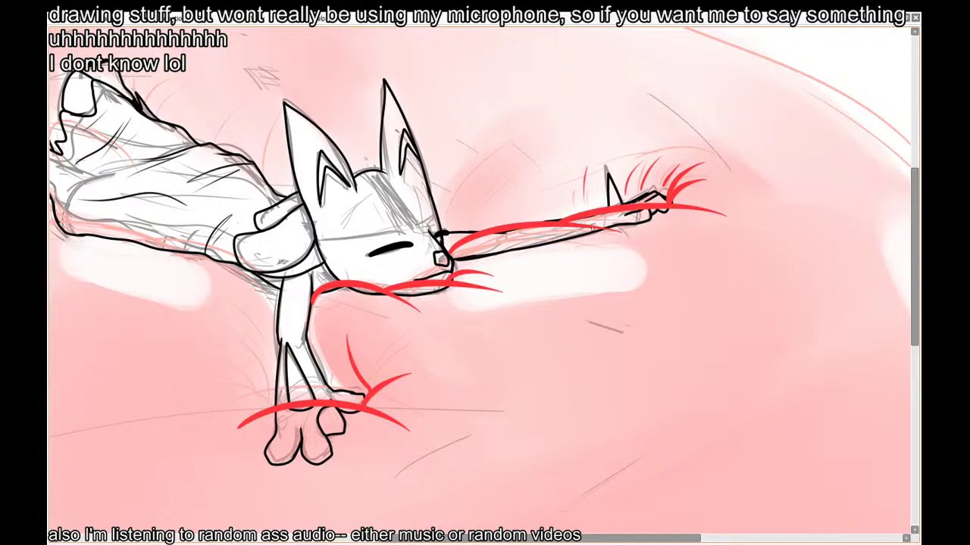
Draw short red crease strokes on the cushion above the outstretched arm and beside the ears, undoing the unsatisfactory ones
key(ctrl+z)
drag(572, 208, 583, 170)
drag(526, 209, 528, 179)
drag(499, 209, 509, 188)
drag(424, 240, 458, 282)
drag(476, 232, 516, 180)
drag(465, 203, 485, 175)
key(ctrl+z)
key(ctrl+z)
mouse_move(492, 224)
mouse_down()
mouse_move(530, 225)
mouse_move(534, 197)
mouse_up()
key(ctrl+z)
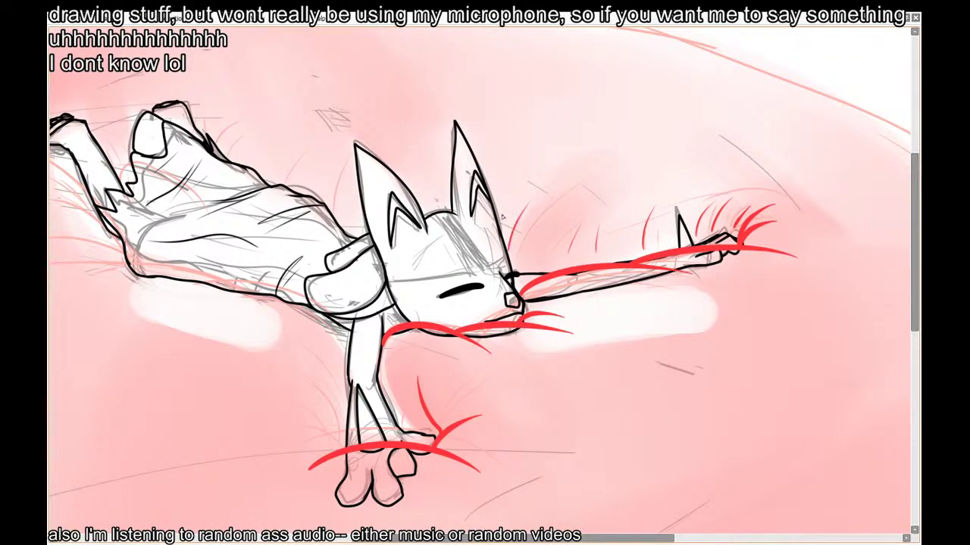
Draw short curved red crease strokes on the cushion along the upper edge of the character's back
mouse_move(346, 202)
mouse_down()
mouse_move(471, 233)
mouse_move(469, 191)
mouse_up()
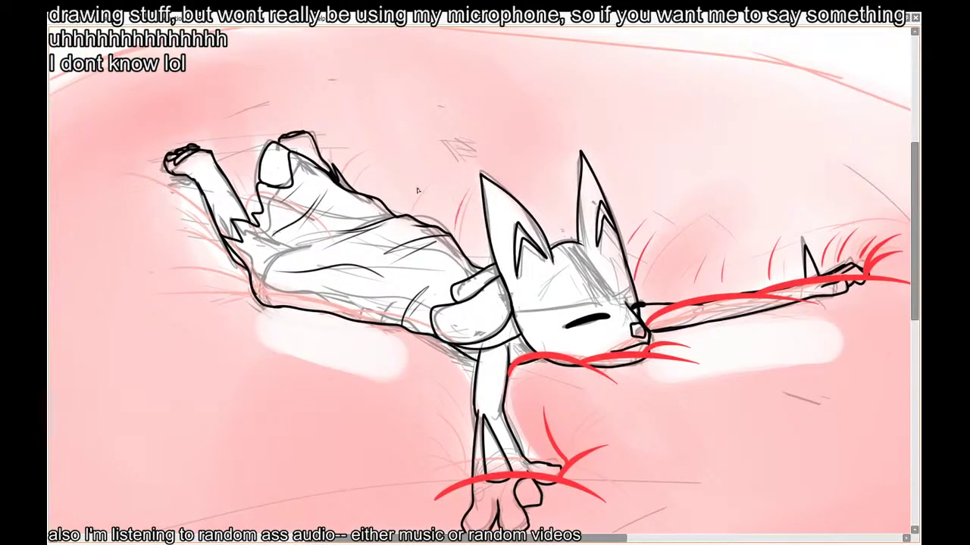
mouse_move(410, 202)
mouse_down()
mouse_move(437, 159)
mouse_move(453, 197)
mouse_move(498, 228)
mouse_move(510, 222)
mouse_up()
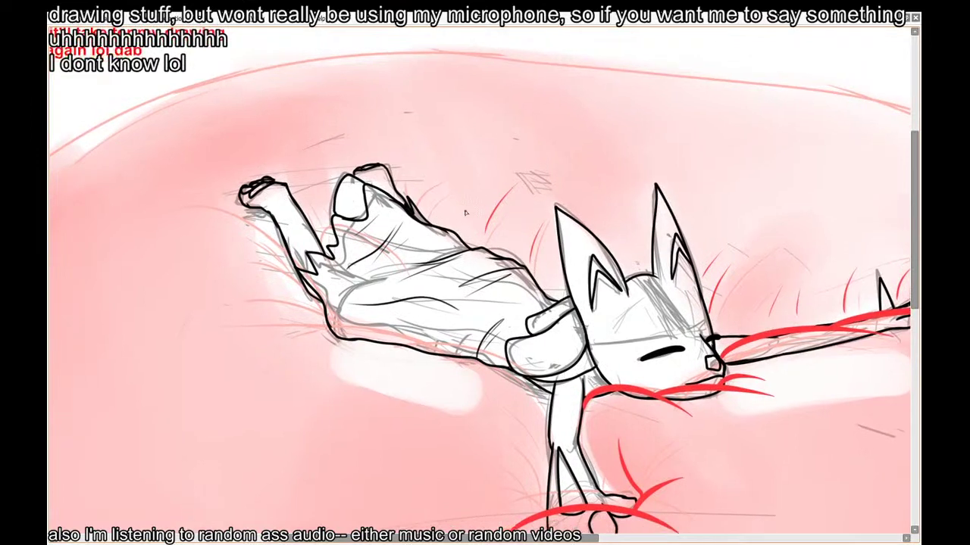
scroll(452, 179, down, 3)
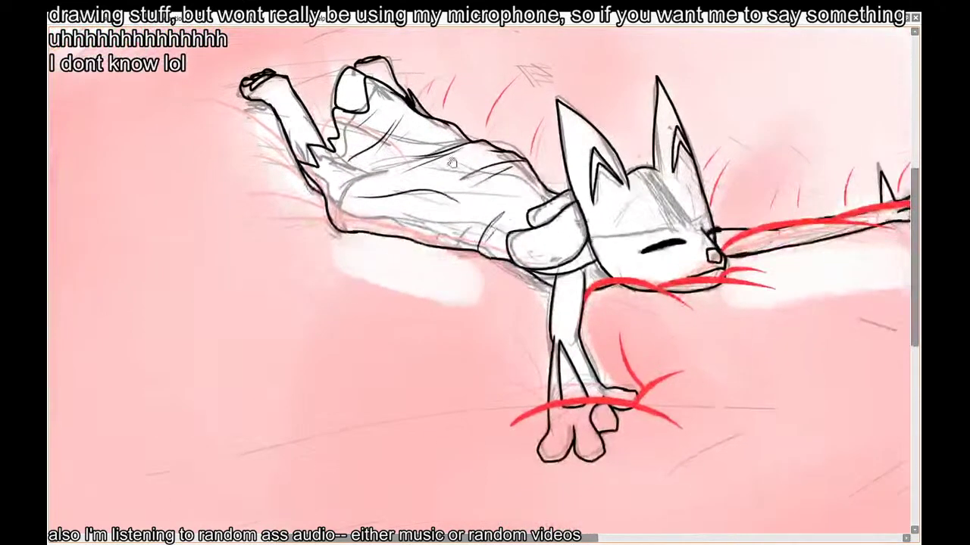
Draw curved red crease strokes on the outer side of the lower arm, branching from the wrist, and undo the failed attempts
drag(547, 403, 514, 280)
key(ctrl+z)
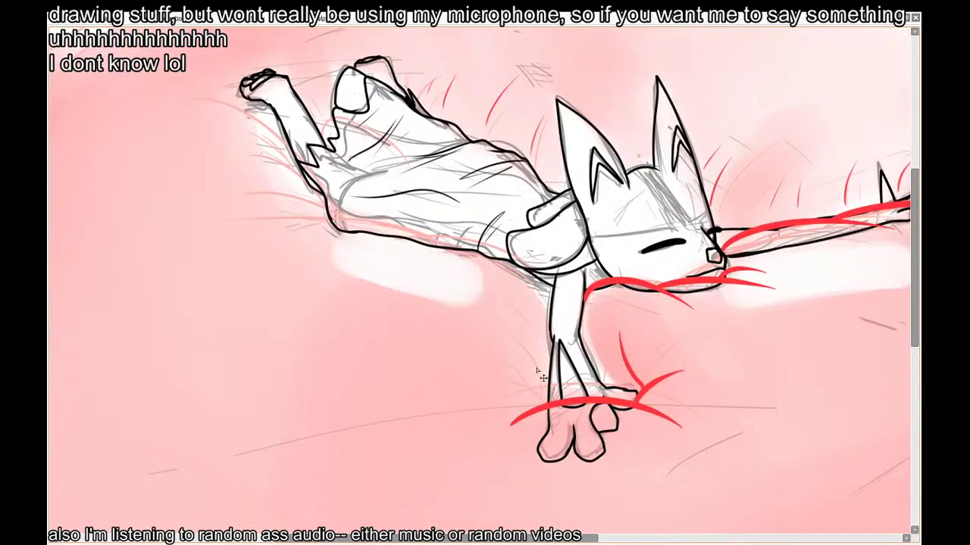
drag(525, 348, 542, 389)
key(ctrl+z)
key(ctrl+z)
mouse_move(529, 347)
mouse_down()
mouse_move(547, 408)
mouse_move(494, 338)
mouse_move(533, 331)
mouse_move(542, 379)
mouse_move(542, 341)
mouse_move(526, 316)
mouse_up()
key(ctrl+z)
Draw thick red cushion folds with branching creases along the underside of the body and up the near leg
mouse_move(452, 253)
mouse_down()
mouse_move(546, 294)
mouse_move(530, 272)
mouse_move(449, 263)
mouse_up()
key(ctrl+z)
mouse_move(513, 267)
mouse_down()
mouse_move(329, 269)
mouse_move(415, 234)
mouse_move(496, 280)
mouse_move(346, 254)
mouse_up()
key(ctrl+z)
key(ctrl+z)
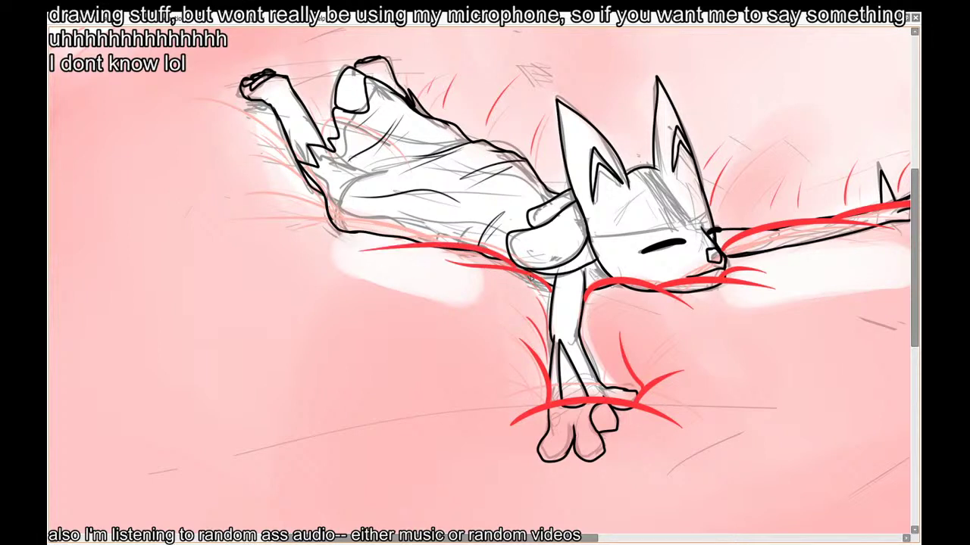
mouse_move(447, 246)
mouse_down()
mouse_move(300, 237)
mouse_move(352, 227)
mouse_move(269, 193)
mouse_move(348, 238)
mouse_move(275, 199)
mouse_move(338, 207)
mouse_move(349, 220)
mouse_move(300, 156)
mouse_move(263, 144)
mouse_up()
key(ctrl+z)
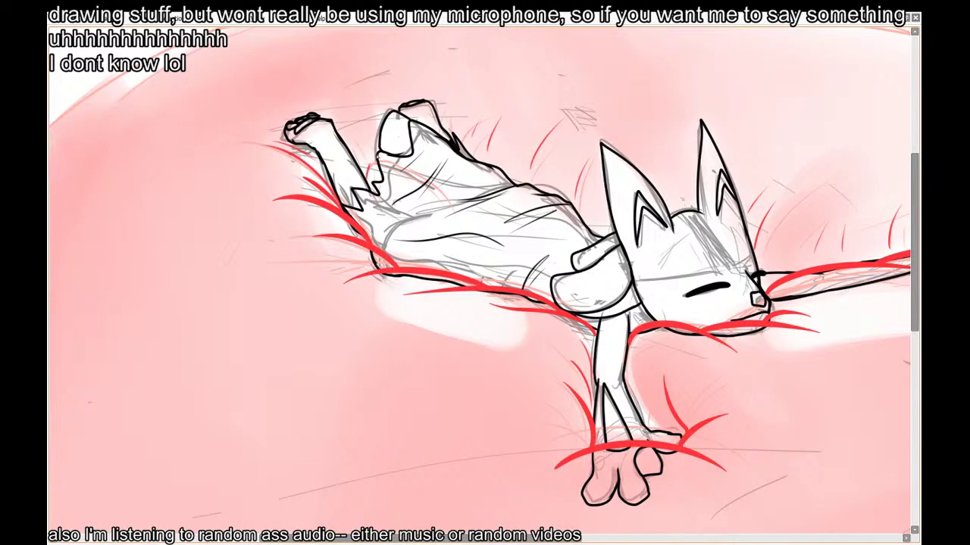
Trace the small curved red fold in the gap between the two legs
drag(368, 175, 387, 168)
key(ctrl+z)
scroll(375, 175, up, 5)
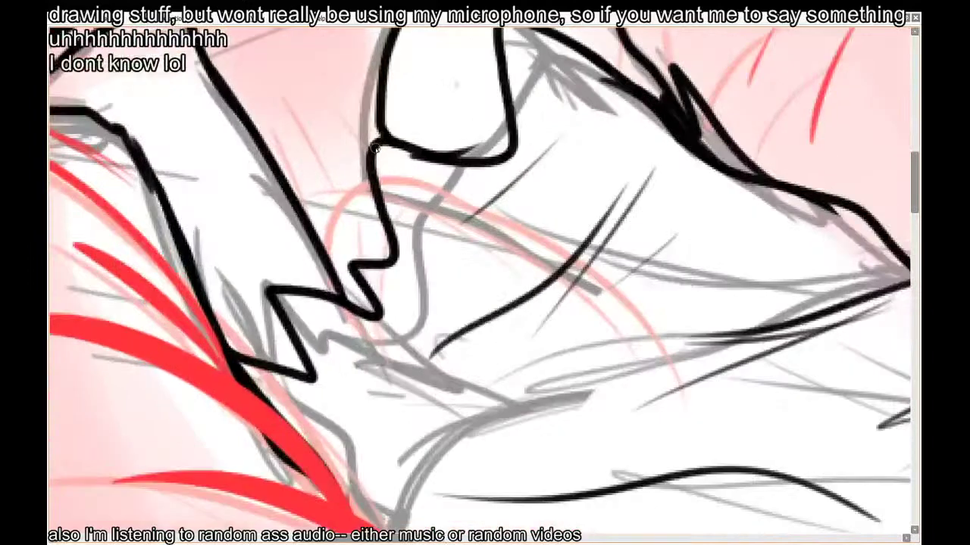
mouse_move(326, 255)
mouse_down()
mouse_move(370, 195)
mouse_move(336, 205)
mouse_move(331, 257)
mouse_move(361, 198)
mouse_move(334, 218)
mouse_up()
key(ctrl+z)
key(ctrl+z)
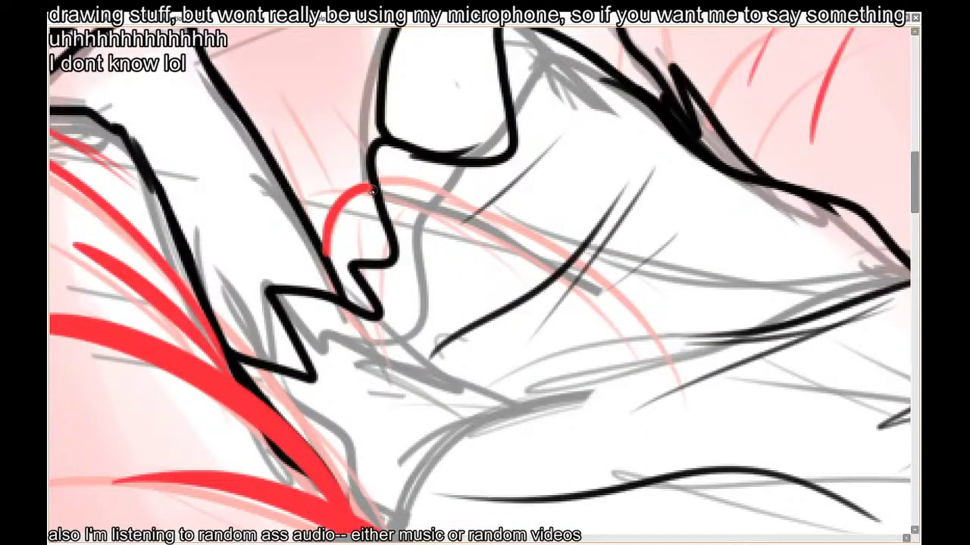
Review the red crease lines around the legs and across the whole drawing
scroll(357, 278, up, 5)
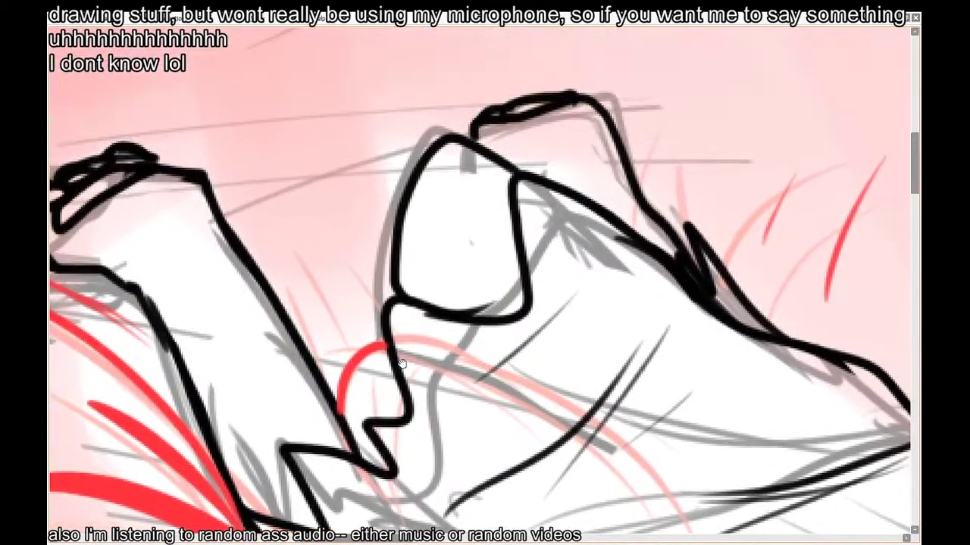
scroll(402, 228, down, 2)
drag(504, 227, 383, 228)
scroll(427, 208, down, 4)
scroll(462, 136, up, 2)
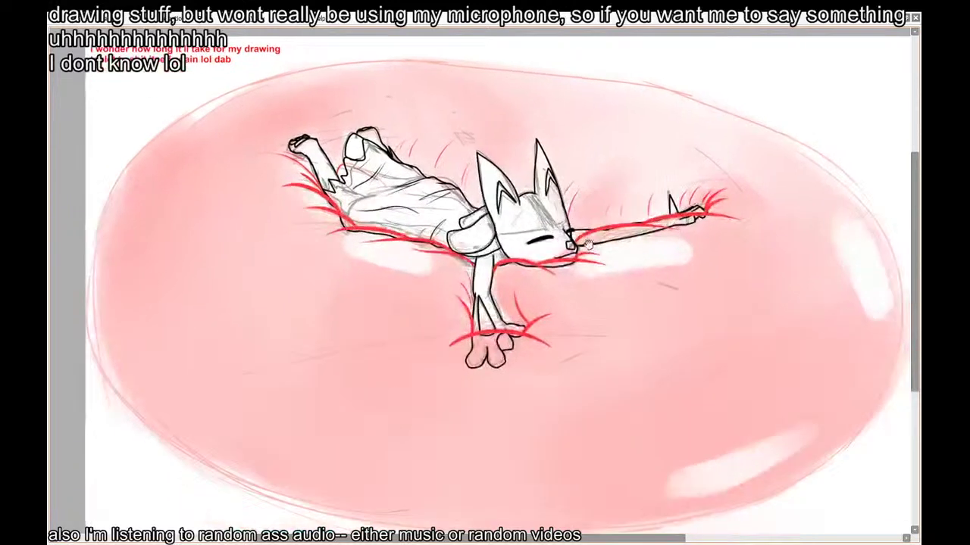
scroll(462, 136, down, 2)
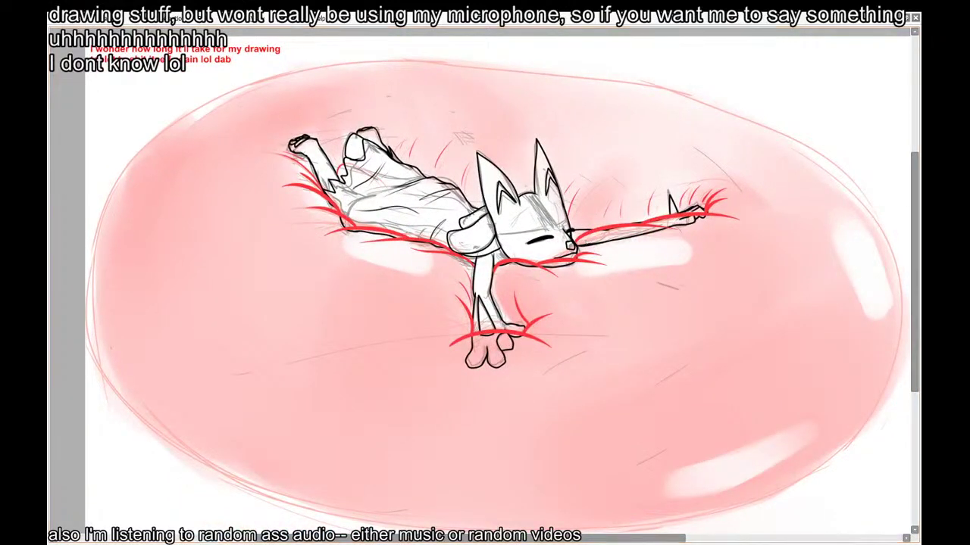
scroll(462, 136, up, 2)
scroll(632, 187, down, 1)
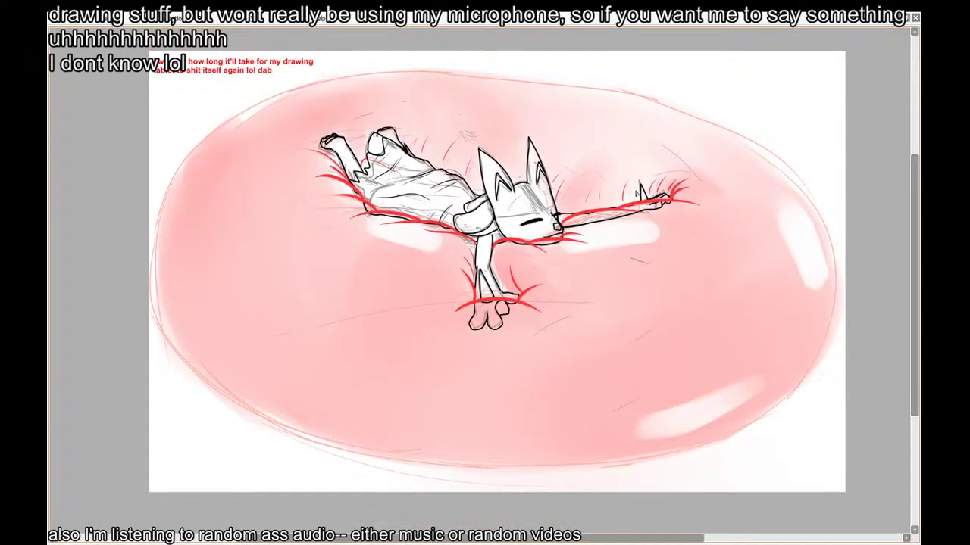
drag(641, 229, 630, 232)
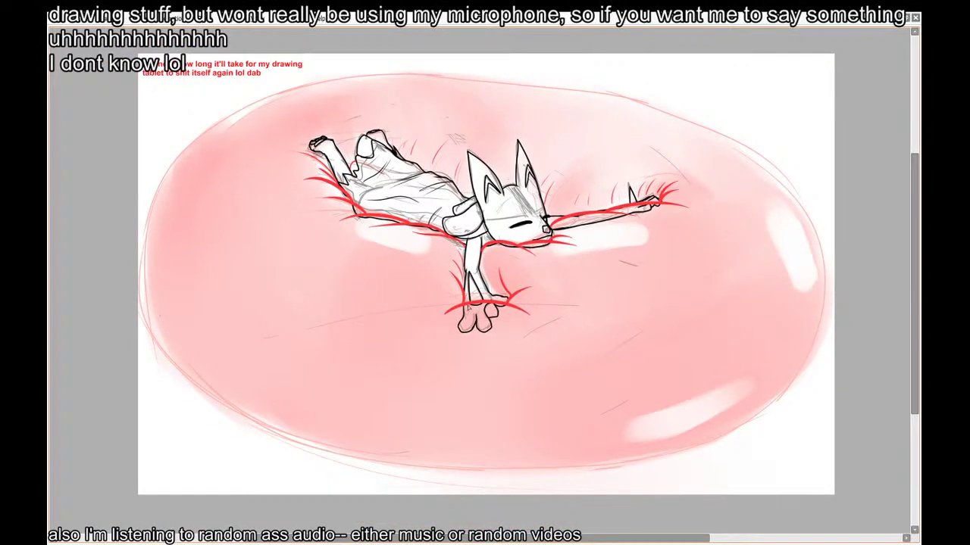
Outline the inner edge of the lower arm in red and add curved creases between it and the hand
scroll(468, 308, up, 4)
key(Tab)
scroll(476, 240, down, 1)
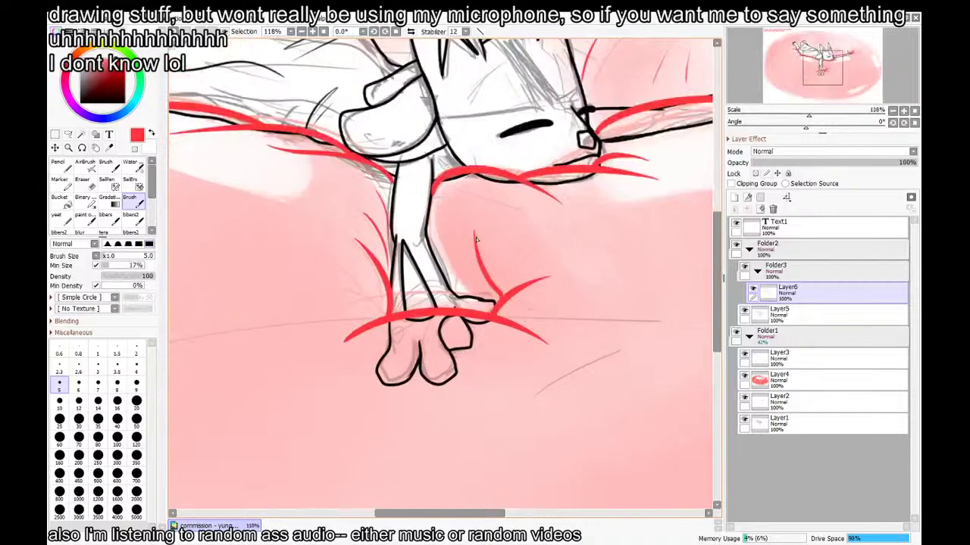
key(Tab)
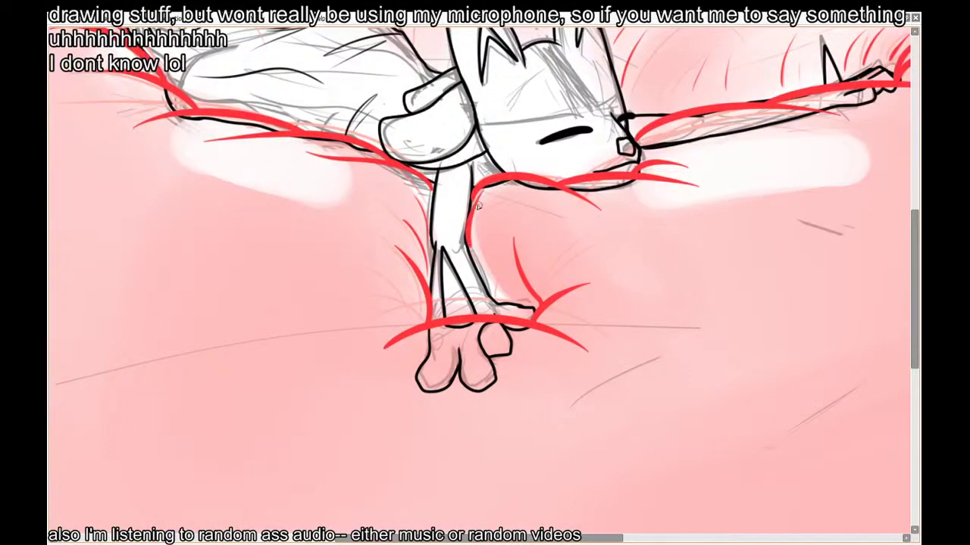
mouse_move(472, 202)
mouse_down()
mouse_move(493, 276)
mouse_move(488, 189)
mouse_up()
key(ctrl+z)
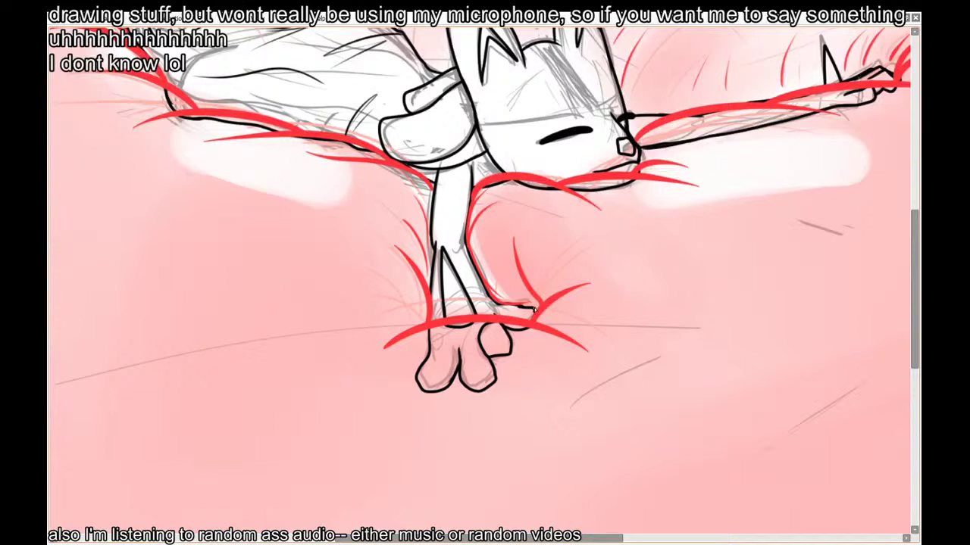
mouse_move(534, 310)
mouse_down()
mouse_move(522, 305)
mouse_move(496, 229)
mouse_up()
drag(509, 303, 479, 238)
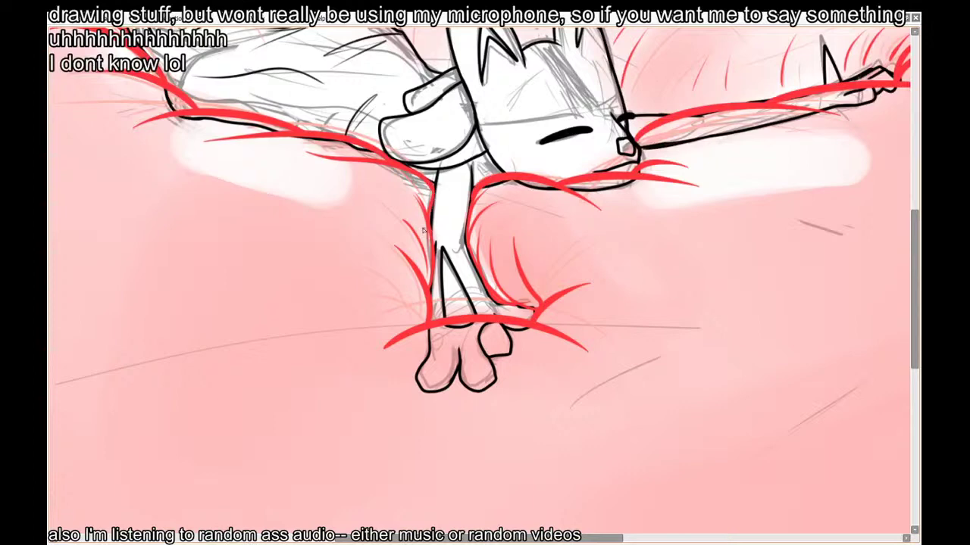
Review the drawing and add a new layer beneath Layer6 inside Folder3
scroll(434, 211, down, 1)
scroll(486, 284, down, 1)
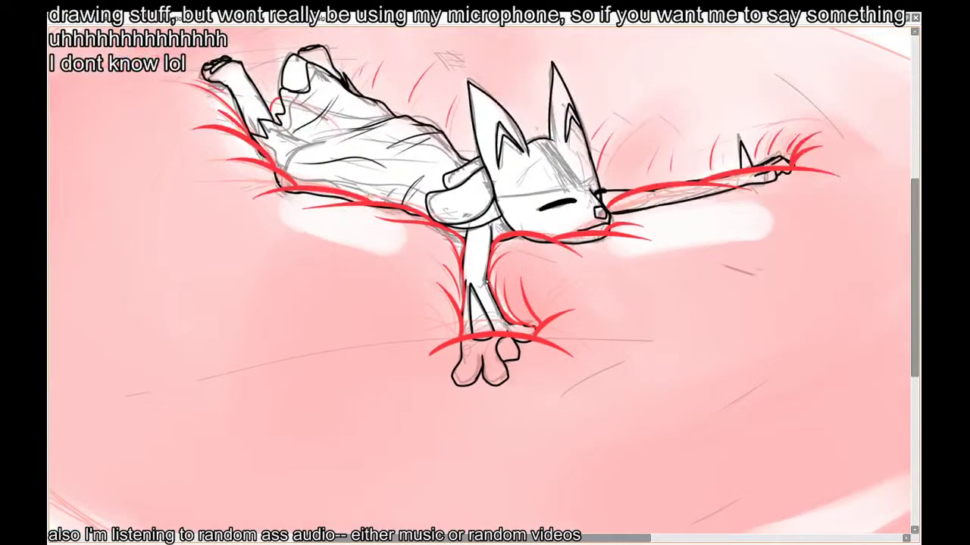
scroll(749, 117, down, 1)
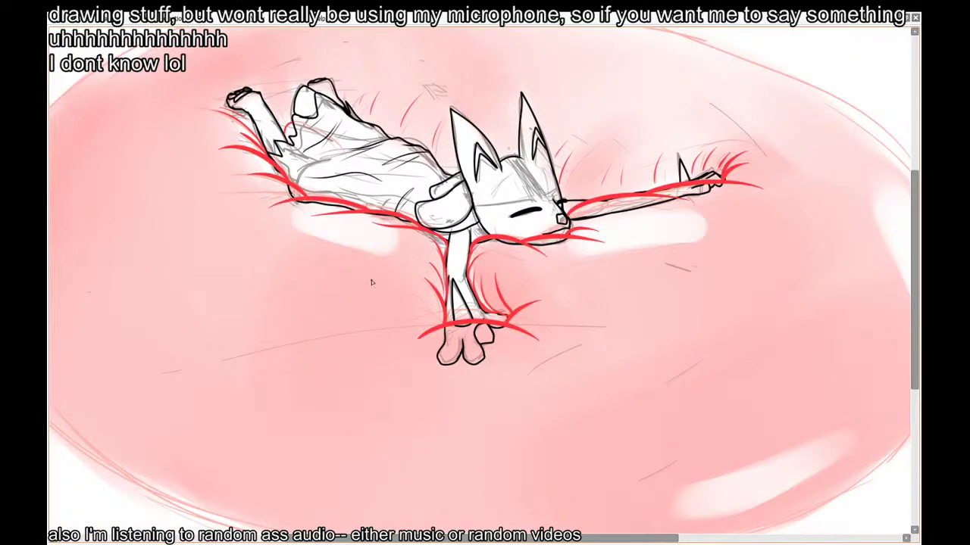
scroll(371, 282, down, 1)
scroll(379, 356, up, 4)
key(Tab)
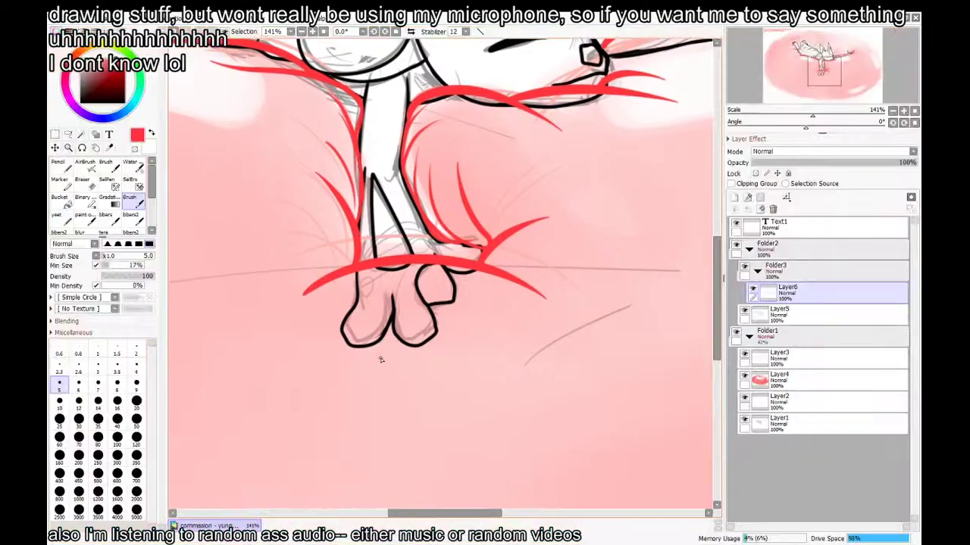
click(809, 314)
key(Tab)
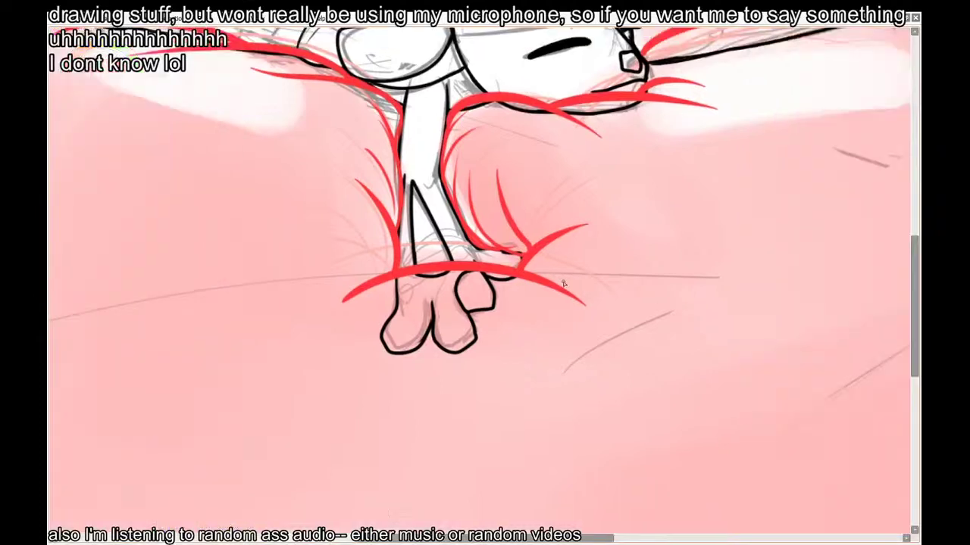
Draw thin red strokes along the sides of the lower hand's fingers and between them, undoing the unsatisfactory ones
drag(395, 293, 397, 340)
key(ctrl+z)
mouse_move(392, 286)
mouse_down()
mouse_move(389, 324)
mouse_move(433, 297)
mouse_up()
key(ctrl+z)
drag(430, 344, 433, 295)
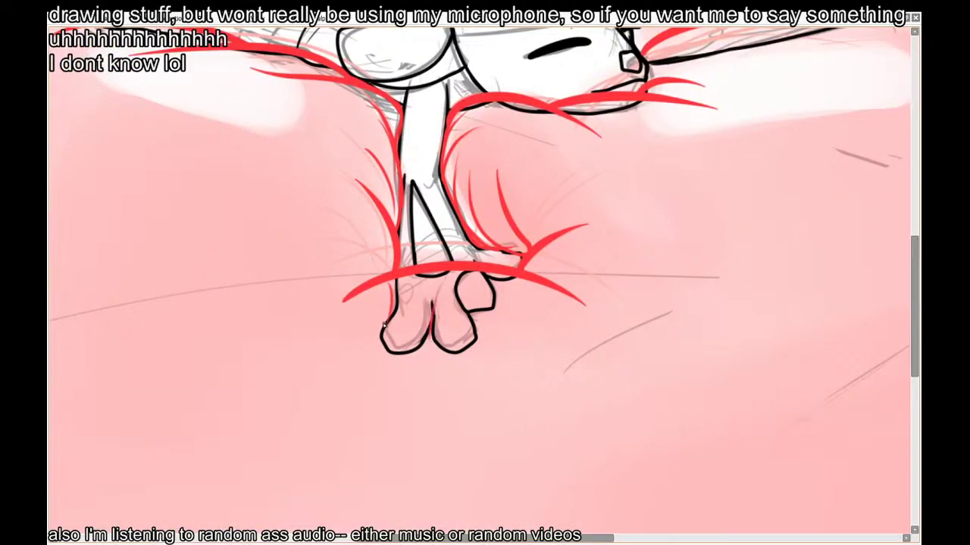
drag(384, 315, 407, 349)
key(ctrl+z)
mouse_move(479, 292)
mouse_down()
mouse_move(476, 335)
mouse_move(504, 281)
mouse_up()
key(ctrl+z)
Review the finished creases on the whole drawing and save the file
scroll(528, 281, down, 1)
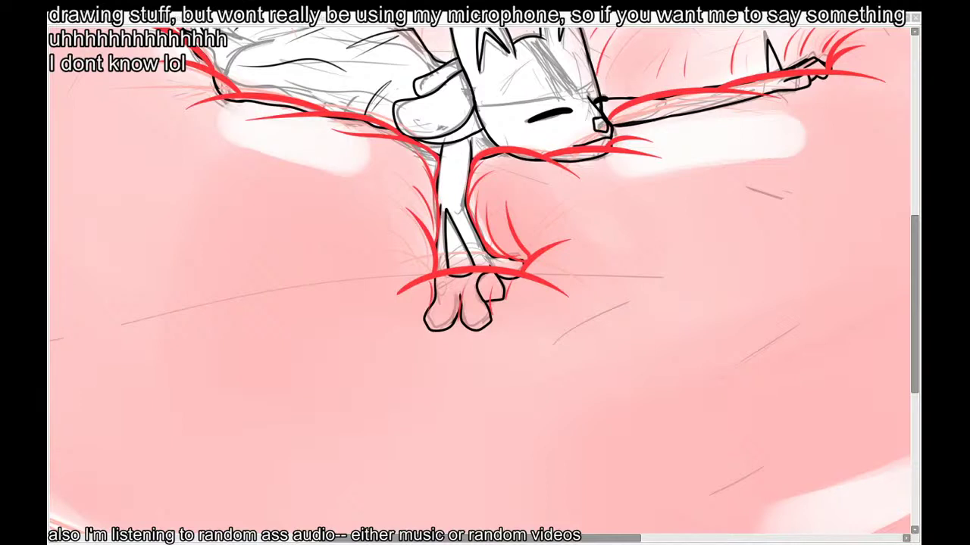
click(756, 118)
drag(538, 136, 535, 141)
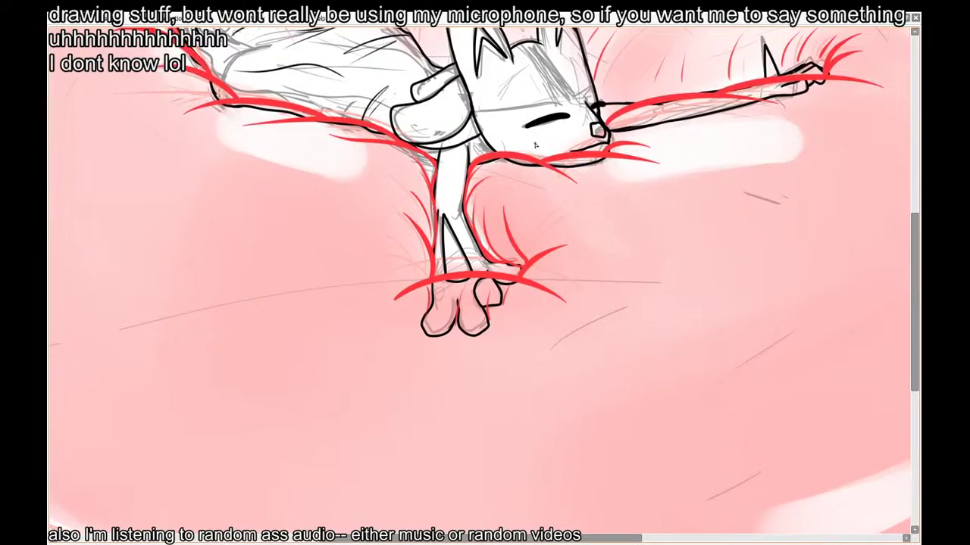
scroll(434, 301, down, 3)
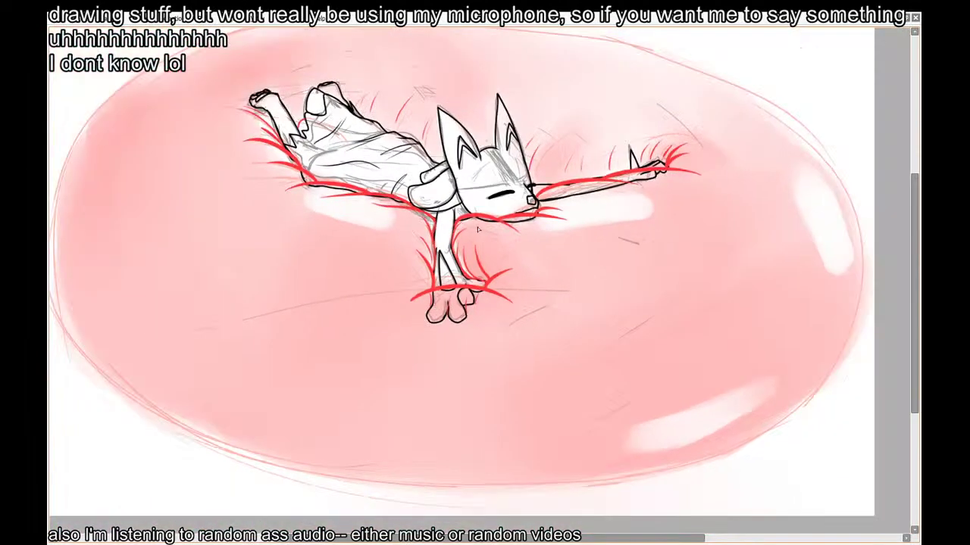
drag(478, 230, 506, 274)
key(ctrl+s)
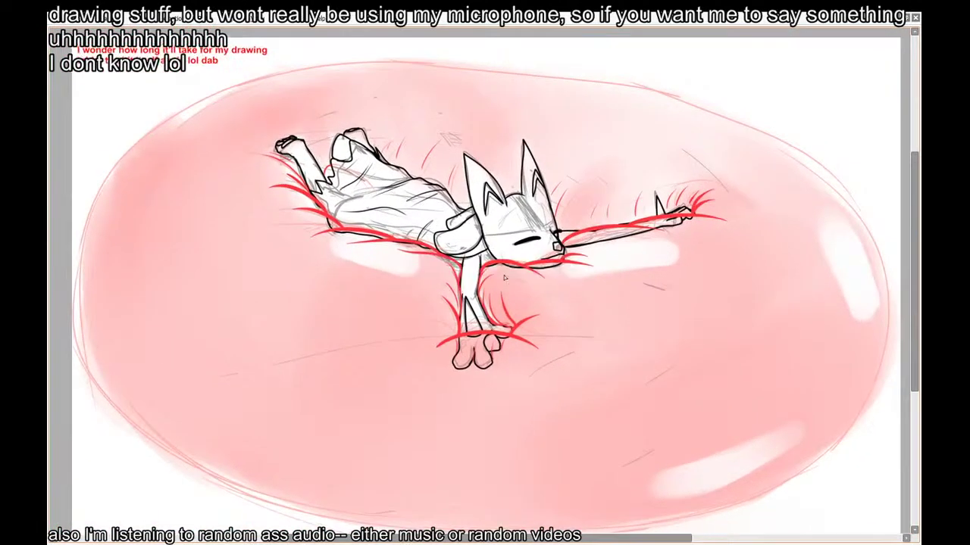
Collapse and re-expand Folder3, and make Layer6 the active layer
key(Tab)
click(755, 271)
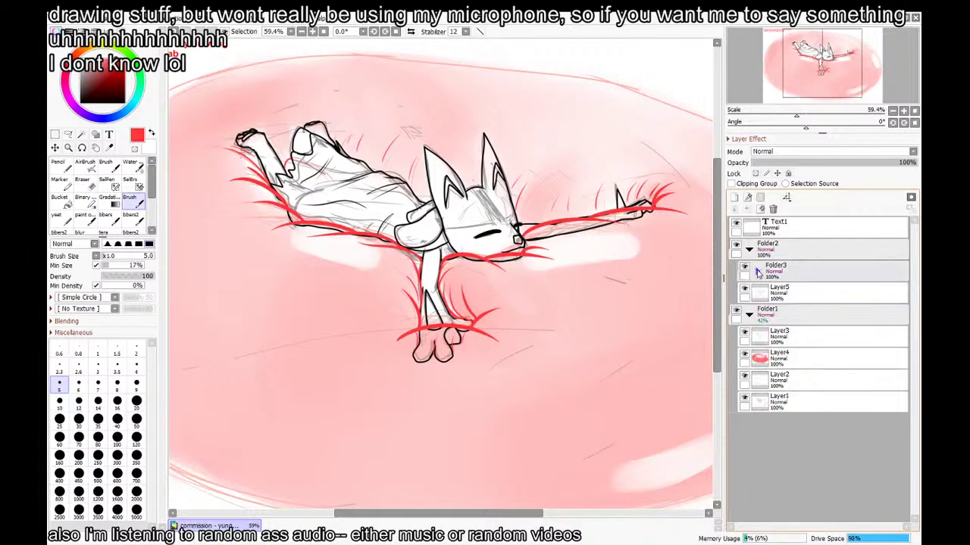
click(755, 270)
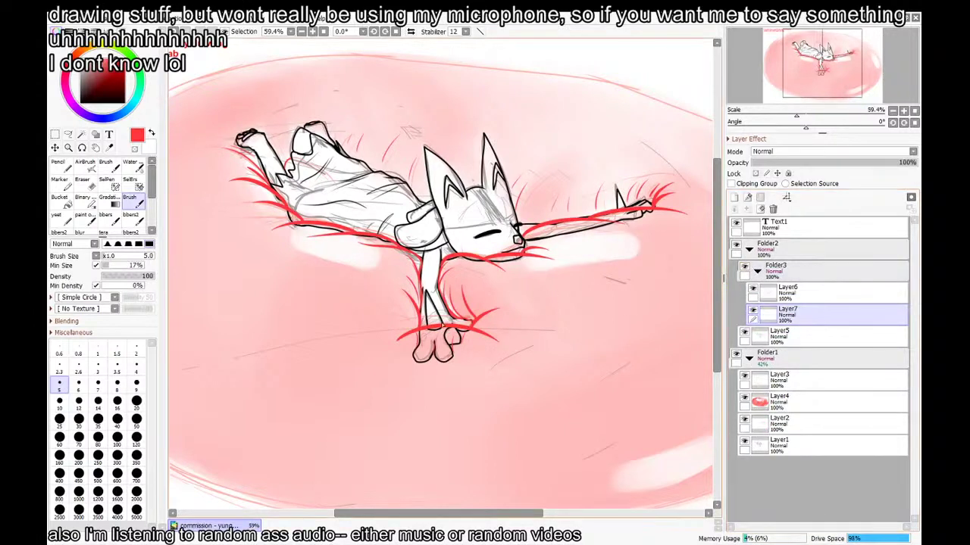
scroll(442, 321, down, 1)
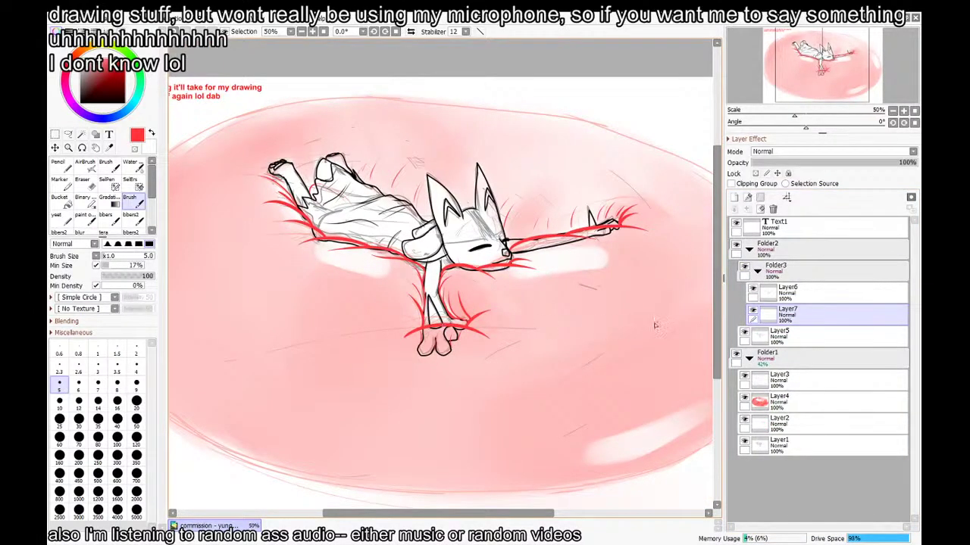
click(788, 292)
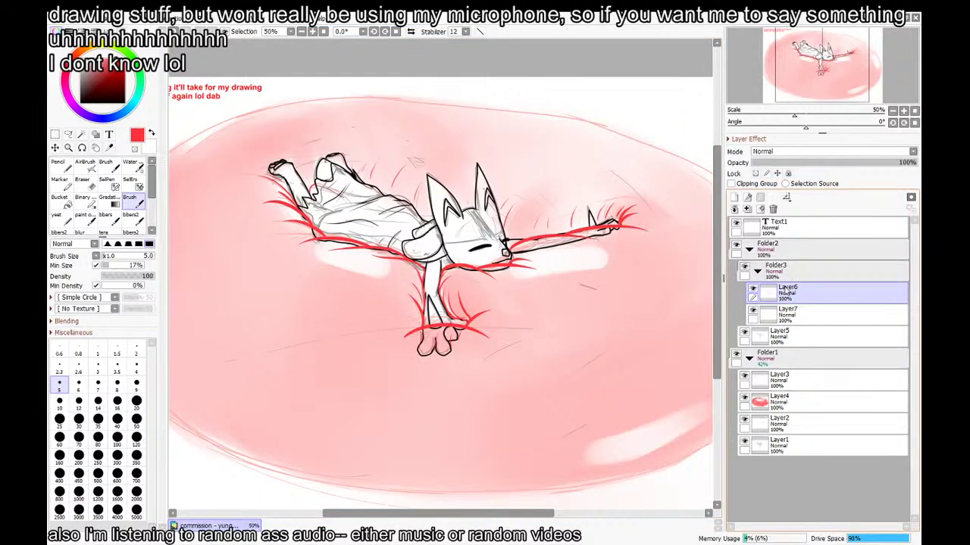
click(814, 270)
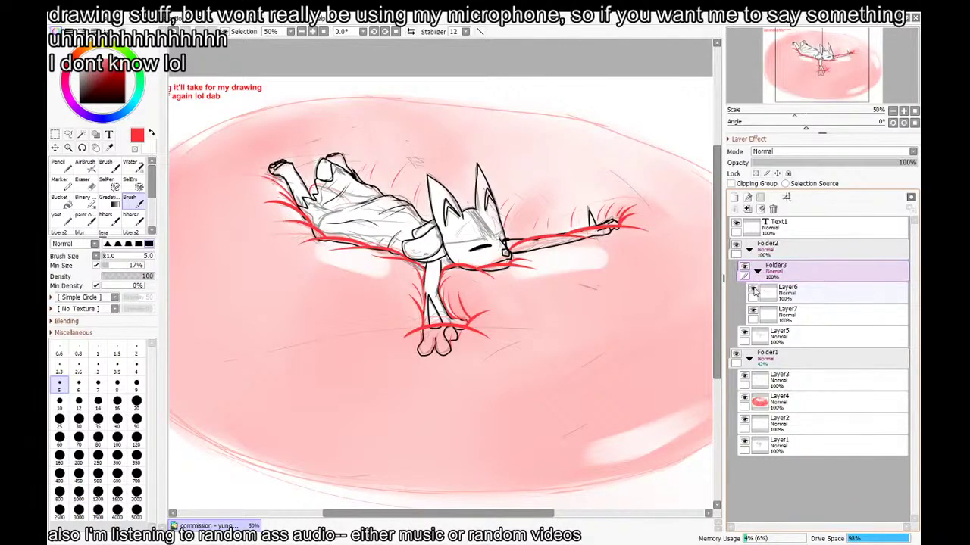
click(776, 293)
scroll(528, 215, up, 2)
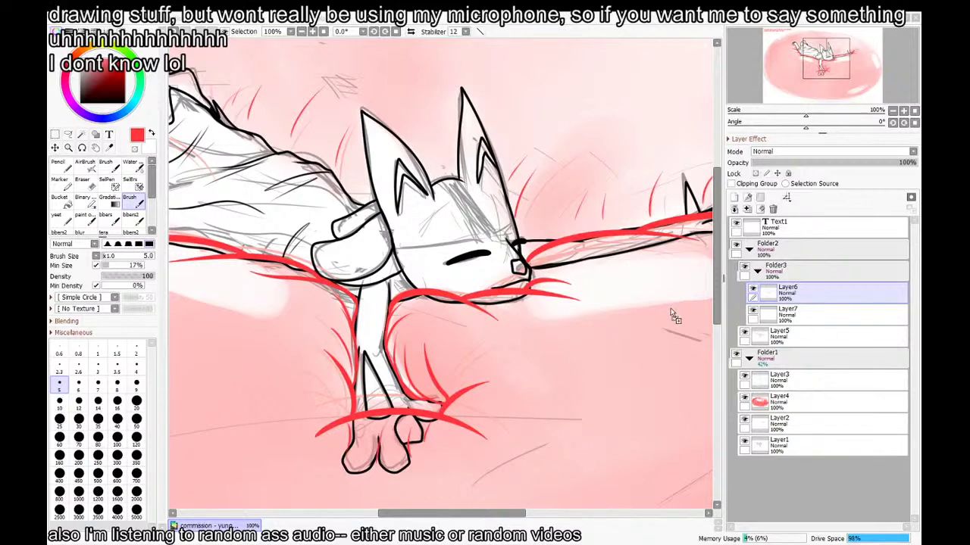
Switch to Paint with the character reference picture and enlarge it to 800% to examine the head
click(485, 288)
key(alt+Tab)
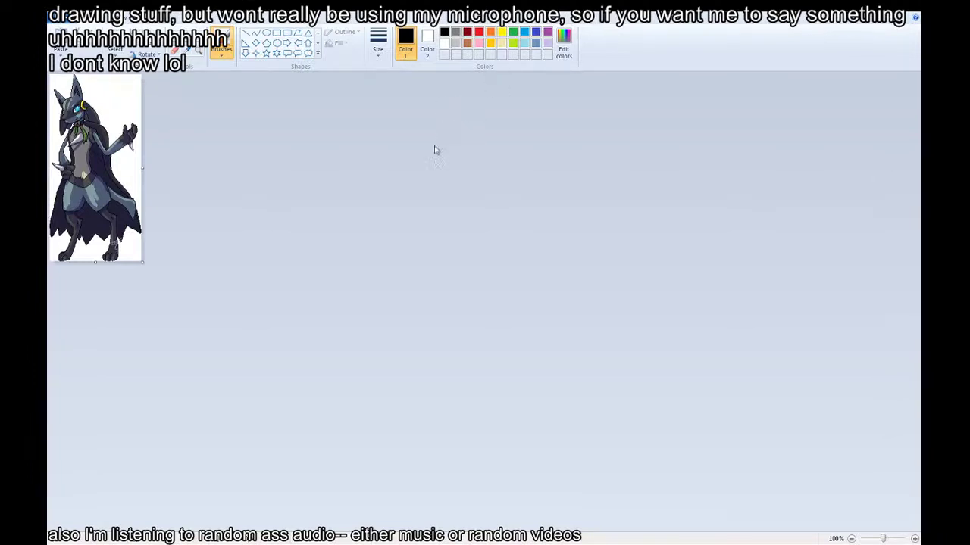
scroll(402, 231, up, 7)
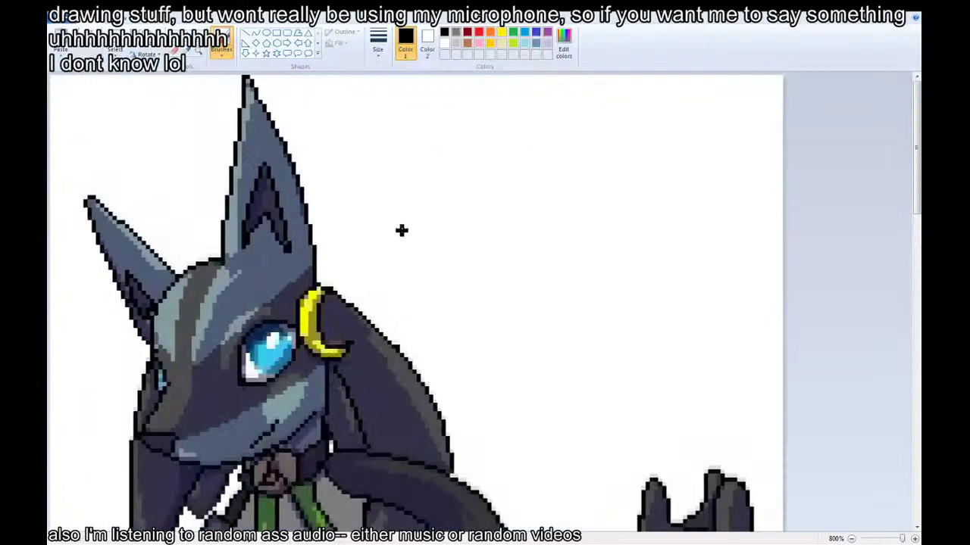
Switch back to PaintTool SAI and move the reference picture from the canvas's upper-left corner onto the cushion below the outstretched hand
scroll(401, 230, down, 10)
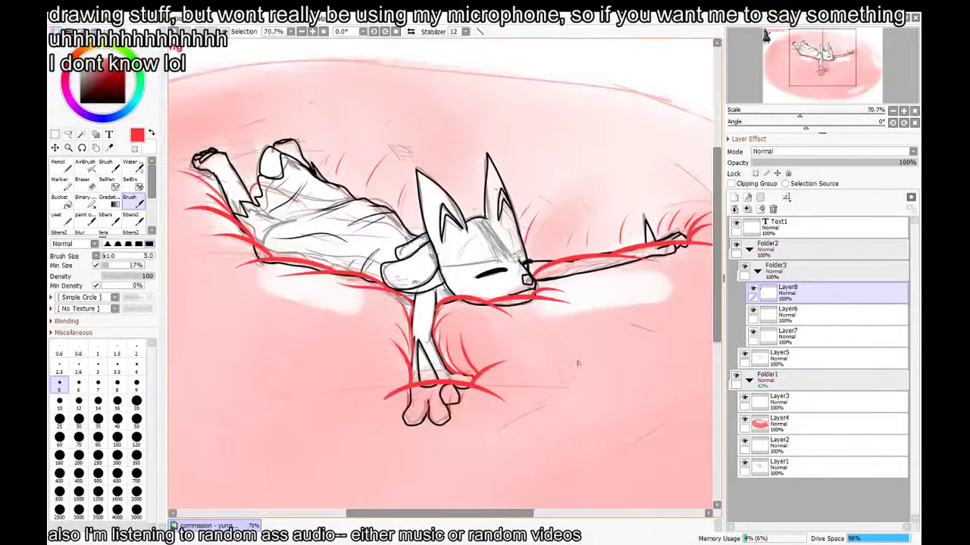
key(Tab)
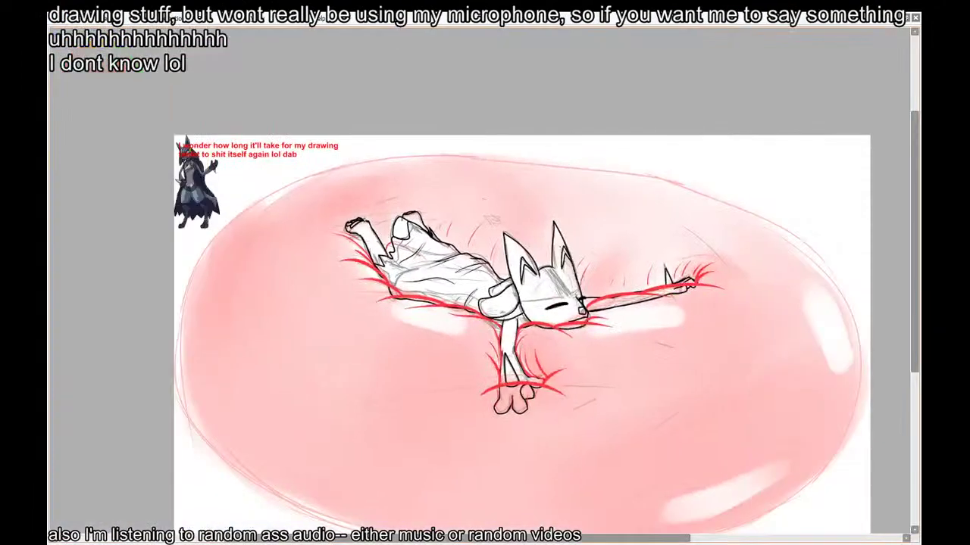
drag(230, 195, 781, 400)
scroll(798, 396, up, 7)
key(Tab)
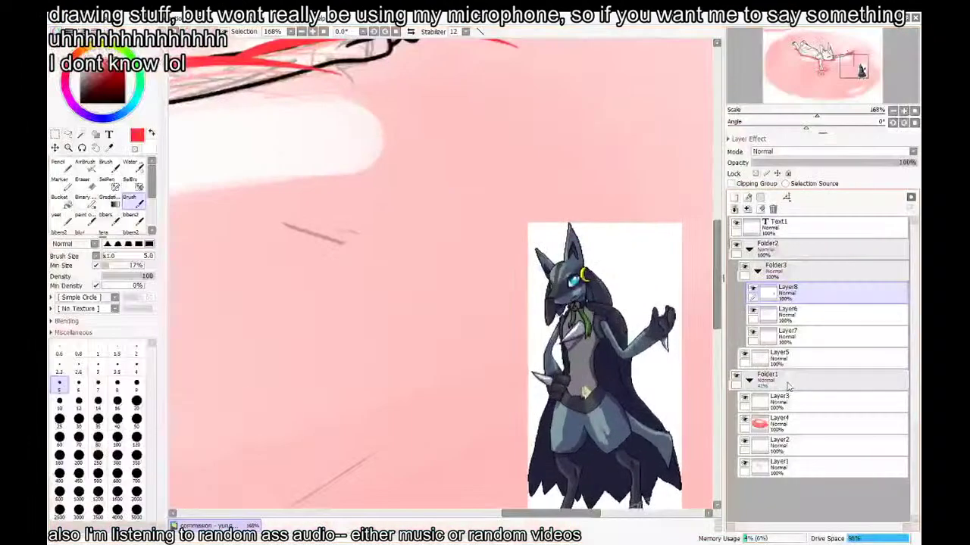
Add a new layer at the top of the stack and place the reference picture's Layer8 between it and Text1
scroll(642, 402, up, 1)
click(802, 236)
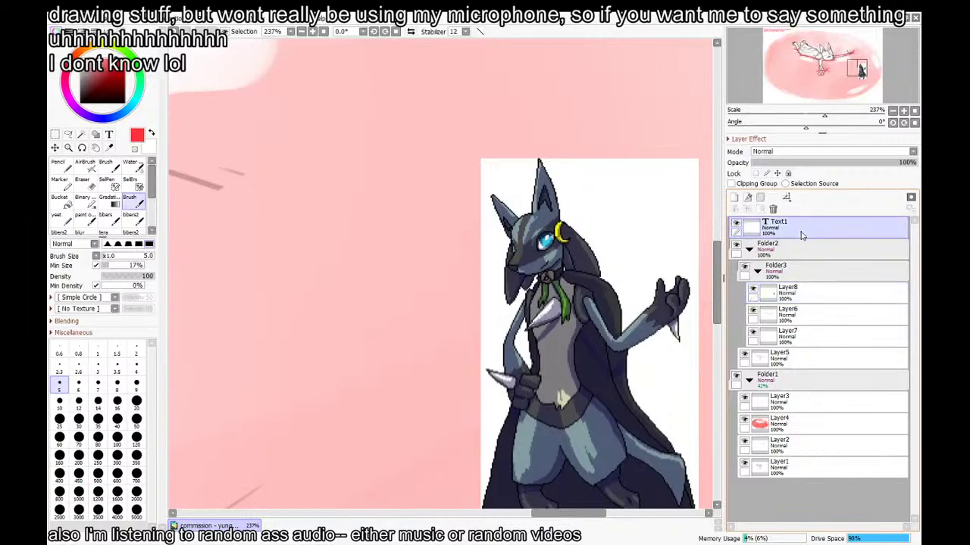
key(ctrl+shift+n)
click(790, 252)
drag(777, 314, 784, 244)
Sample grey from the reference's torso as the secondary colour and blue-grey from its face as the current colour
scroll(545, 341, up, 2)
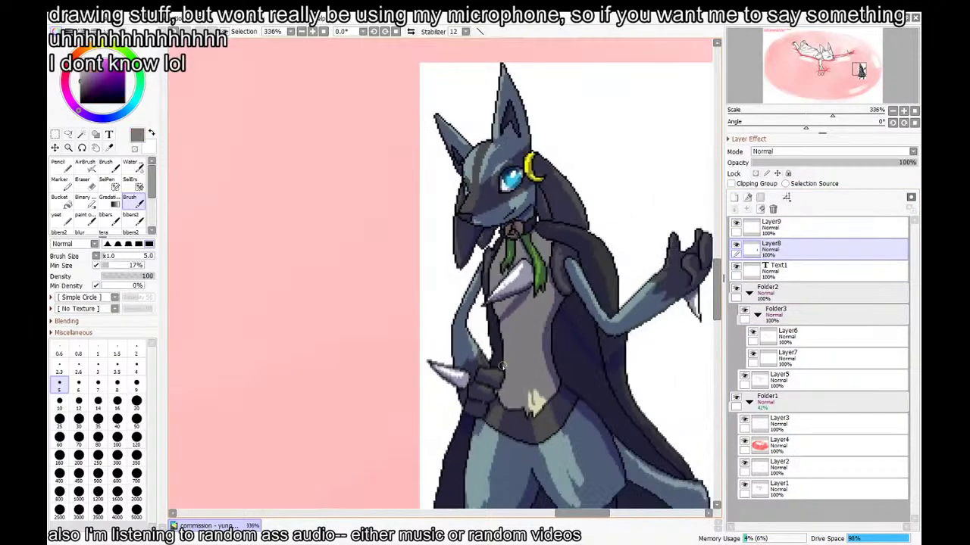
key(x)
scroll(489, 142, up, 5)
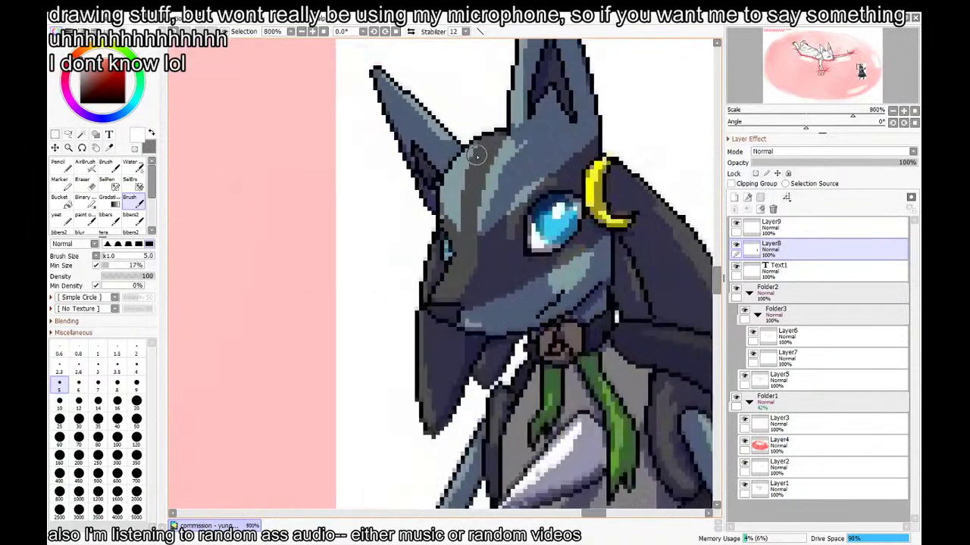
alt+click(515, 310)
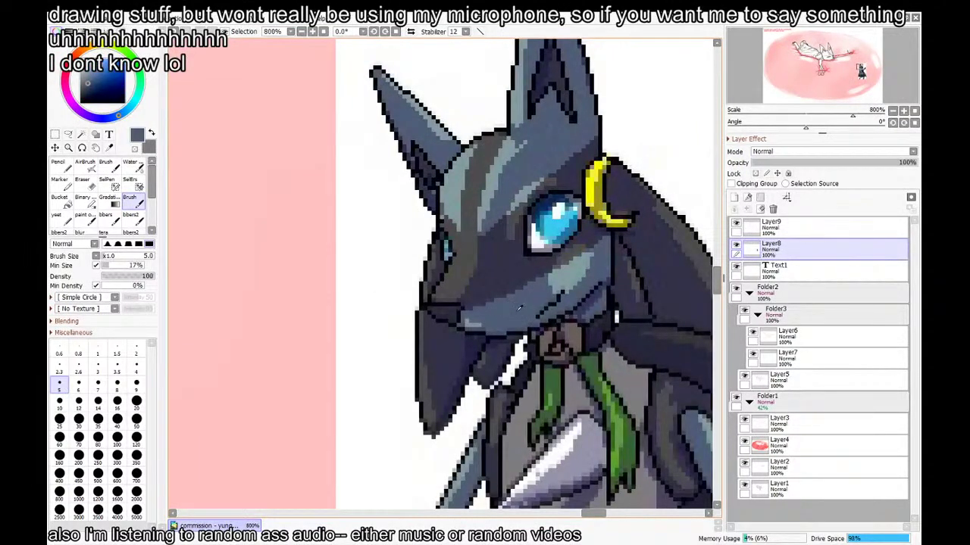
On Layer9, paint round blue and grey colour swatches in the white area near the canvas's upper-right corner
scroll(520, 307, down, 9)
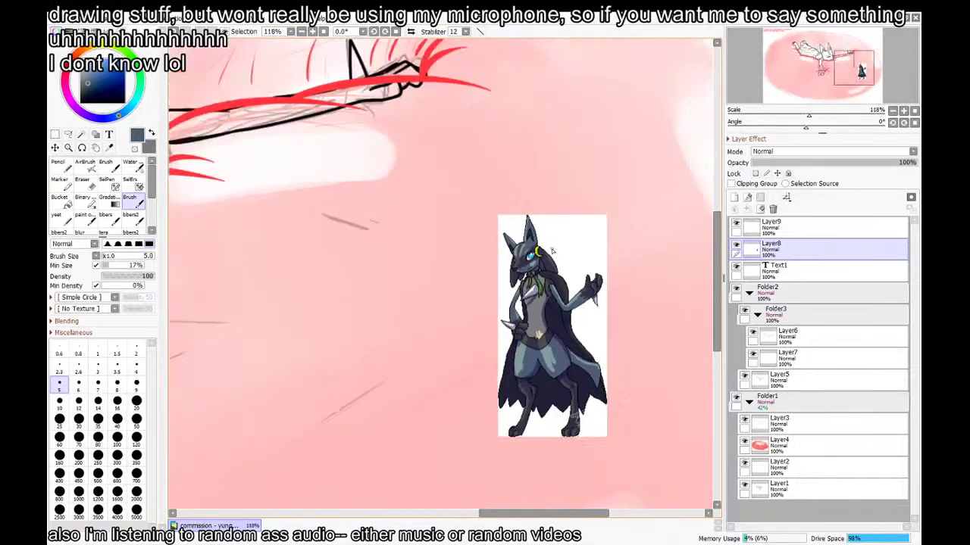
scroll(552, 250, down, 1)
drag(556, 248, 565, 344)
click(794, 227)
drag(618, 211, 584, 323)
key(b)
mouse_move(615, 171)
mouse_down()
mouse_move(590, 237)
mouse_move(807, 119)
mouse_move(439, 234)
mouse_up()
key(Tab)
drag(558, 165, 560, 168)
key(x)
drag(620, 178, 619, 184)
drag(595, 354, 602, 88)
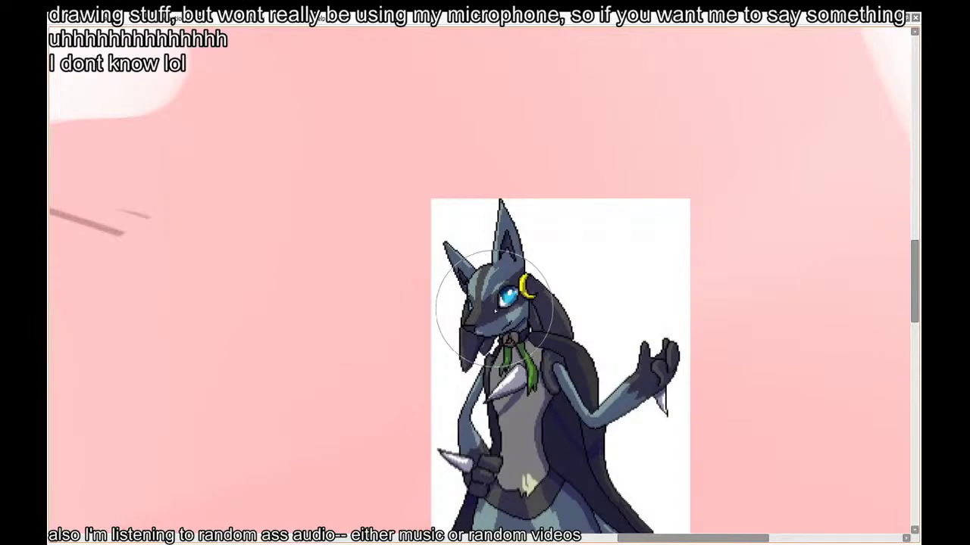
Sample the dark and blue tones of the reference's face and compare the blue with its painted swatch
scroll(504, 307, up, 2)
key(Tab)
scroll(461, 310, up, 4)
key(b)
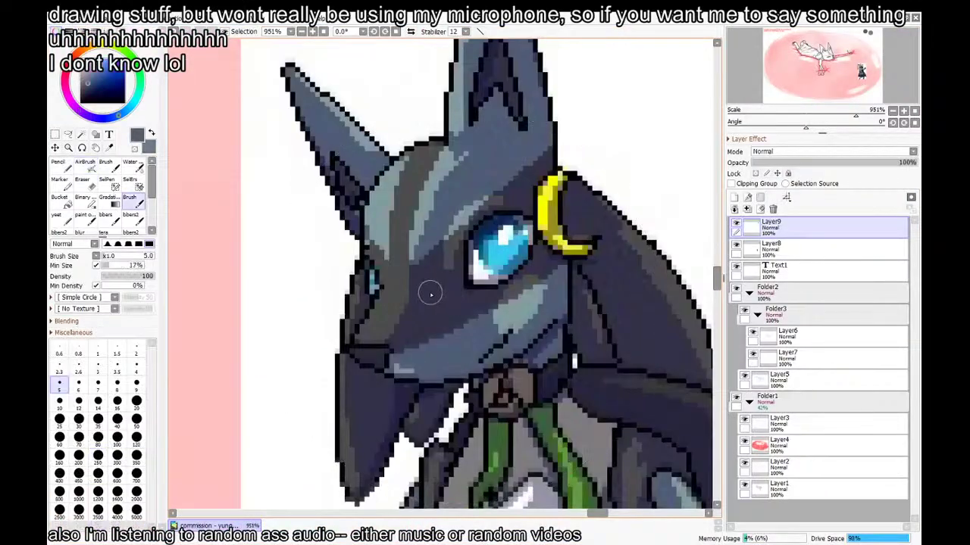
right_click(429, 292)
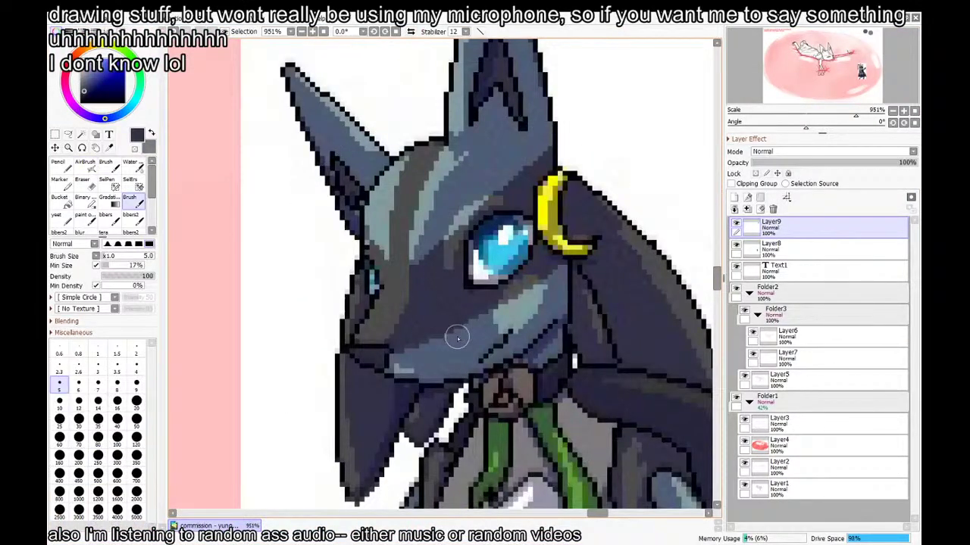
alt+click(439, 359)
scroll(456, 345, down, 4)
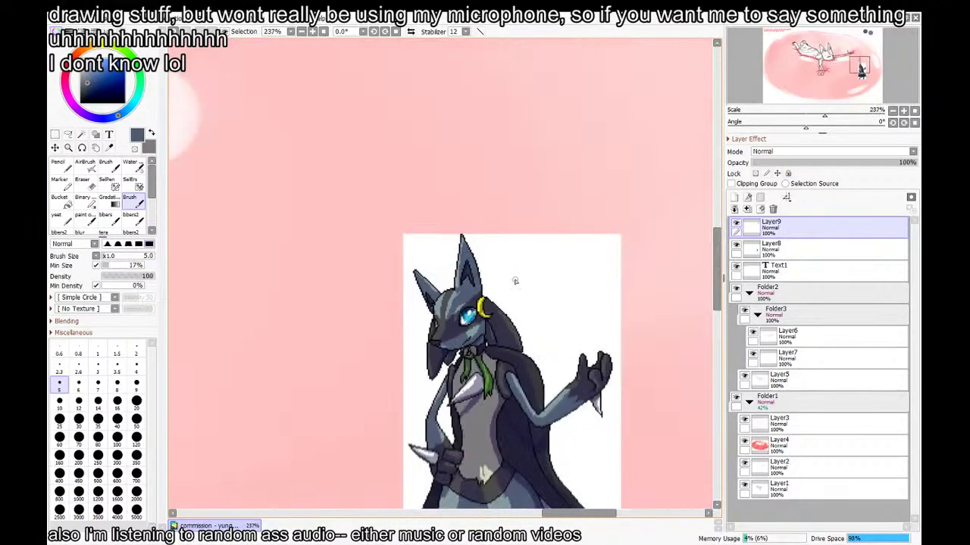
drag(515, 279, 507, 454)
drag(531, 190, 489, 485)
scroll(547, 142, down, 3)
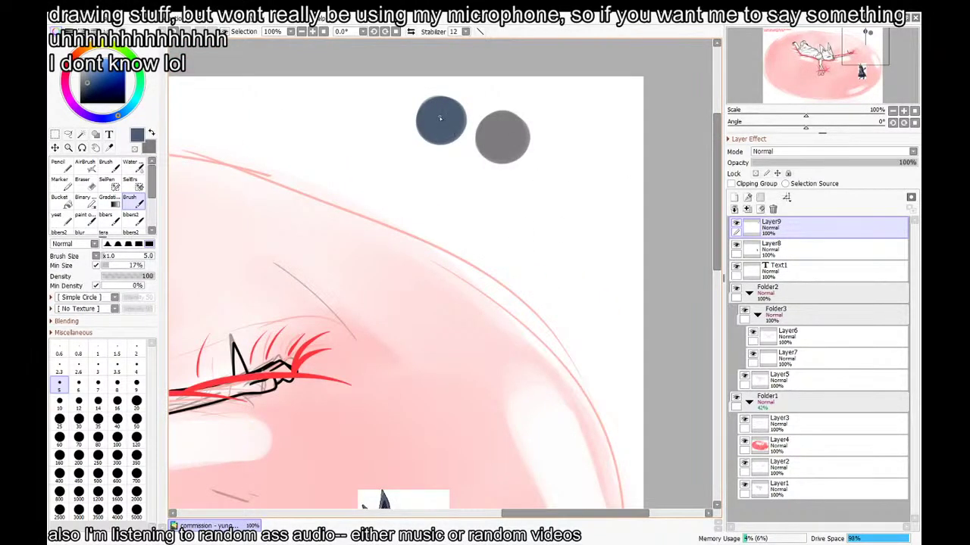
scroll(441, 140, up, 5)
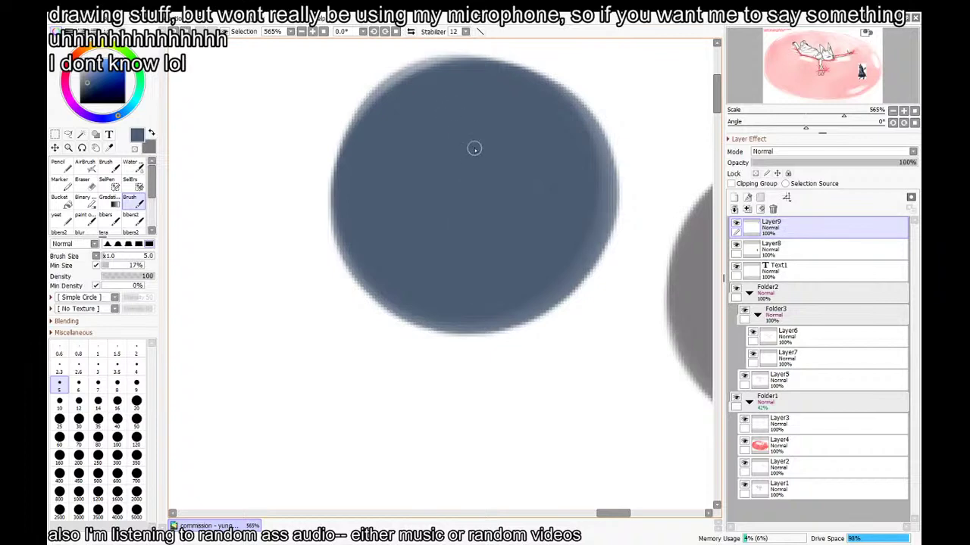
scroll(456, 144, down, 14)
Sample several tones from the reference's face and head stripes, finishing on the dark purple of the ear
key(x)
scroll(439, 327, up, 9)
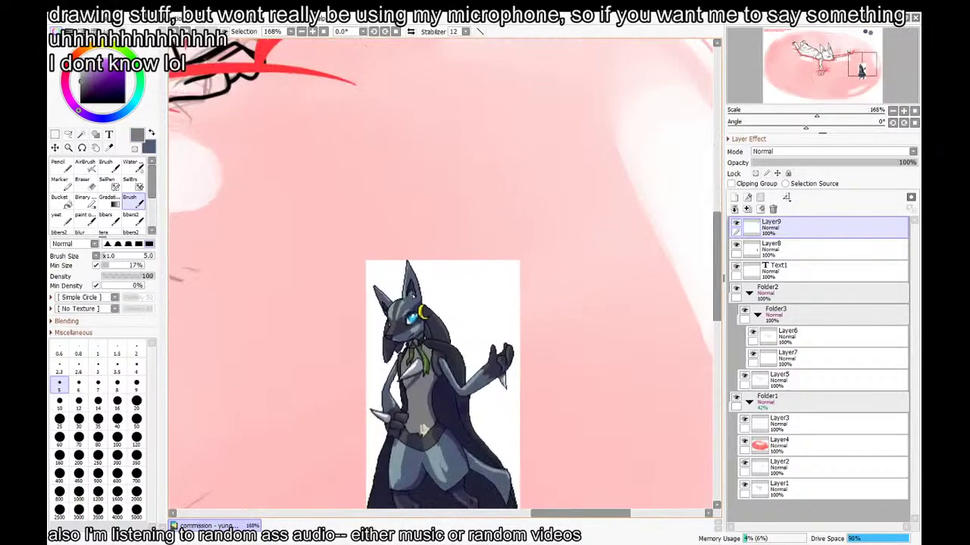
scroll(395, 323, up, 4)
alt+click(375, 325)
alt+click(407, 325)
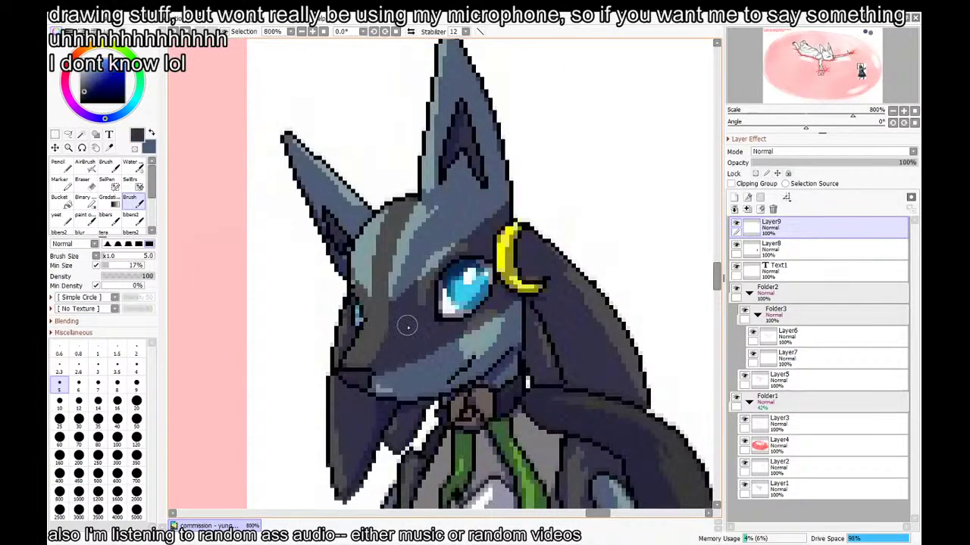
alt+click(399, 250)
alt+click(381, 244)
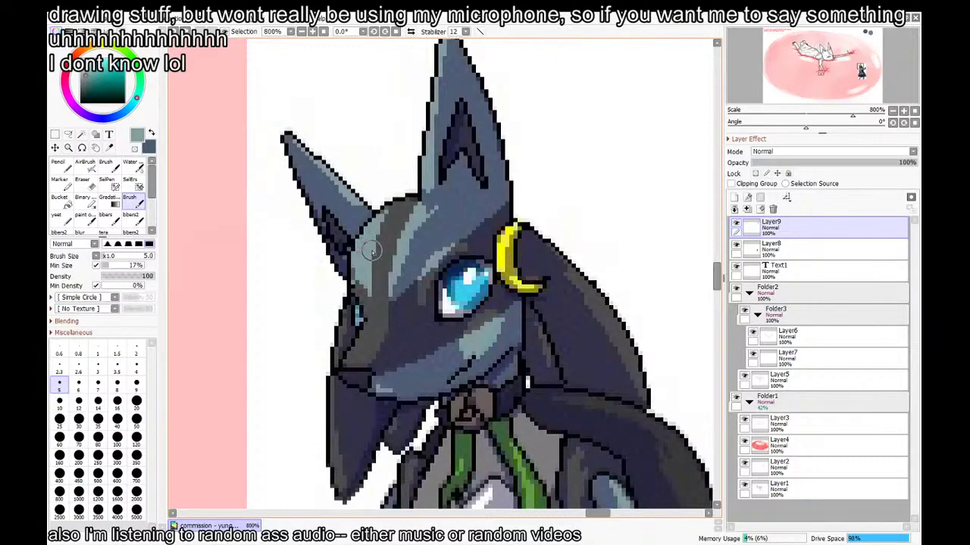
alt+click(370, 253)
alt+click(460, 219)
scroll(457, 206, down, 3)
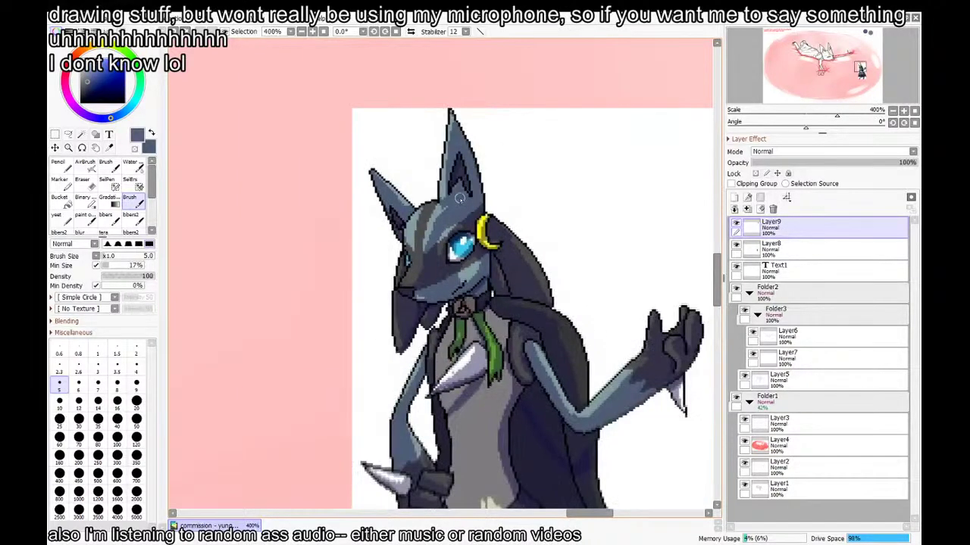
scroll(460, 198, up, 3)
alt+click(473, 205)
Paint a round dark purple swatch beside the grey one with the AirBrush at size 80
scroll(477, 205, down, 4)
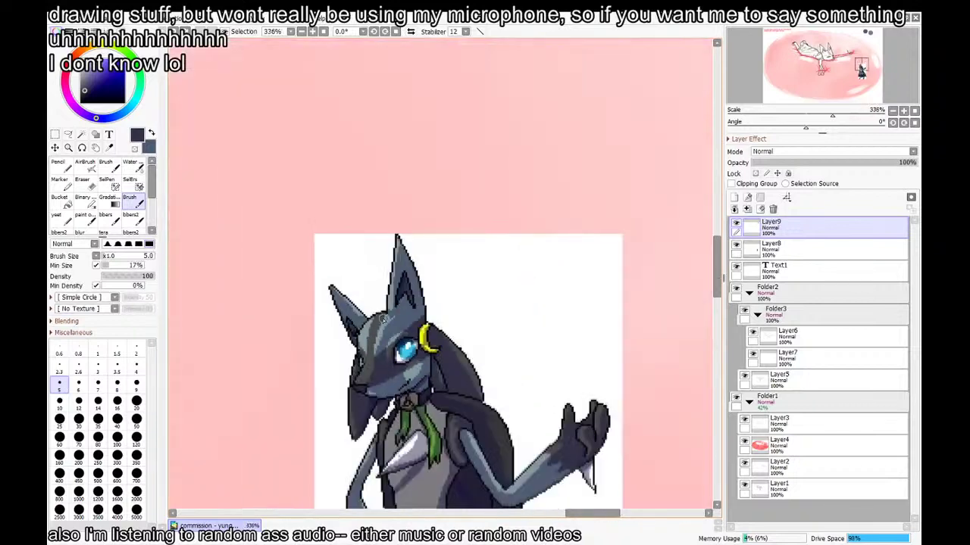
scroll(391, 333, down, 4)
drag(515, 130, 417, 402)
drag(554, 131, 453, 470)
key(b)
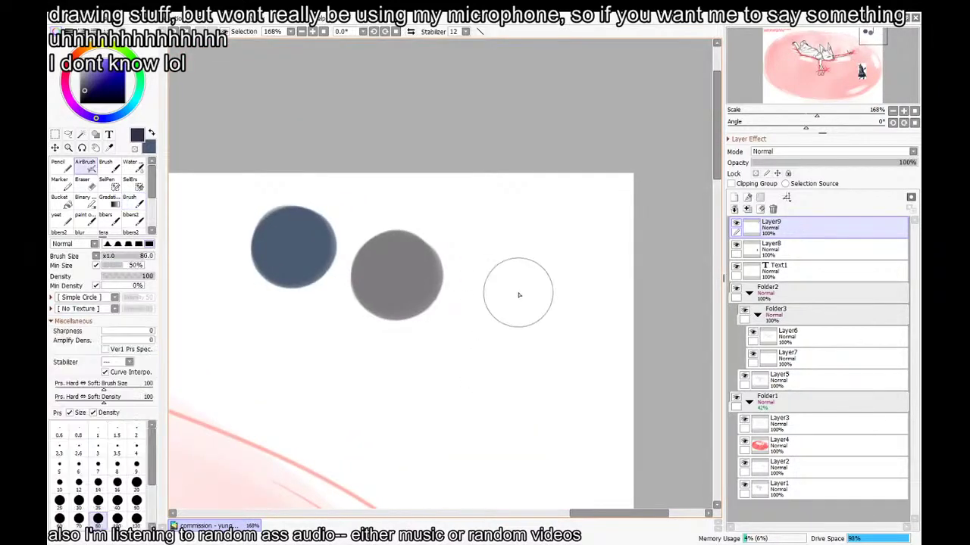
click(519, 295)
Sample the grey of the reference's torso again and compare it with the grey swatch
scroll(509, 191, down, 4)
scroll(477, 331, up, 4)
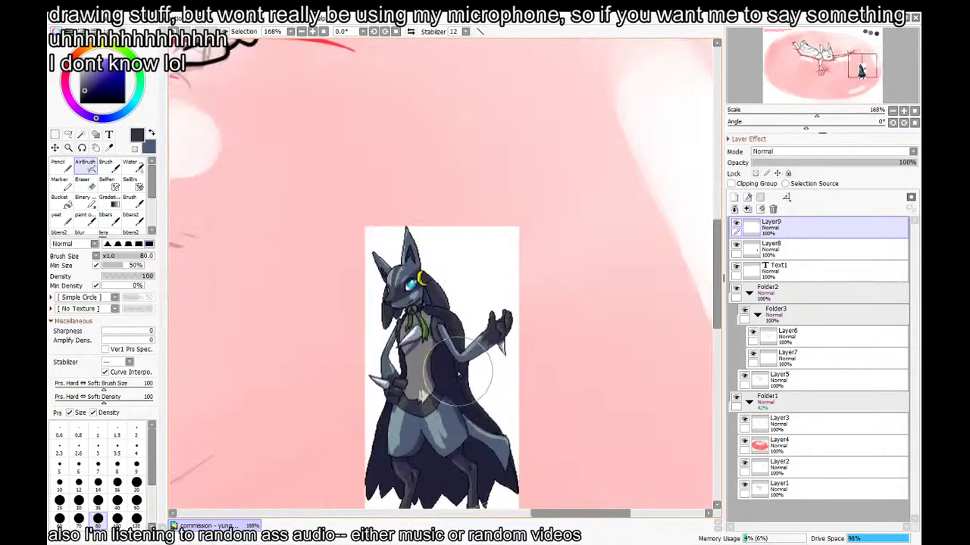
scroll(416, 362, up, 3)
key(x)
alt+click(416, 358)
scroll(415, 394, down, 6)
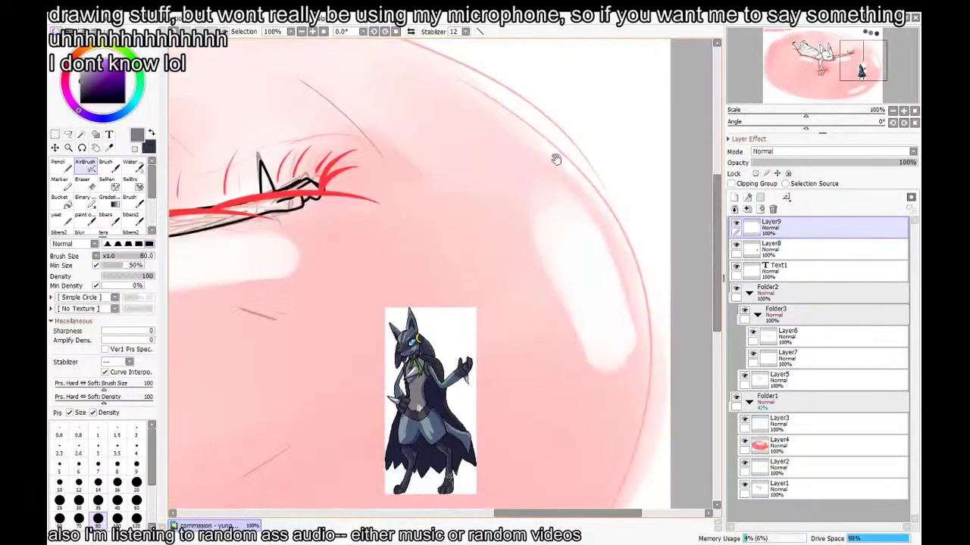
drag(556, 159, 507, 379)
key(b)
scroll(469, 183, up, 4)
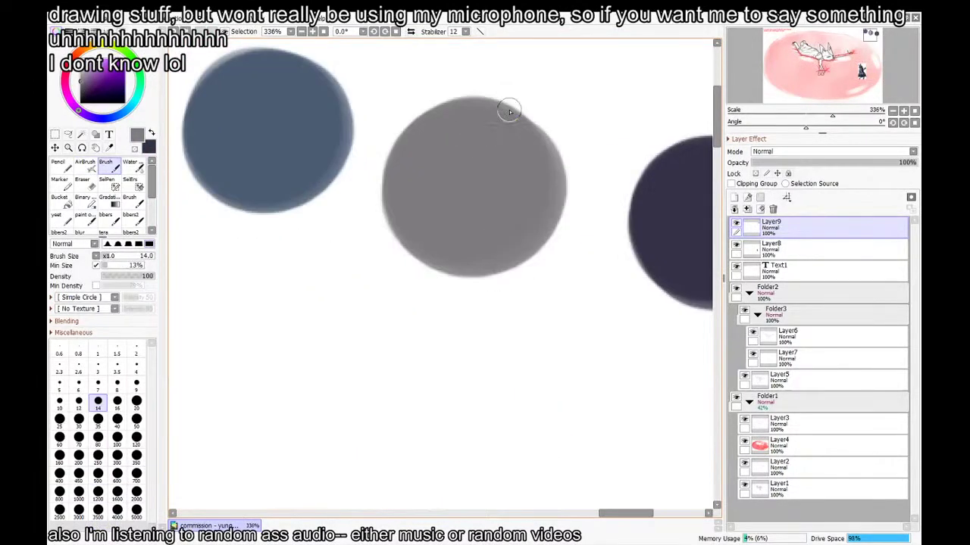
Examine the reference's lower body, sample the blue of the thighs and compare it with the blue swatch
scroll(509, 112, down, 4)
scroll(424, 364, up, 4)
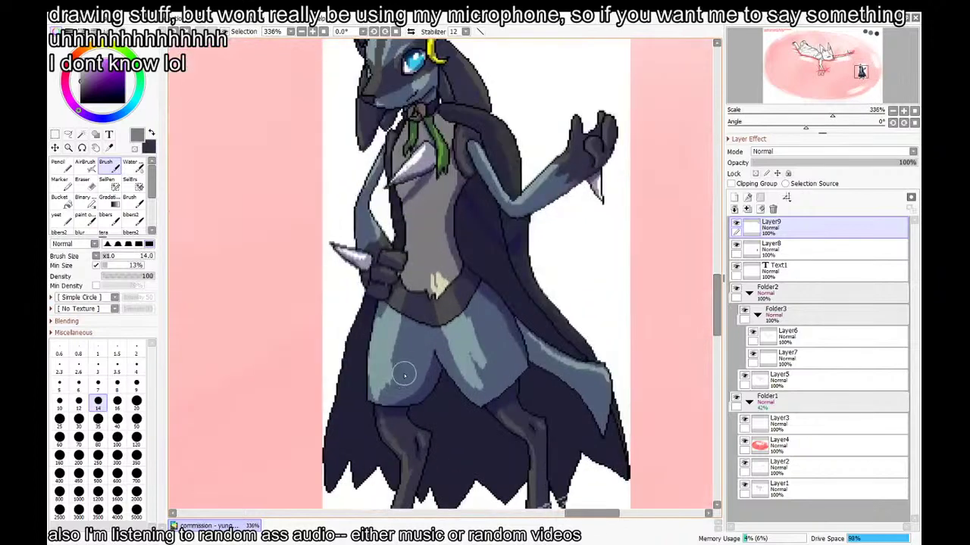
scroll(432, 327, down, 4)
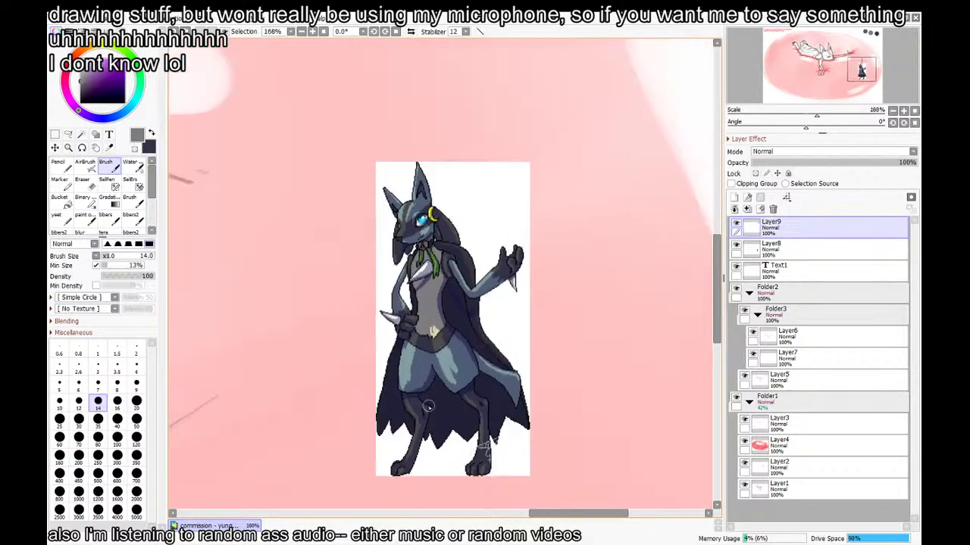
scroll(428, 407, down, 3)
mouse_move(510, 247)
mouse_down()
mouse_move(477, 443)
mouse_move(526, 342)
mouse_up()
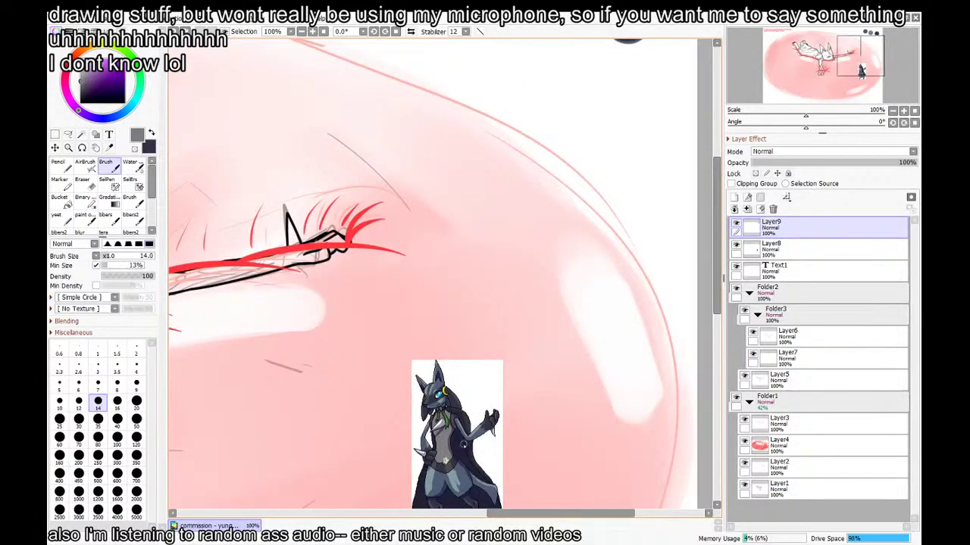
scroll(450, 470, up, 4)
alt+click(422, 493)
scroll(422, 493, down, 4)
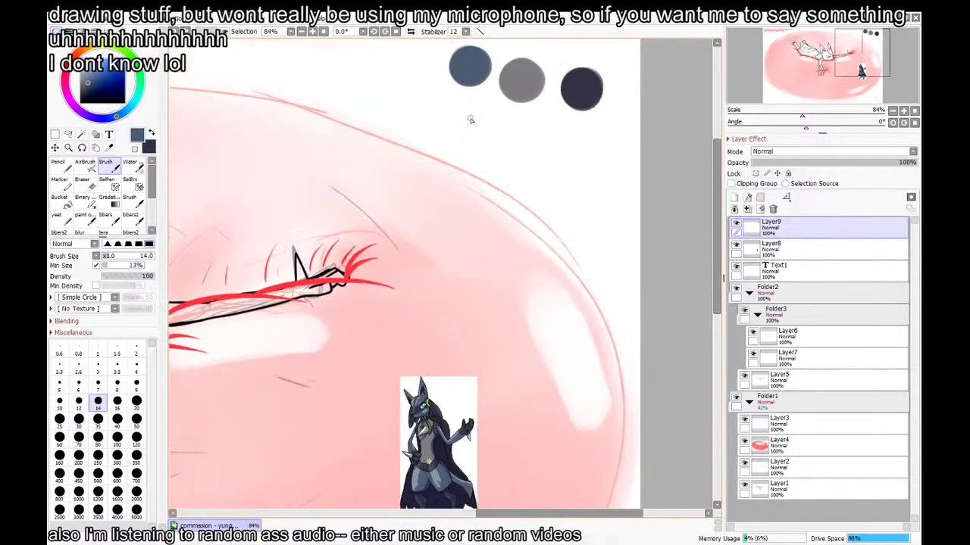
key(b)
drag(468, 375, 505, 265)
key(b)
Sample the dark tone of the reference's leg, test it beside the dark purple swatch, and undo the last dab
scroll(454, 401, up, 5)
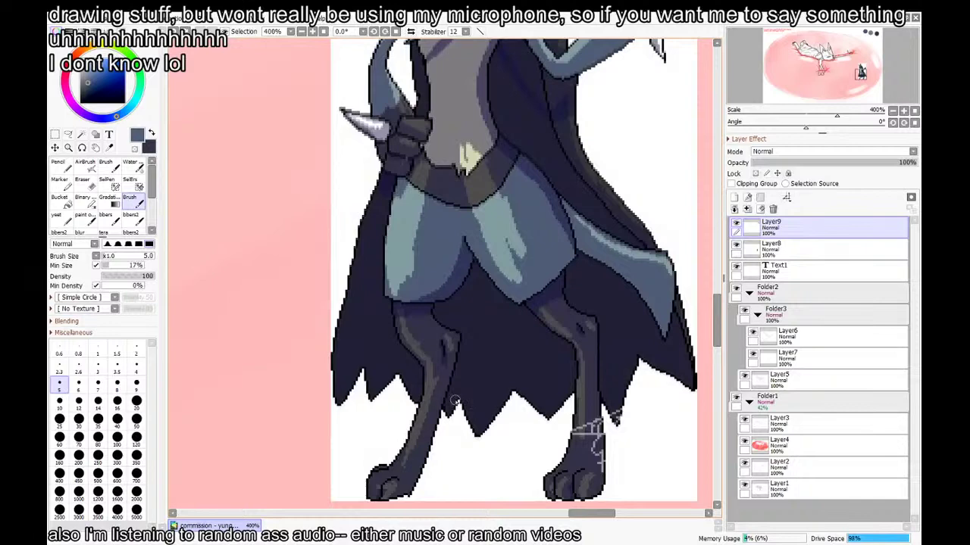
scroll(422, 339, up, 2)
alt+click(429, 327)
scroll(424, 330, down, 9)
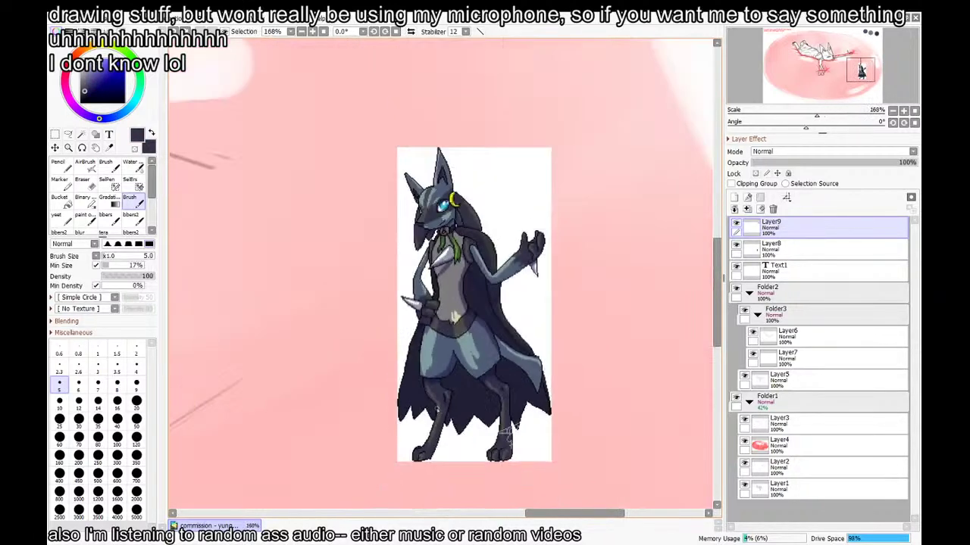
drag(576, 107, 508, 381)
mouse_move(547, 225)
mouse_down()
mouse_move(443, 486)
mouse_move(524, 300)
mouse_move(577, 309)
mouse_up()
key(v)
key(ctrl+z)
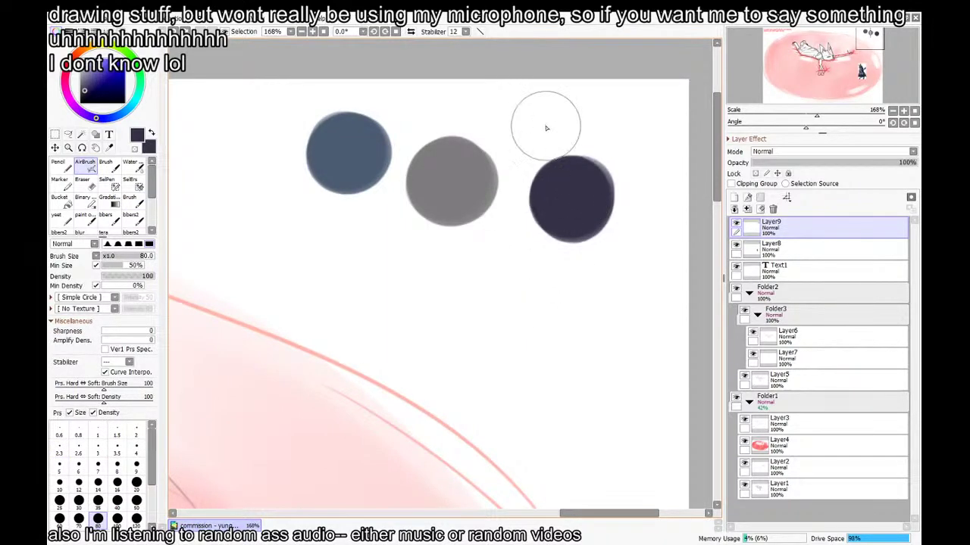
Sample the yellow of the reference's crescent earring and paint a round yellow swatch below the dark purple one
scroll(545, 130, down, 6)
scroll(443, 460, up, 4)
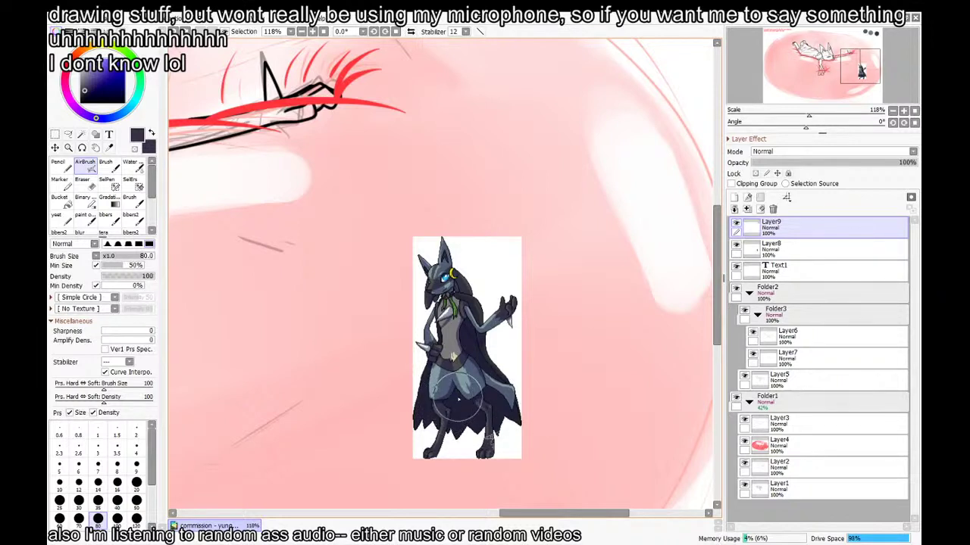
scroll(468, 378, up, 4)
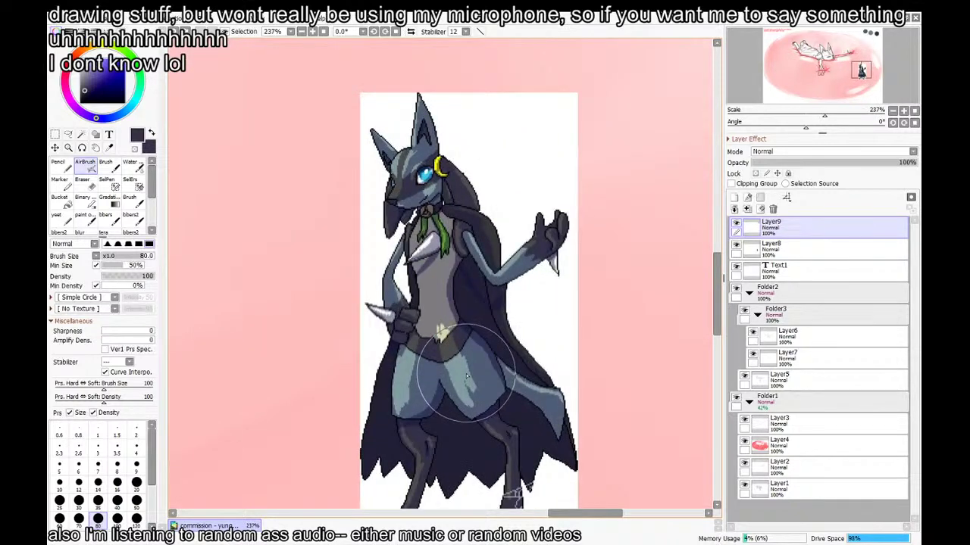
scroll(467, 376, up, 1)
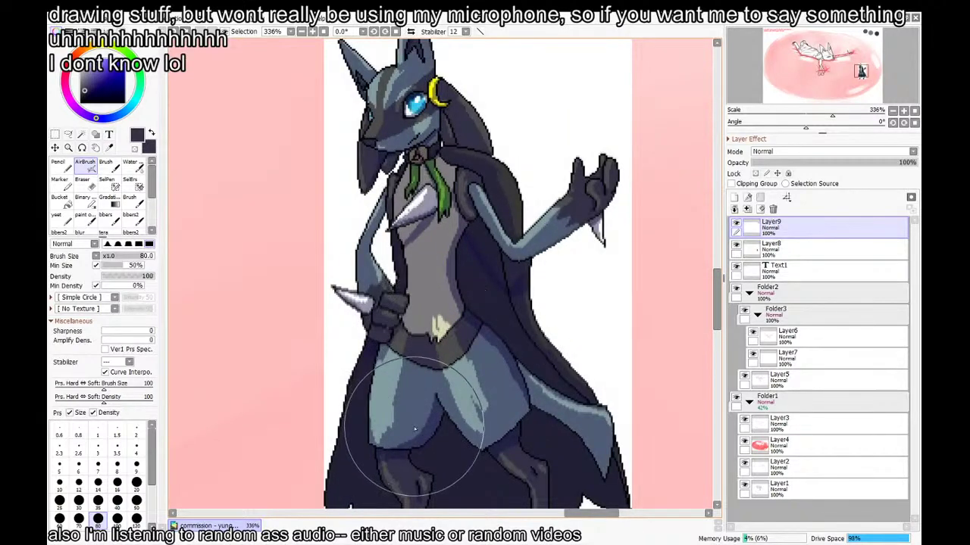
scroll(434, 137, up, 7)
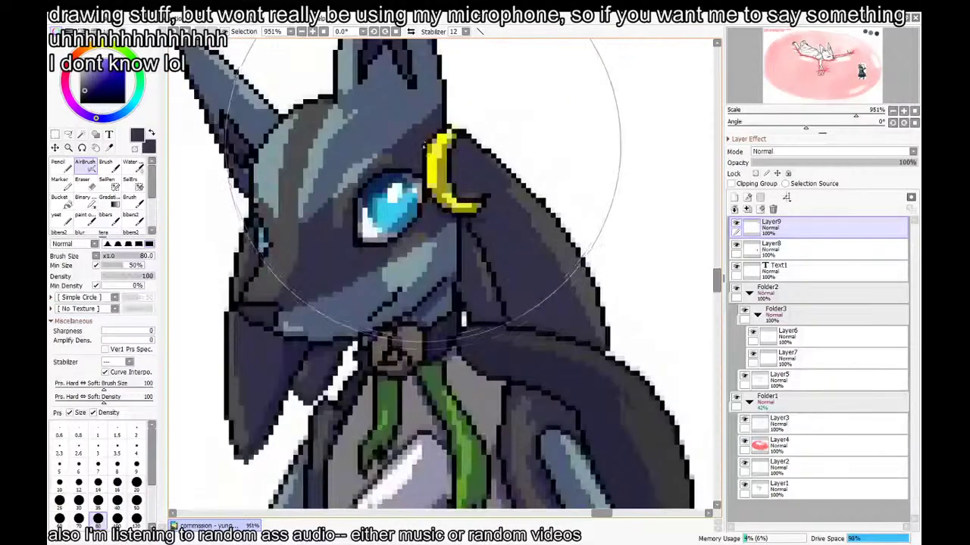
right_click(436, 173)
scroll(441, 370, down, 10)
drag(542, 141, 441, 416)
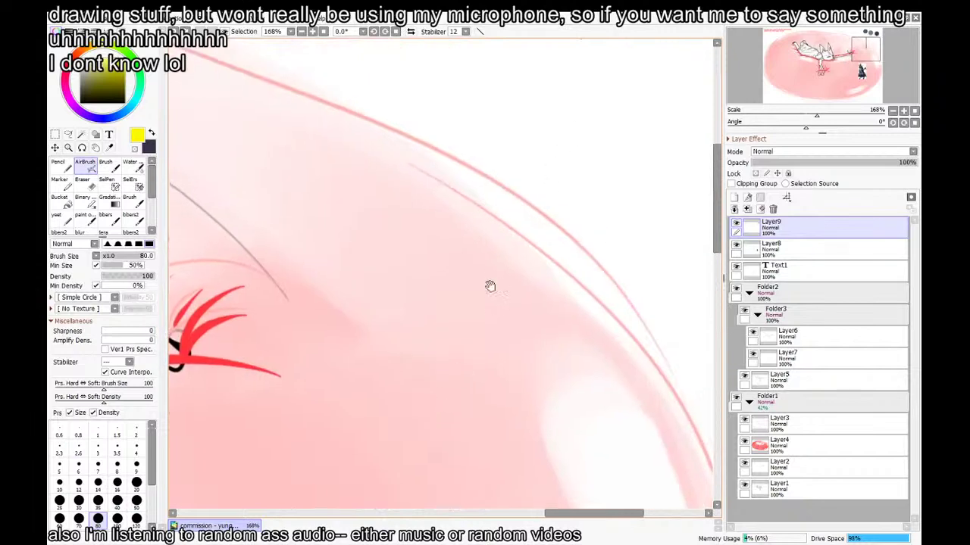
scroll(495, 285, down, 3)
drag(589, 165, 589, 166)
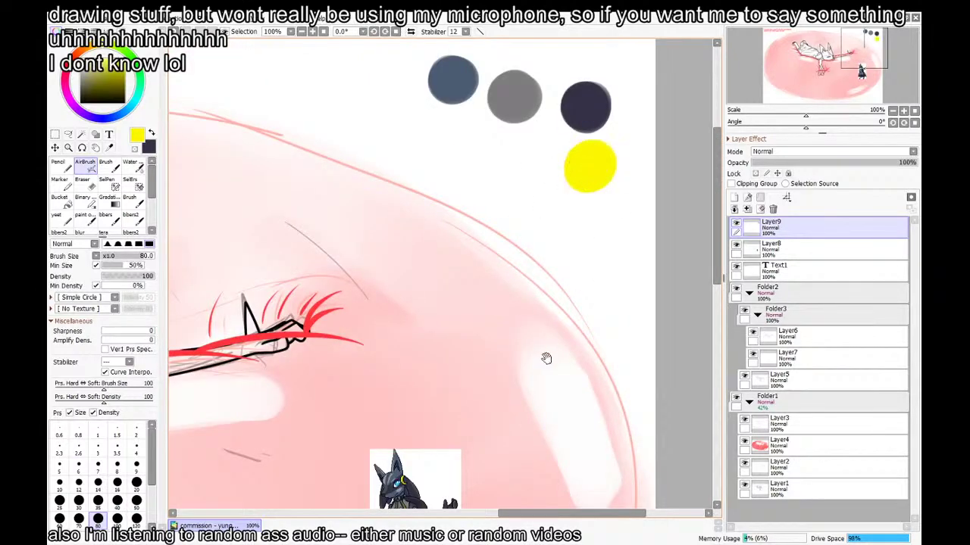
Sample the dark purple of the reference's hair and reduce the AirBrush size to 60
scroll(439, 355, up, 2)
scroll(439, 354, up, 4)
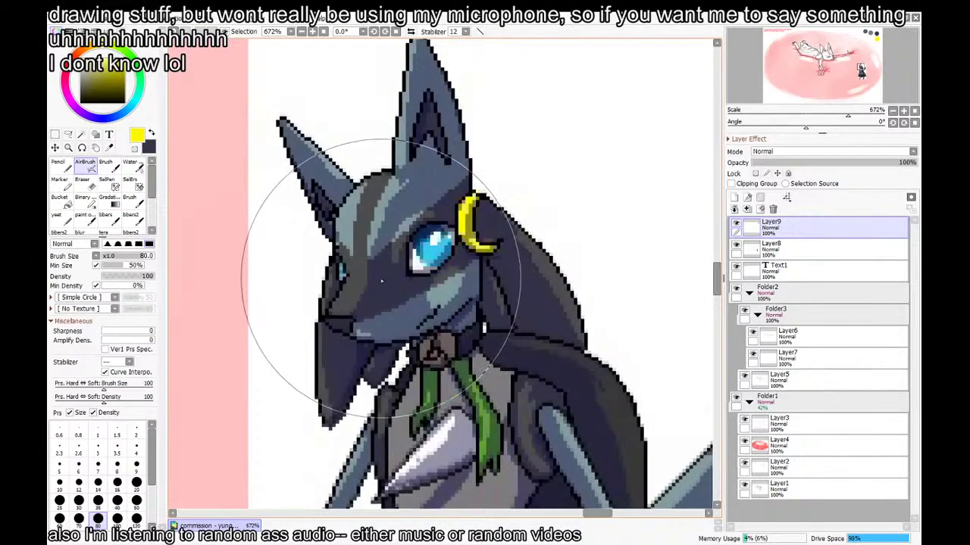
alt+click(526, 296)
scroll(526, 296, down, 5)
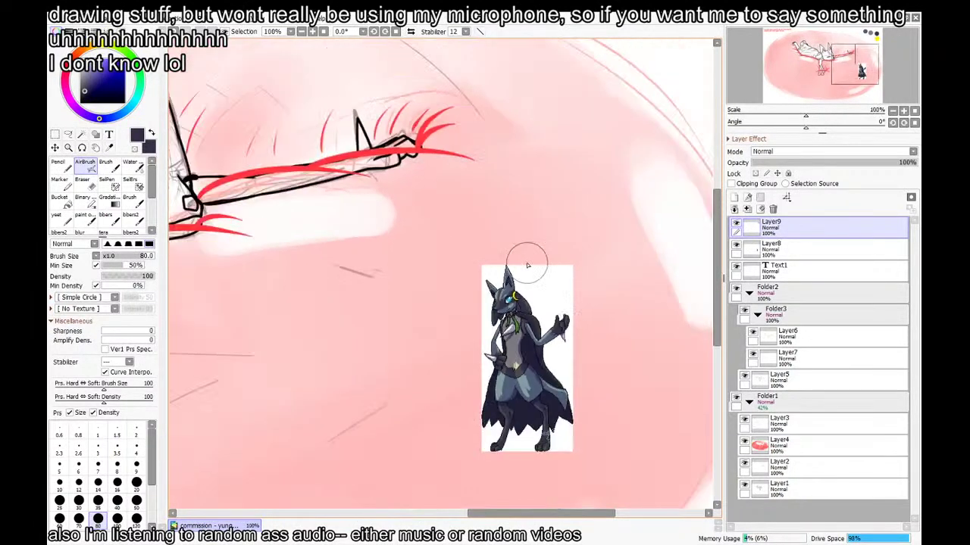
key(bracketleft)
key(bracketleft)
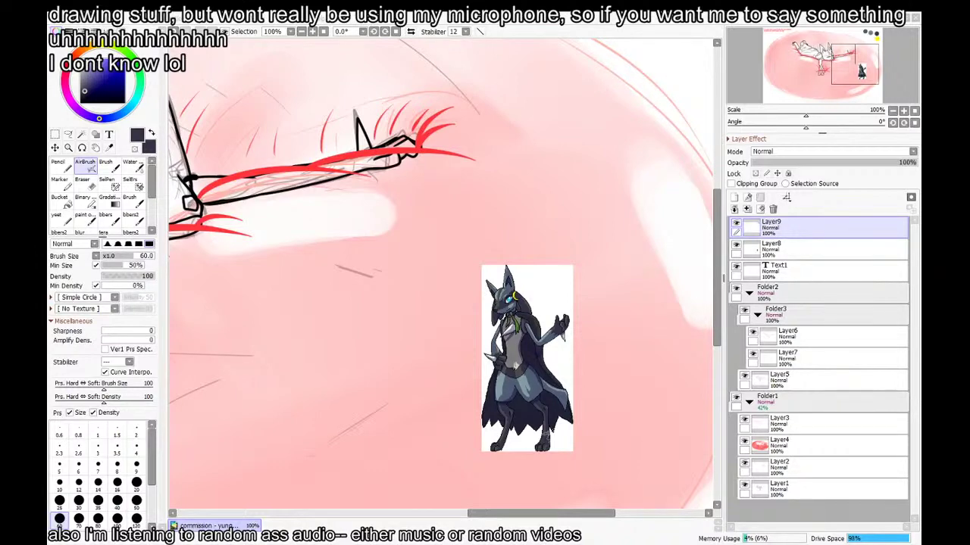
Hide the reference image on Layer8, then collapse and hide Folder3 with the red guide lines
drag(503, 262, 612, 293)
scroll(517, 323, down, 3)
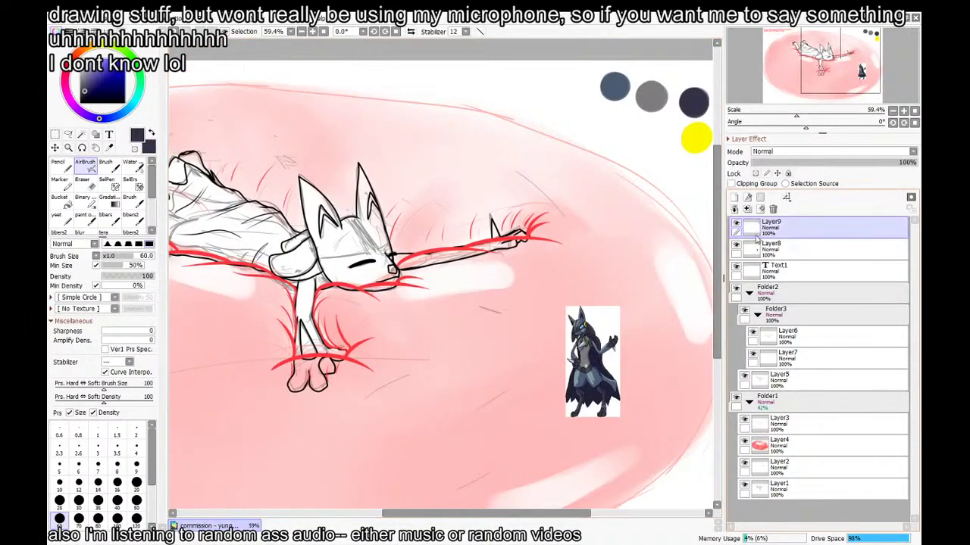
scroll(528, 242, down, 1)
drag(520, 246, 586, 253)
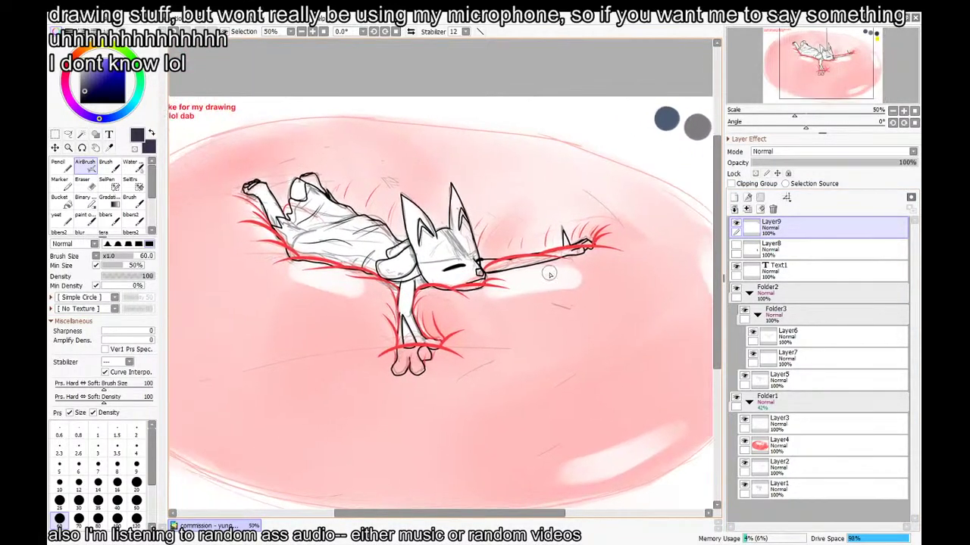
drag(556, 282, 585, 267)
click(792, 327)
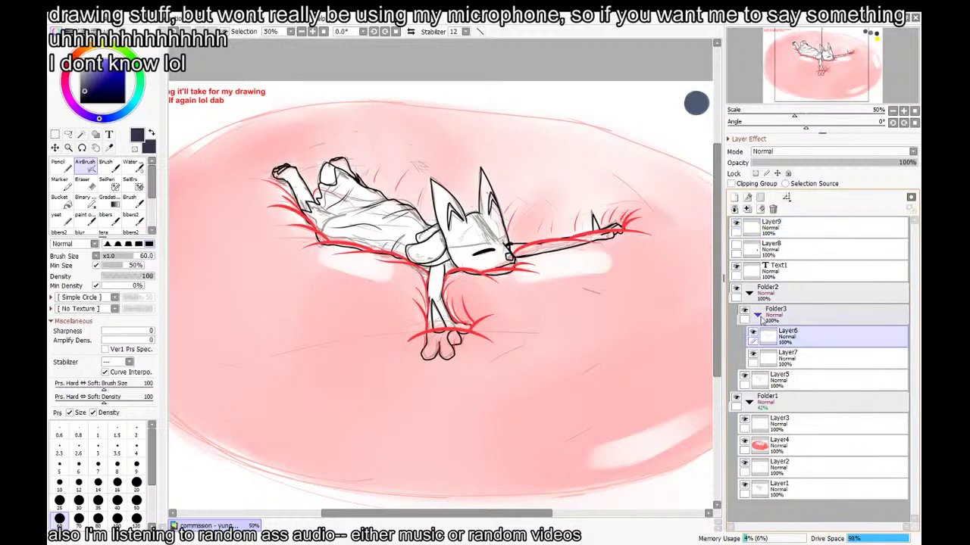
click(757, 315)
click(745, 311)
Add a new layer inside Folder2 and place it directly beneath Layer5
click(809, 339)
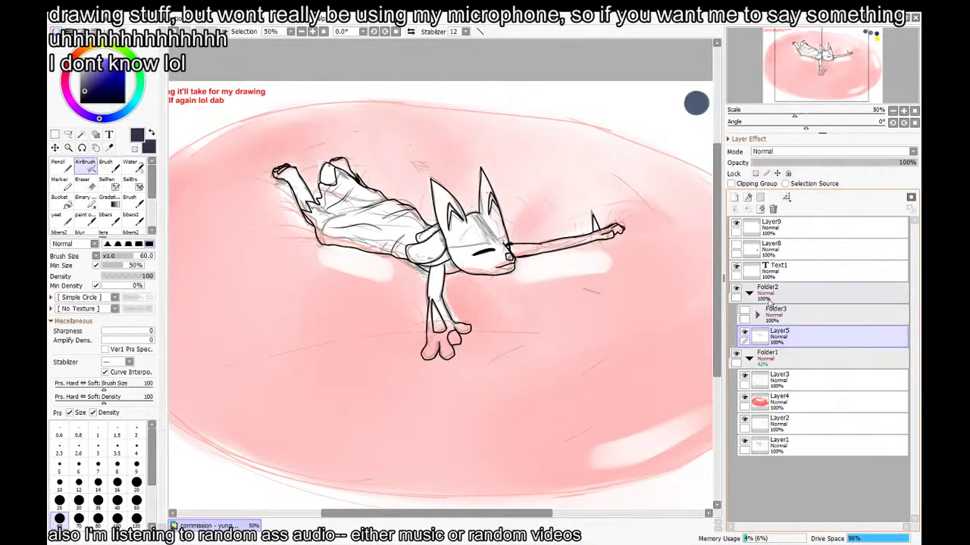
click(734, 197)
drag(785, 338, 786, 365)
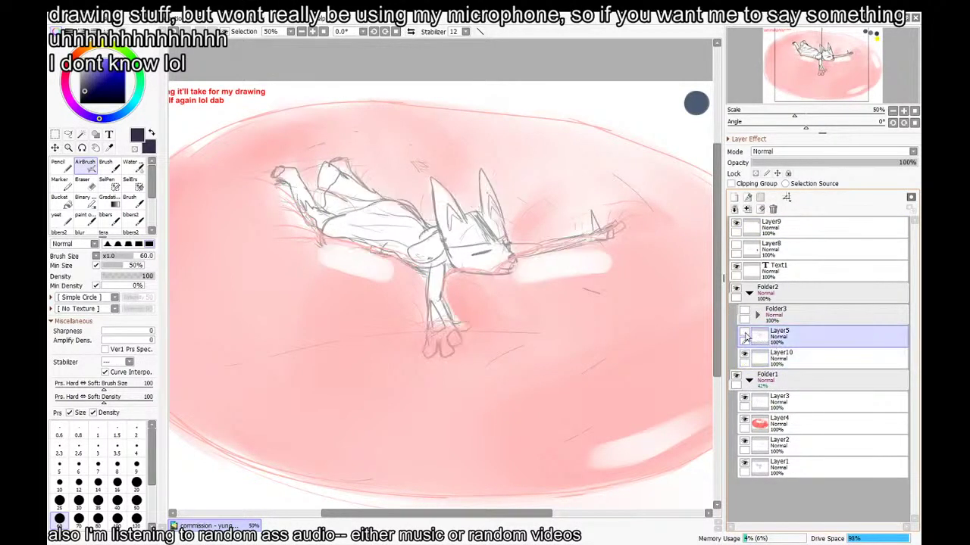
Rename the line art layer Layer5 to "li" and the new layer beneath it to "ccccc"
double_click(776, 340)
text(l)
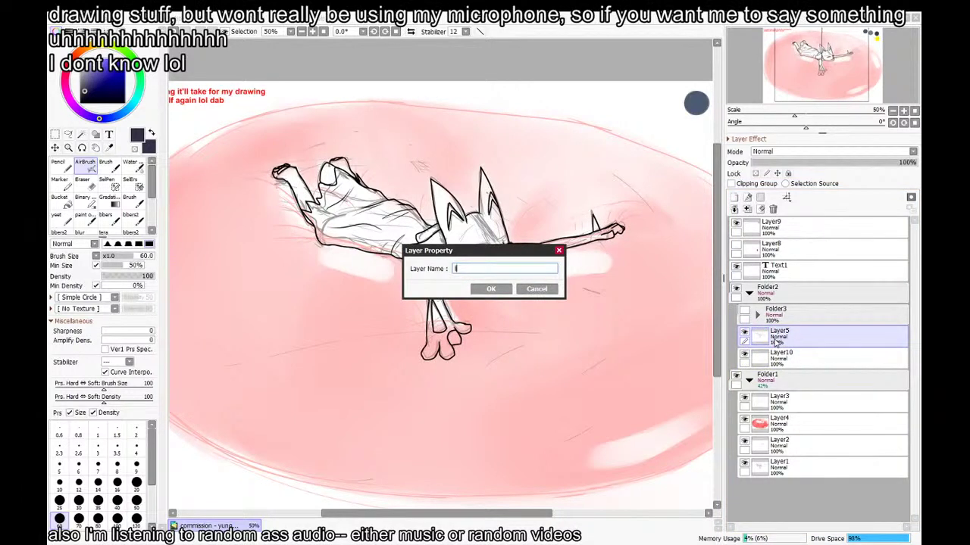
text(i)
key(Return)
double_click(834, 358)
text(ccccc)
key(Return)
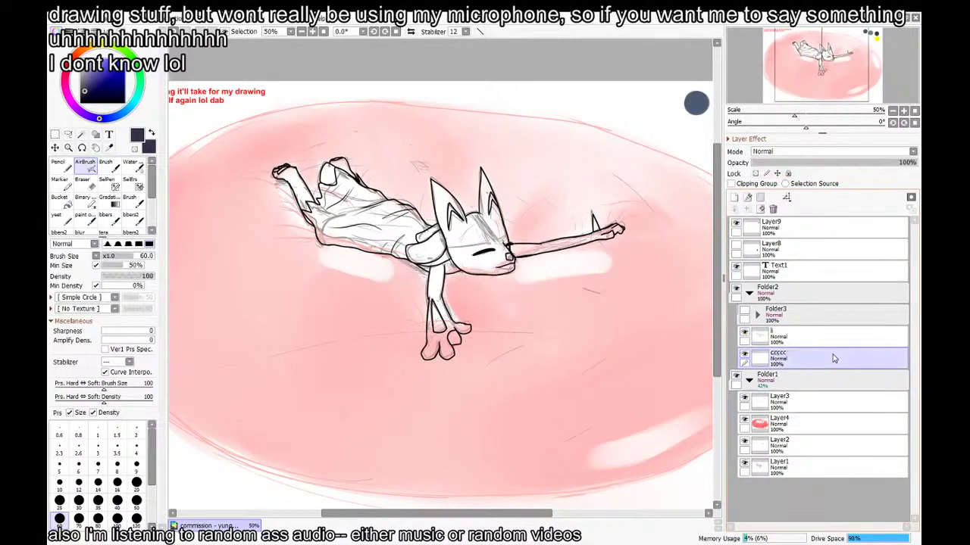
Move the colour swatches on Layer9 from the canvas corner to just above the character's outstretched arm
drag(480, 244, 456, 249)
scroll(458, 236, up, 6)
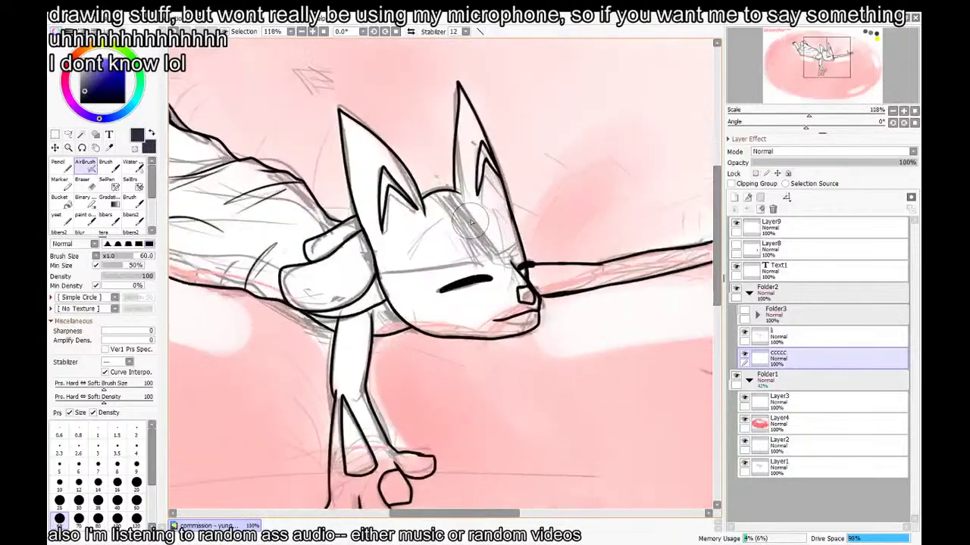
drag(491, 202, 447, 214)
key(b)
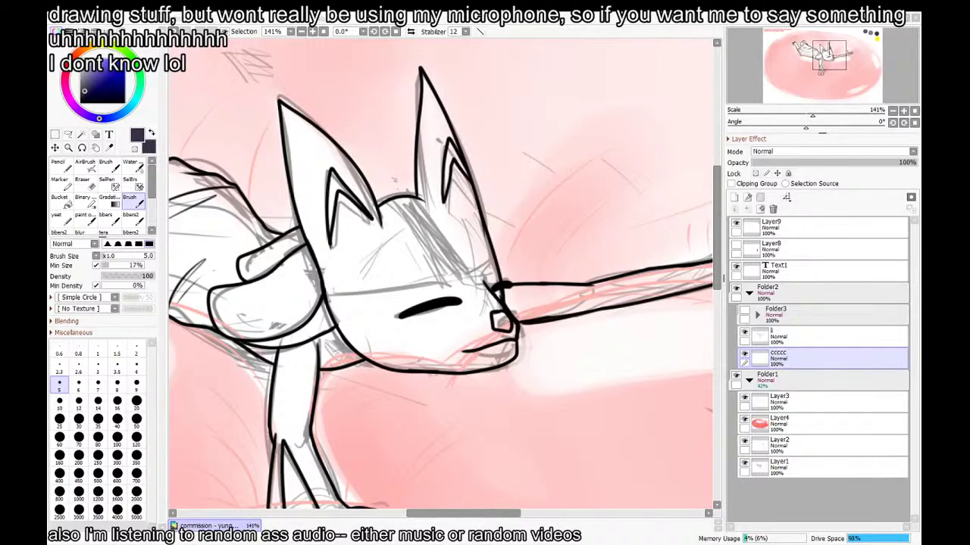
scroll(359, 295, down, 2)
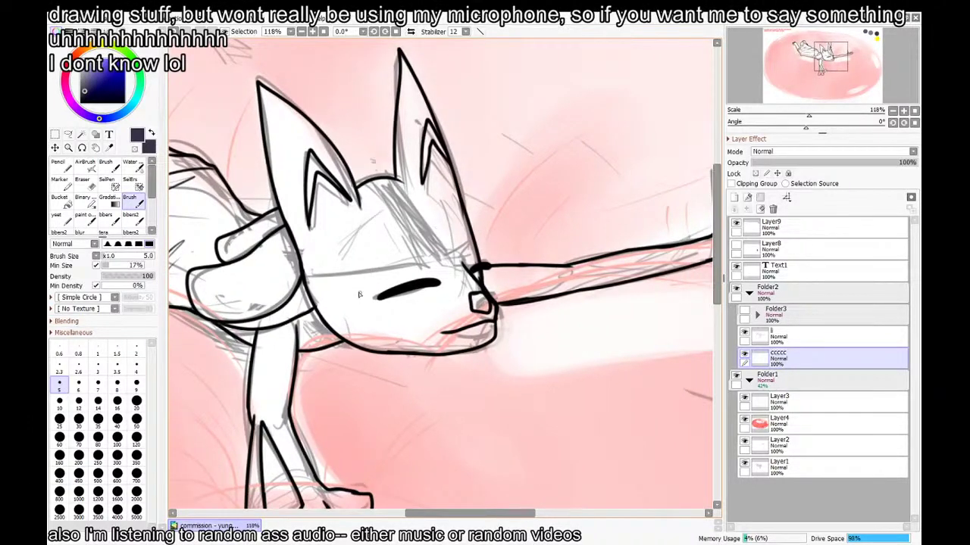
scroll(359, 295, down, 4)
click(818, 228)
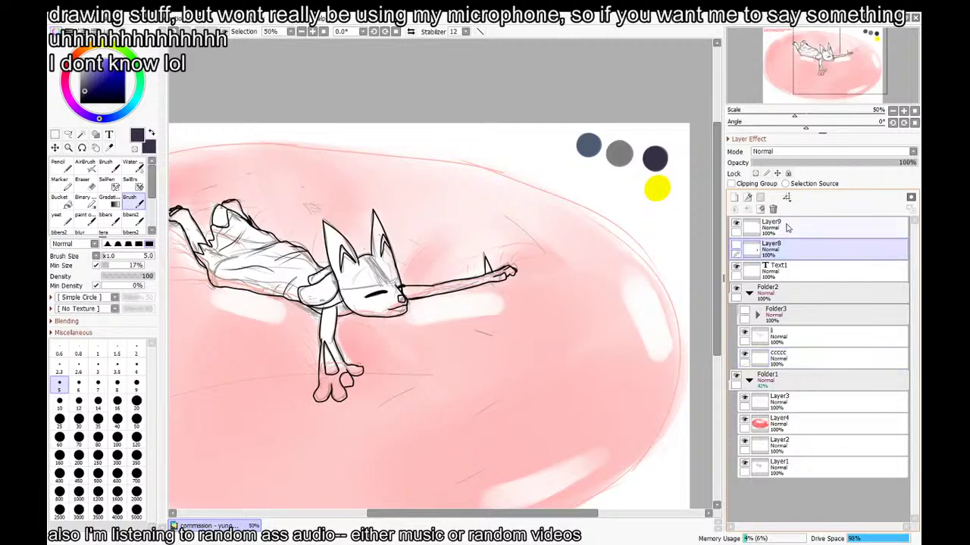
drag(598, 222, 410, 266)
scroll(362, 278, up, 4)
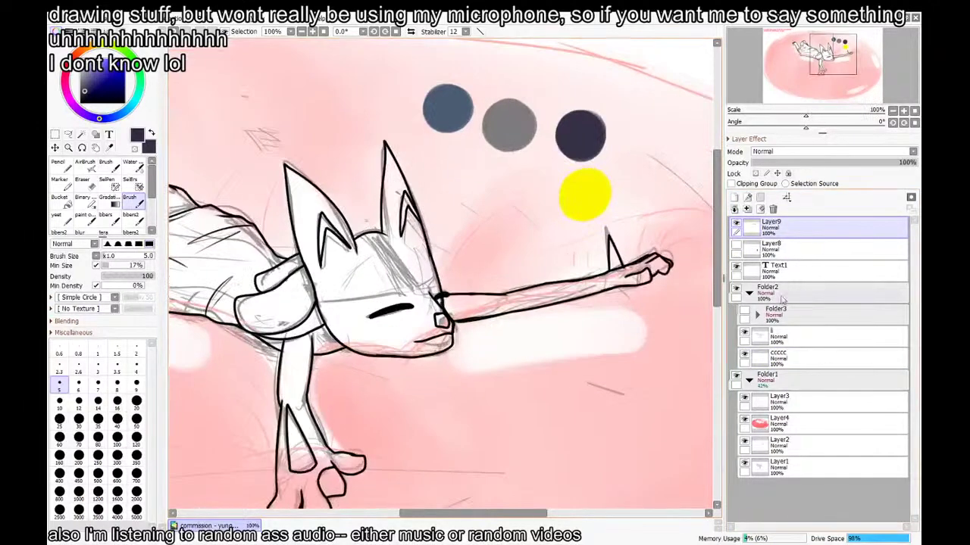
Sample the blue swatch and try a Bucket fill on the character's head on the ccccc layer
click(789, 339)
click(793, 359)
right_click(446, 100)
drag(405, 222, 467, 211)
key(g)
click(450, 248)
key(ctrl+z)
Set the Bucket's selection source to Merged Image and try filling the character with the blue
drag(430, 268, 553, 263)
click(65, 348)
click(377, 270)
click(555, 309)
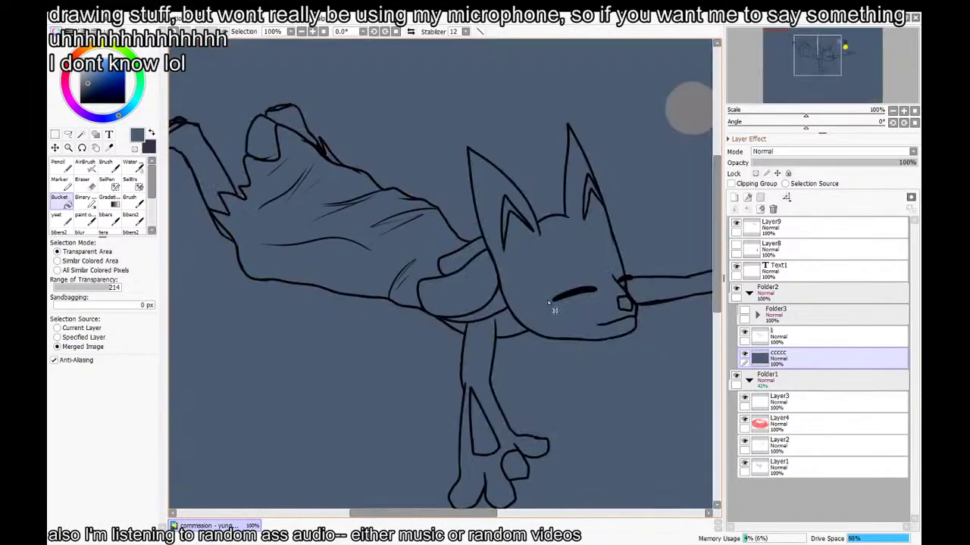
key(ctrl+z)
key(ctrl+z)
Try filling the hanging arm and its paw pad with the blue, and undo the fills
click(494, 324)
key(ctrl+z)
click(487, 326)
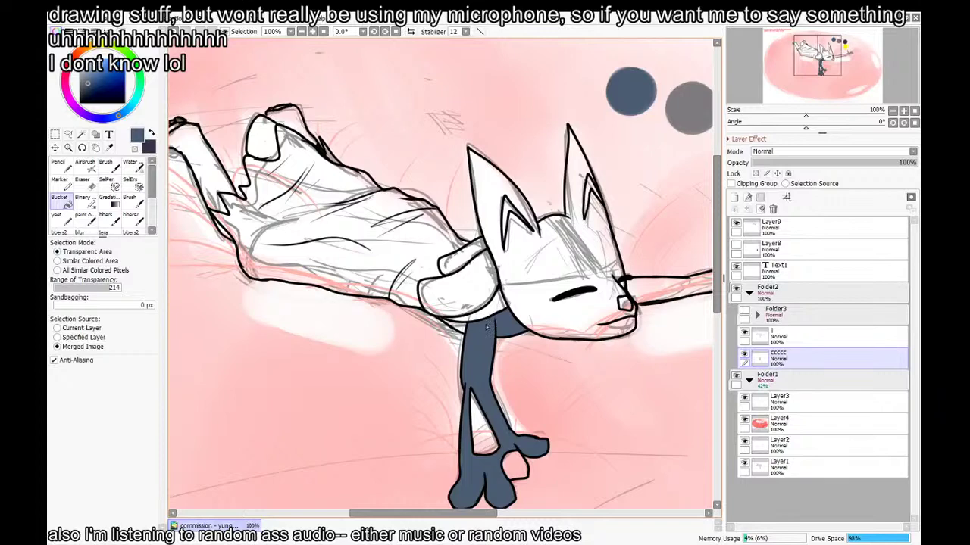
click(516, 473)
key(ctrl+z)
drag(523, 469, 475, 387)
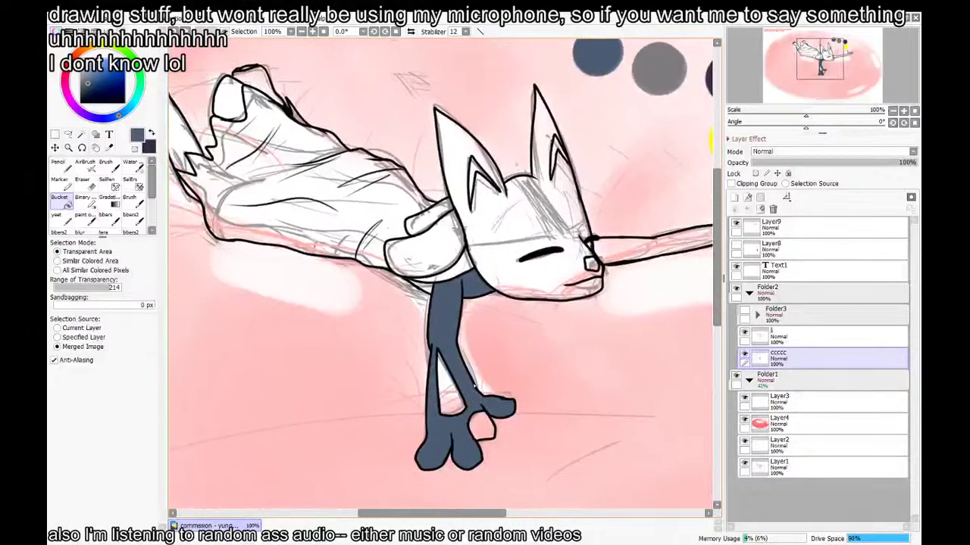
scroll(388, 384, down, 1)
scroll(500, 370, up, 1)
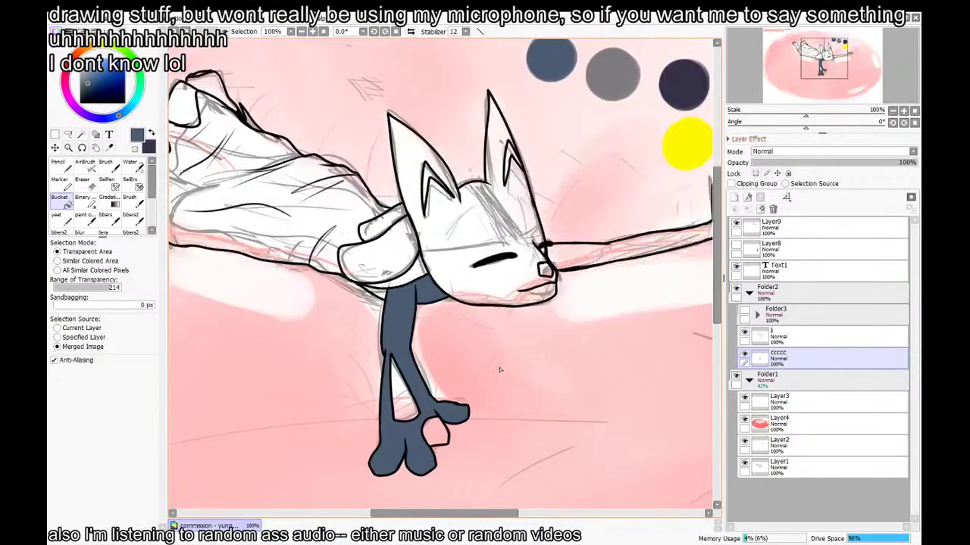
key(ctrl+z)
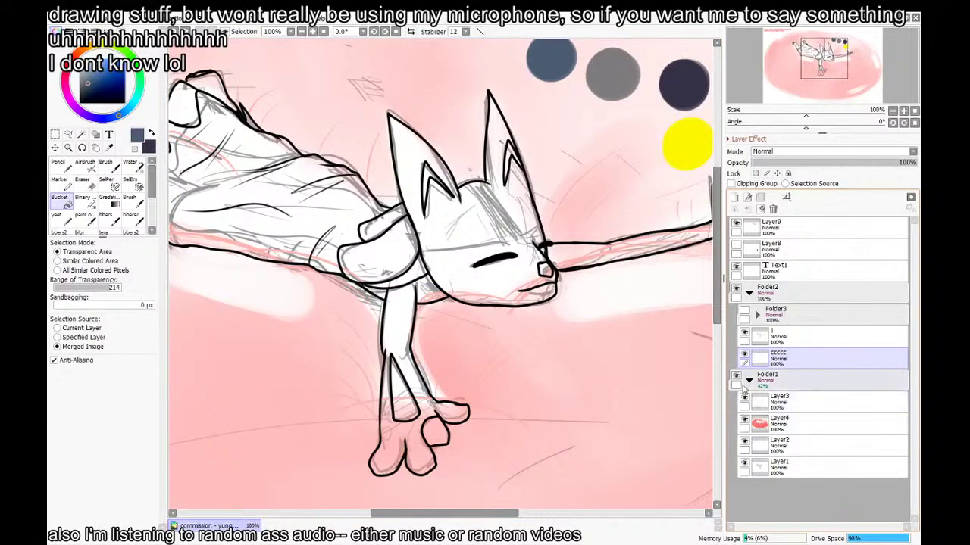
Hide Folder1 with the cushion and rough sketch, then test the blue fill on the hanging arm and undo it
click(736, 377)
click(405, 341)
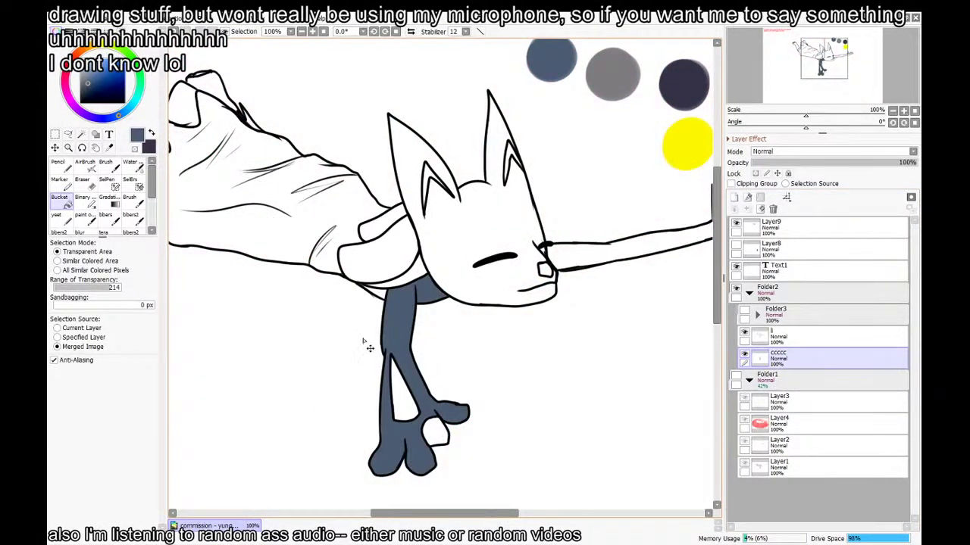
key(ctrl+z)
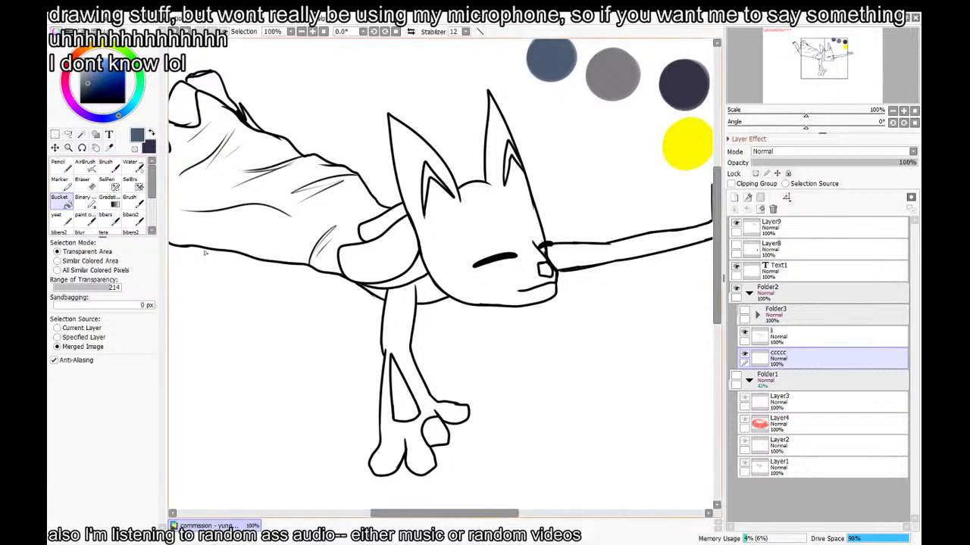
Show the reference on Layer8 and examine the colours of the character's head and body
scroll(258, 301, down, 1)
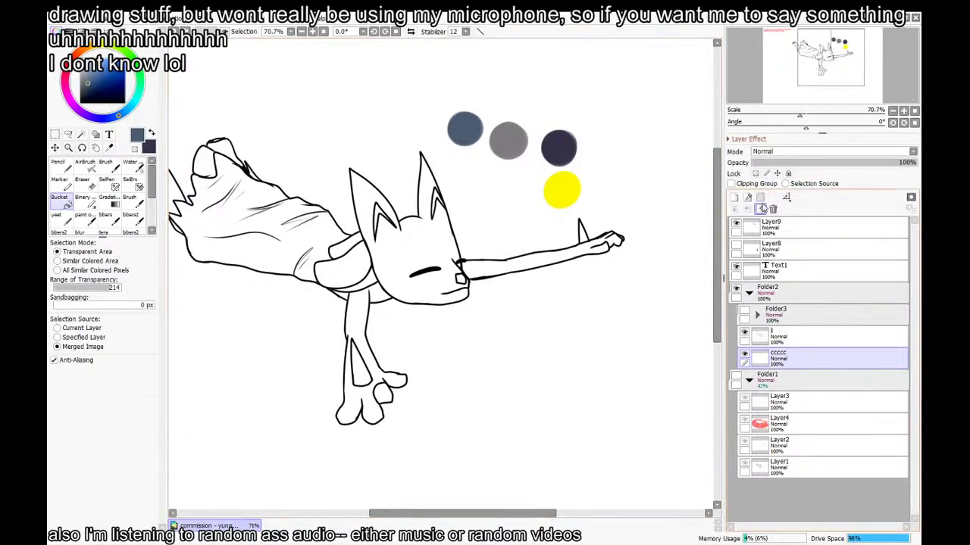
click(737, 248)
scroll(660, 304, up, 8)
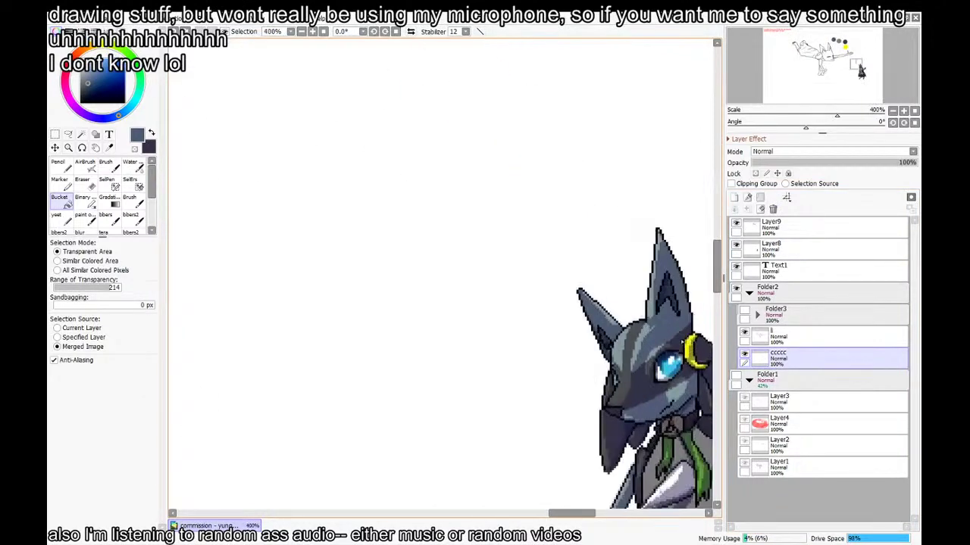
scroll(659, 305, down, 4)
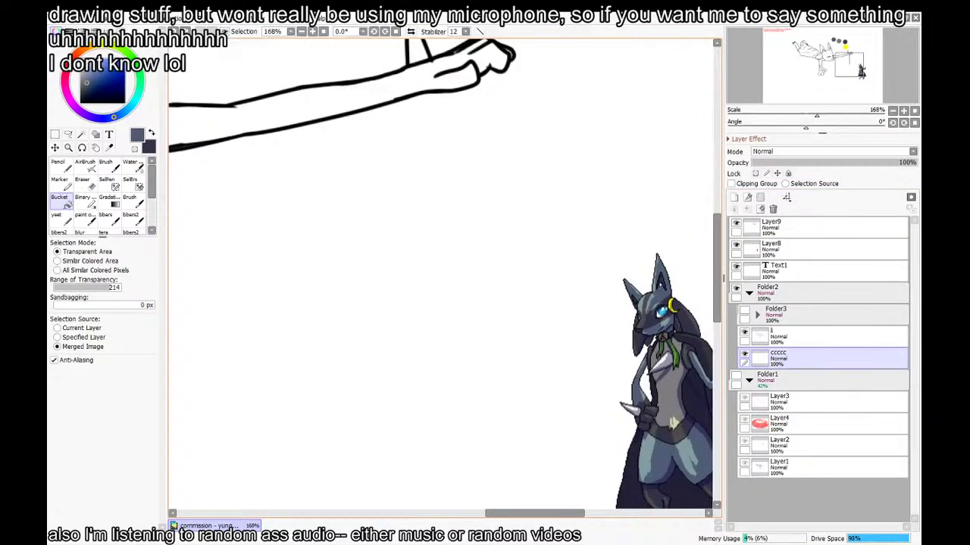
scroll(659, 288, down, 2)
Fill the hanging arm, its paw pad, the outstretched arm and the head with the blue, hiding the reference on Layer8
drag(522, 312, 561, 387)
click(302, 443)
click(351, 417)
click(736, 244)
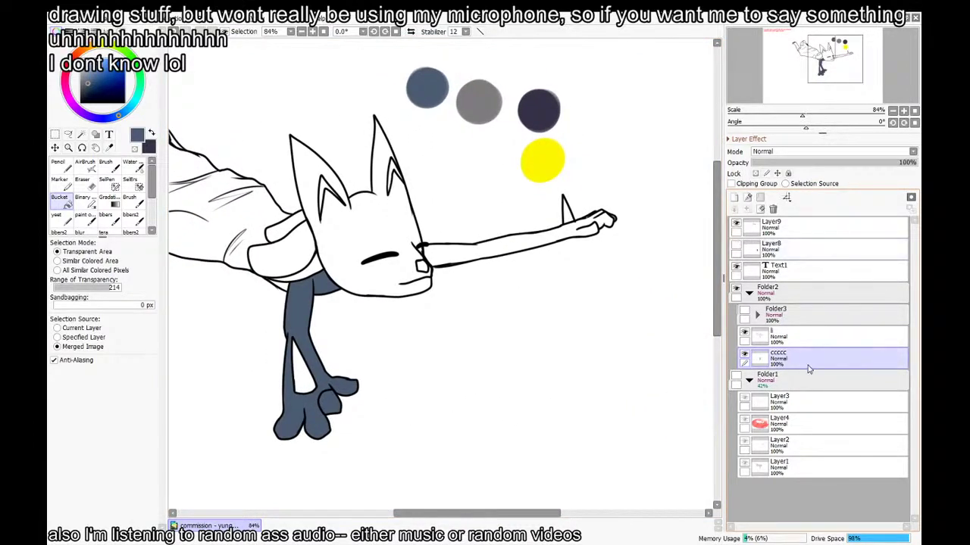
click(481, 252)
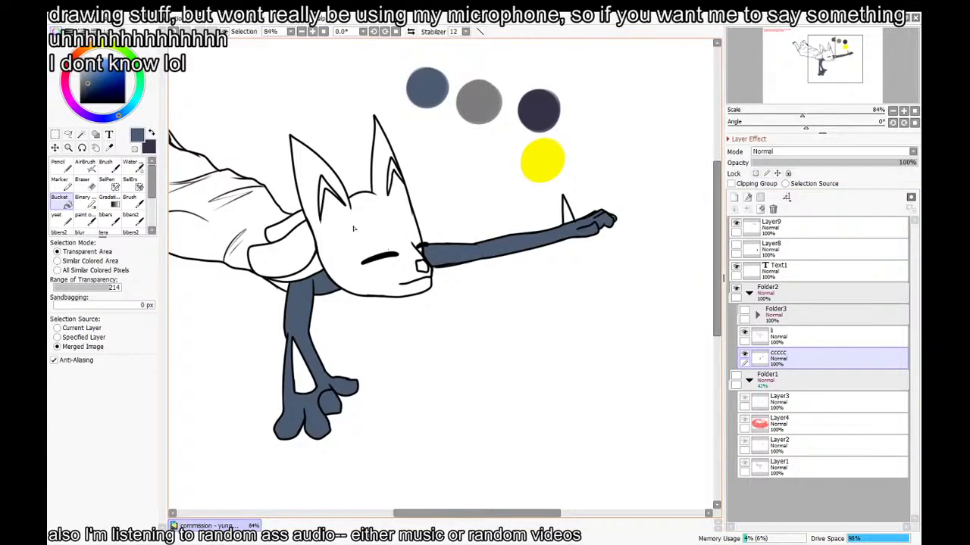
click(353, 228)
Fill the outermost raised rear leg with the blue and brush the small gap beside its toes
drag(385, 295, 470, 347)
scroll(364, 197, up, 10)
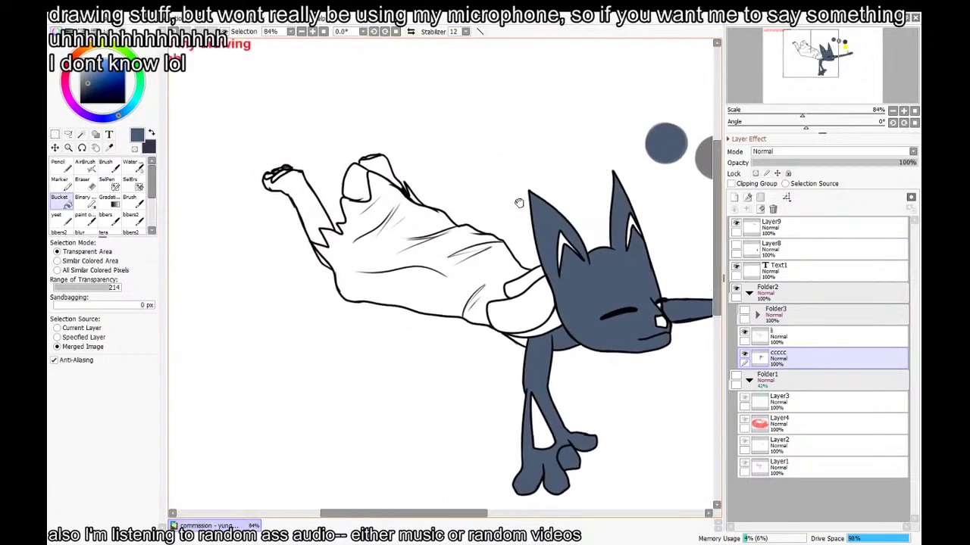
scroll(363, 228, up, 2)
key(b)
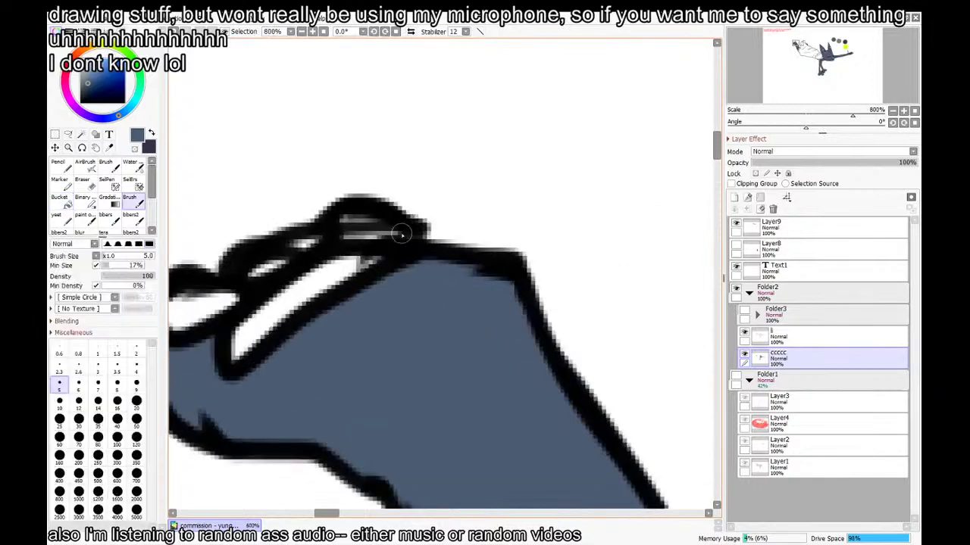
mouse_move(401, 232)
mouse_down()
mouse_move(345, 238)
mouse_move(381, 237)
mouse_up()
scroll(311, 256, down, 3)
scroll(309, 258, down, 3)
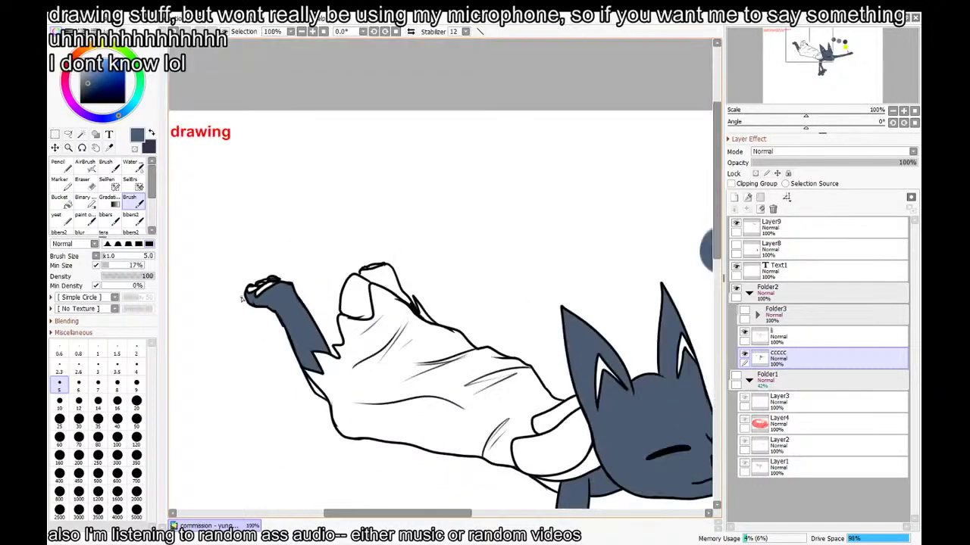
Brush blue into the corner of the second raised leg, then fill that leg and the rounded shape in front of it
scroll(311, 256, up, 5)
drag(311, 257, 356, 276)
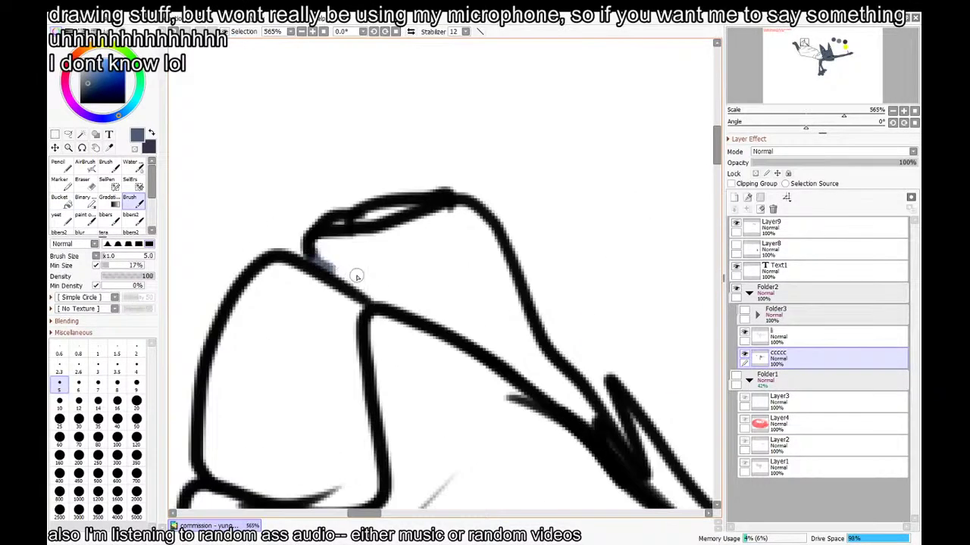
scroll(370, 252, down, 3)
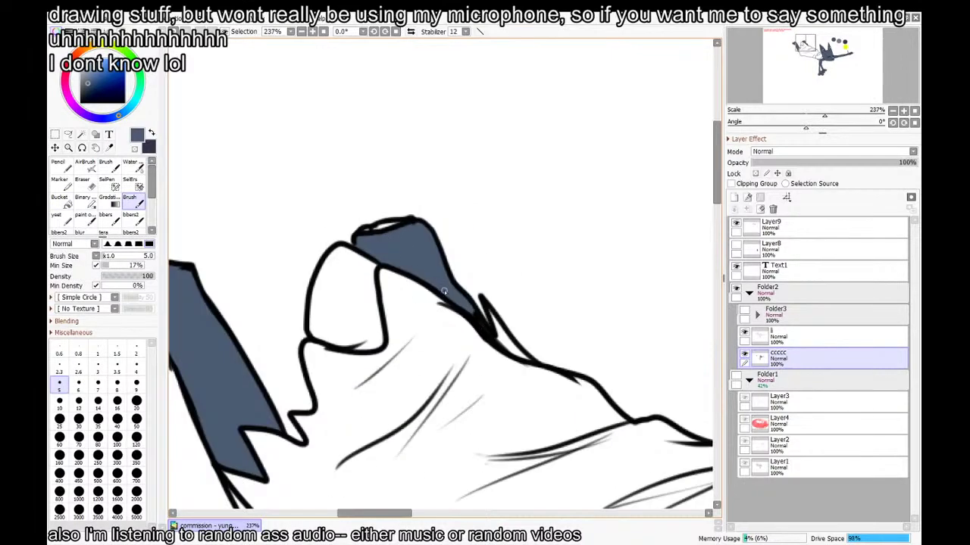
scroll(444, 292, down, 5)
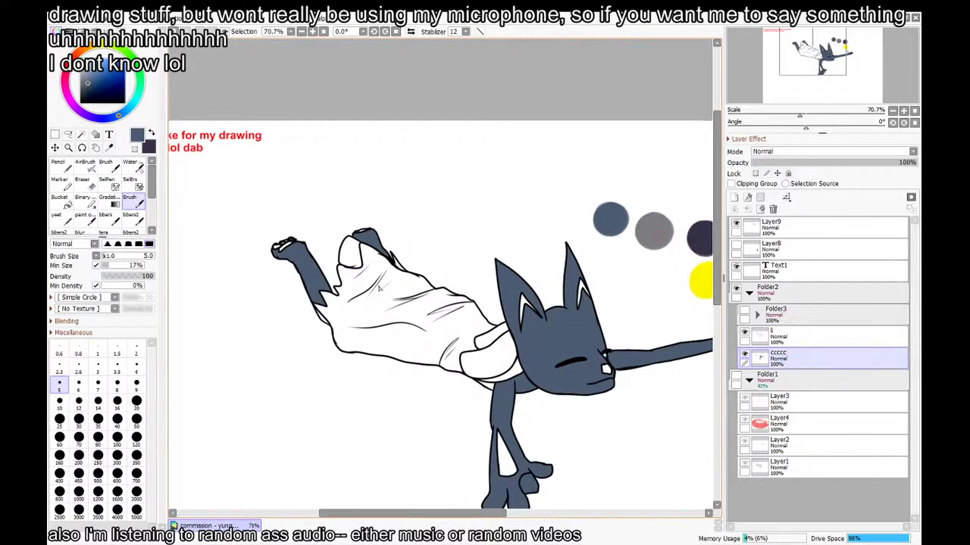
key(g)
click(351, 255)
Sample the dark purple swatch and fill the inner markings of both ears with it
drag(580, 348, 449, 288)
right_click(572, 178)
scroll(381, 252, up, 5)
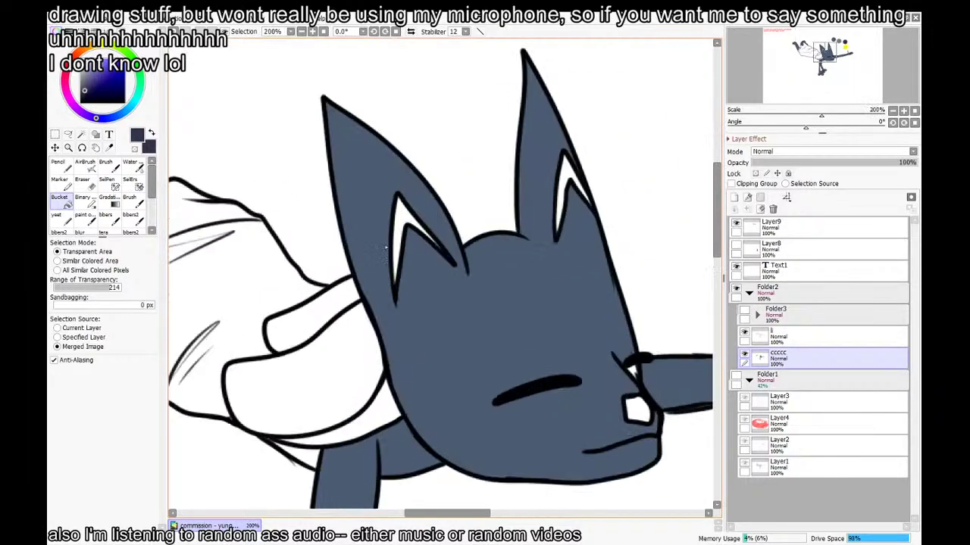
click(412, 225)
scroll(451, 250, up, 3)
key(b)
drag(539, 246, 334, 353)
key(g)
click(508, 220)
key(b)
Sample the blue from the head and fill the small white gap beside the far eye and muzzle
right_click(543, 298)
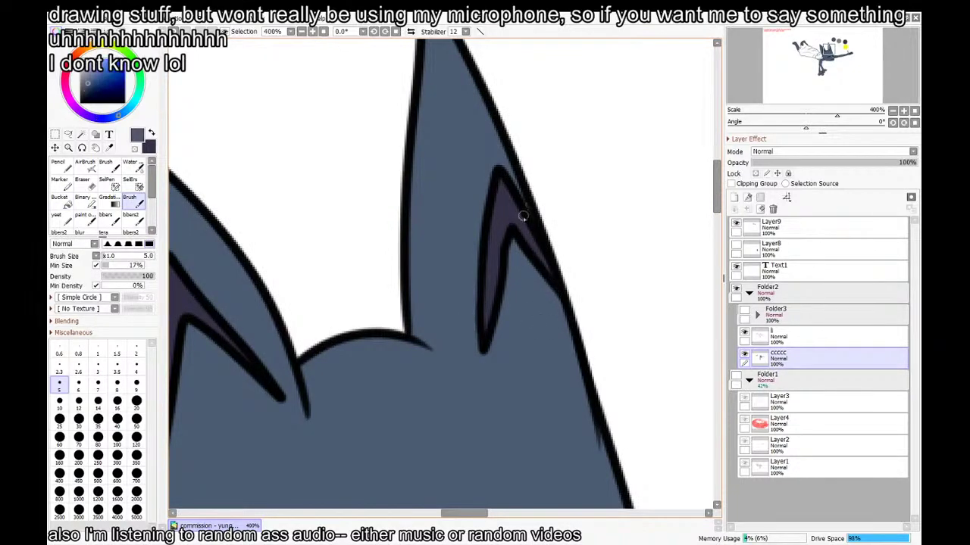
scroll(539, 228, down, 4)
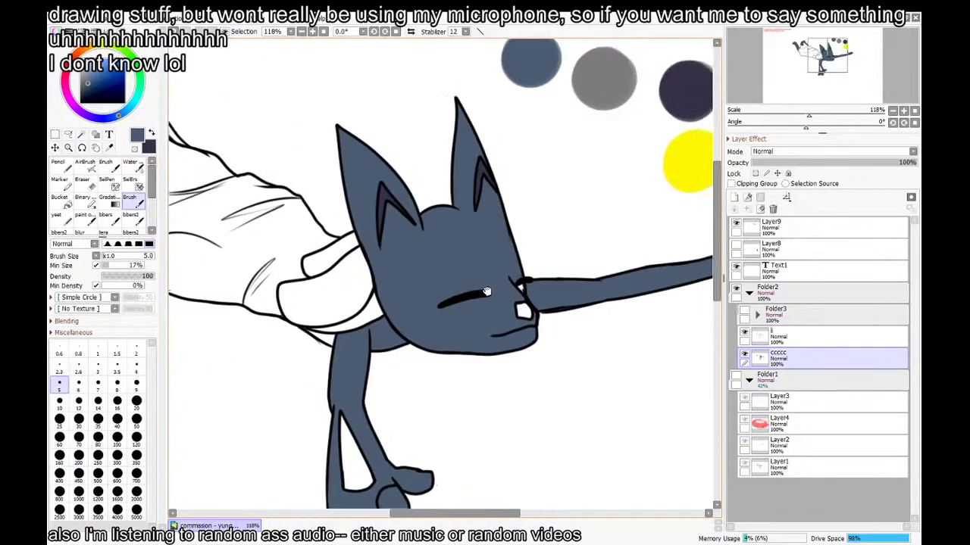
scroll(509, 284, up, 2)
scroll(512, 285, up, 4)
key(g)
click(519, 278)
key(b)
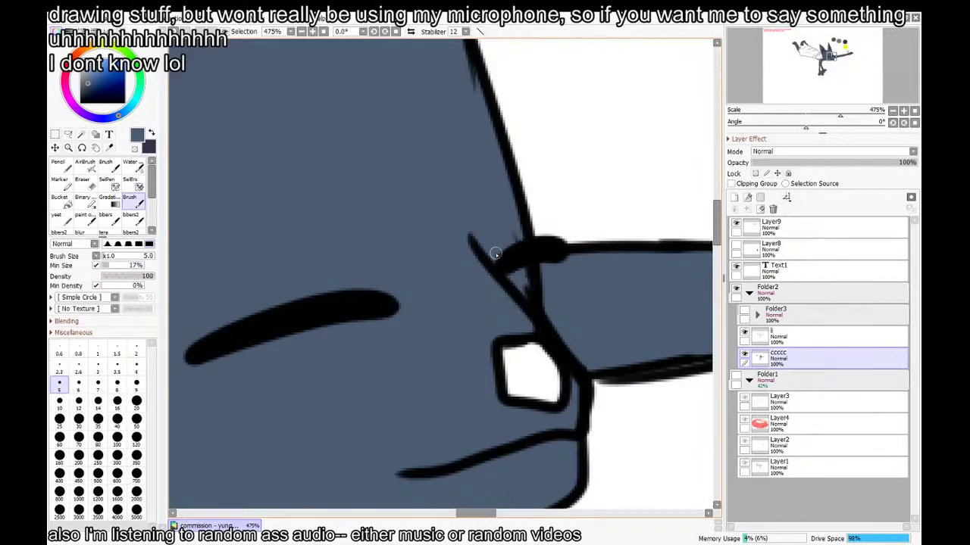
Sample the dark purple from the inner ear and try a curved stripe line down the forehead, undoing each attempt
scroll(495, 254, down, 3)
scroll(334, 169, up, 2)
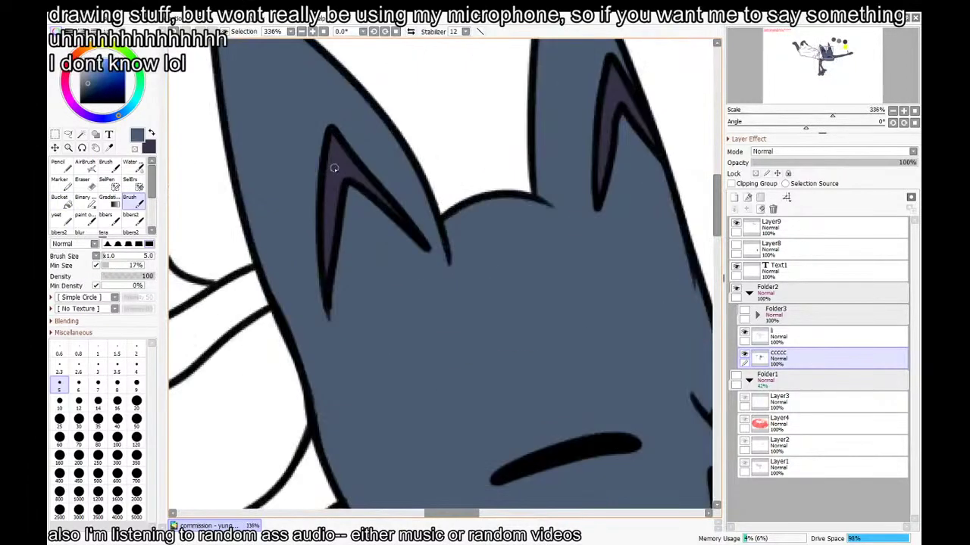
right_click(334, 168)
scroll(335, 169, down, 2)
scroll(426, 203, up, 1)
drag(450, 235, 435, 227)
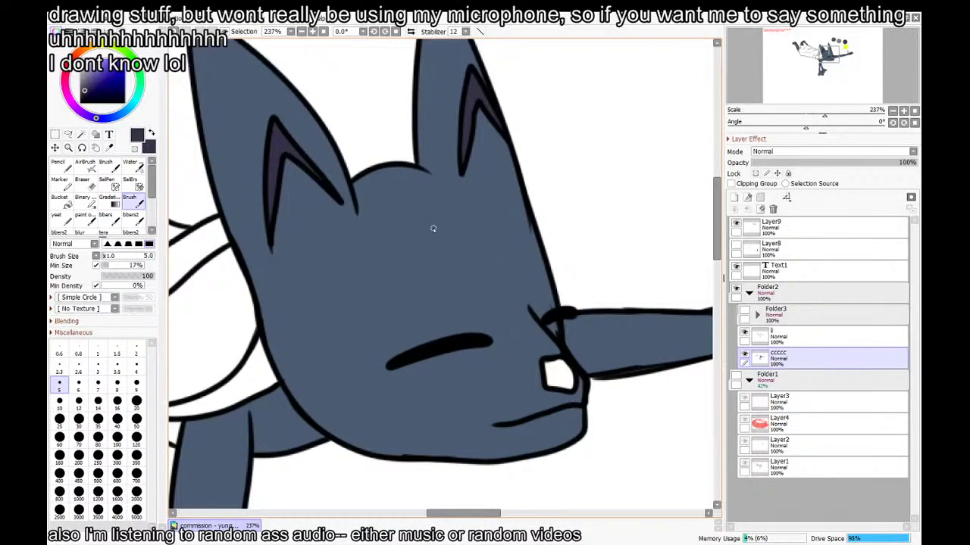
key(Tab)
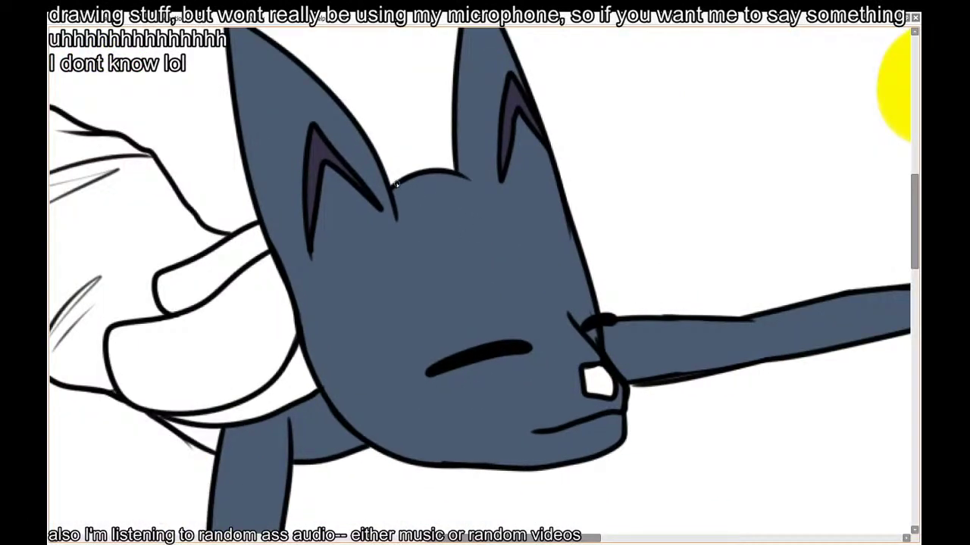
drag(394, 184, 477, 246)
key(ctrl+z)
drag(396, 189, 477, 247)
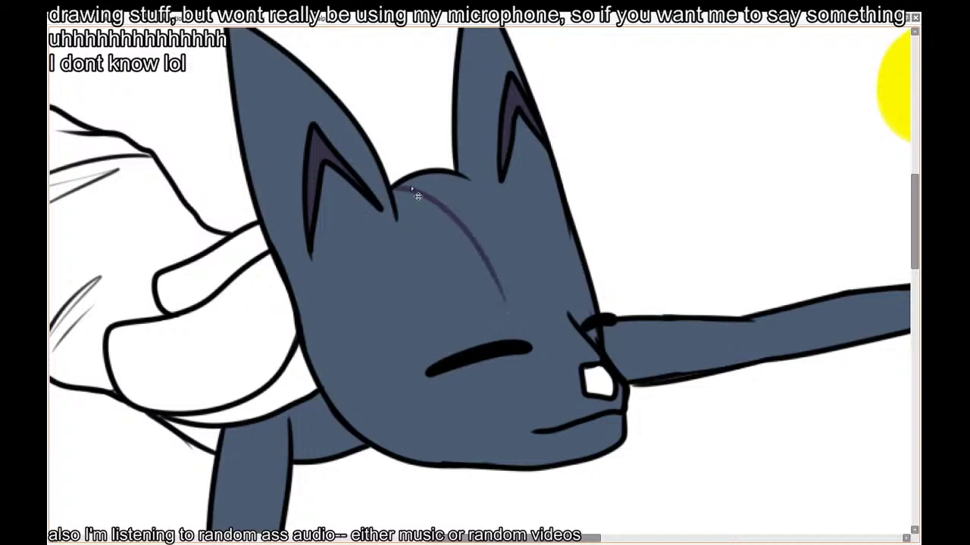
key(ctrl+z)
Draw two curved dark purple stripe lines from between the ears down the forehead toward the muzzle, redoing unsatisfactory strokes
mouse_move(397, 187)
mouse_down()
mouse_move(455, 220)
mouse_move(519, 297)
mouse_up()
mouse_move(453, 176)
mouse_down()
mouse_move(518, 234)
mouse_move(547, 311)
mouse_up()
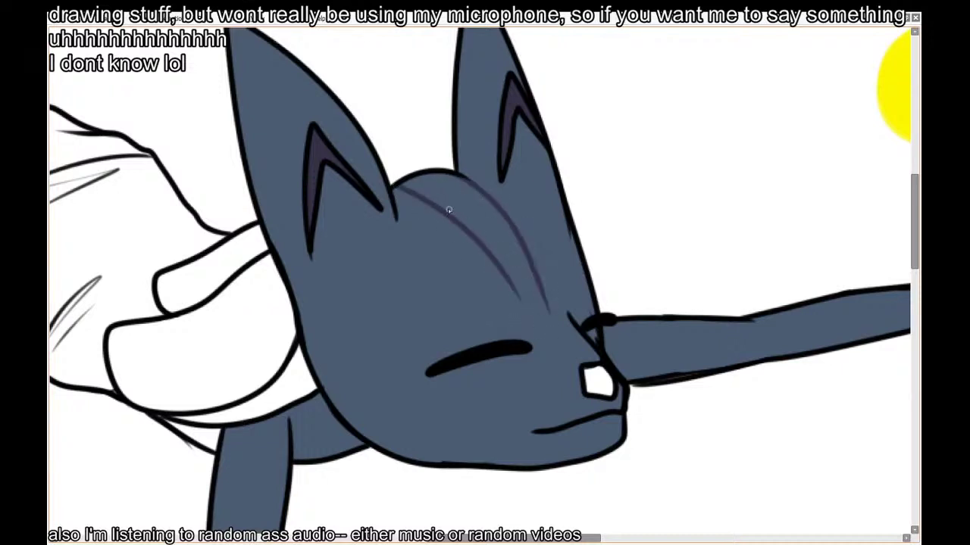
key(ctrl+z)
key(ctrl+z)
mouse_move(396, 186)
mouse_down()
mouse_move(446, 221)
mouse_move(517, 297)
mouse_up()
mouse_move(447, 175)
mouse_down()
mouse_move(506, 221)
mouse_move(557, 311)
mouse_up()
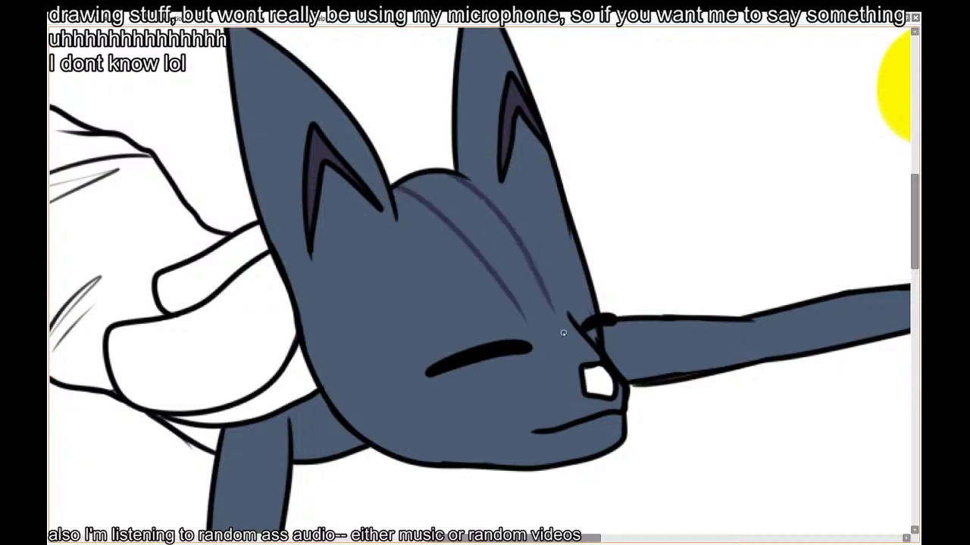
key(ctrl+z)
mouse_move(447, 173)
mouse_down()
mouse_move(535, 258)
mouse_move(566, 331)
mouse_up()
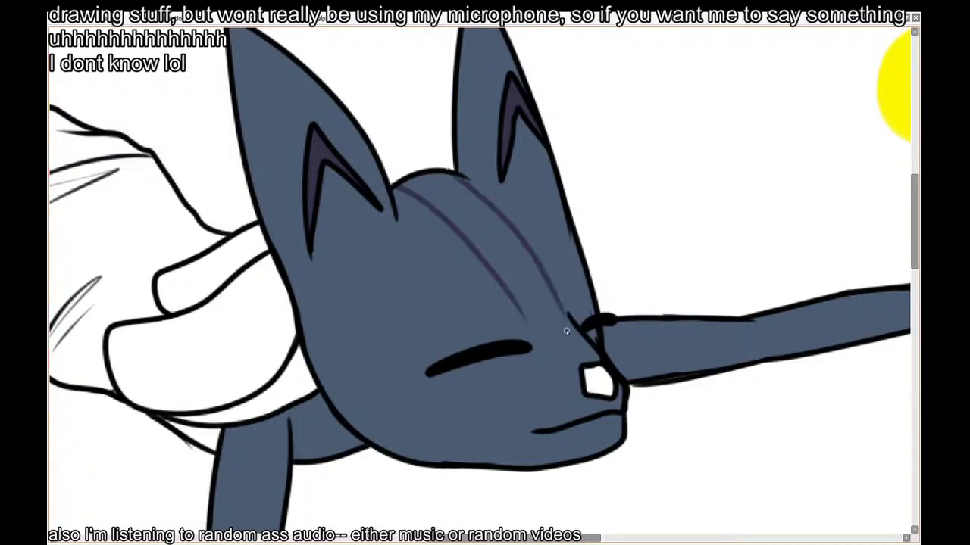
Draw the upper edge of a dark purple eye mask across the face on both sides of the forehead stripe
mouse_move(544, 277)
mouse_down()
mouse_move(484, 220)
mouse_move(557, 288)
mouse_up()
key(ctrl+z)
mouse_move(524, 329)
mouse_down()
mouse_move(561, 286)
mouse_move(362, 287)
mouse_move(541, 281)
mouse_up()
key(ctrl+z)
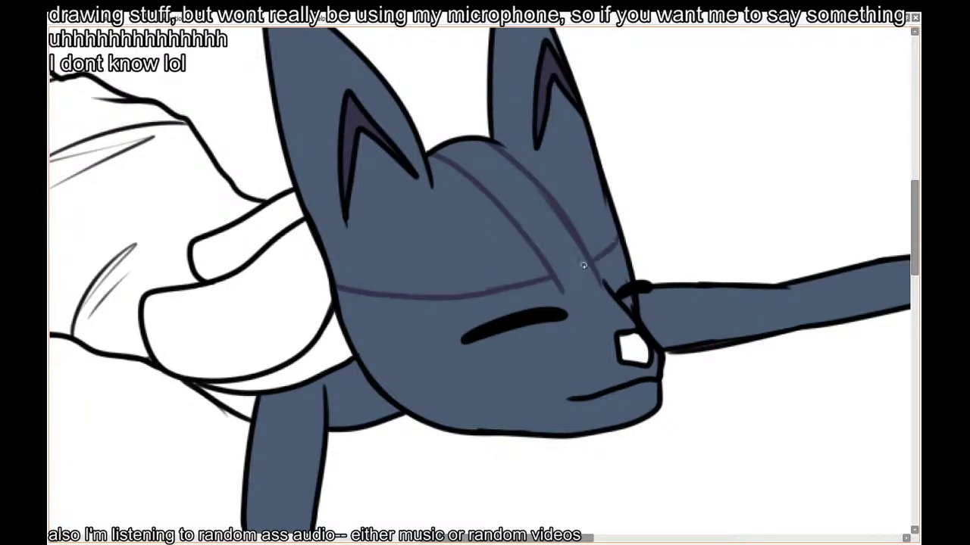
Draw the eye mask's lower edge from the cheek to the nose and line its side along the cheek
key(ctrl+z)
drag(371, 378, 499, 376)
key(ctrl+z)
mouse_move(618, 362)
mouse_down()
mouse_move(387, 376)
mouse_move(635, 357)
mouse_up()
key(ctrl+z)
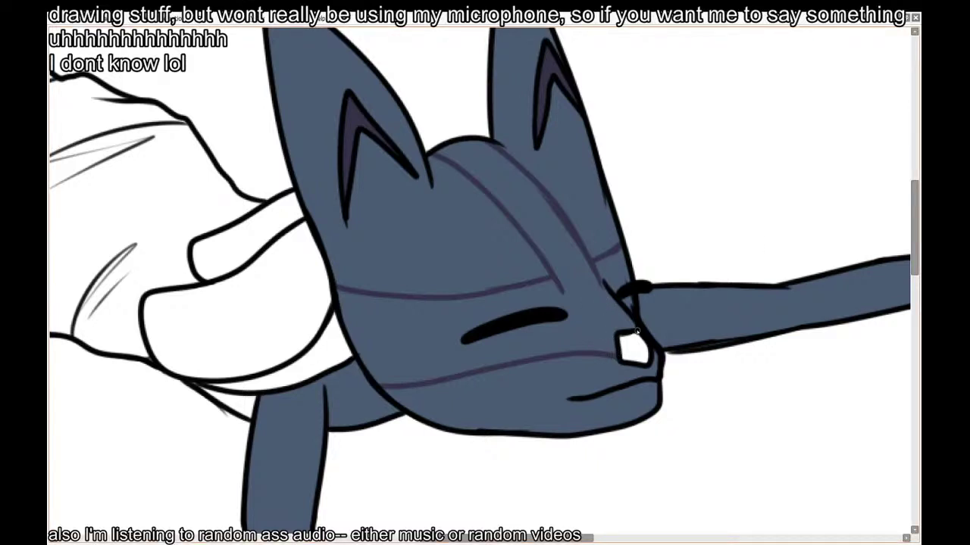
mouse_move(348, 332)
mouse_down()
mouse_move(339, 293)
mouse_move(383, 384)
mouse_move(355, 303)
mouse_up()
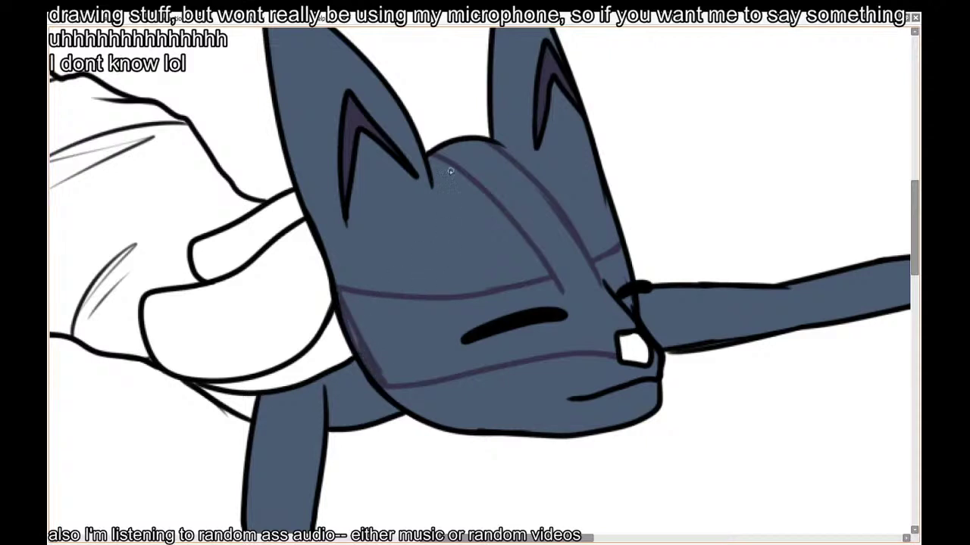
Set the Bucket to Similar Colored Area on the Current Layer with range ±32, testing fills on the mask and undoing them
key(Tab)
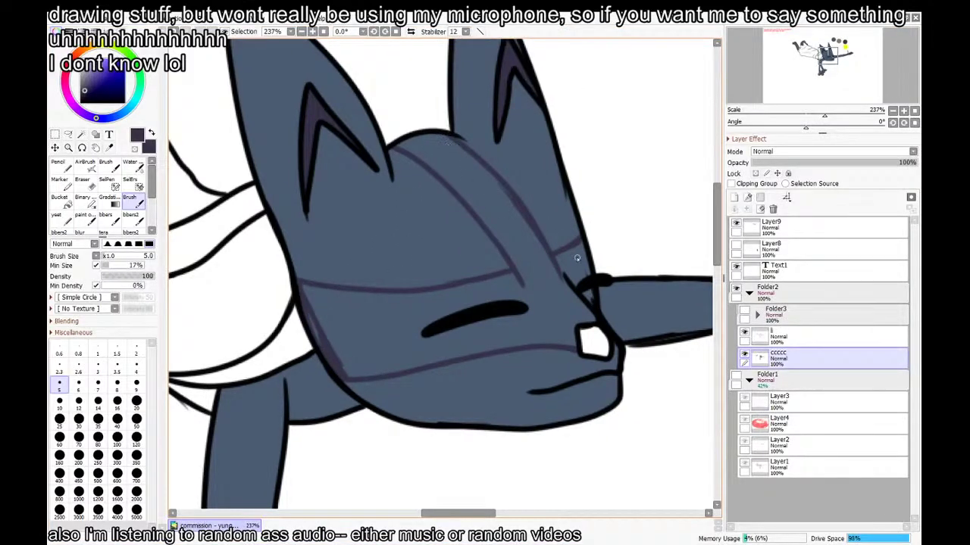
key(g)
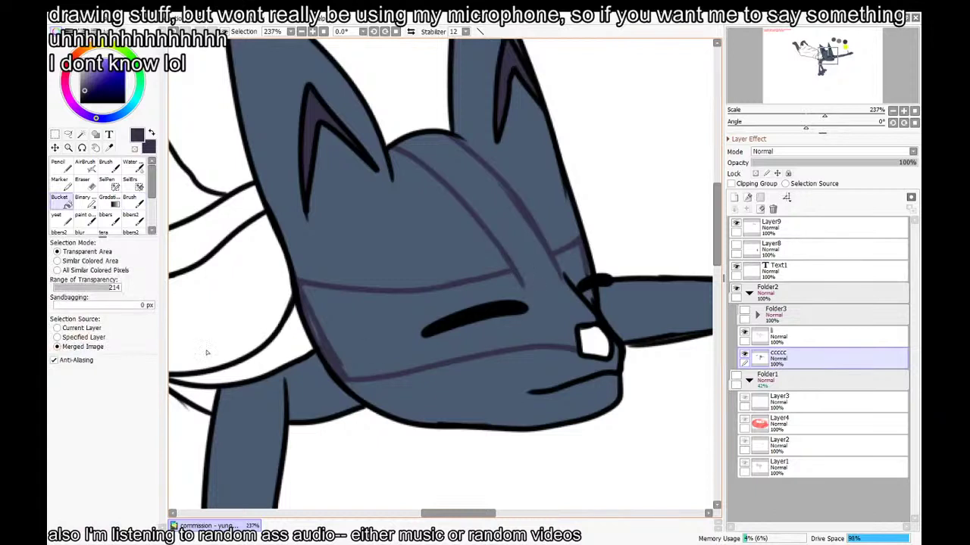
click(58, 328)
click(517, 269)
key(ctrl+z)
click(89, 262)
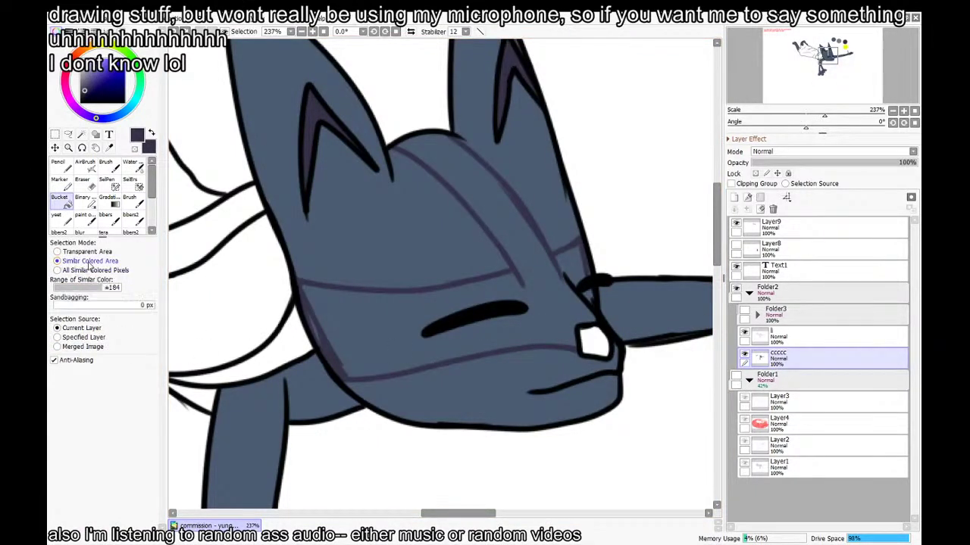
drag(111, 305, 65, 288)
click(325, 309)
key(ctrl+z)
click(367, 330)
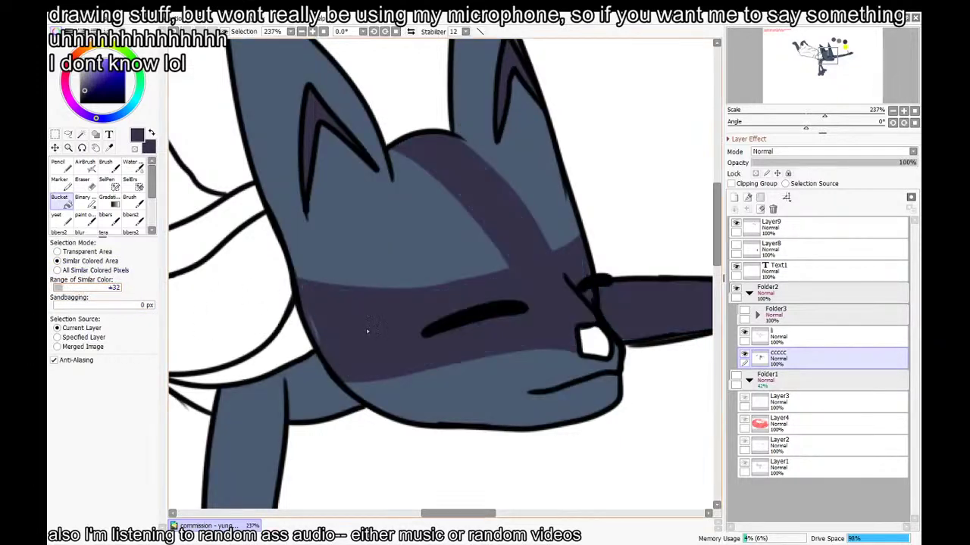
key(ctrl+z)
Close the mask outline beside the muzzle with the brush and fill the mask and forehead stripe with dark purple
key(n)
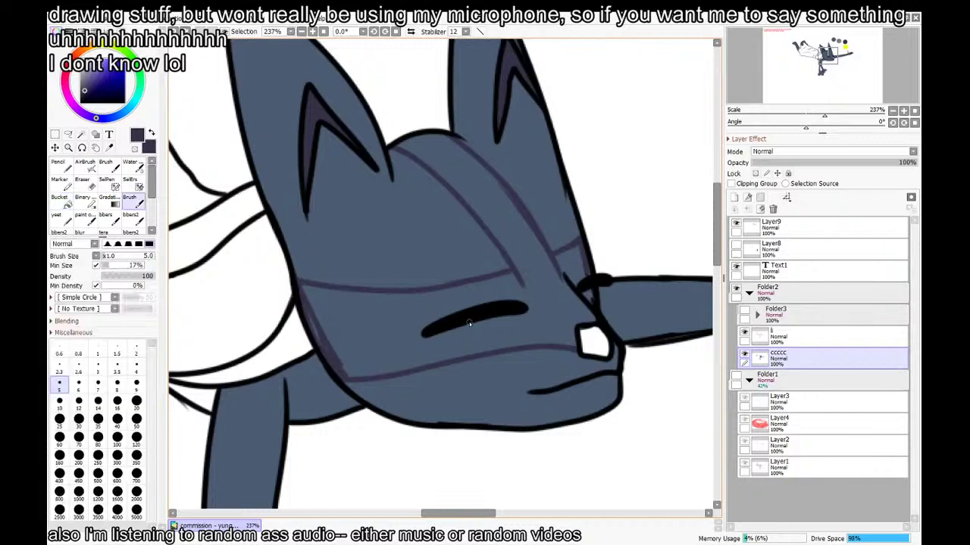
key(Tab)
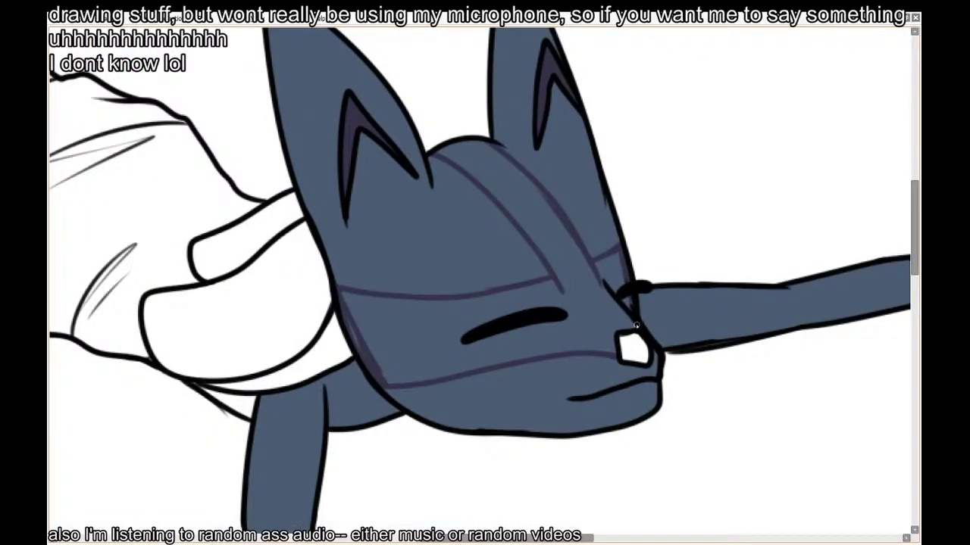
click(595, 335)
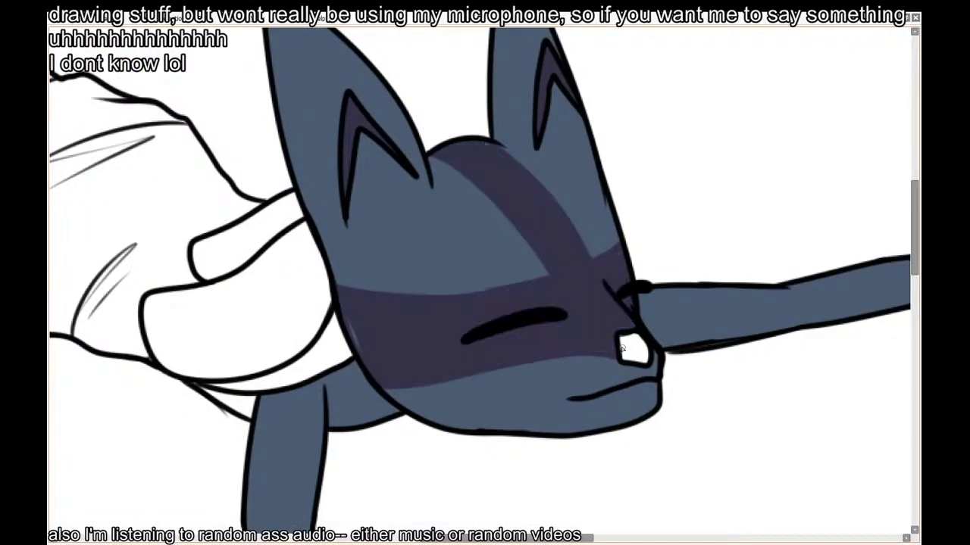
Touch up the leftover blue streaks and rough edges of the dark purple mask on the face
scroll(562, 267, up, 2)
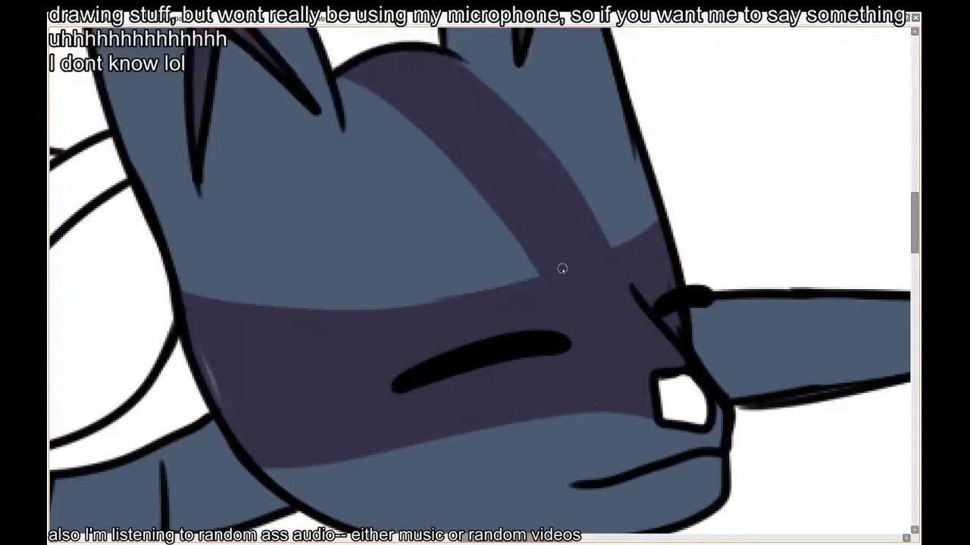
drag(500, 231, 521, 284)
key(e)
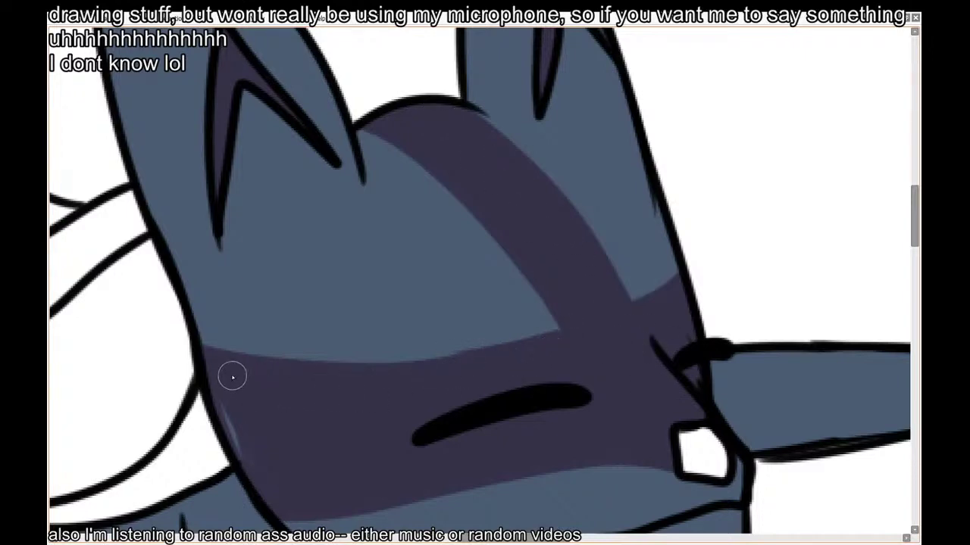
mouse_move(300, 379)
mouse_down()
mouse_move(372, 287)
mouse_move(343, 294)
mouse_up()
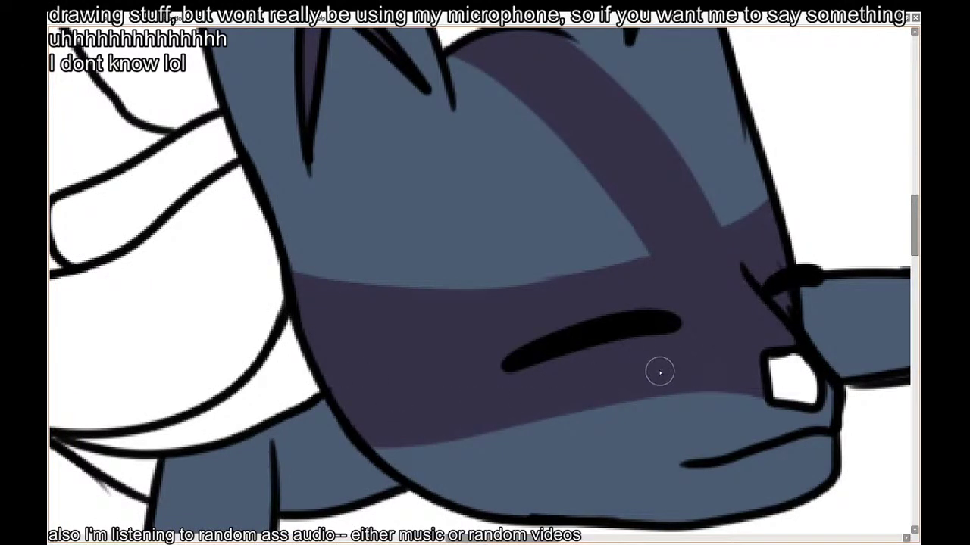
drag(728, 350, 702, 343)
scroll(338, 265, down, 3)
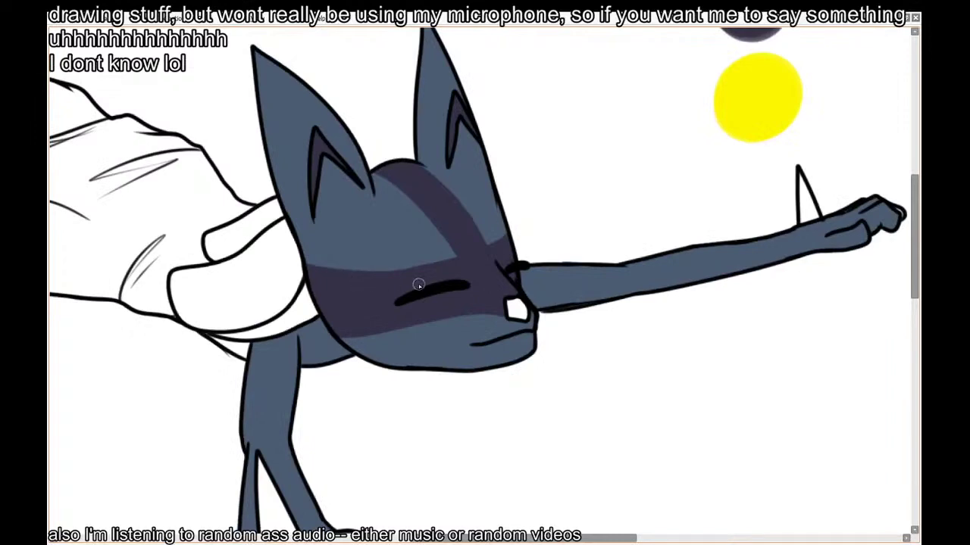
scroll(419, 284, down, 3)
scroll(450, 253, up, 3)
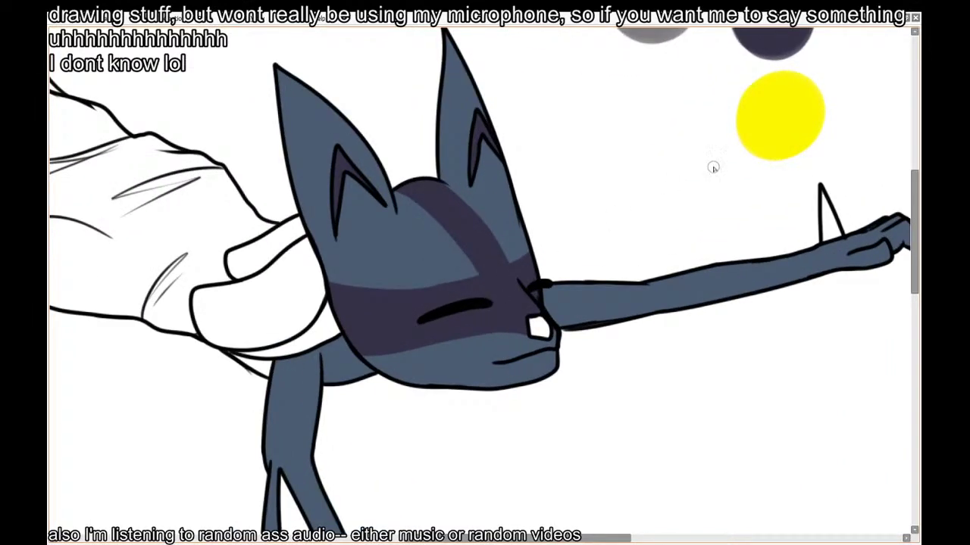
drag(721, 168, 714, 203)
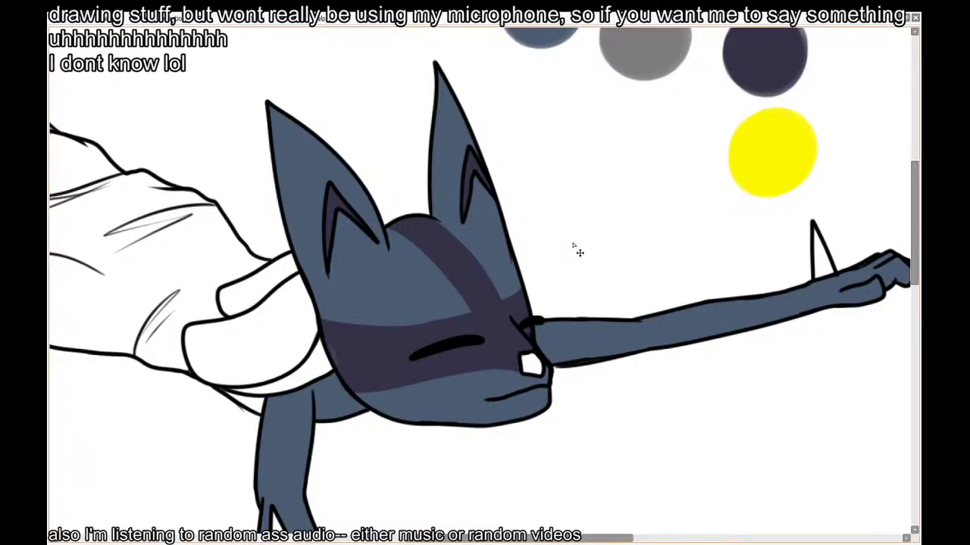
Undo the mask's touch-ups, its fill and its edge lines across the face
key(ctrl+z)
key(ctrl+z)
key(ctrl+z)
key(ctrl+z)
key(ctrl+z)
key(ctrl+z)
key(ctrl+z)
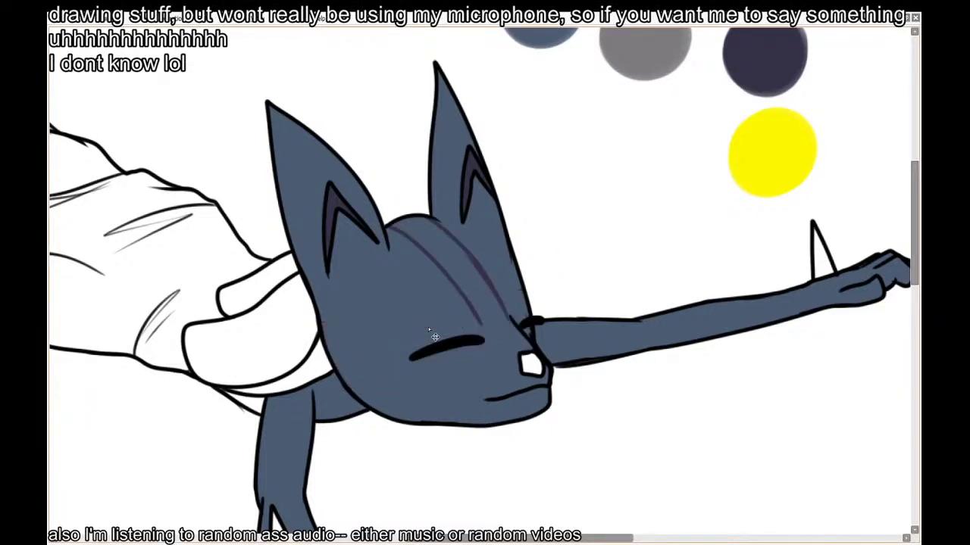
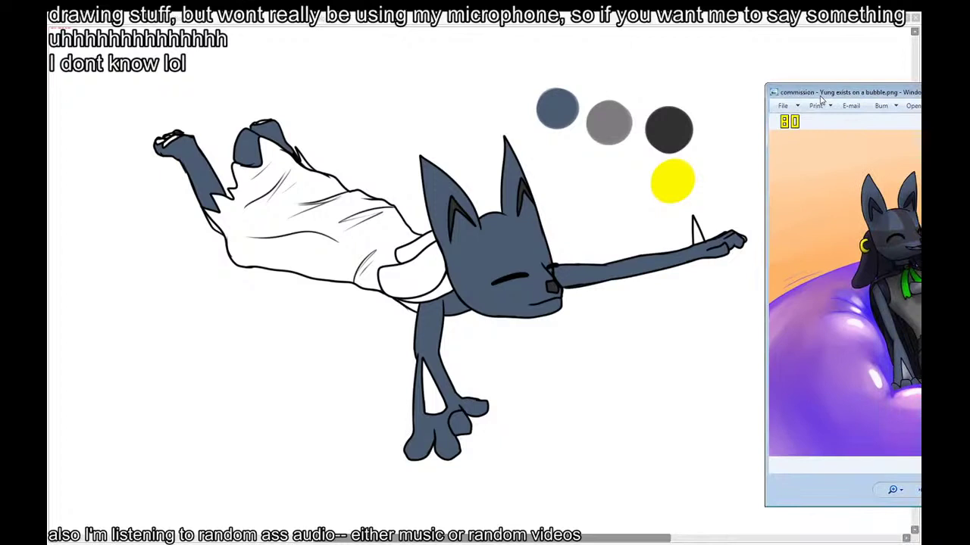
Move the commission reference picture out of the way of the drawing
drag(820, 96, 969, 96)
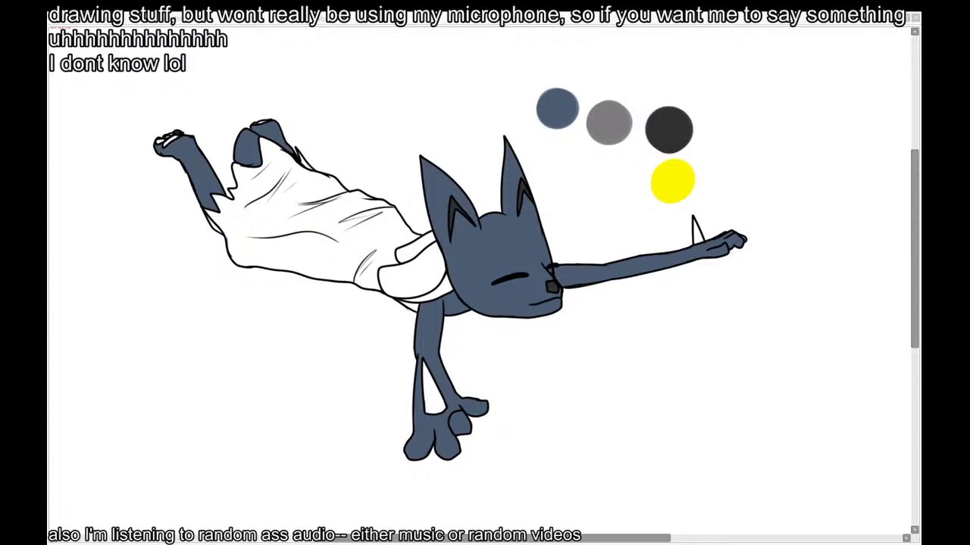
scroll(588, 226, up, 2)
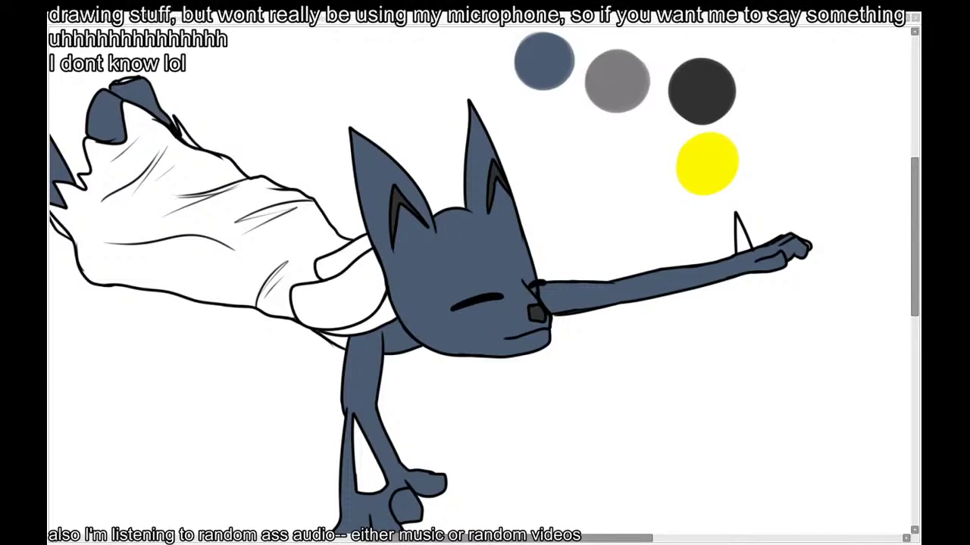
scroll(718, 311, down, 2)
drag(497, 235, 421, 193)
scroll(606, 256, up, 2)
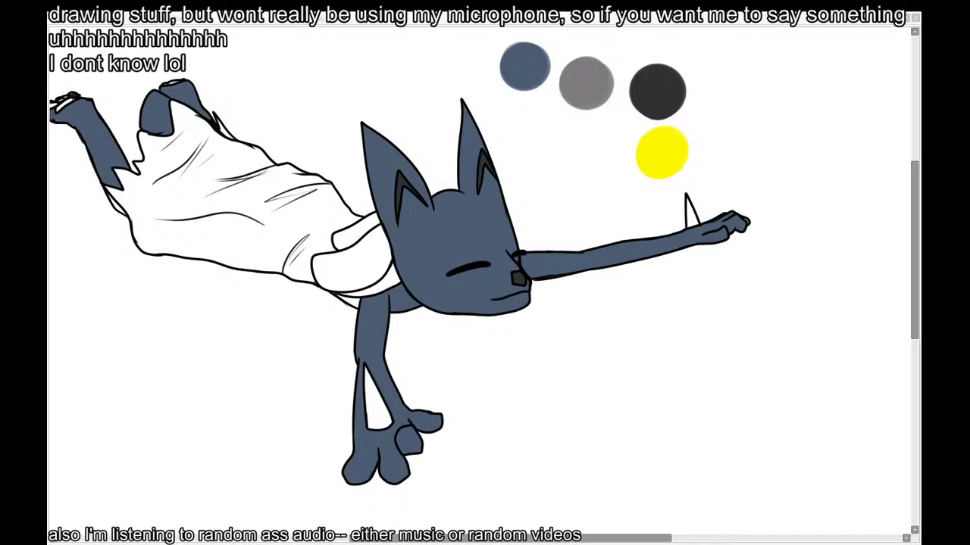
drag(470, 265, 464, 298)
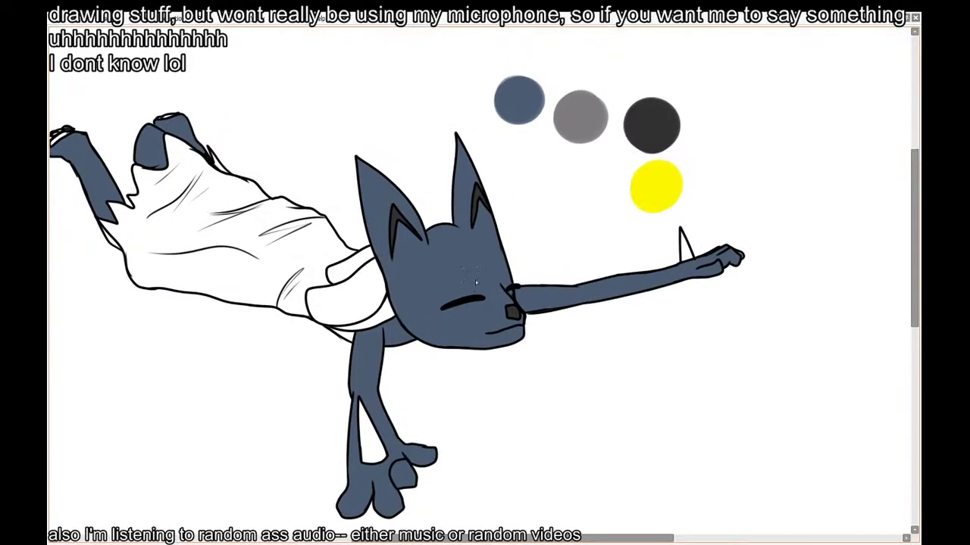
key(Tab)
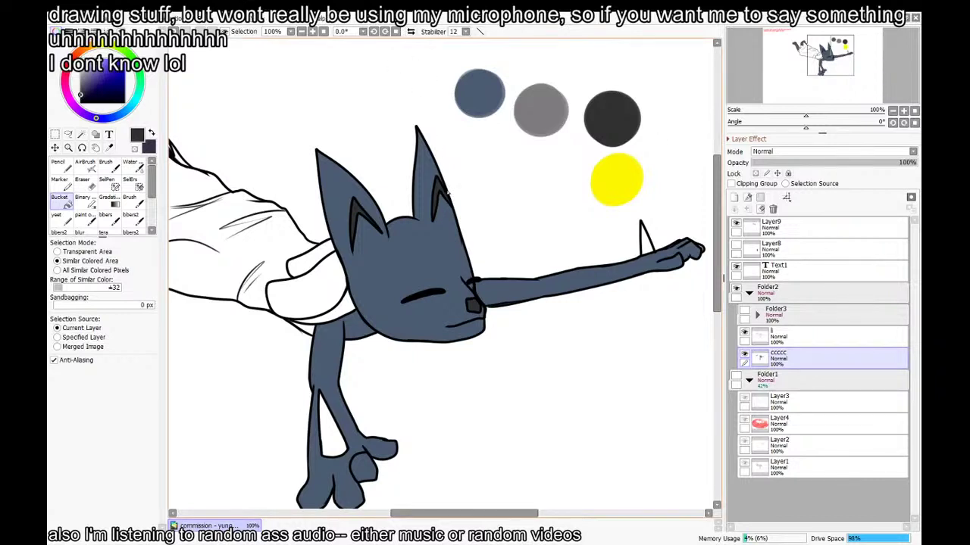
Sample the grey swatch and paint the chest area beneath the chin grey on the ccccc layer
mouse_move(451, 252)
mouse_down()
mouse_move(425, 267)
mouse_move(460, 219)
mouse_move(491, 216)
mouse_up()
right_click(515, 117)
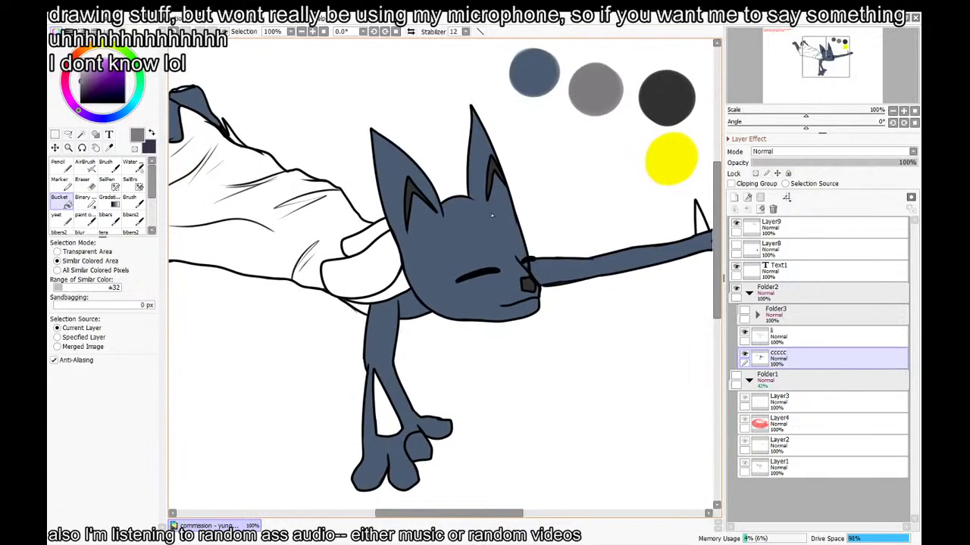
scroll(390, 294, up, 9)
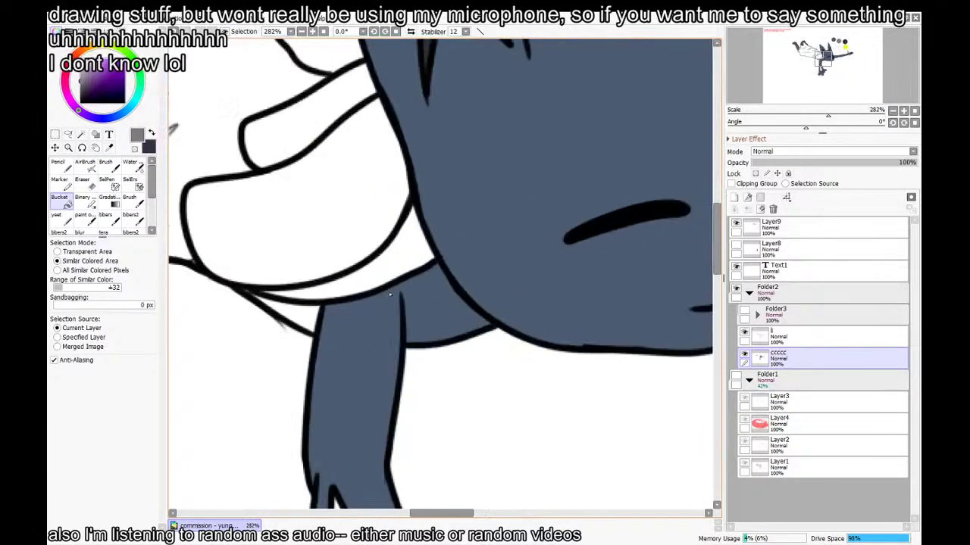
drag(390, 294, 397, 229)
key(b)
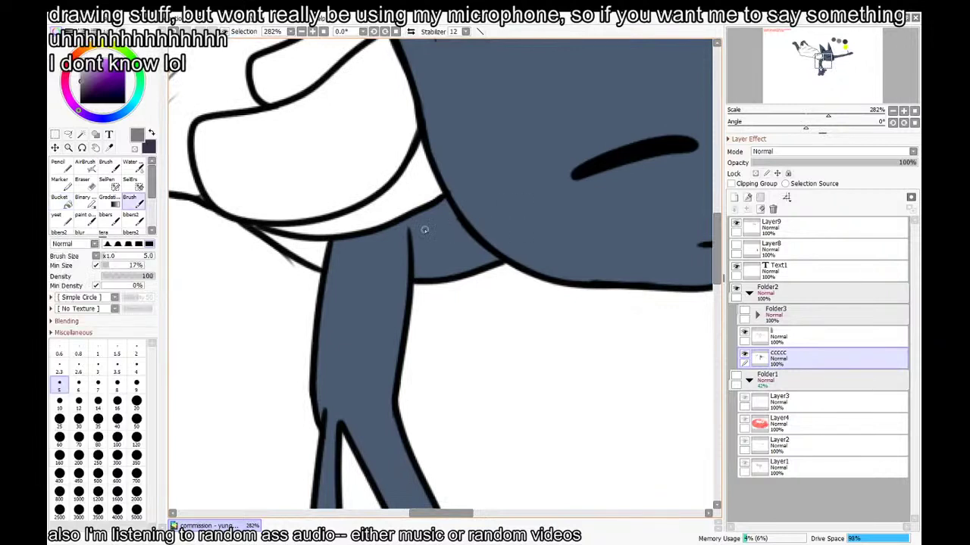
mouse_move(442, 206)
mouse_down()
mouse_move(464, 266)
mouse_move(456, 271)
mouse_move(493, 259)
mouse_move(464, 267)
mouse_move(484, 263)
mouse_move(440, 206)
mouse_move(463, 245)
mouse_move(444, 199)
mouse_up()
key(minus)
key(minus)
On the line layer, draw a black outline for the clothing piece between the grey chest and the upper arm
click(797, 338)
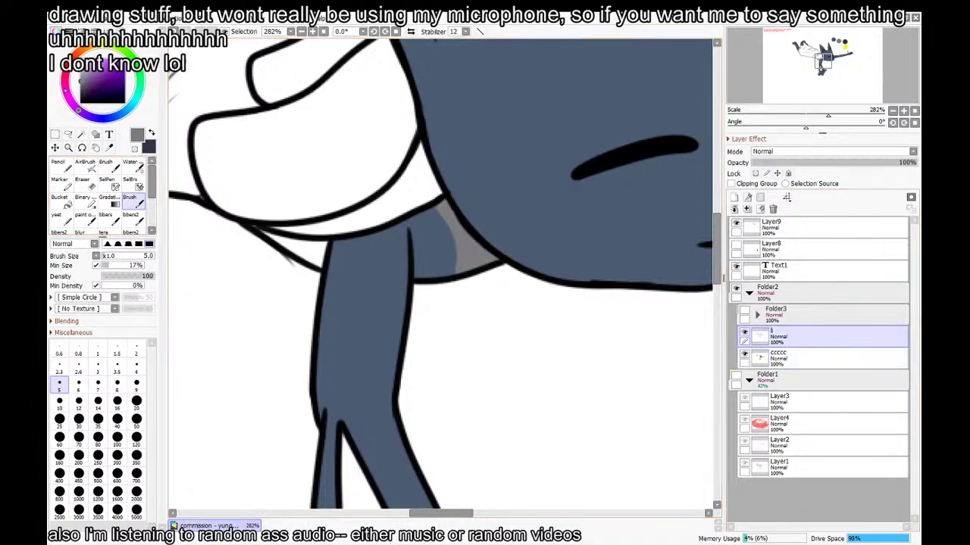
key(x)
click(81, 103)
key(Tab)
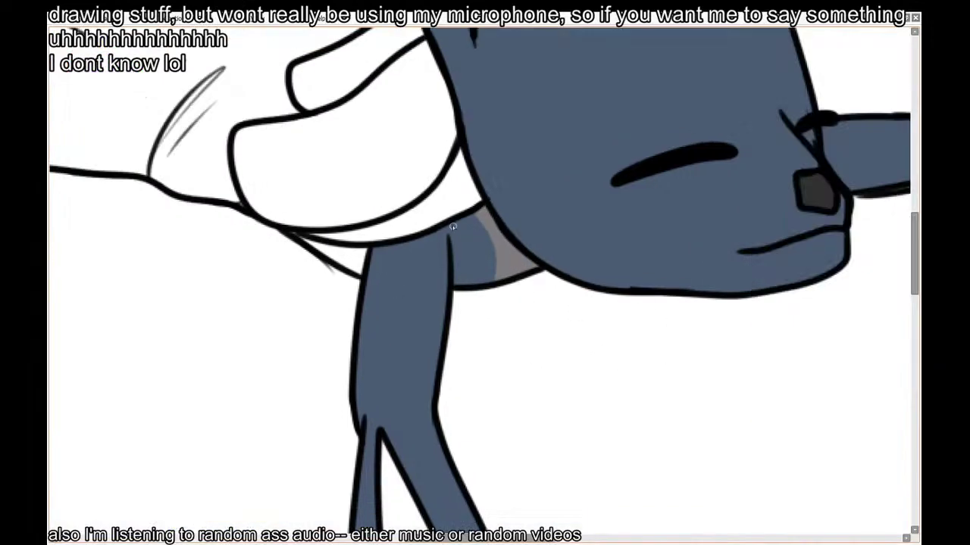
mouse_move(470, 211)
mouse_down()
mouse_move(495, 256)
mouse_move(490, 286)
mouse_move(455, 282)
mouse_move(479, 297)
mouse_move(487, 280)
mouse_move(491, 287)
mouse_move(495, 276)
mouse_move(485, 296)
mouse_move(451, 299)
mouse_move(454, 294)
mouse_up()
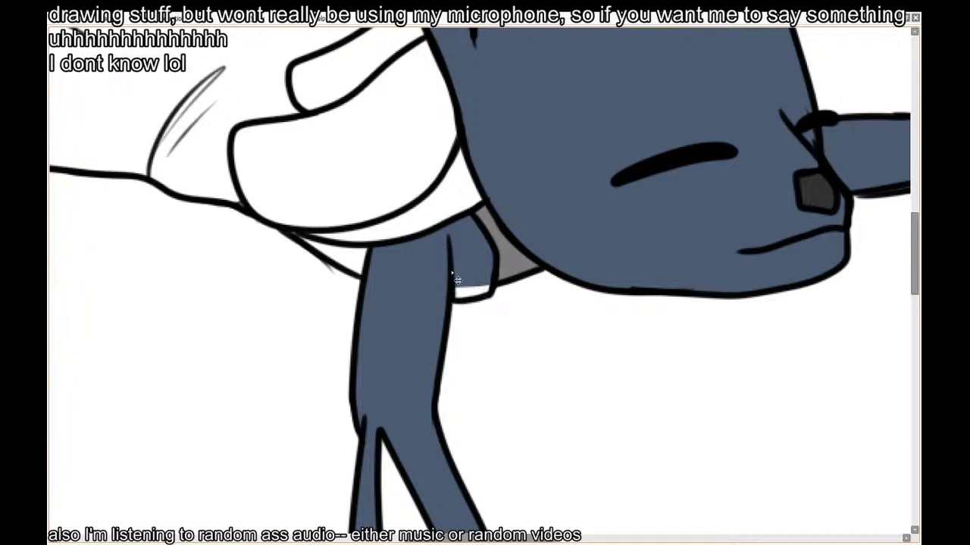
Draw the matching short clothing outline on the other side of the upper arm, redoing the first stroke
key(e)
drag(348, 267, 361, 303)
key(n)
drag(342, 249, 359, 294)
key(ctrl+z)
mouse_move(342, 248)
mouse_down()
mouse_move(343, 274)
mouse_move(360, 290)
mouse_move(333, 263)
mouse_move(384, 316)
mouse_up()
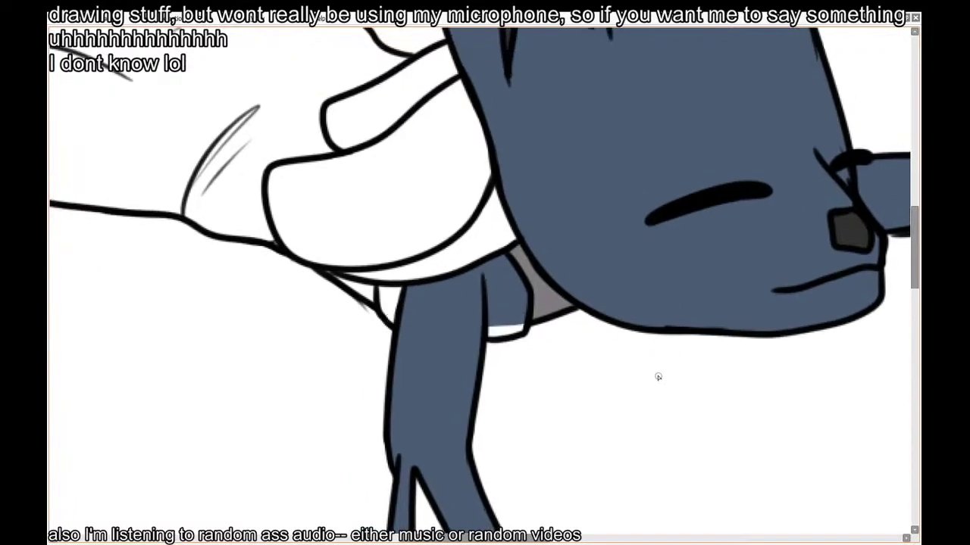
Sample the dark grey swatch and paint the clothing piece's edge along the upper arm on the ccccc layer
scroll(562, 282, down, 4)
drag(647, 208, 505, 288)
scroll(506, 290, down, 2)
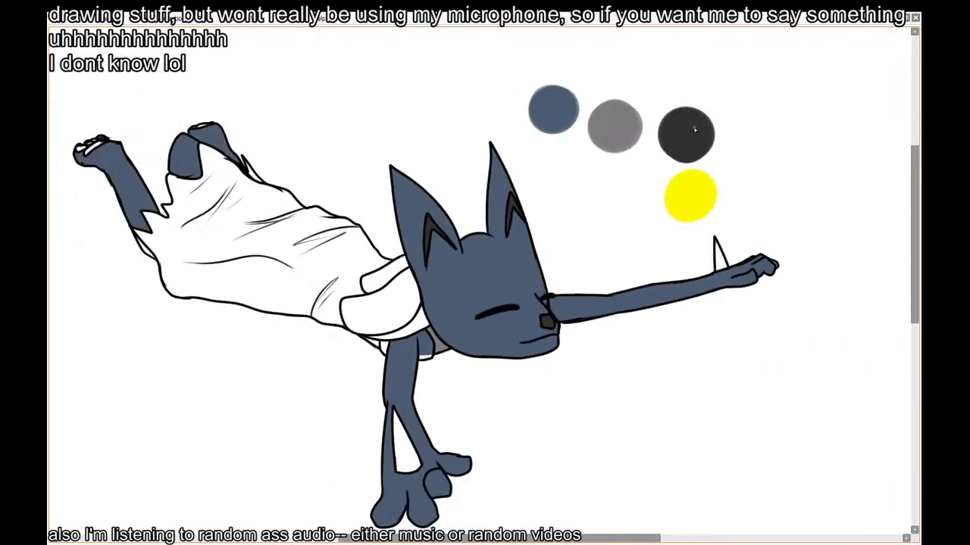
scroll(497, 334, up, 3)
key(Tab)
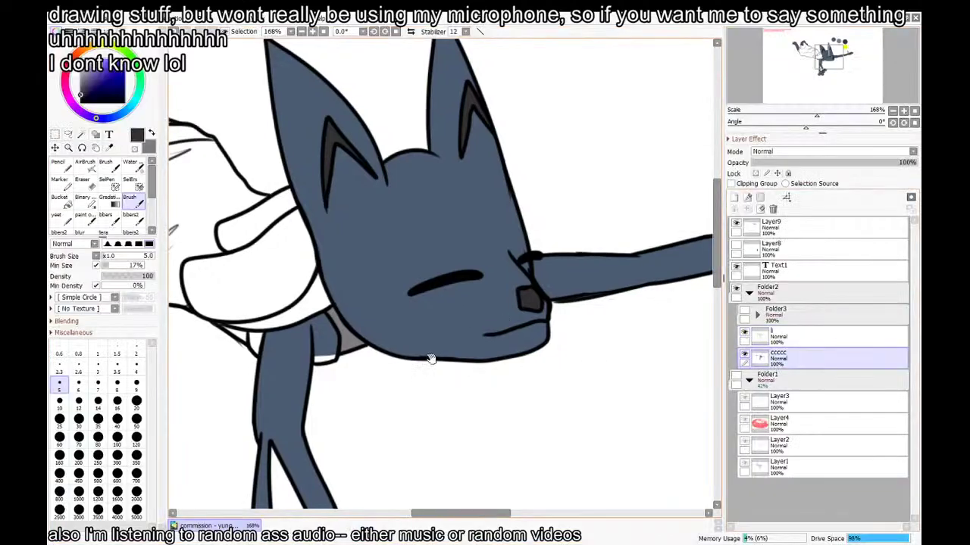
scroll(348, 361, up, 2)
scroll(348, 360, up, 1)
key(Tab)
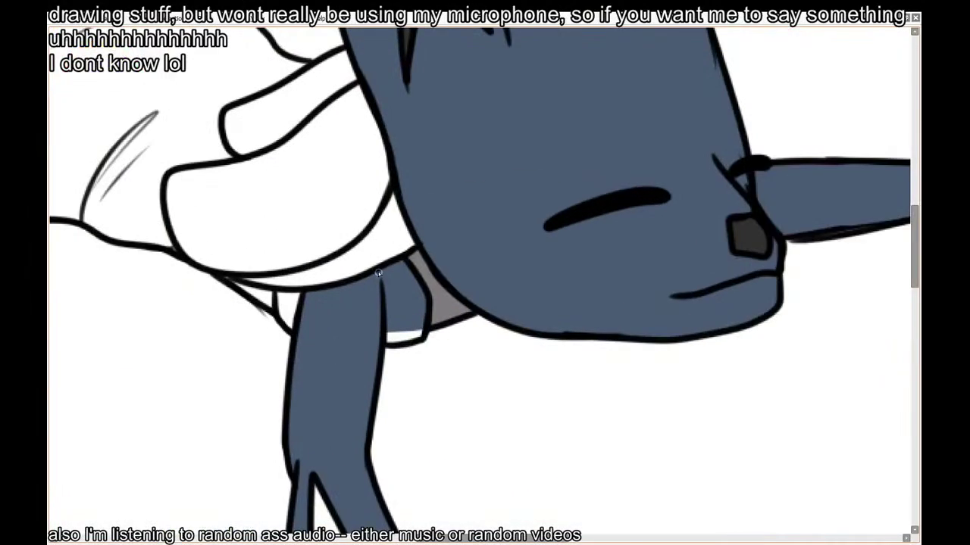
drag(380, 273, 388, 326)
Set the Bucket to Transparent Area with Merged Image as source and fill the clothing piece's white lower strip dark grey
click(406, 339)
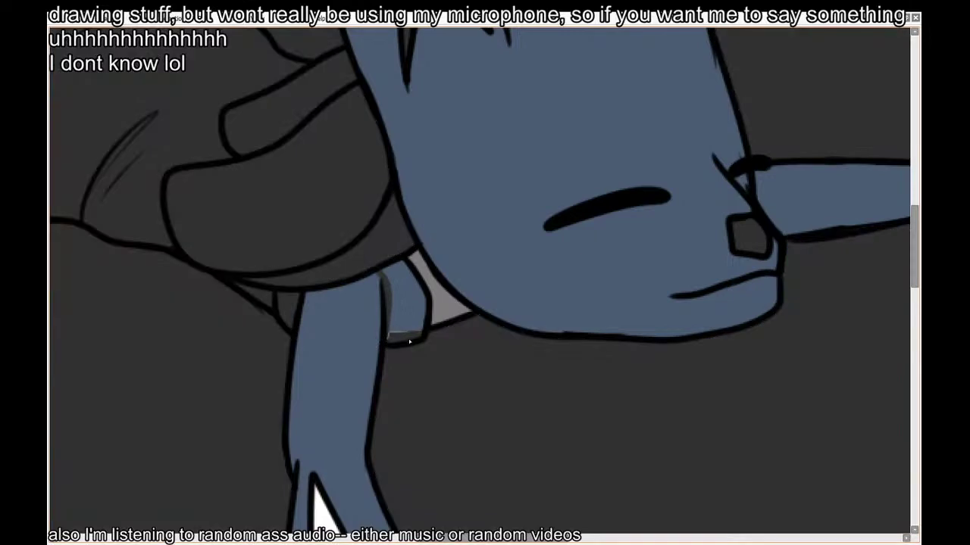
key(ctrl+z)
key(Tab)
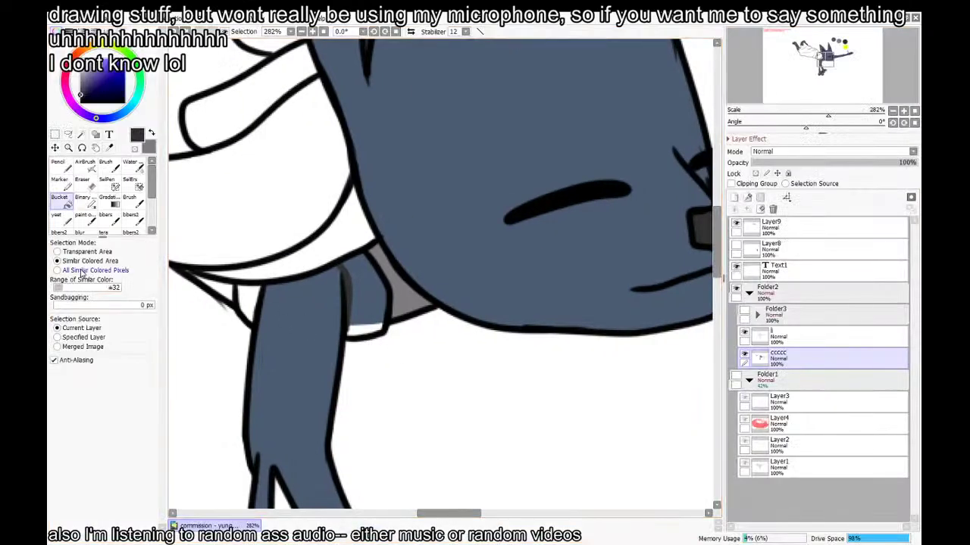
click(58, 347)
click(364, 331)
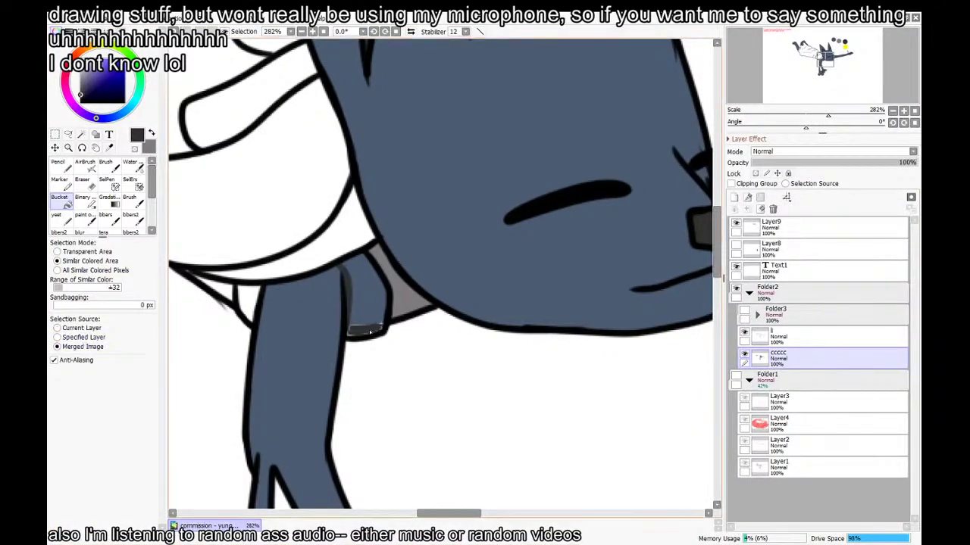
key(ctrl+z)
click(57, 252)
click(355, 325)
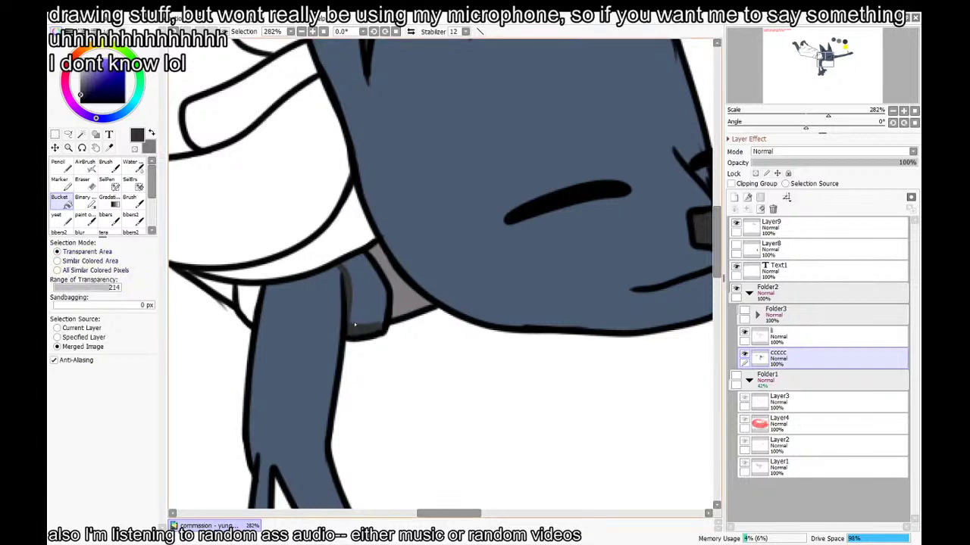
Paint the rest of the clothing piece dark grey and colour the small patch across the upper arm to match
key(v)
mouse_move(356, 324)
mouse_down()
mouse_move(353, 264)
mouse_move(368, 303)
mouse_move(374, 294)
mouse_move(372, 311)
mouse_move(370, 293)
mouse_up()
key(Tab)
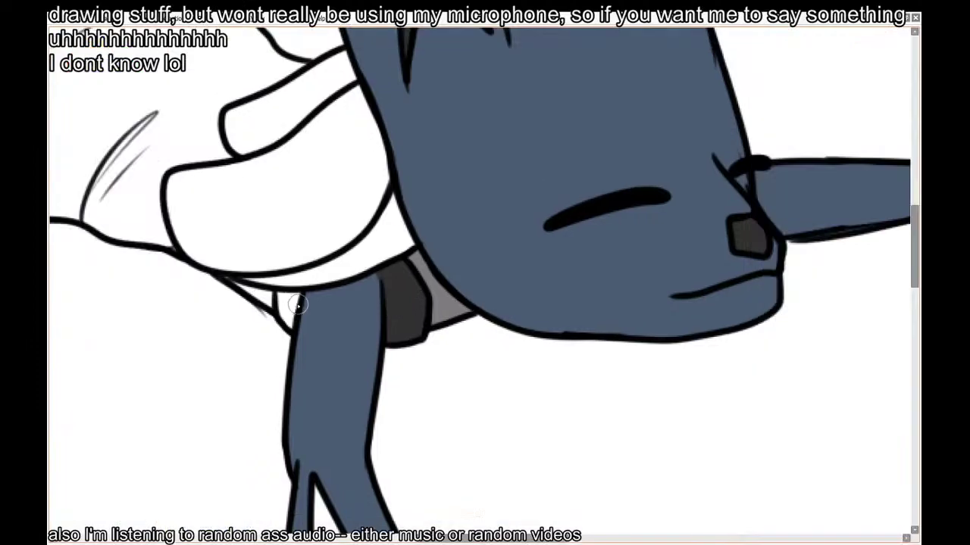
mouse_move(297, 305)
mouse_down()
mouse_move(288, 304)
mouse_move(348, 296)
mouse_up()
key([)
key([)
key([)
key([)
key([)
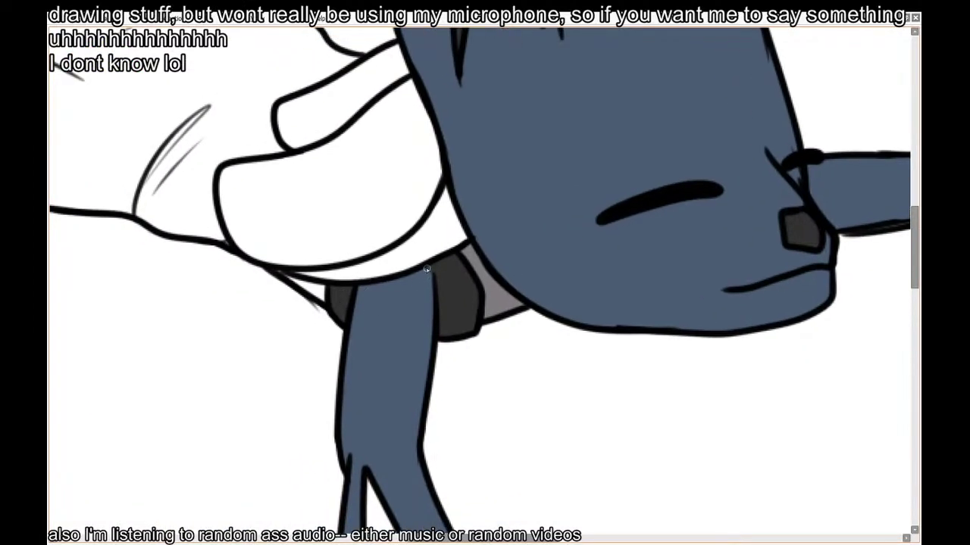
On the line layer, extend the upper arm's black outline up to the garment's edge beside the dark grey piece
key(Tab)
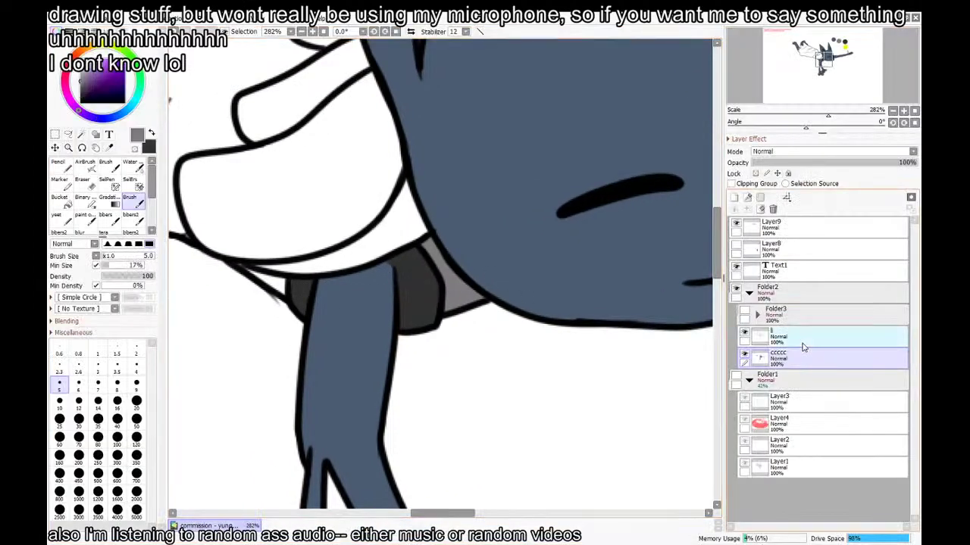
click(803, 345)
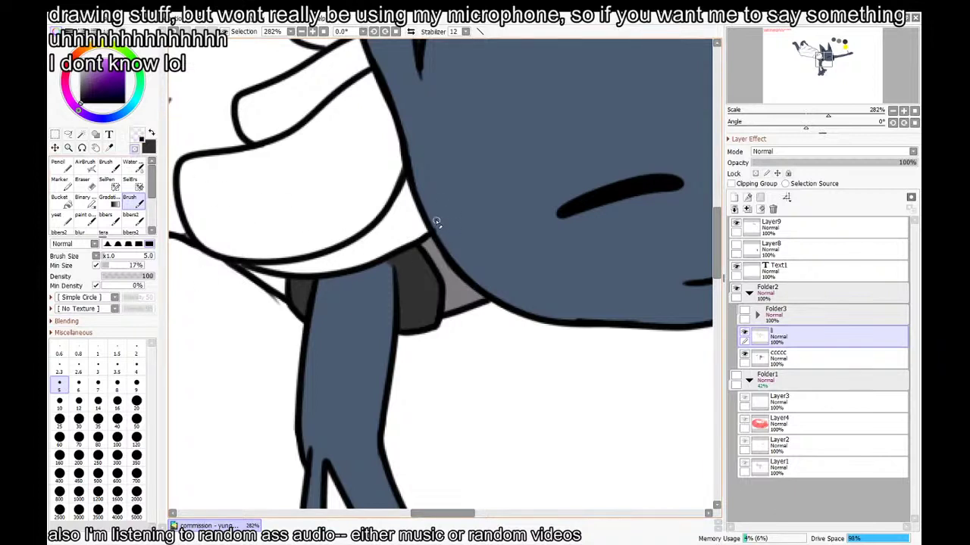
key(x)
key(x)
key(ctrl+z)
drag(391, 261, 395, 299)
drag(402, 333, 464, 351)
key(x)
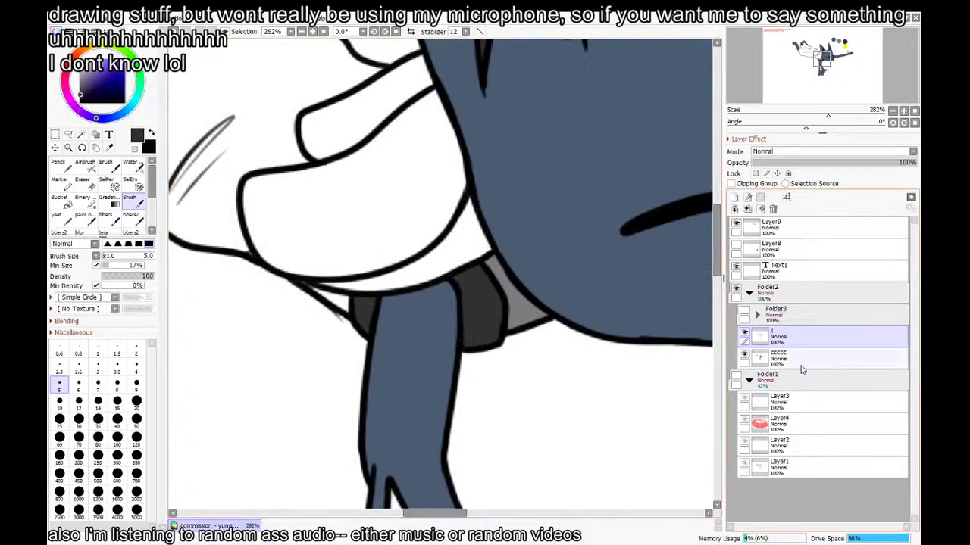
On the ccccc layer, sample the chest grey and fill the small white wedge behind the upper arm, touching up its tip
click(802, 363)
drag(519, 315, 522, 325)
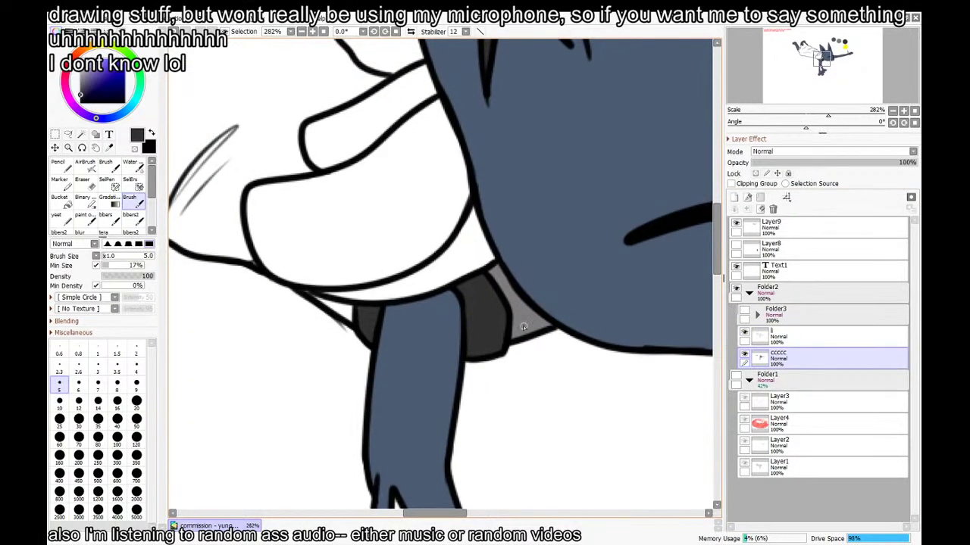
right_click(523, 327)
key(g)
click(344, 310)
key(b)
drag(311, 295, 309, 293)
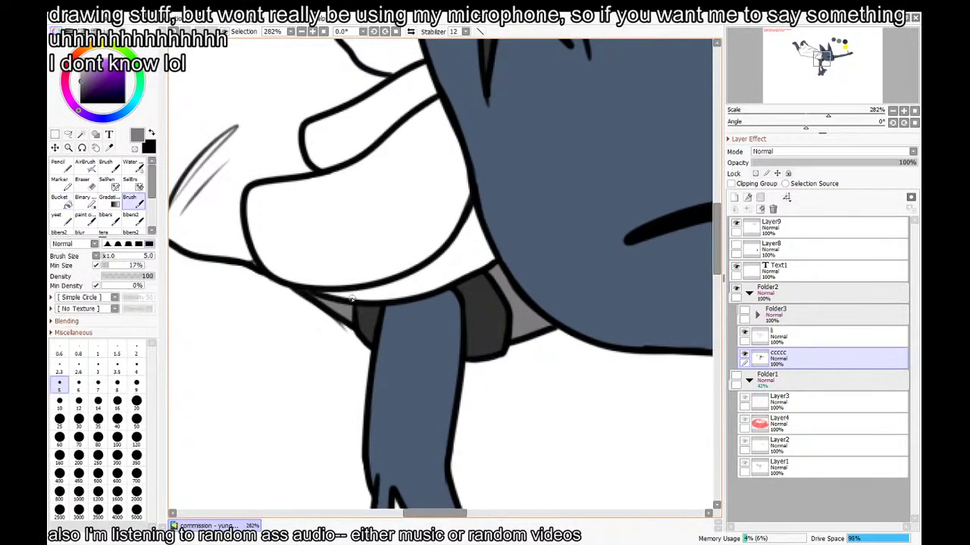
Choose a near-black shade and fill the long garment's body and its small spike beside the rear leg
scroll(422, 303, down, 2)
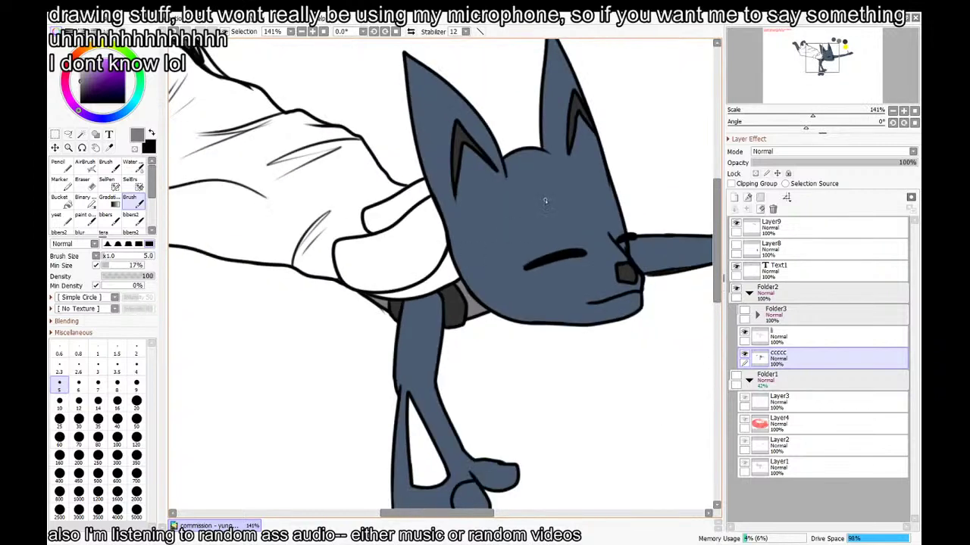
key(x)
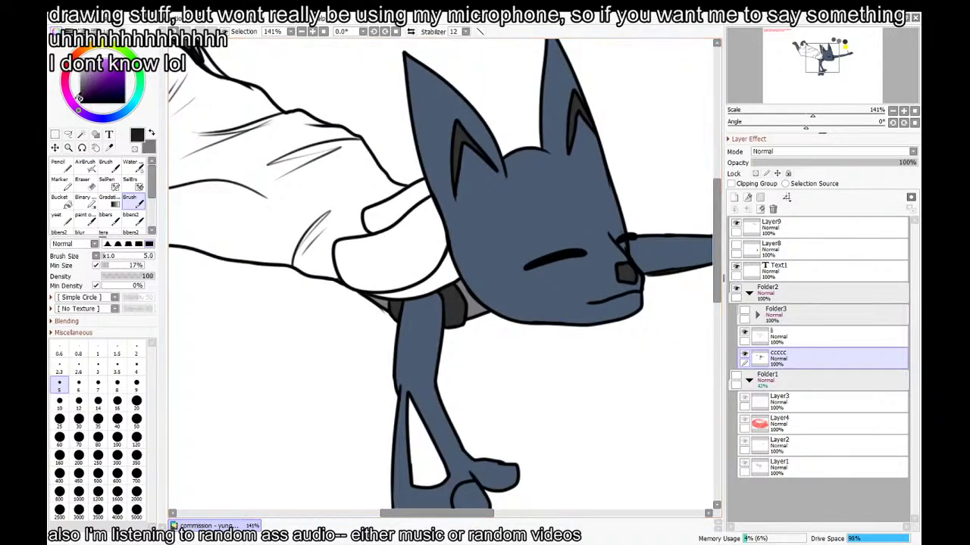
key(g)
click(297, 199)
scroll(504, 276, down, 2)
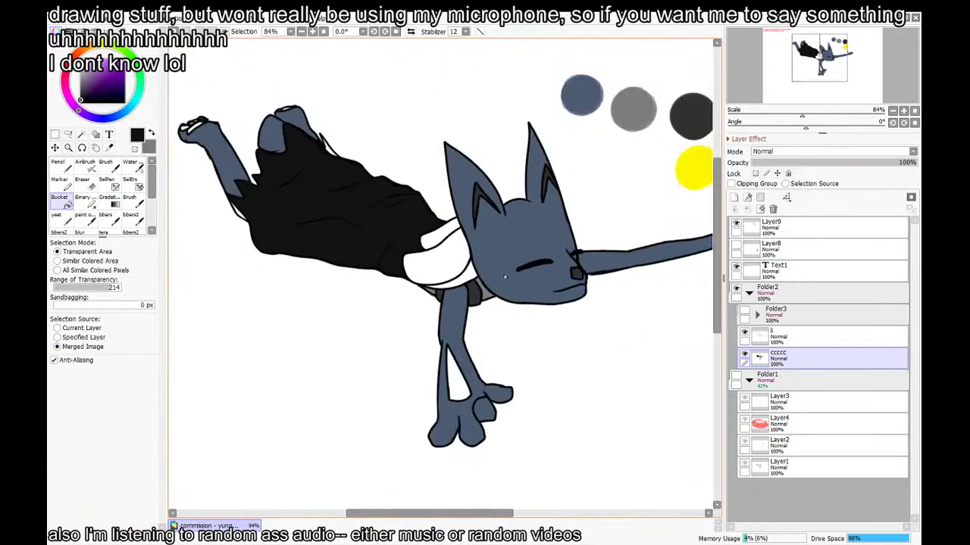
scroll(309, 167, up, 3)
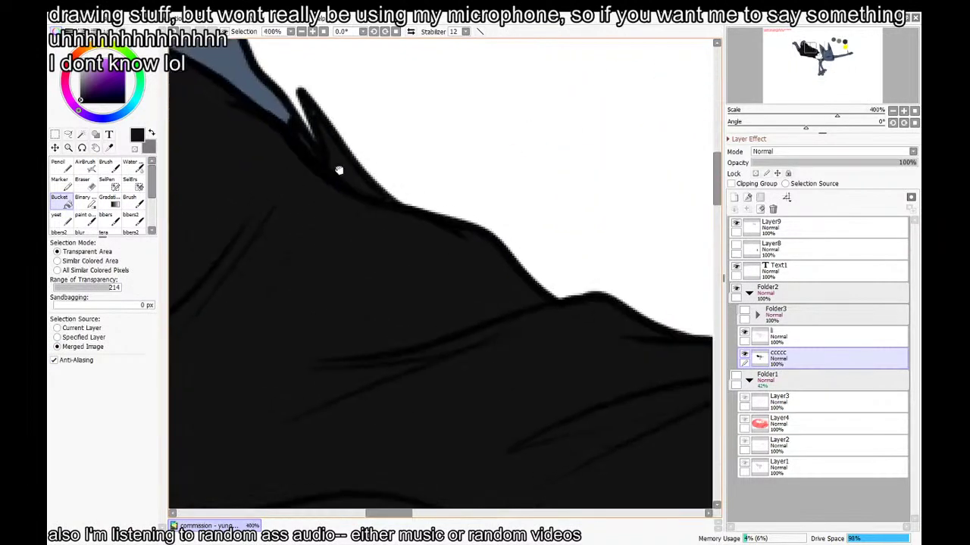
key(Tab)
drag(444, 215, 422, 237)
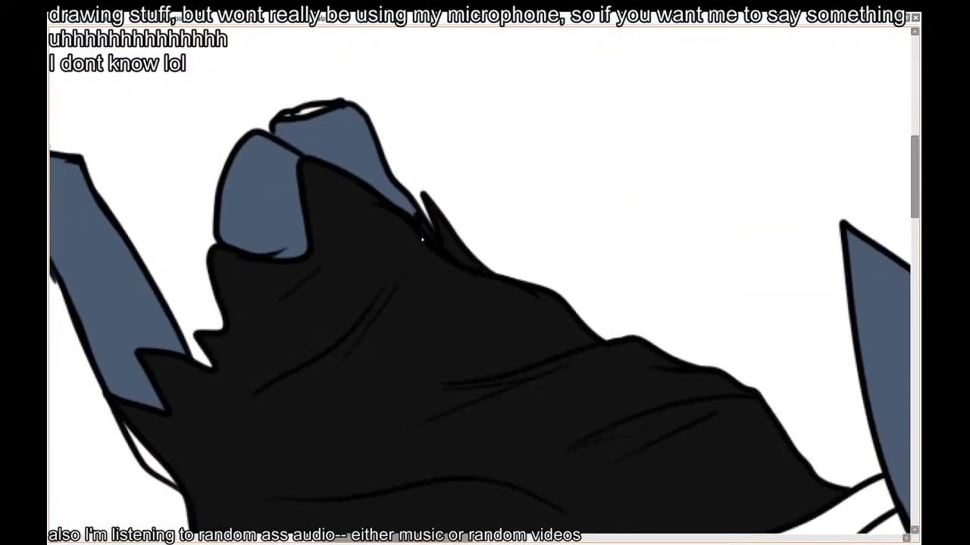
Shrink the brush and paint the leftover gap between the rear leg and the garment's spike near-black
scroll(422, 237, up, 4)
key(n)
key(bracketleft)
key(bracketleft)
key(bracketleft)
key(bracketleft)
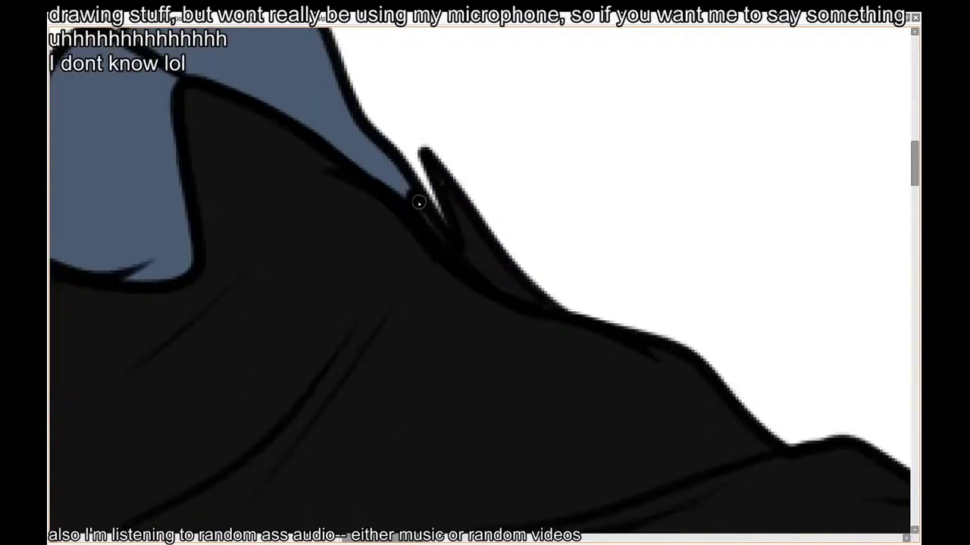
drag(420, 202, 438, 234)
scroll(493, 270, down, 1)
scroll(493, 270, down, 5)
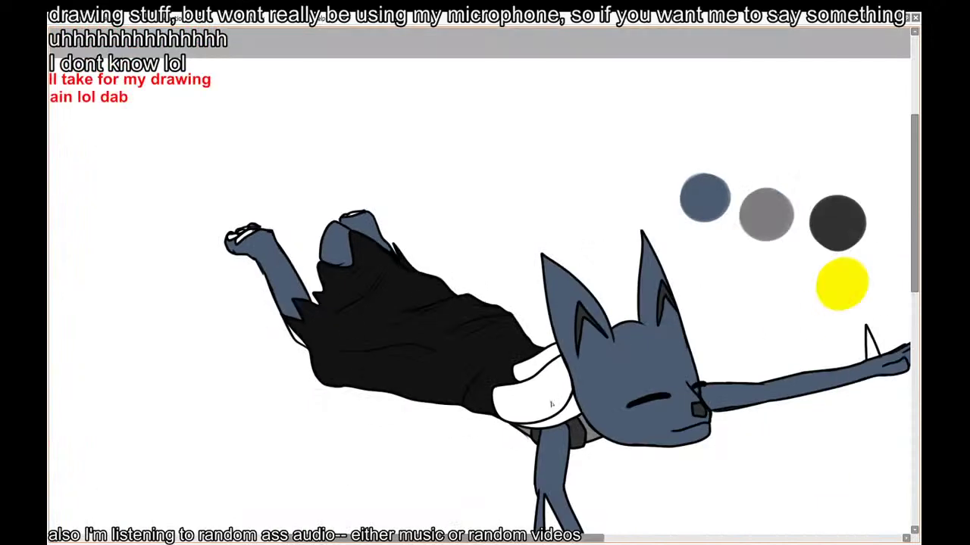
Fill the garment's white strip beneath the folded collar with near-black
scroll(576, 417, up, 3)
scroll(463, 418, up, 3)
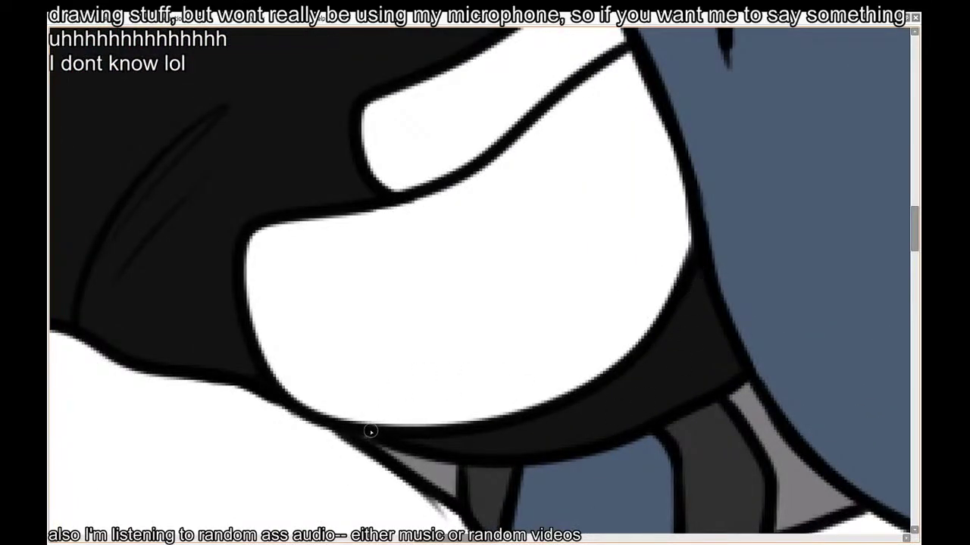
scroll(547, 318, down, 3)
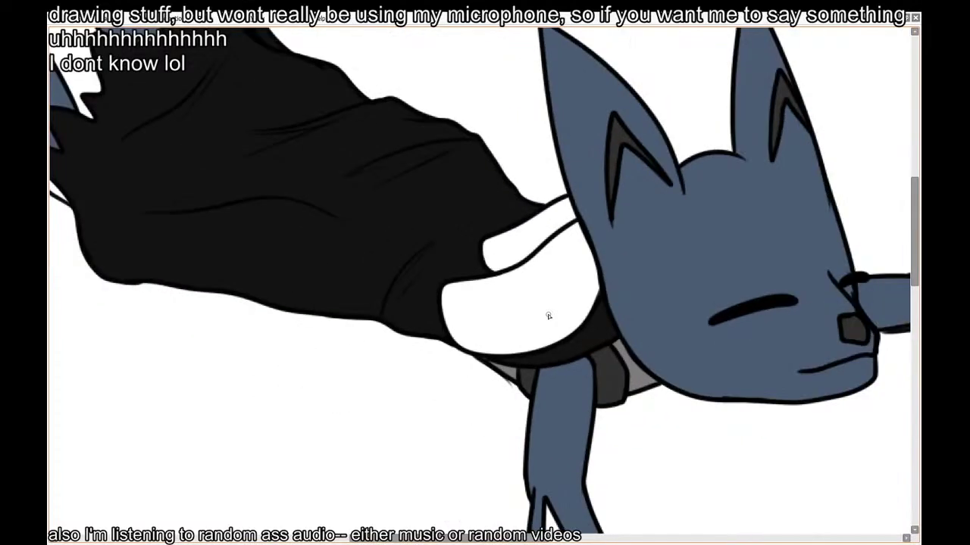
Choose a dark indigo-grey shade and fill both white sections of the folded collar
scroll(460, 354, down, 2)
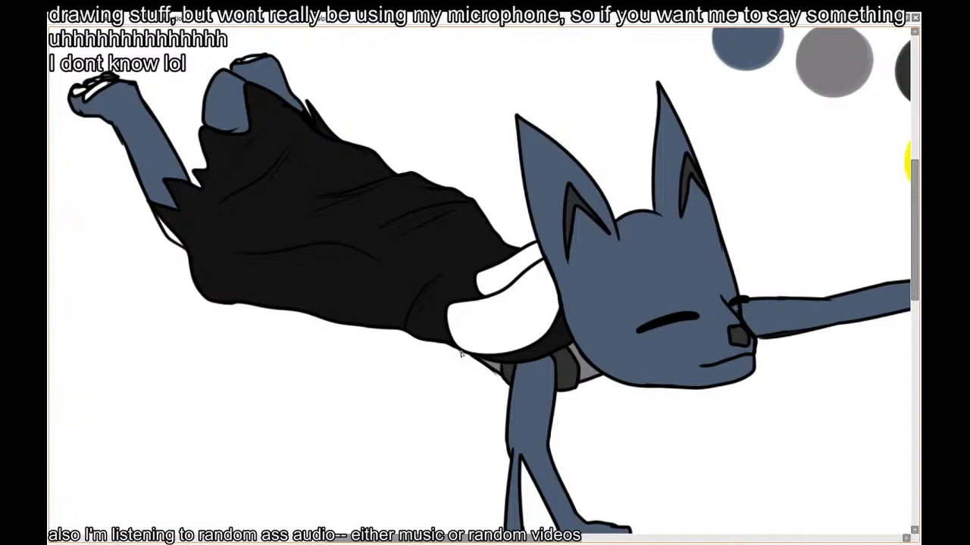
scroll(460, 354, down, 1)
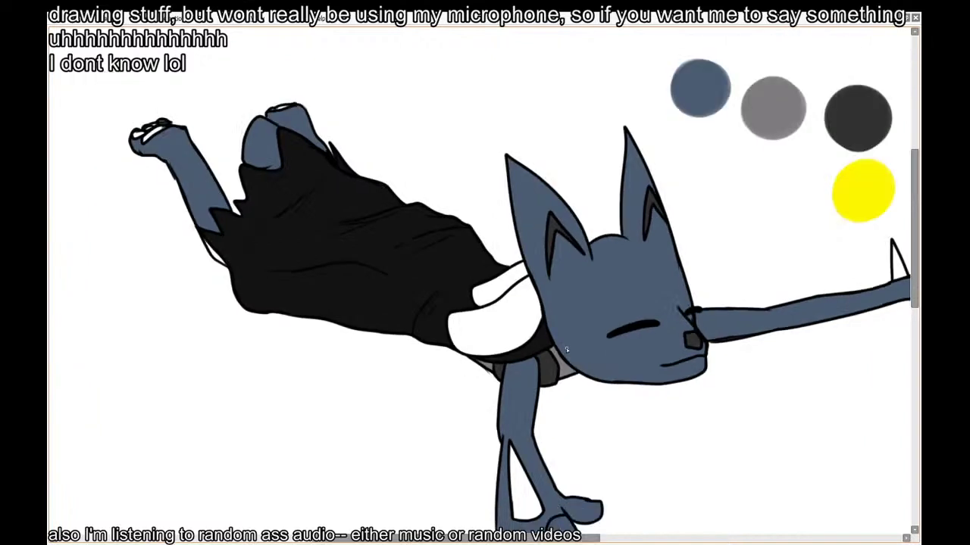
drag(676, 283, 553, 321)
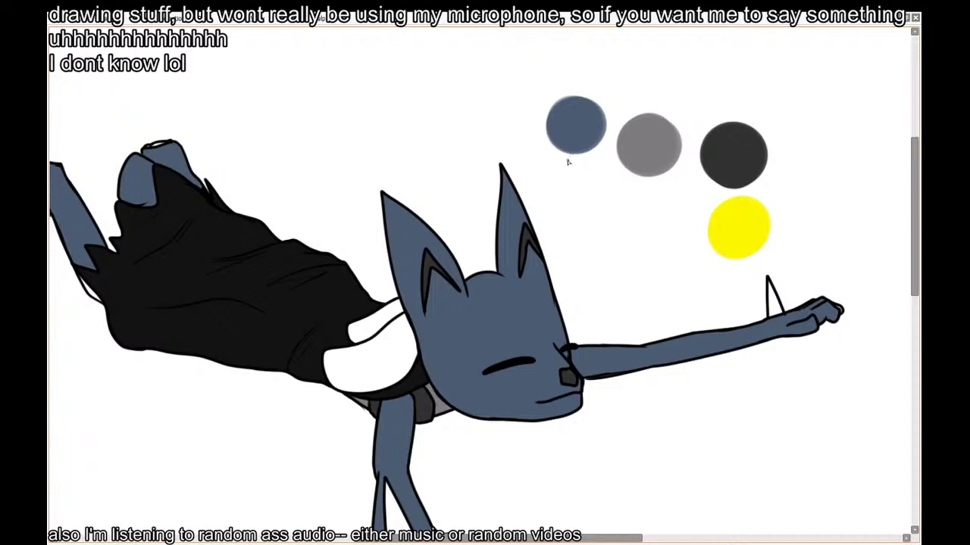
key(Tab)
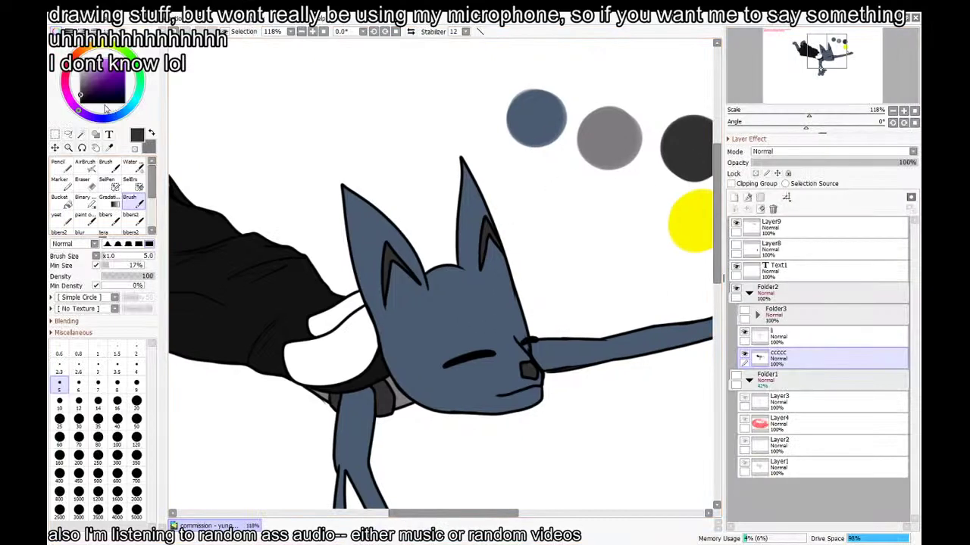
mouse_move(92, 119)
mouse_down()
mouse_move(107, 119)
mouse_move(82, 91)
mouse_up()
click(59, 198)
click(333, 337)
scroll(341, 333, up, 2)
key(ctrl+z)
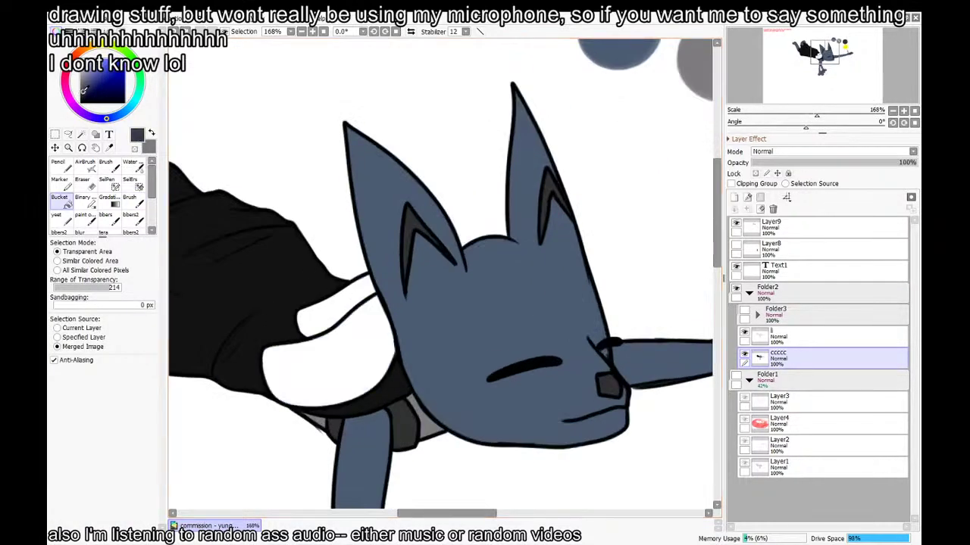
click(344, 308)
click(343, 308)
scroll(343, 308, down, 4)
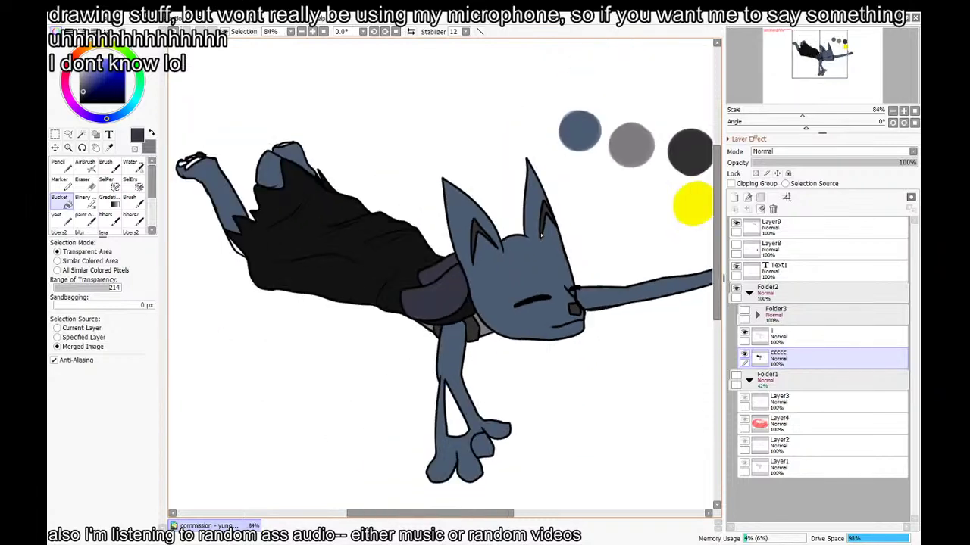
Sample the nose's dark grey as the brush colour for the face markings
key(Tab)
drag(560, 276, 560, 288)
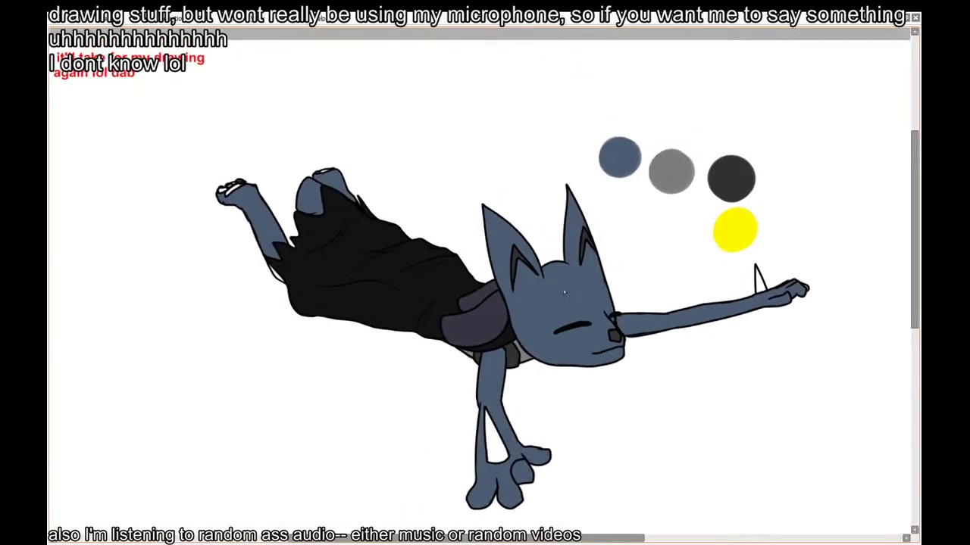
scroll(563, 288, up, 4)
key(Tab)
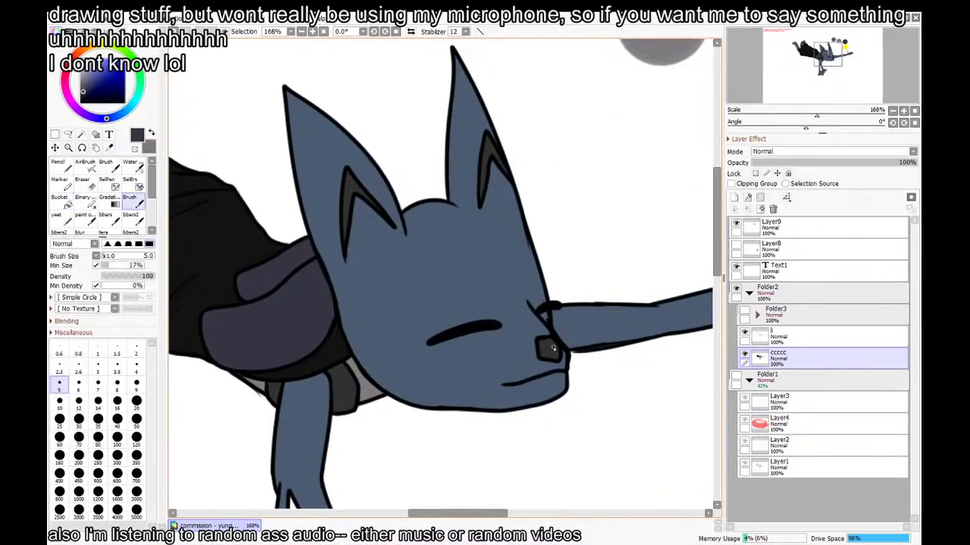
right_click(549, 354)
key(Tab)
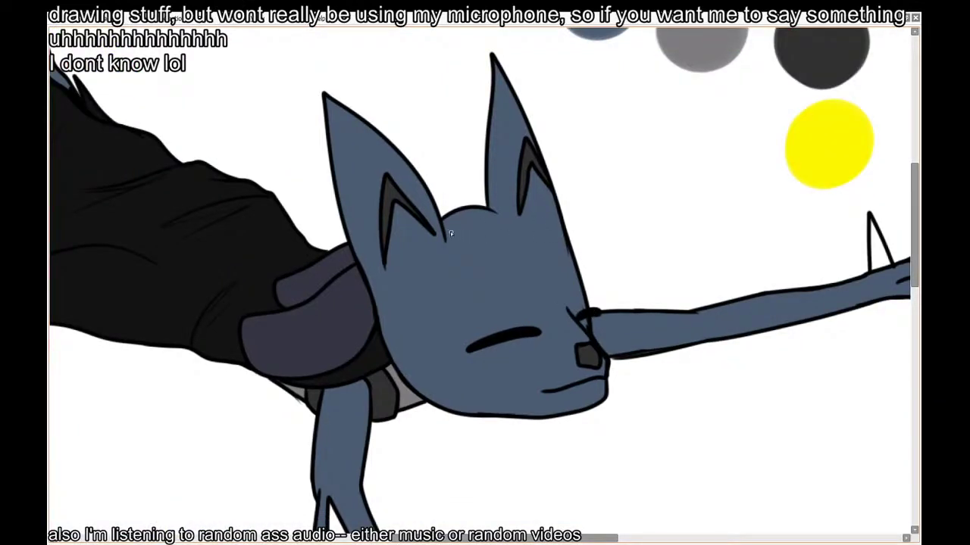
drag(447, 231, 531, 306)
mouse_move(485, 211)
mouse_down()
mouse_move(559, 294)
mouse_move(516, 288)
mouse_move(536, 311)
mouse_move(510, 285)
mouse_move(537, 323)
mouse_move(530, 307)
mouse_move(532, 317)
mouse_move(438, 330)
mouse_move(403, 324)
mouse_up()
key(ctrl+z)
key(ctrl+z)
key(ctrl+z)
key(Tab)
key(ctrl+z)
Outline the face marking in dark grey with two lines down the forehead, one across above the closed eye, and one along the cheek edge
key(Tab)
drag(447, 219, 522, 304)
mouse_move(480, 210)
mouse_down()
mouse_move(521, 242)
mouse_move(561, 302)
mouse_move(477, 311)
mouse_up()
drag(381, 313, 440, 326)
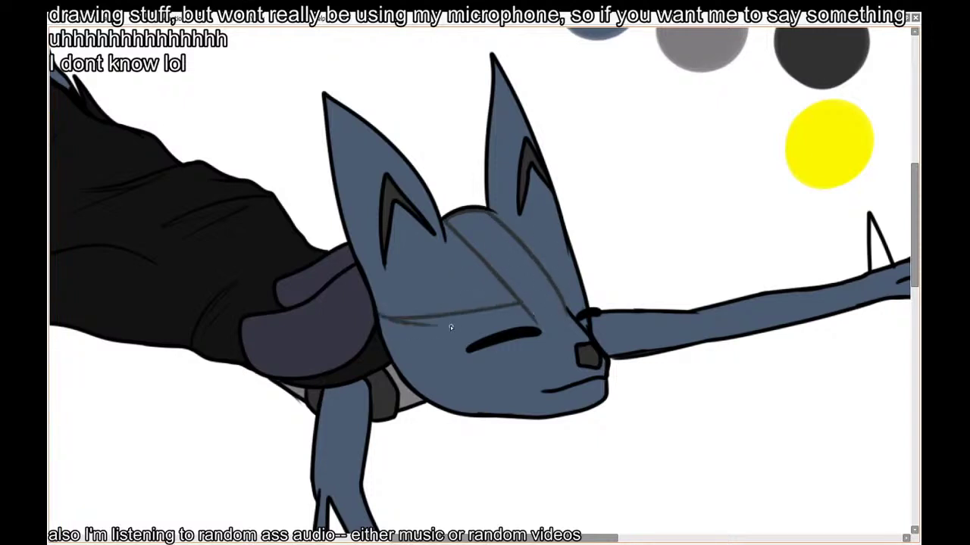
mouse_move(381, 316)
mouse_down()
mouse_move(412, 376)
mouse_move(400, 374)
mouse_up()
drag(466, 362, 456, 322)
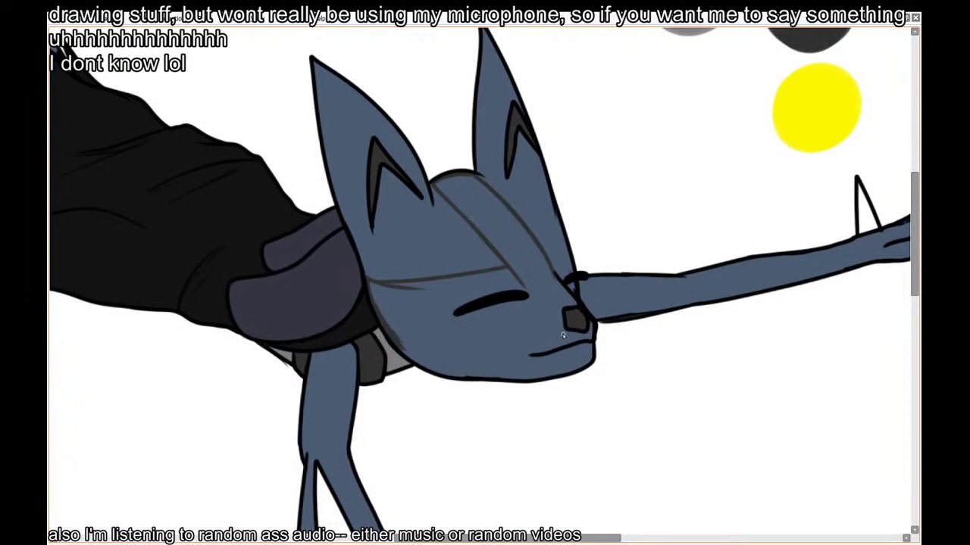
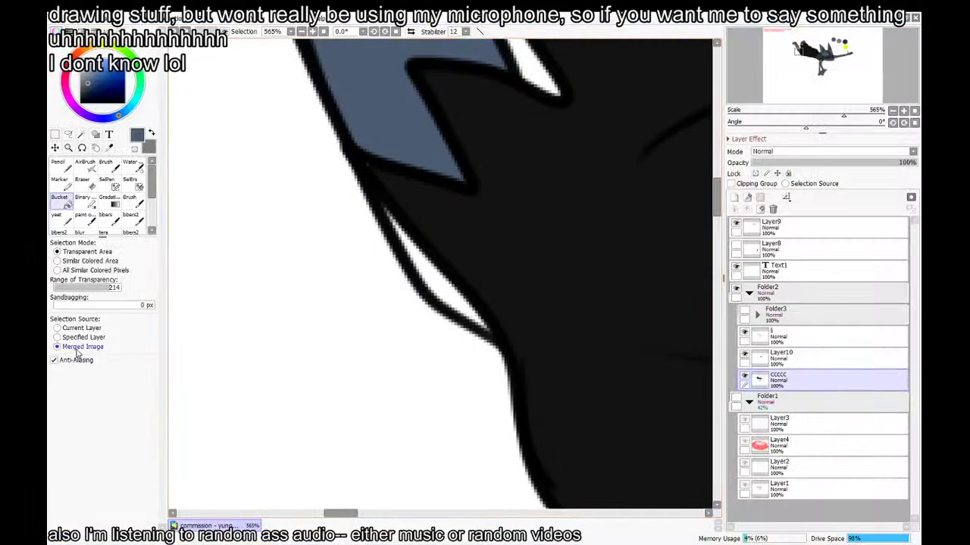
Fill the white sliver of leg beneath the garment's ragged hem with the body blue
key(Tab)
click(426, 228)
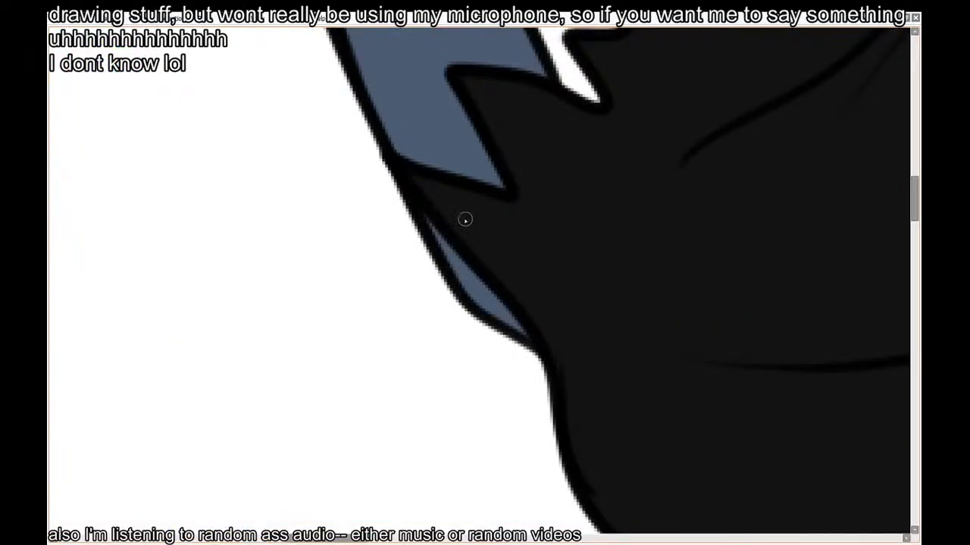
scroll(353, 281, down, 3)
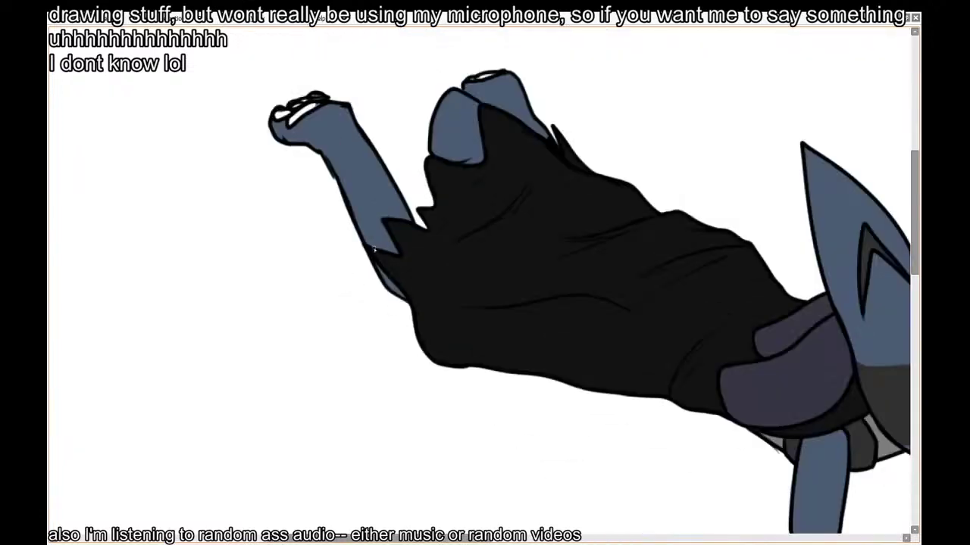
Try to fill the large pad of the extended rear foot with dark grey
drag(317, 97, 345, 173)
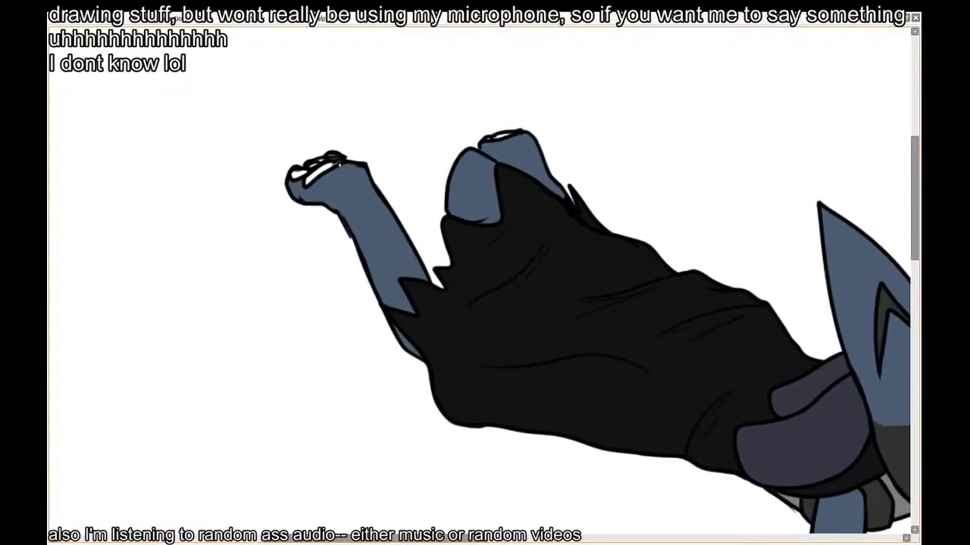
scroll(337, 225, down, 2)
scroll(236, 176, up, 3)
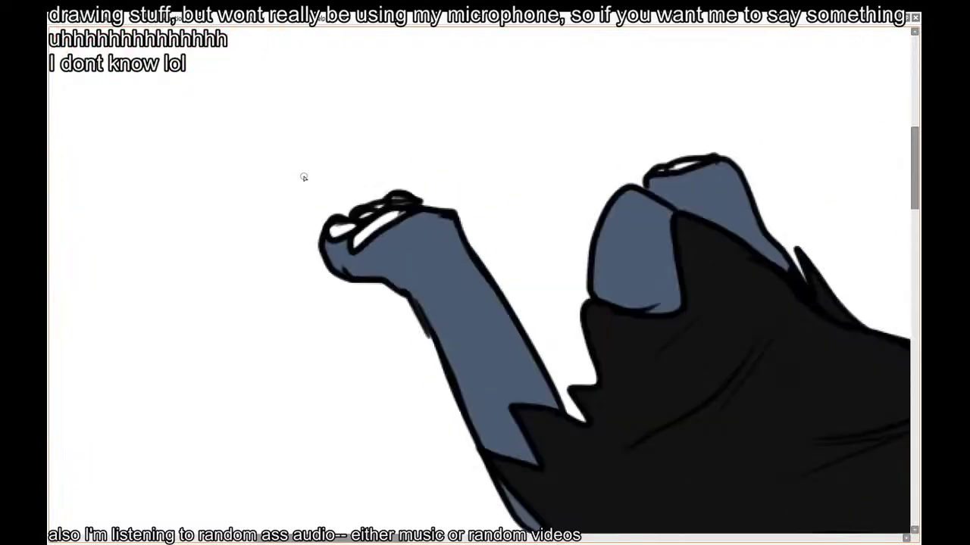
key(Tab)
scroll(256, 147, up, 1)
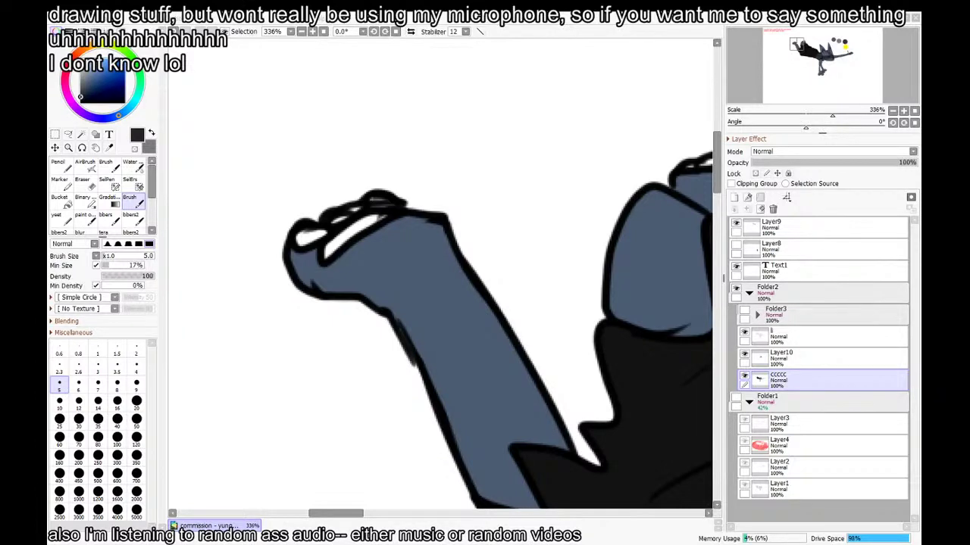
scroll(389, 213, up, 1)
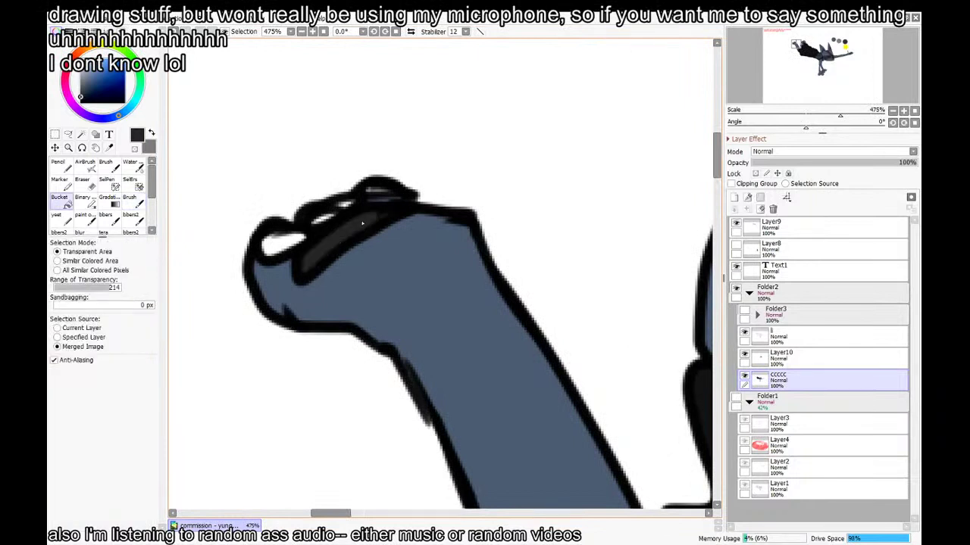
key(ctrl+z)
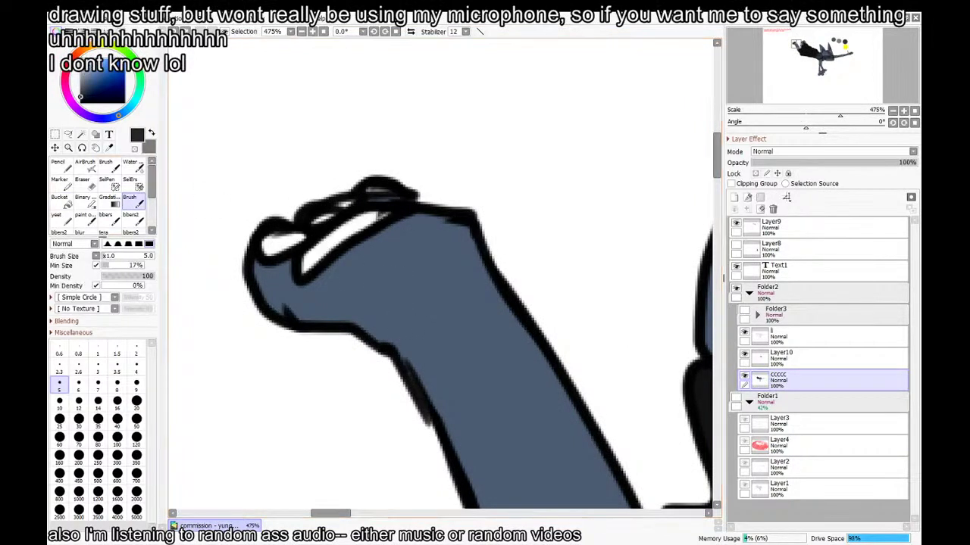
Choose a muted pink and fill the large pad and toe pads of the extended rear foot
click(66, 83)
click(87, 78)
click(90, 71)
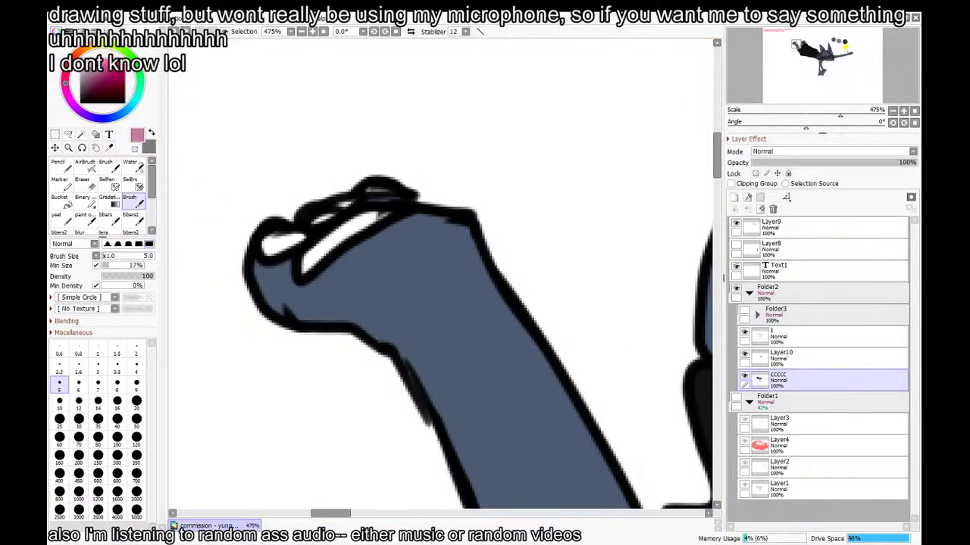
key(g)
click(345, 235)
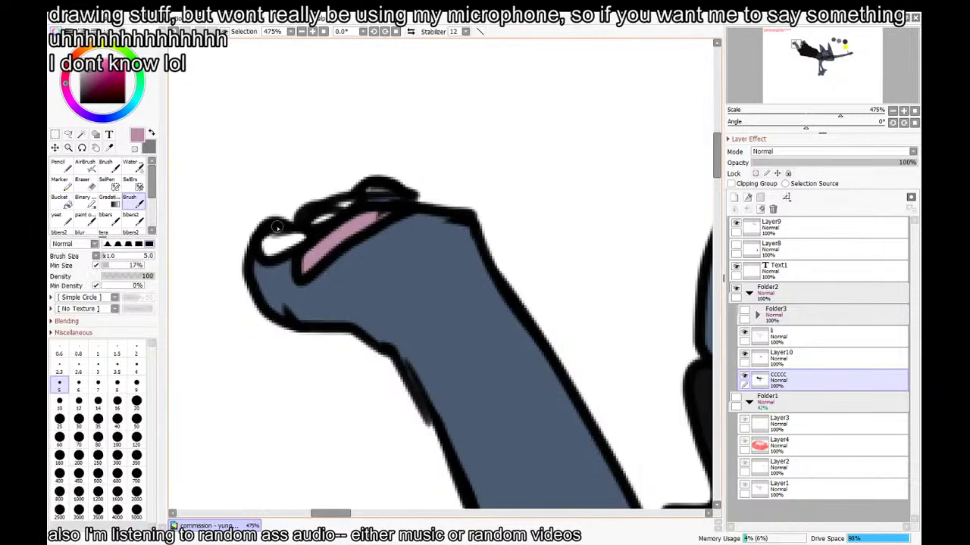
scroll(285, 251, up, 1)
click(285, 250)
click(342, 216)
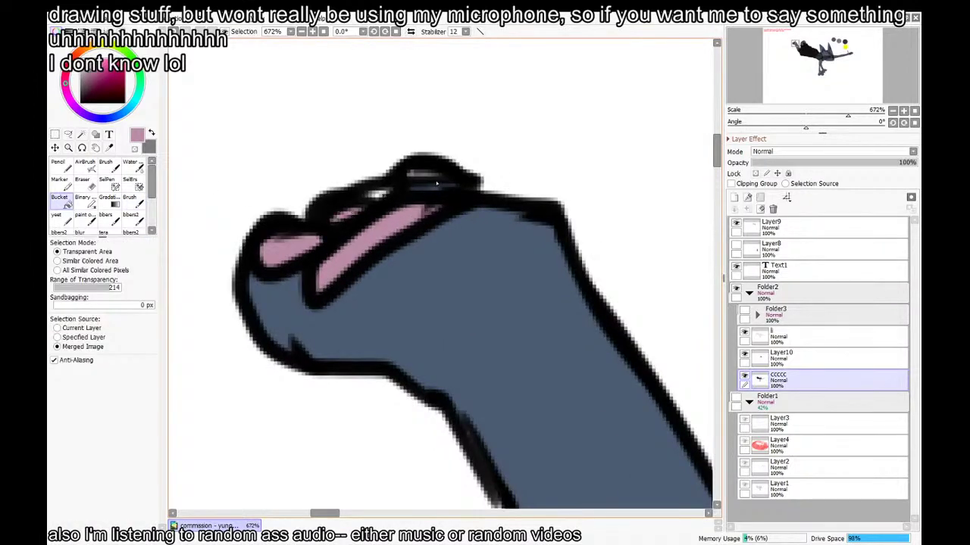
Try blue on the small white gap between the toe pads, undo it, and paint the gap with the sampled pad pink
key(b)
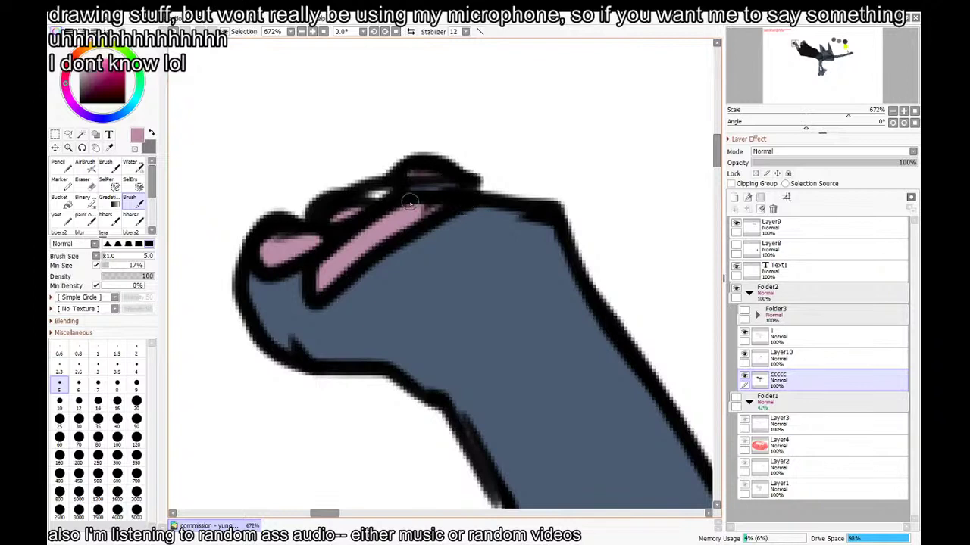
alt+click(428, 273)
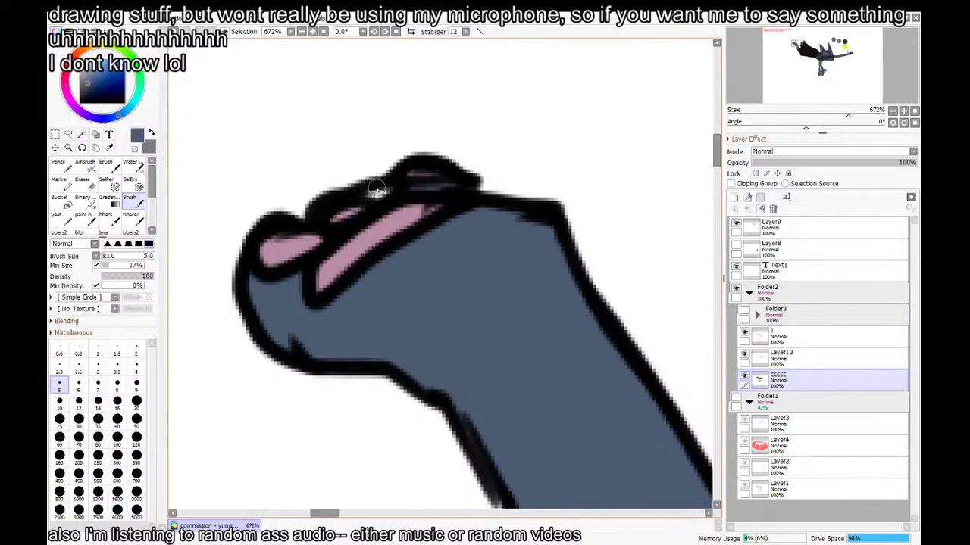
drag(376, 188, 389, 190)
scroll(379, 200, down, 4)
scroll(374, 214, up, 6)
key(ctrl+z)
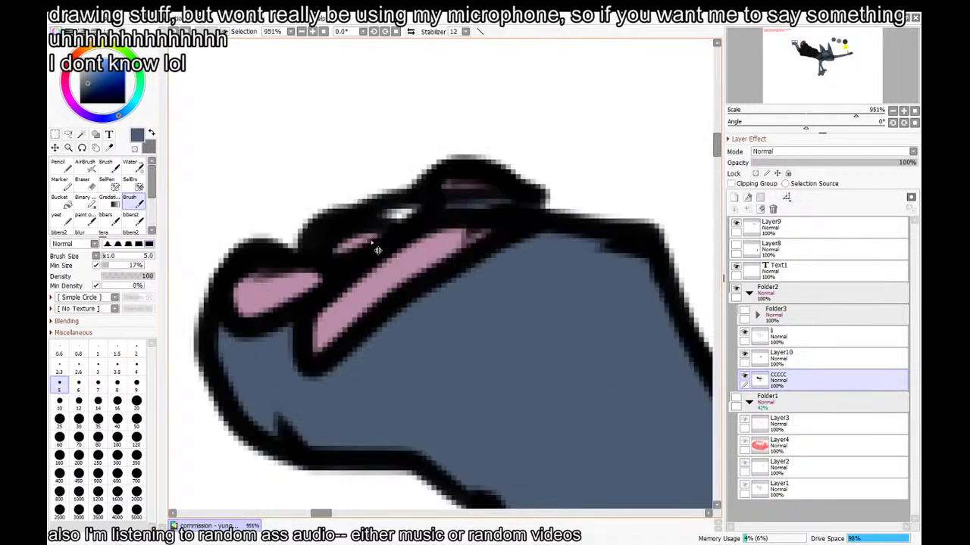
alt+click(377, 246)
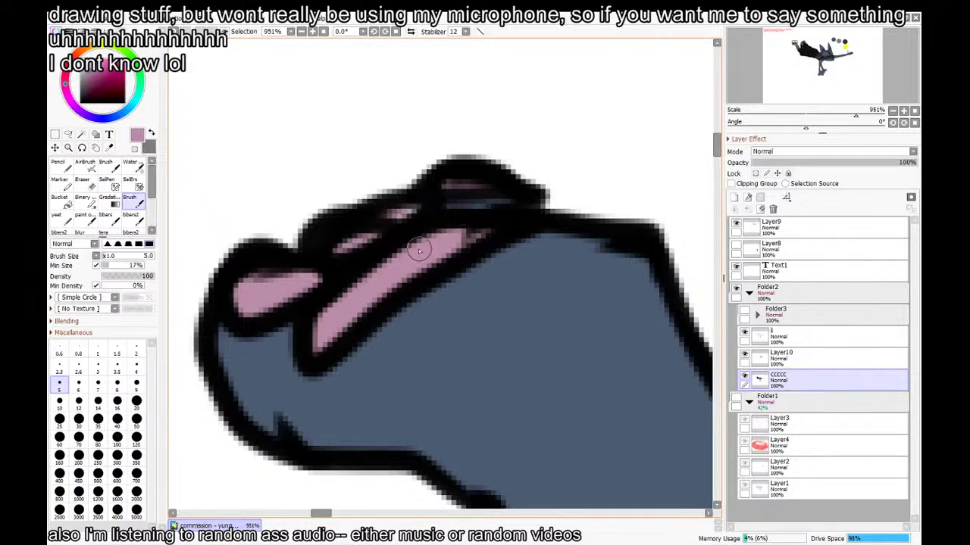
scroll(418, 250, down, 3)
On the line-art layer, rework the black outlines around the small toe pads of the extended rear foot
click(816, 337)
key(x)
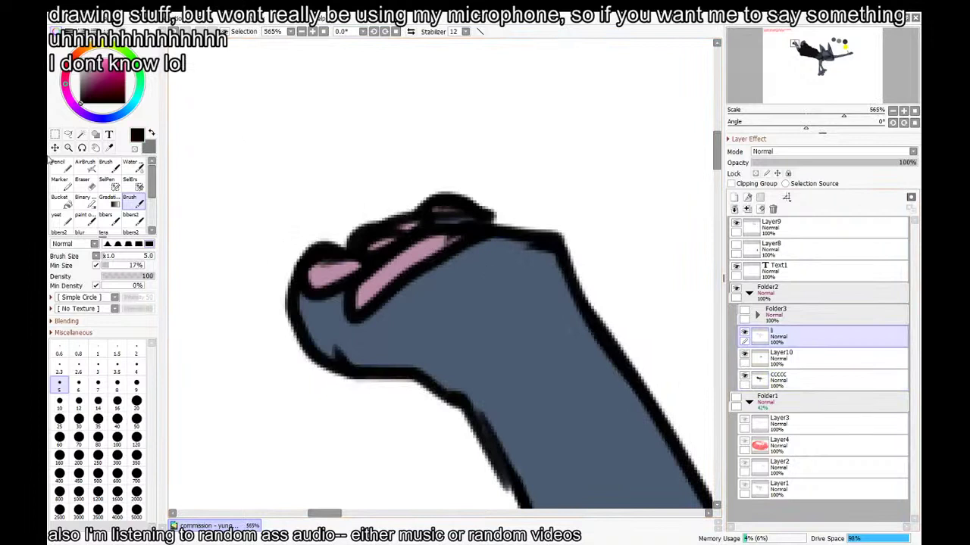
key(Tab)
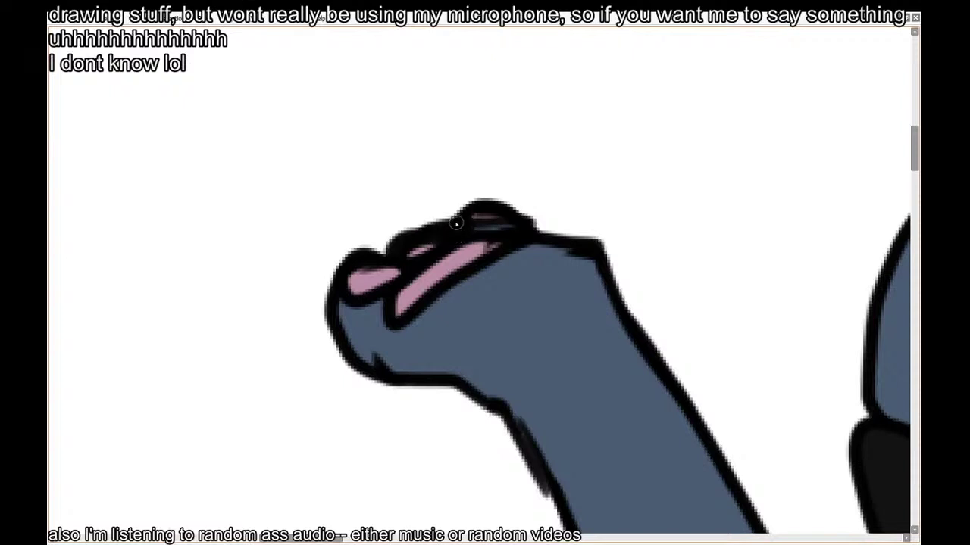
key(ctrl+z)
key(ctrl+z)
drag(420, 237, 517, 222)
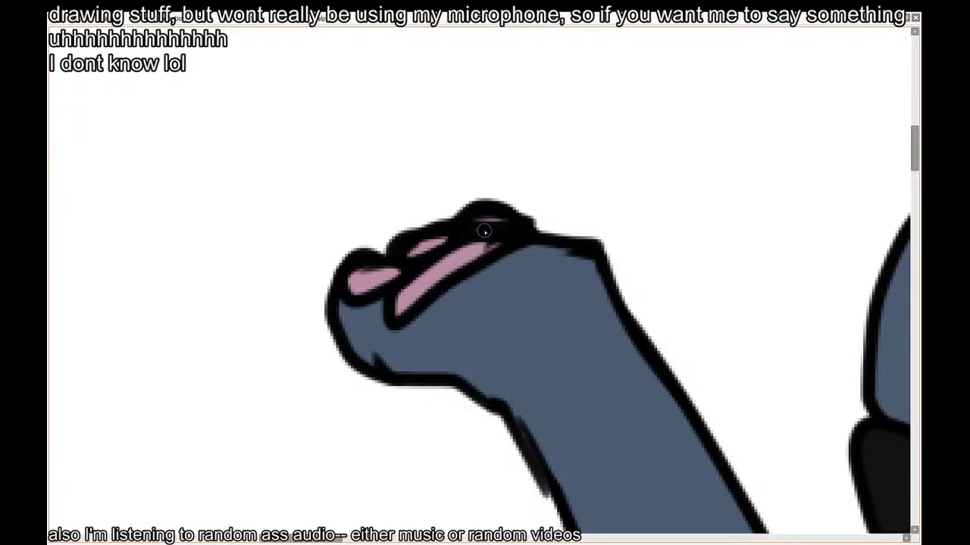
On the ccccc layer, paint the white pad of the other rear foot pink
scroll(206, 267, down, 2)
scroll(348, 239, down, 1)
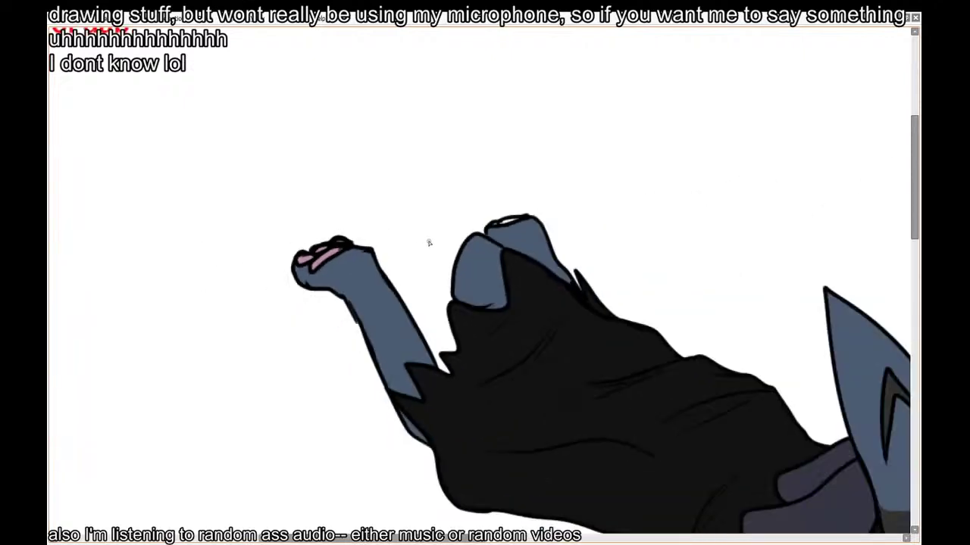
scroll(428, 242, up, 3)
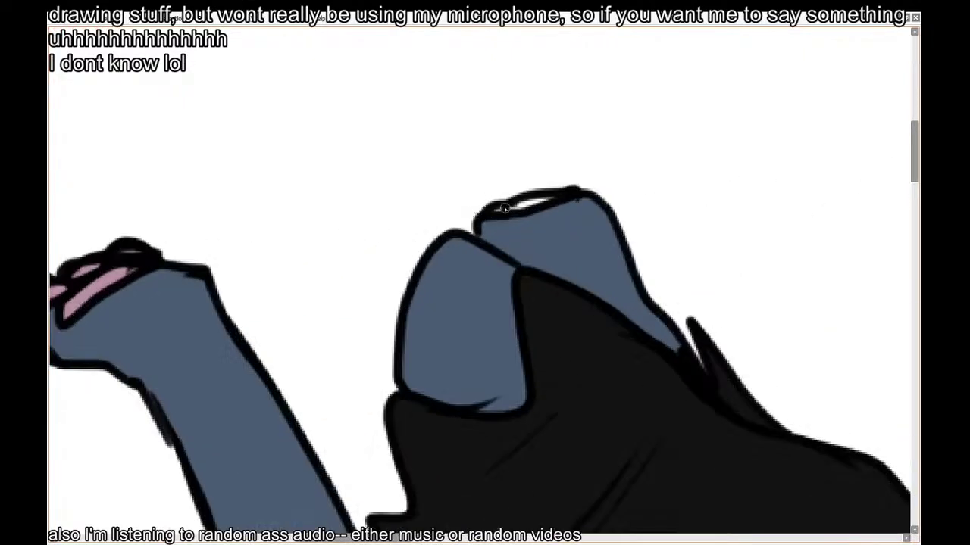
key(Tab)
click(790, 379)
key(Tab)
drag(370, 358, 445, 354)
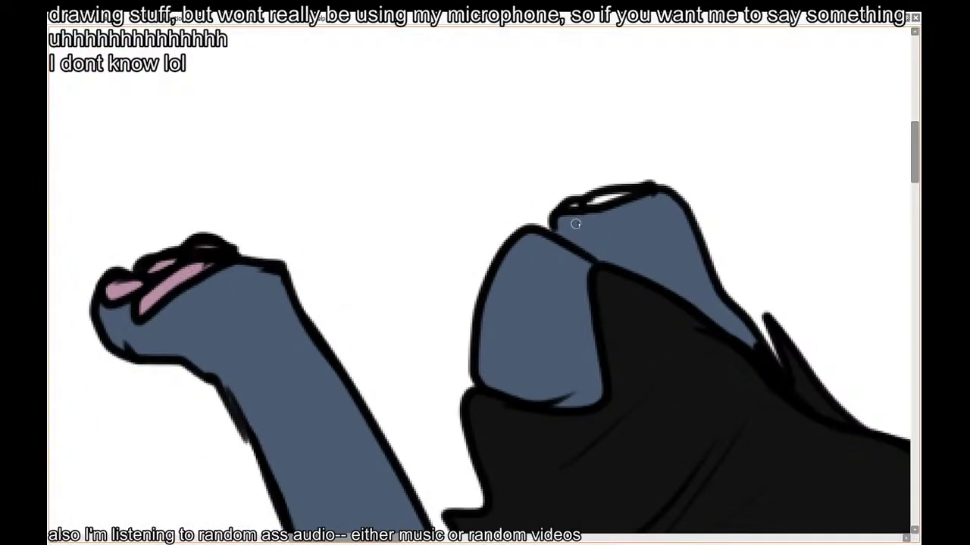
mouse_move(625, 194)
mouse_down()
mouse_move(584, 203)
mouse_move(610, 200)
mouse_up()
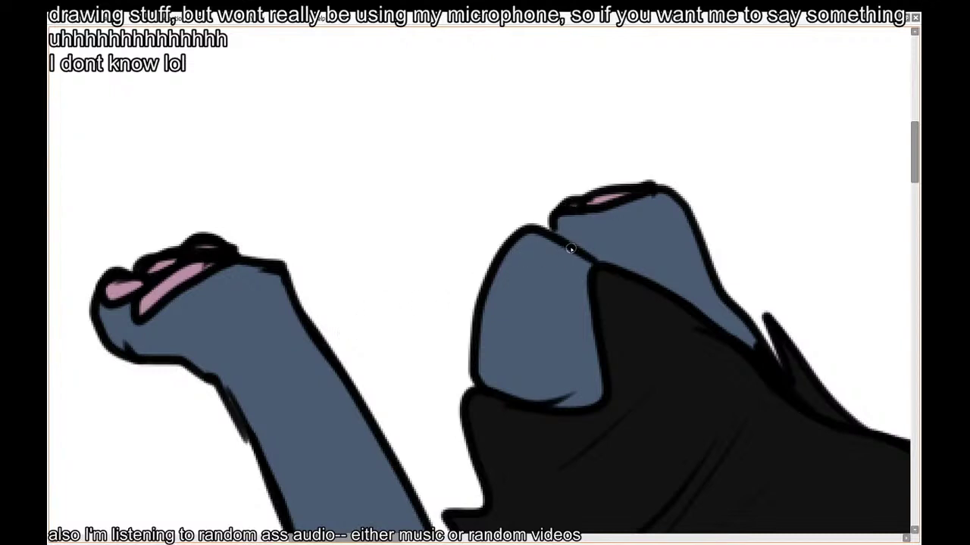
On the line-art layer, close the outline gap where the far rear foot meets the nearer leg with black
key(Tab)
key(Tab)
drag(555, 223, 556, 236)
key(Tab)
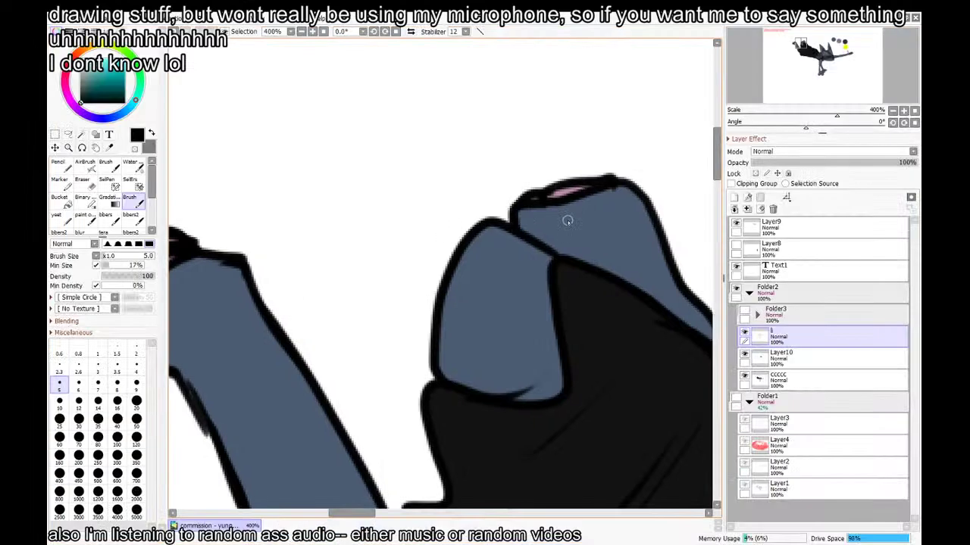
scroll(447, 238, down, 3)
scroll(407, 233, down, 2)
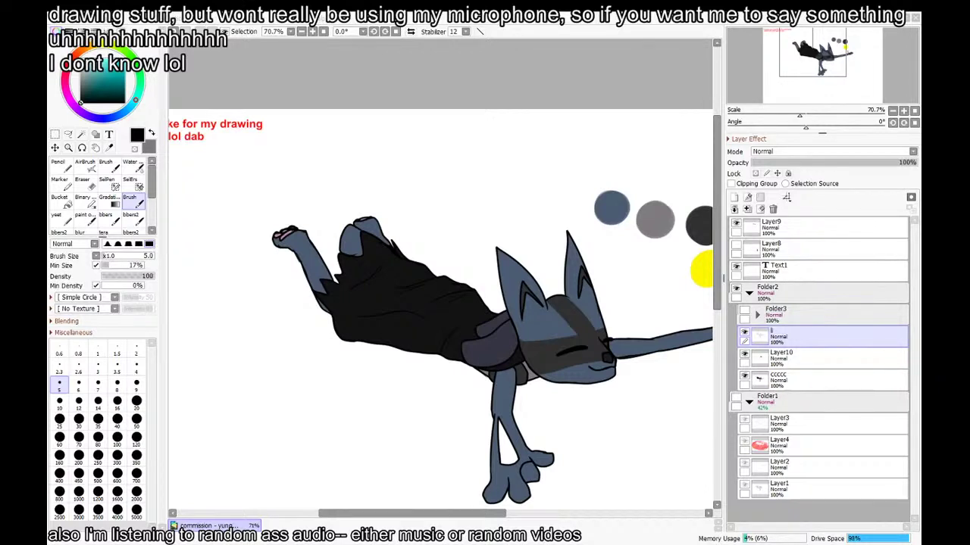
On the ccccc layer, fill the white triangular area between the lowered forelegs and the spike on the outstretched foreleg with light grey
scroll(354, 250, down, 1)
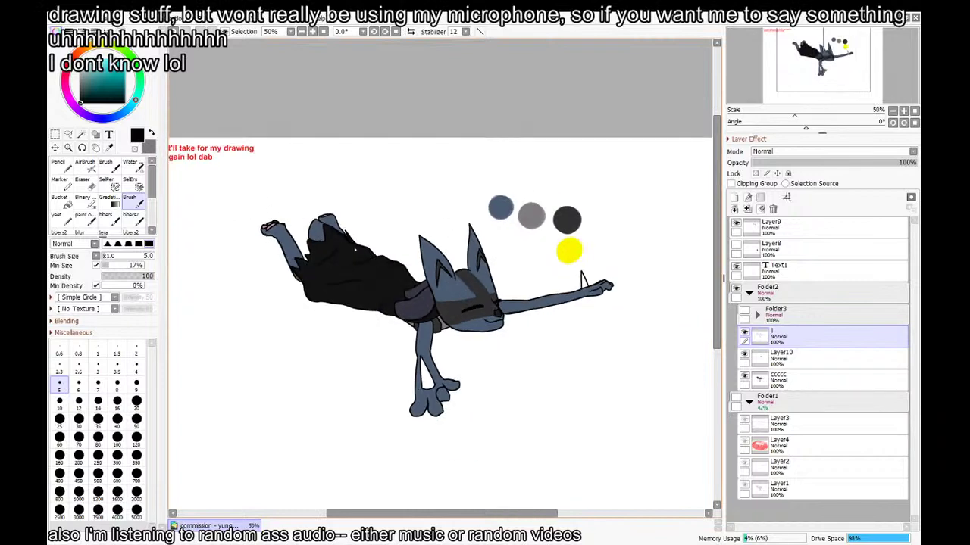
scroll(488, 371, up, 1)
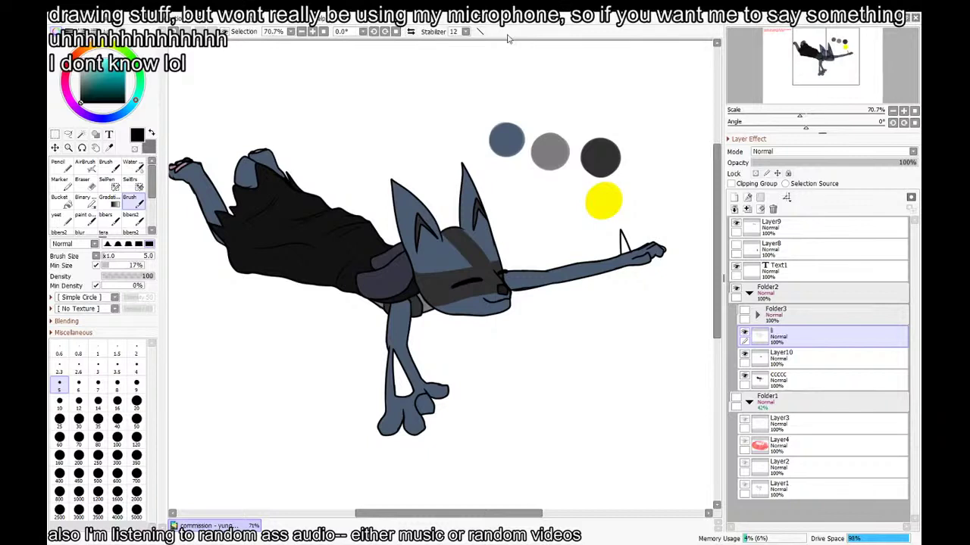
click(787, 397)
click(787, 383)
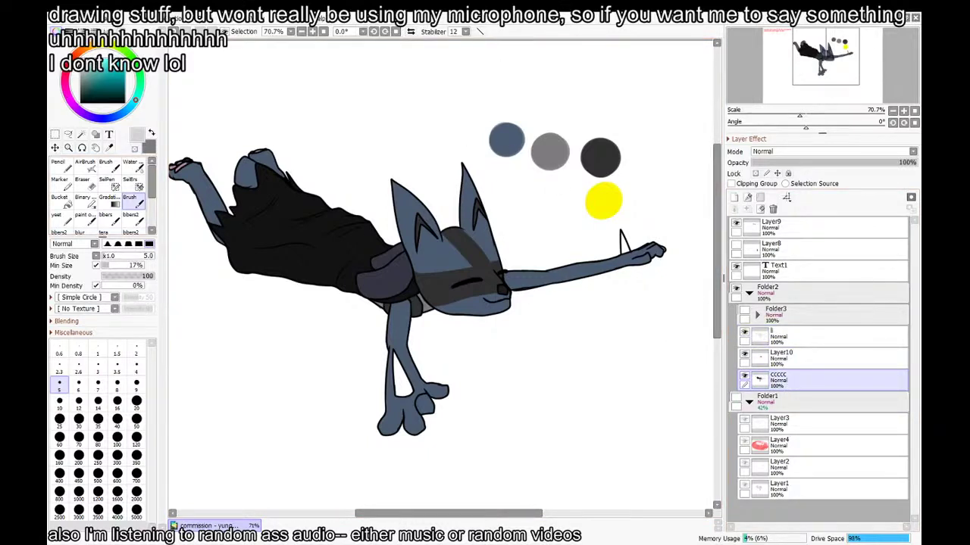
scroll(388, 382, up, 5)
key(g)
click(411, 385)
drag(557, 275, 183, 441)
click(577, 227)
Paint the small white gap at the toe tips of the outstretched forepaw with the body blue
scroll(672, 234, up, 6)
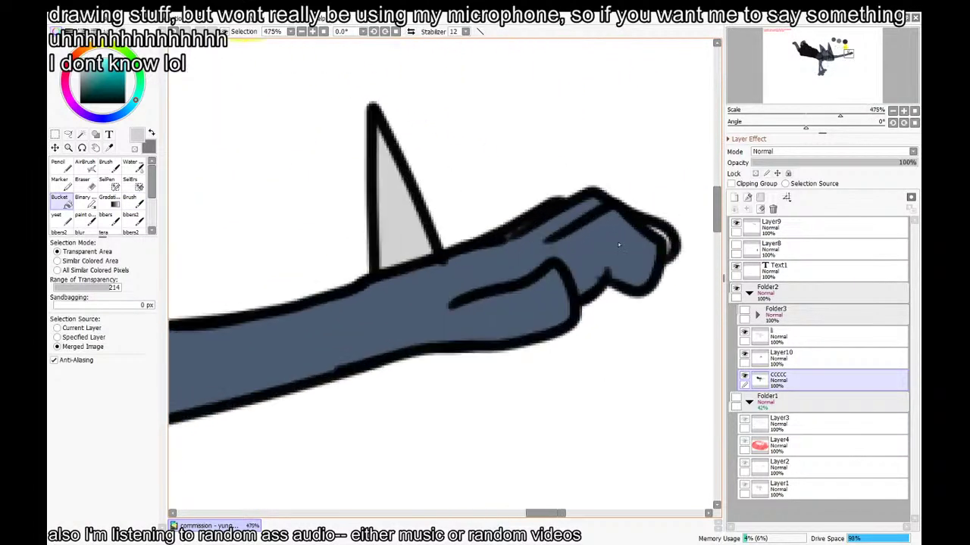
key(Tab)
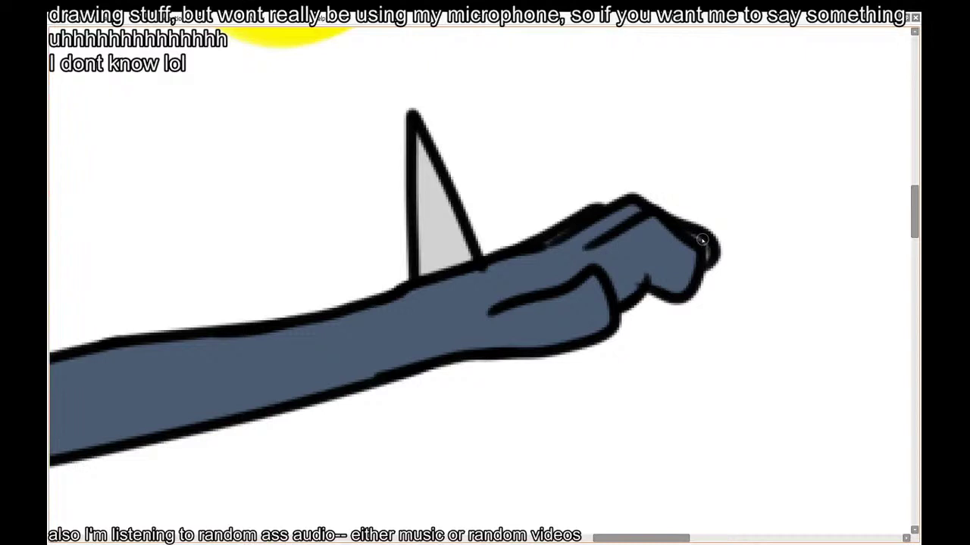
drag(705, 262, 682, 231)
scroll(564, 274, down, 4)
scroll(502, 272, up, 3)
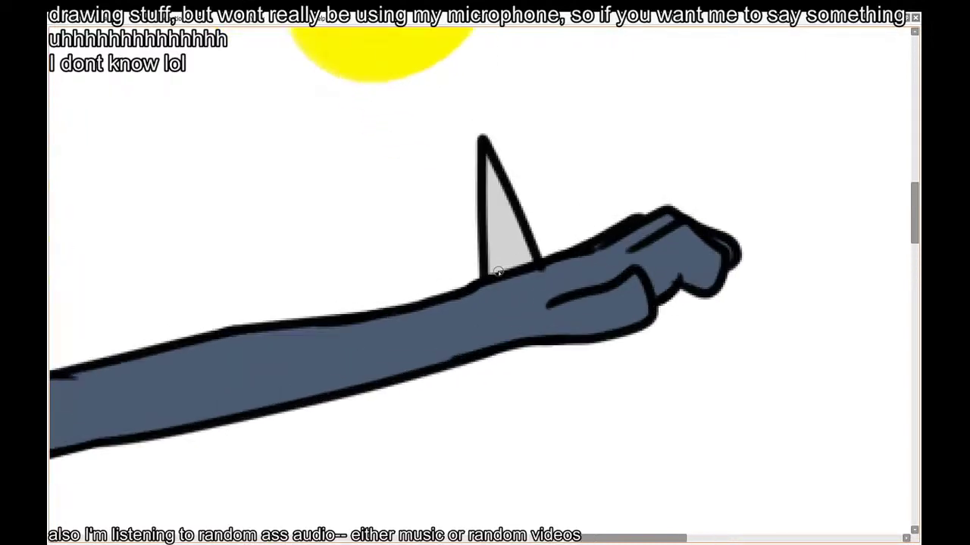
Rework the outline along the base of the wrist spike with a curved black stroke
key(Tab)
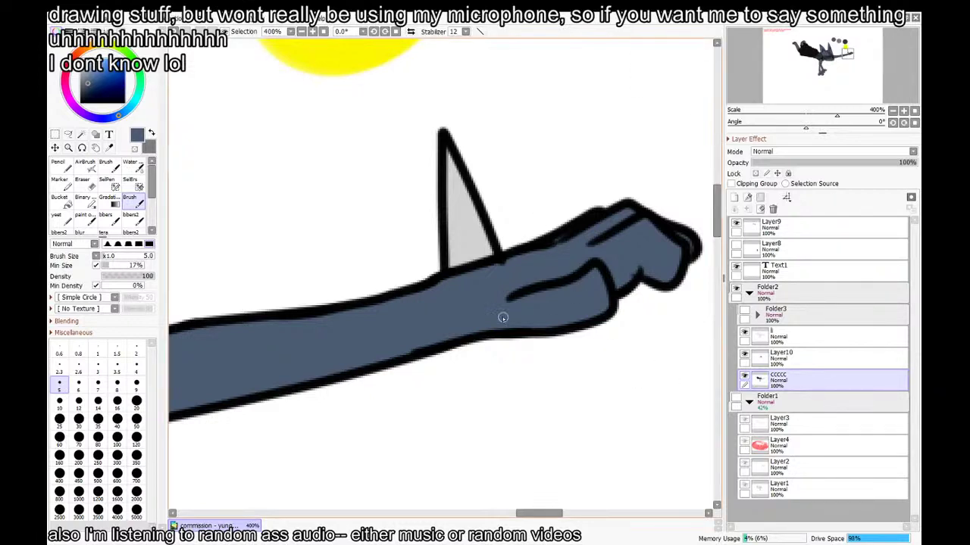
click(81, 102)
key(Tab)
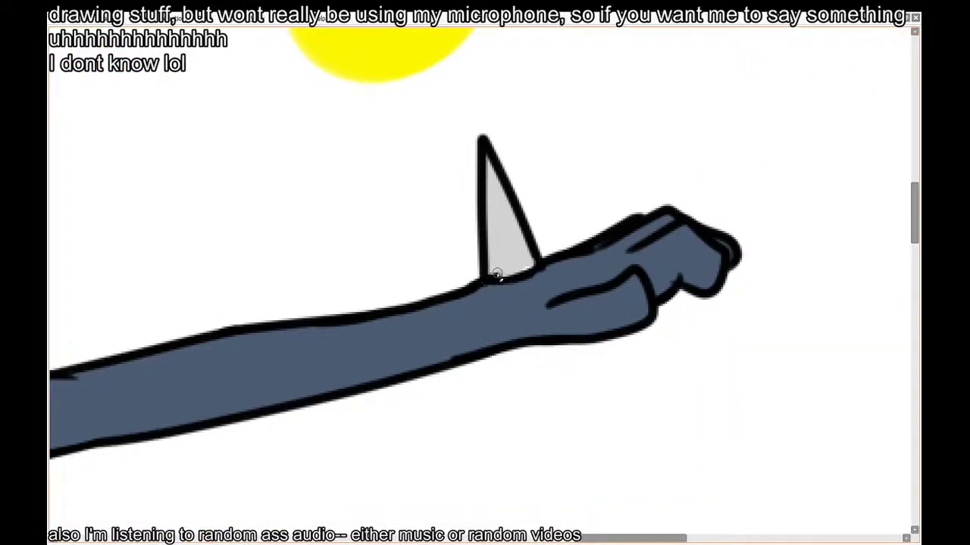
scroll(557, 288, down, 2)
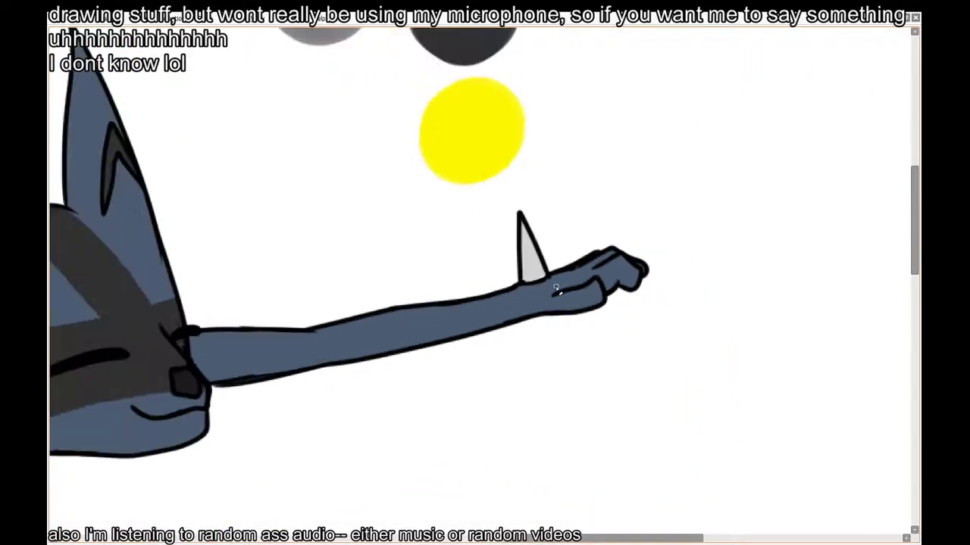
scroll(593, 245, up, 1)
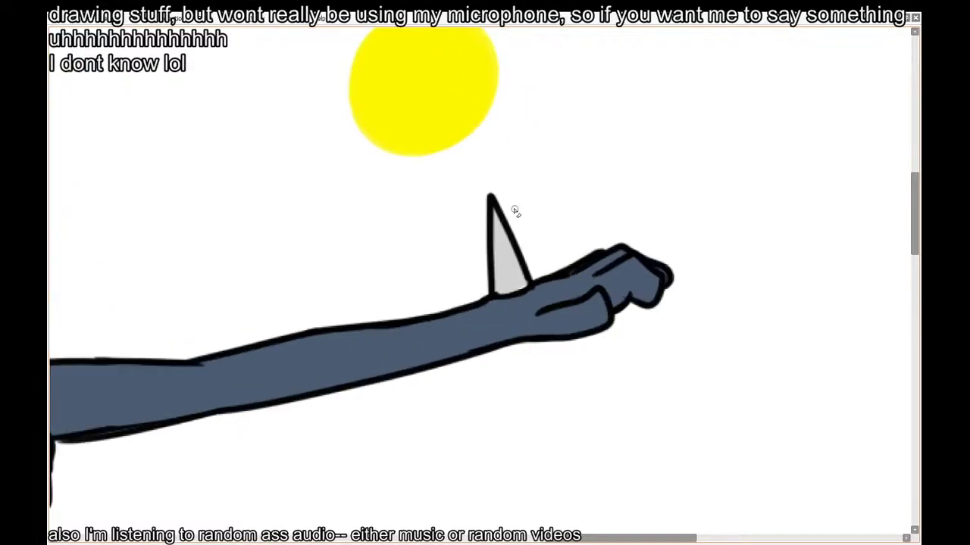
Erase the wrist spike's black outline and redraw the spike slightly smaller and closer to the paw on the line-art layer
key(e)
mouse_move(500, 184)
mouse_down()
mouse_move(464, 243)
mouse_move(507, 240)
mouse_move(480, 251)
mouse_up()
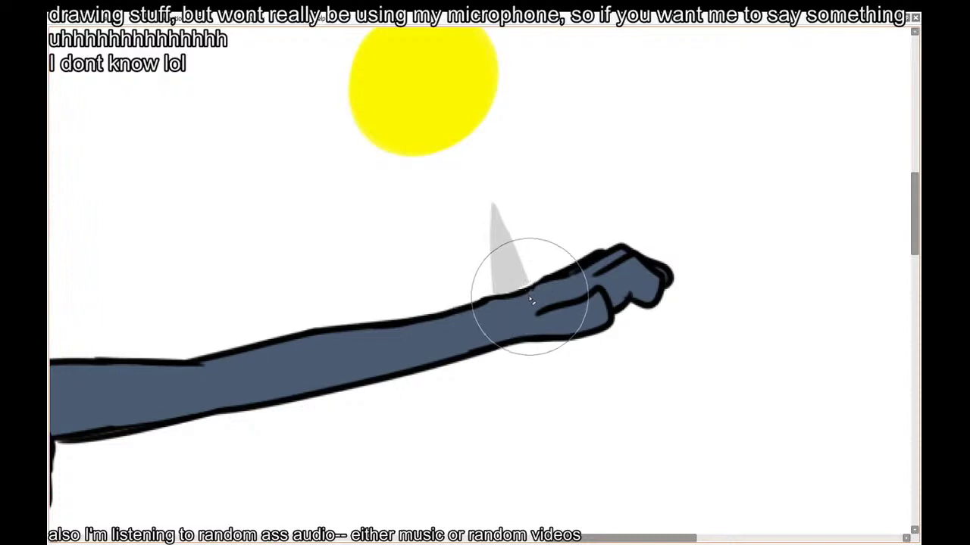
mouse_move(533, 291)
mouse_down()
mouse_move(491, 288)
mouse_move(482, 303)
mouse_move(510, 301)
mouse_move(483, 303)
mouse_move(500, 295)
mouse_move(488, 315)
mouse_move(523, 226)
mouse_move(537, 233)
mouse_move(542, 286)
mouse_move(528, 193)
mouse_move(561, 275)
mouse_move(528, 241)
mouse_move(529, 203)
mouse_move(564, 279)
mouse_move(523, 213)
mouse_move(561, 283)
mouse_move(533, 288)
mouse_move(553, 285)
mouse_move(530, 286)
mouse_up()
key(e)
key(ctrl+z)
key(ctrl+z)
key(ctrl+z)
key(ctrl+z)
key(ctrl+z)
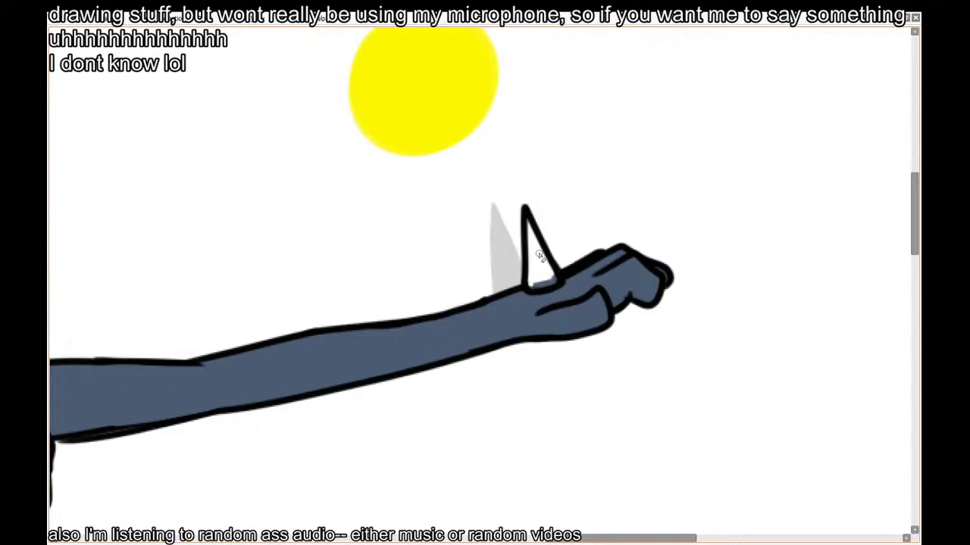
On the ccccc layer, fill the redrawn wrist spike with the sampled light grey and clear the leftover fill of the old spike
key(Tab)
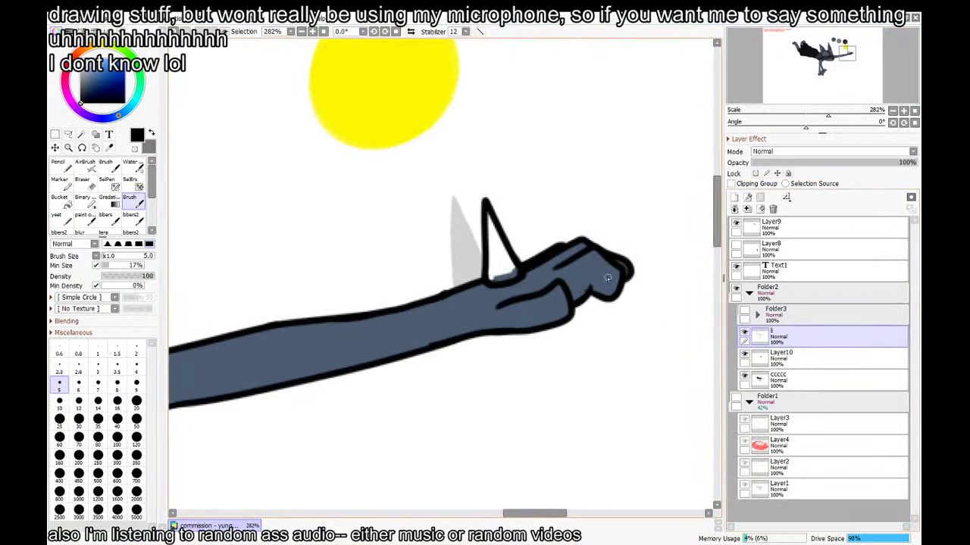
click(771, 376)
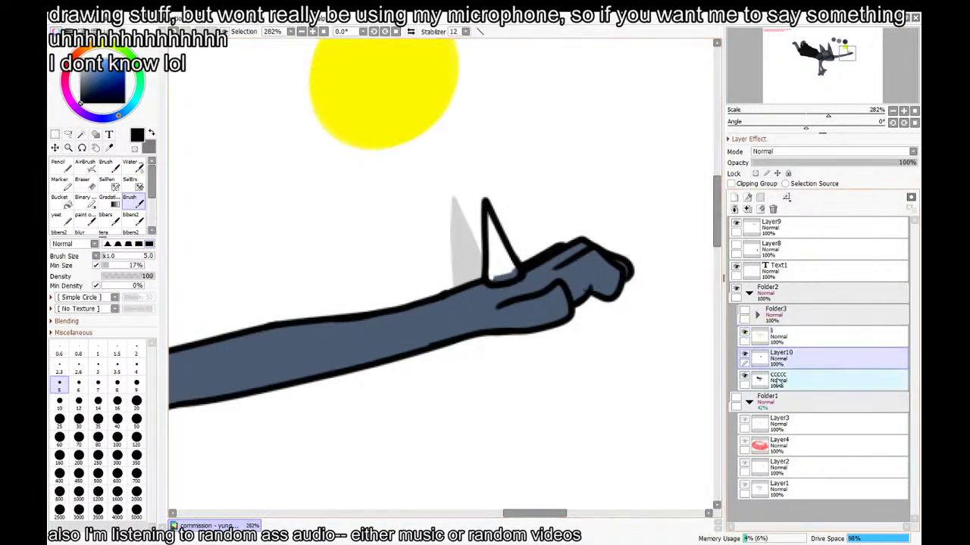
key(c)
key(g)
click(503, 268)
key(b)
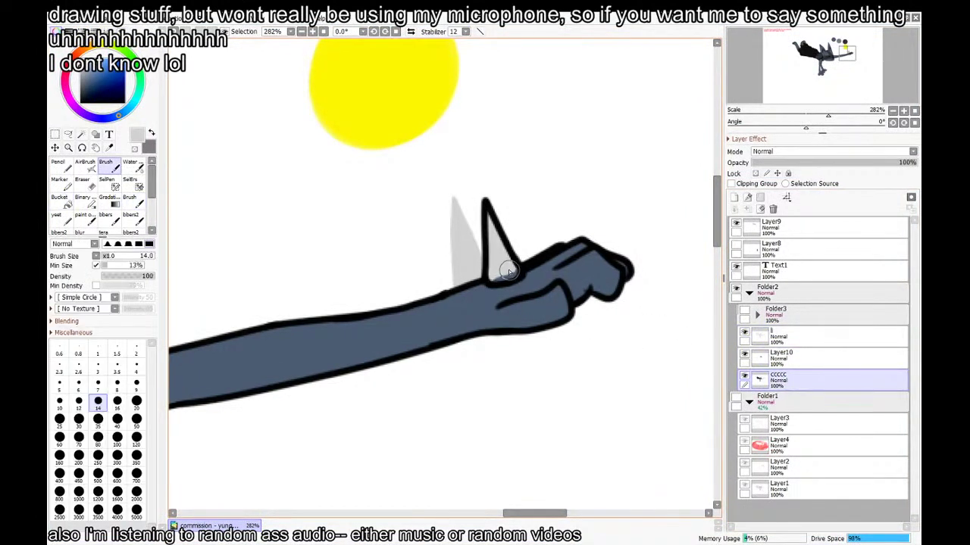
mouse_move(509, 274)
mouse_down()
mouse_move(448, 268)
mouse_move(462, 226)
mouse_move(473, 260)
mouse_move(467, 274)
mouse_move(448, 277)
mouse_move(474, 271)
mouse_move(469, 250)
mouse_move(497, 263)
mouse_move(488, 274)
mouse_move(498, 277)
mouse_move(492, 238)
mouse_move(528, 268)
mouse_up()
right_click(496, 261)
key(ctrl+z)
key(b)
scroll(566, 196, down, 8)
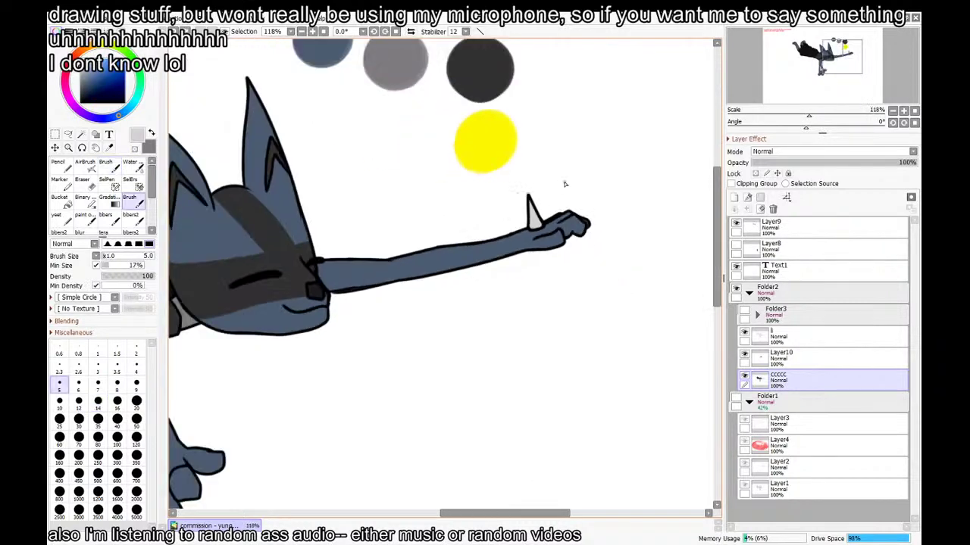
Show Folder3 with the red cushion lines over the coloured character
scroll(458, 358, down, 1)
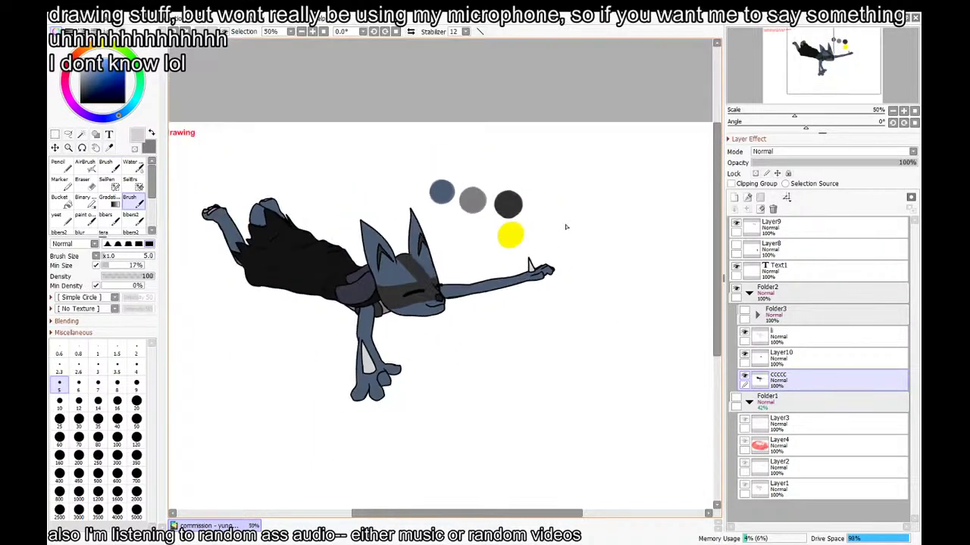
scroll(395, 297, up, 1)
scroll(529, 229, down, 1)
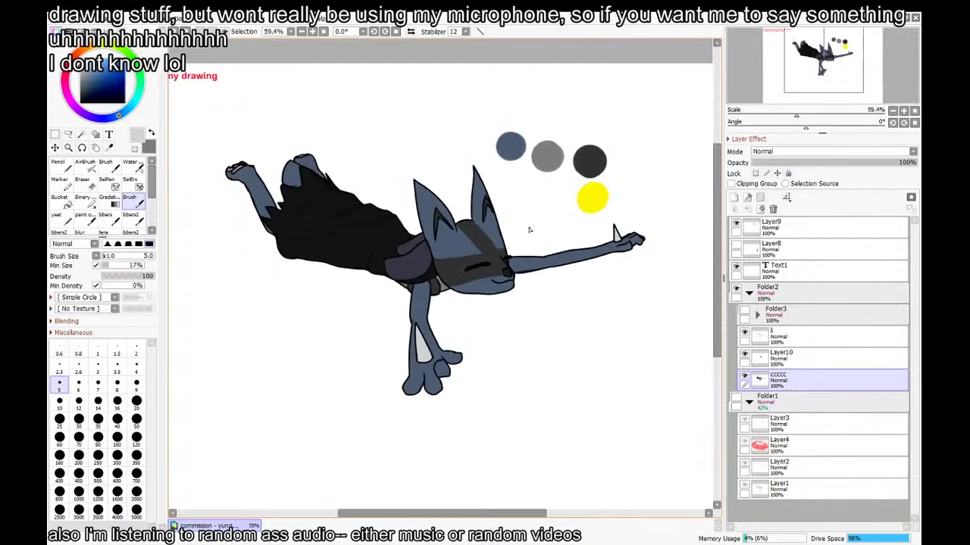
click(744, 312)
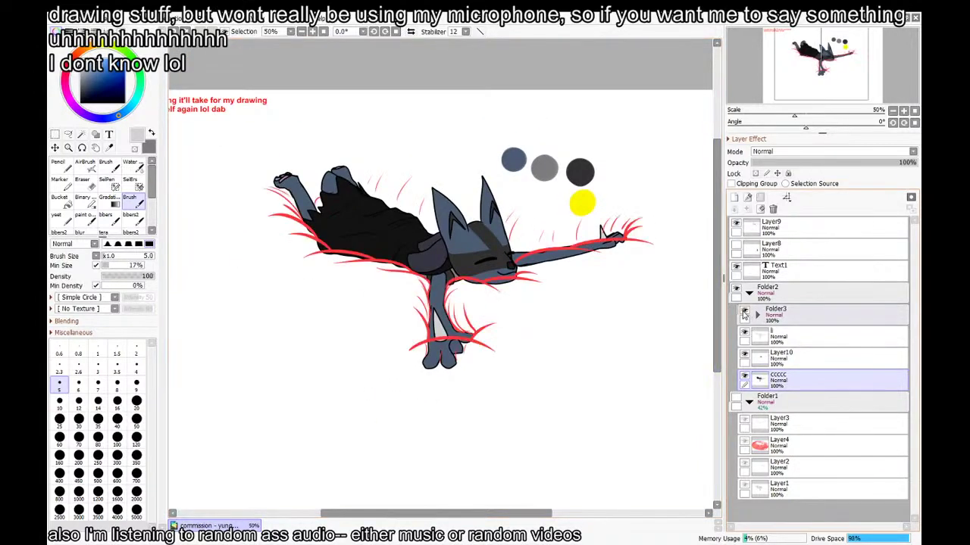
click(743, 312)
click(744, 312)
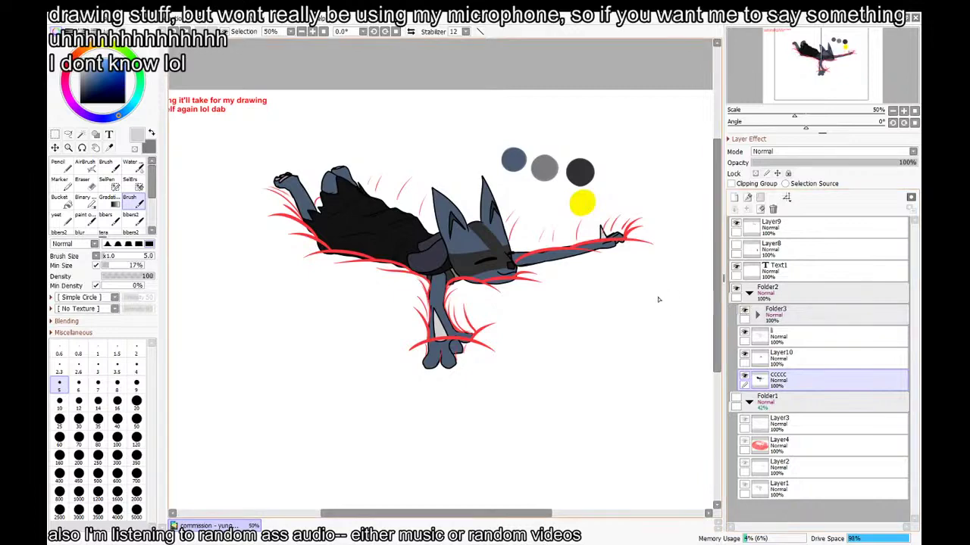
With the Snipping Tool, capture the canvas area around the character and its colour swatches, and leave the snip window
key(Tab)
scroll(685, 281, up, 1)
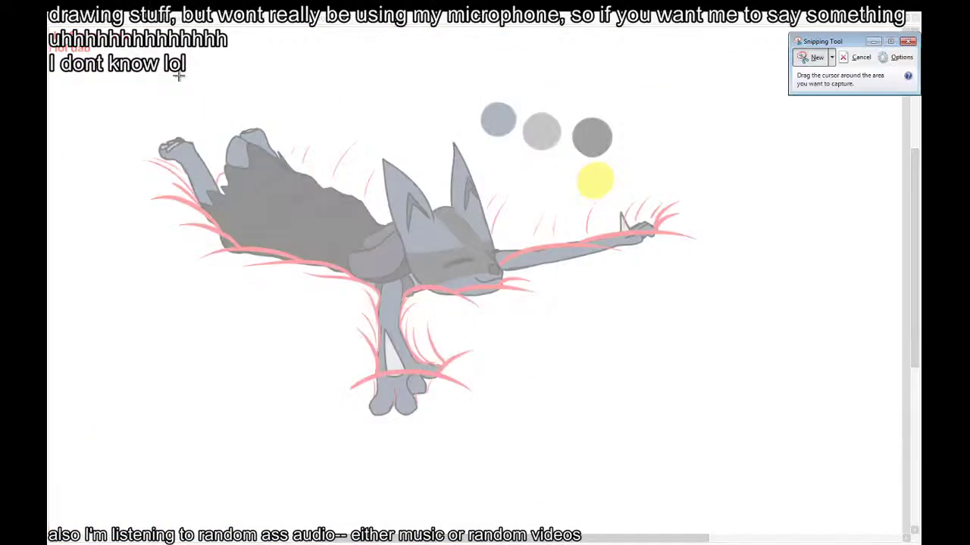
drag(121, 50, 762, 450)
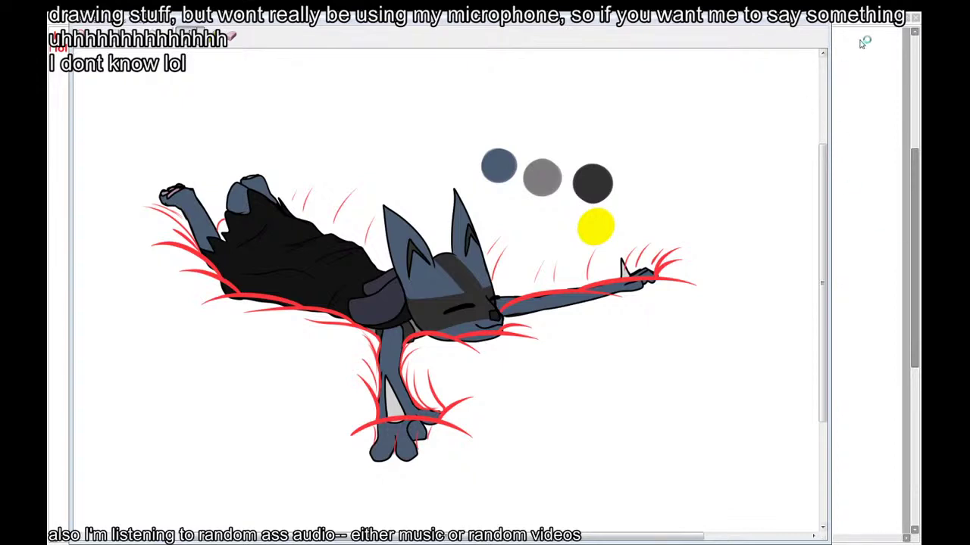
click(819, 11)
scroll(655, 296, down, 1)
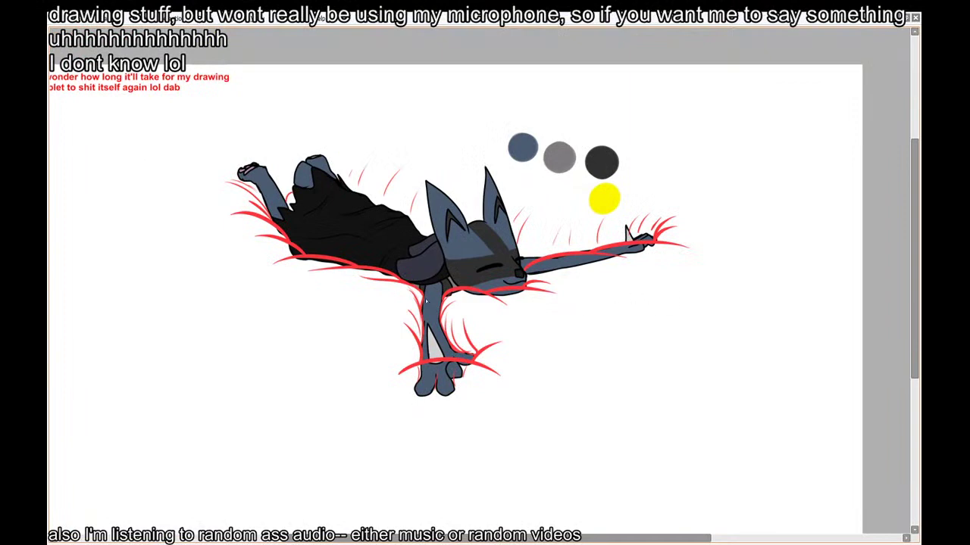
scroll(315, 288, up, 2)
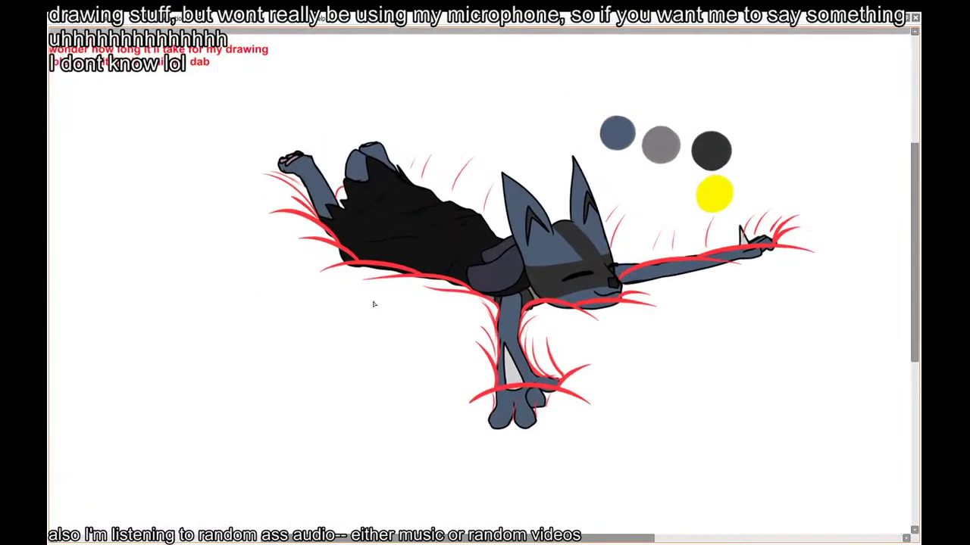
key(Tab)
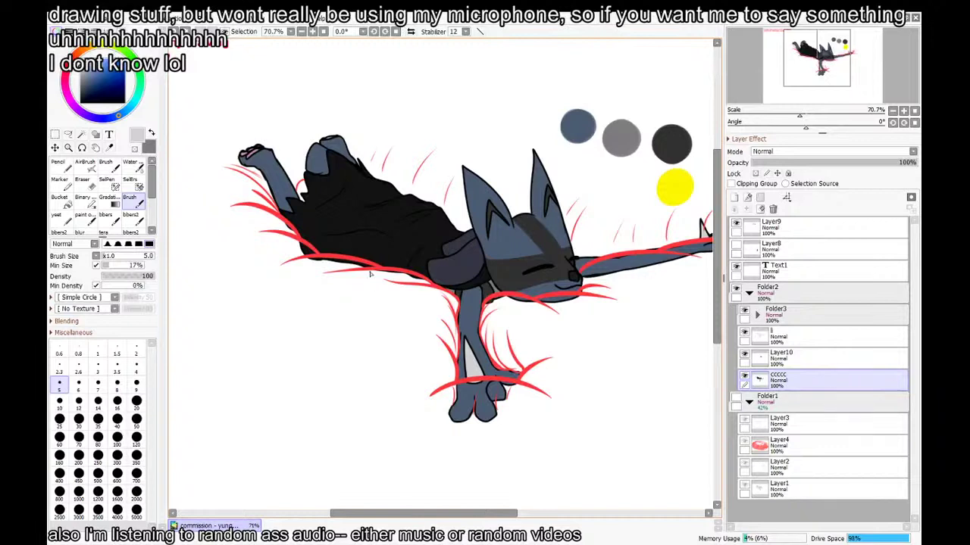
scroll(296, 248, down, 1)
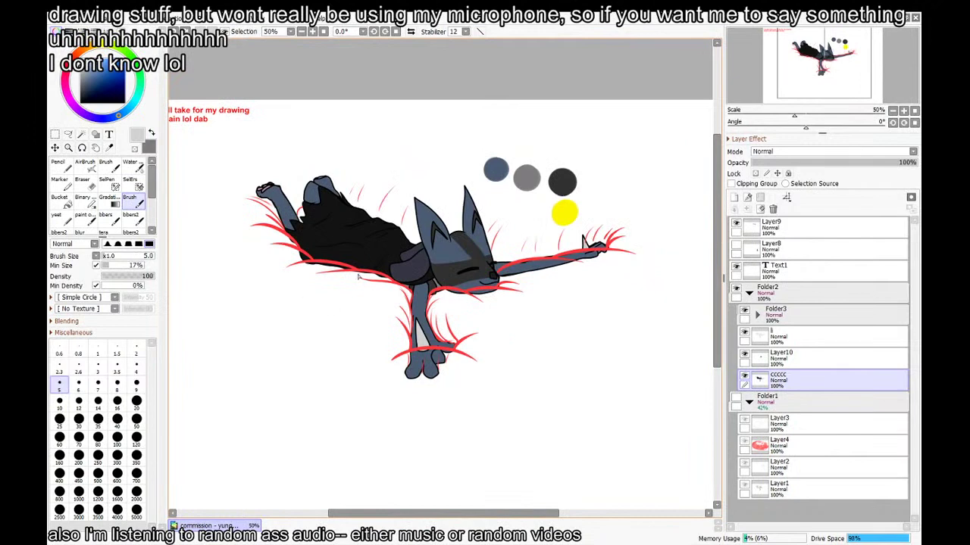
scroll(442, 246, up, 2)
scroll(442, 246, down, 1)
scroll(442, 246, up, 1)
scroll(442, 246, down, 1)
scroll(442, 246, up, 1)
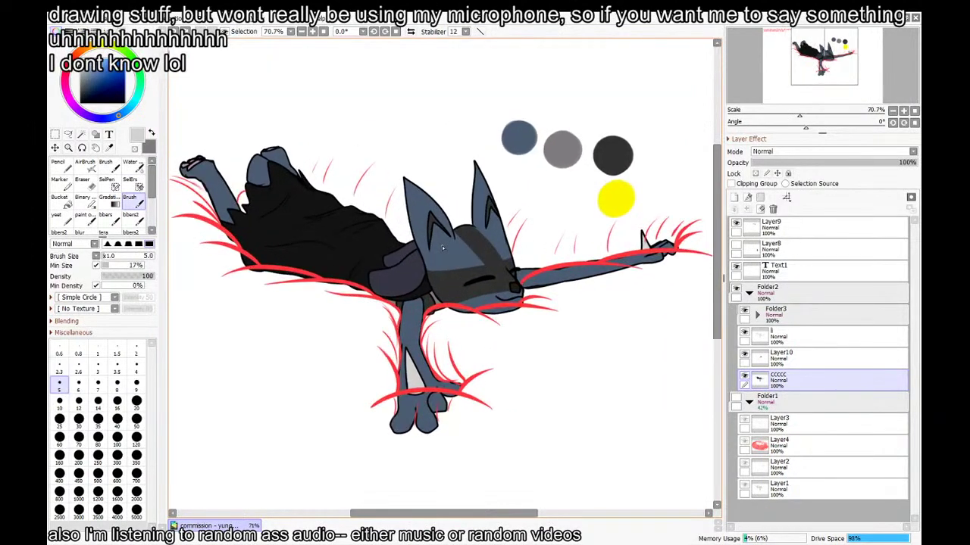
scroll(441, 246, down, 1)
scroll(442, 246, up, 1)
Expand Folder3 and rename it "b"
click(837, 337)
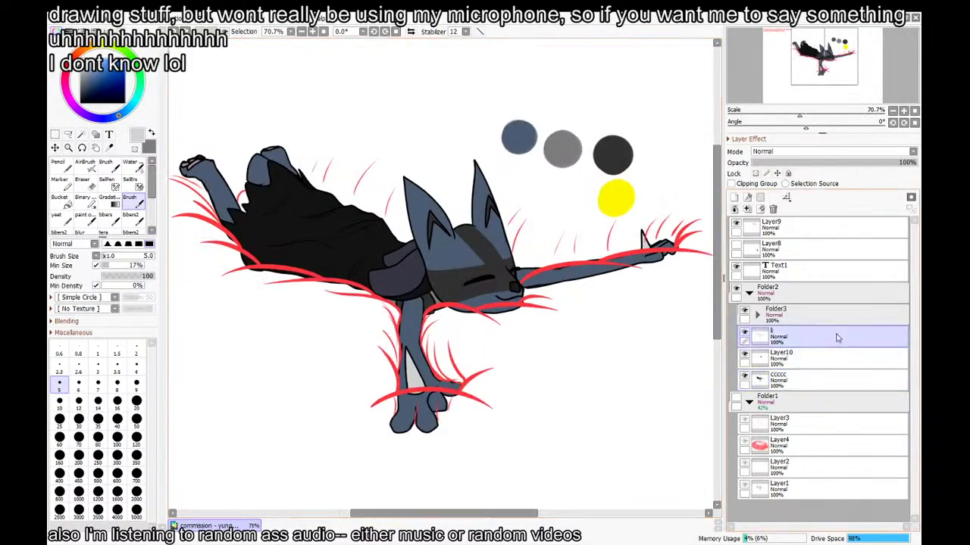
click(757, 314)
double_click(797, 318)
key(Return)
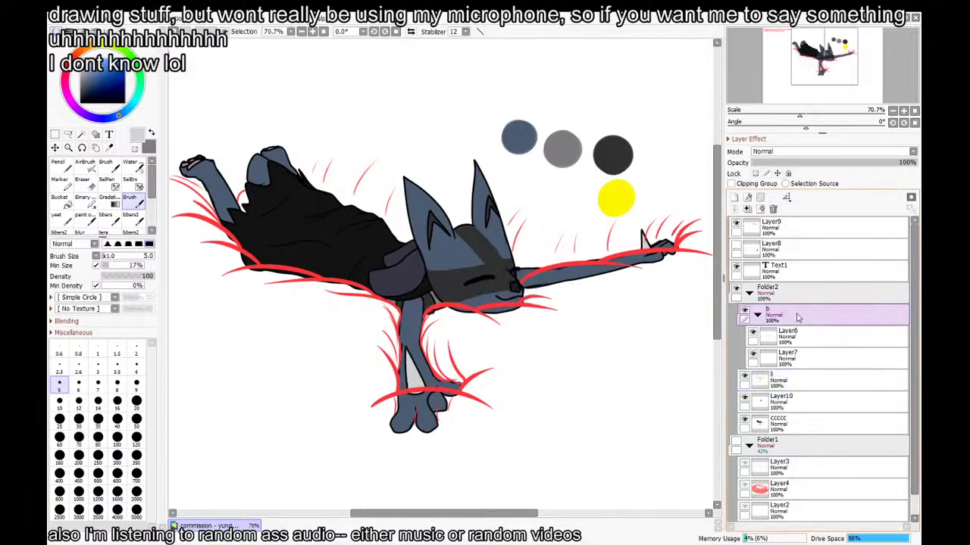
Rename Layer7 to "l" and Layer6 to "h" inside folder b
click(753, 335)
click(753, 334)
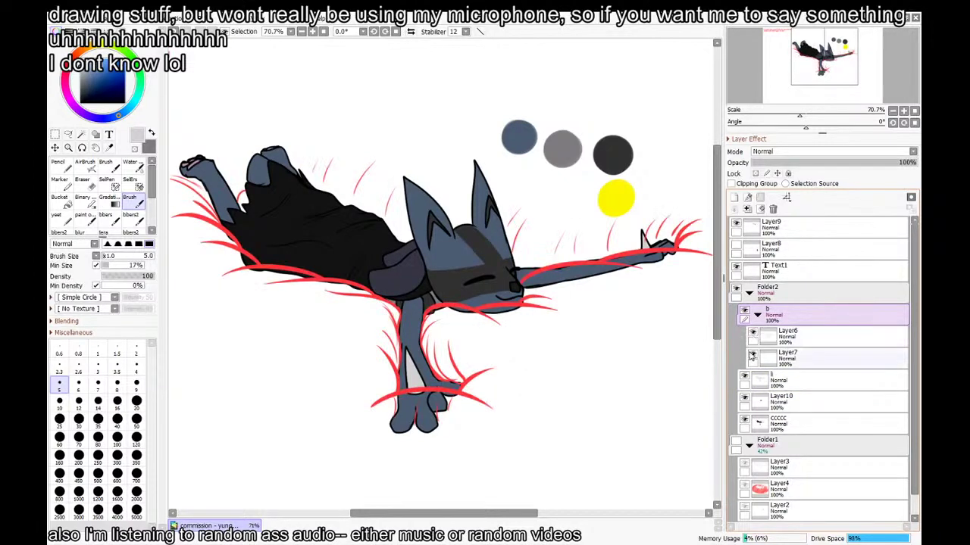
double_click(780, 362)
text(l)
key(Return)
double_click(809, 341)
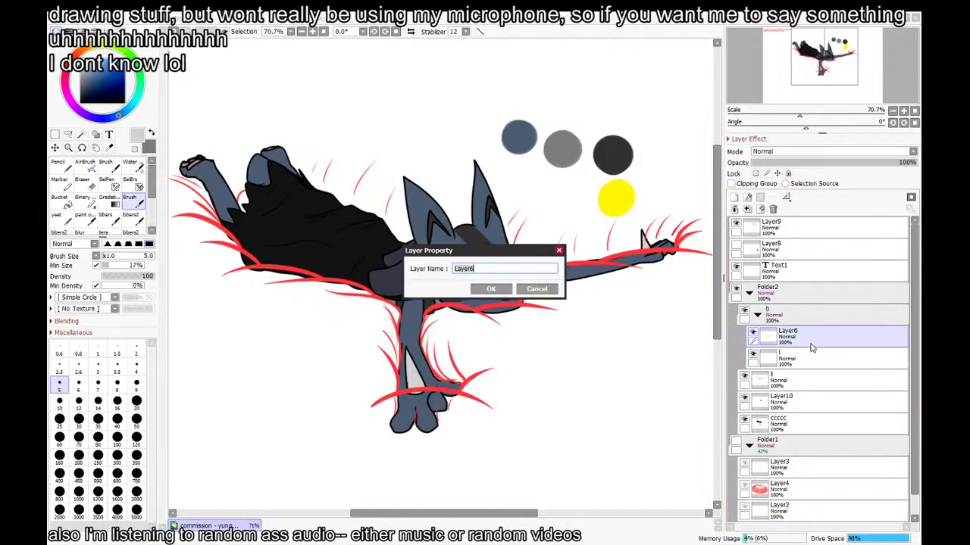
key(Return)
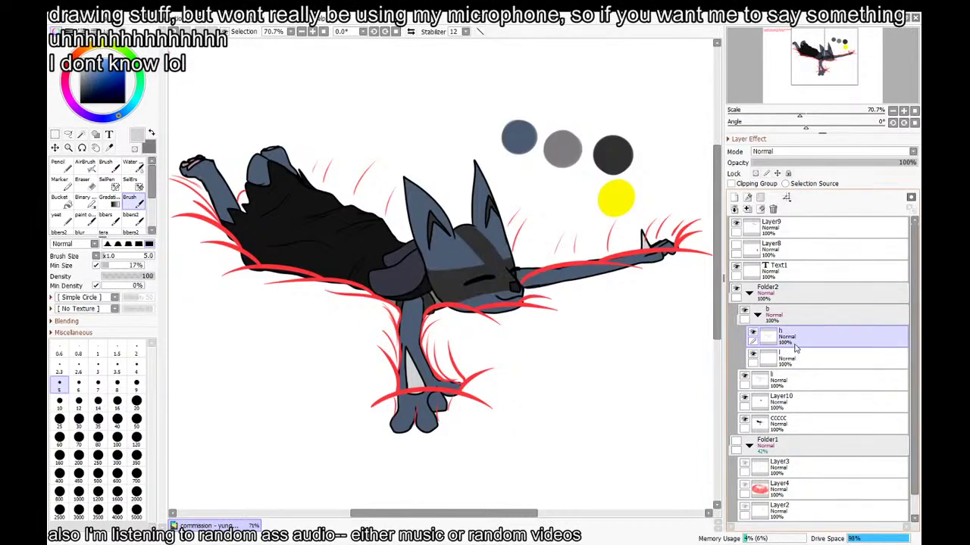
Add a new layer directly above layer l and sample the red of the existing outline strokes
click(795, 356)
click(734, 198)
scroll(625, 306, down, 2)
scroll(626, 305, up, 1)
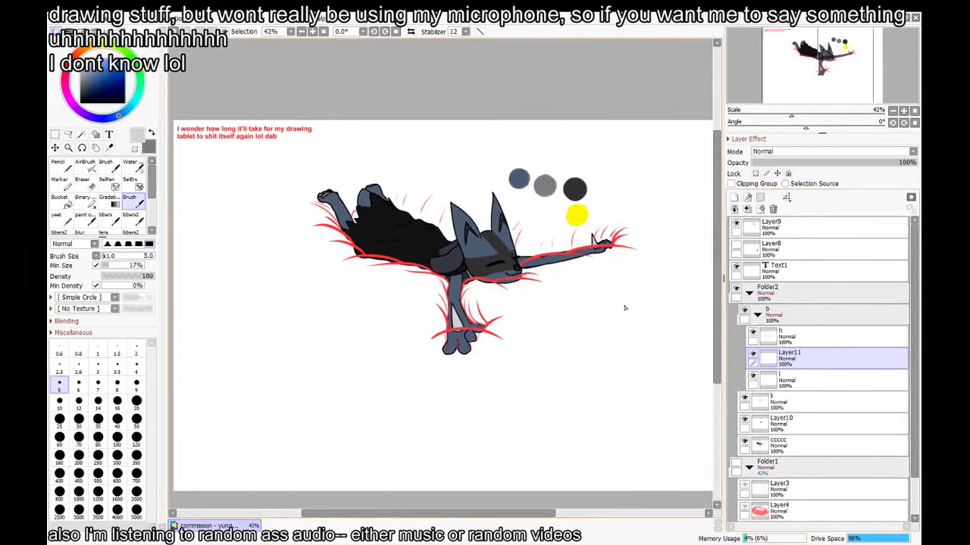
scroll(454, 295, up, 3)
scroll(439, 249, up, 3)
alt+click(440, 249)
scroll(439, 250, up, 3)
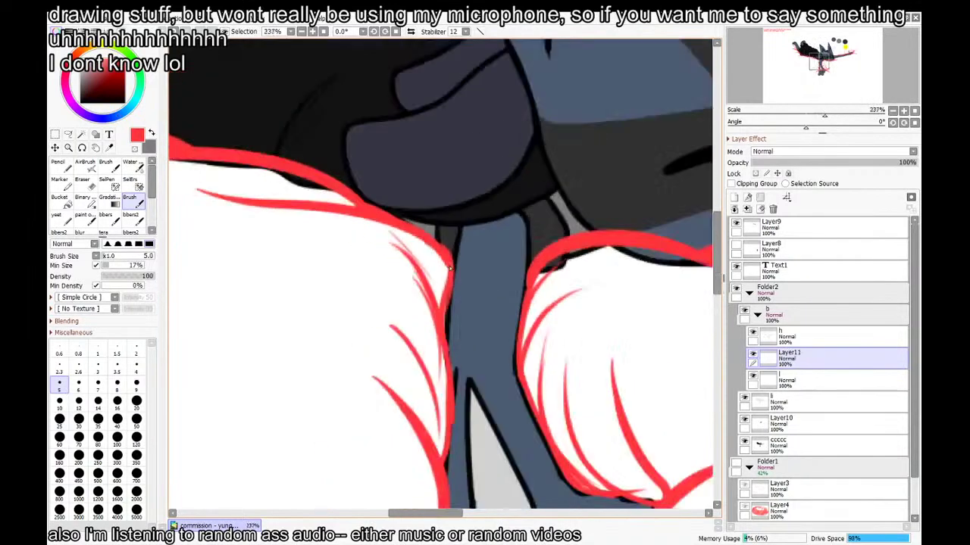
Hide the interface panels so only the canvas shows, with the whole character in view
scroll(439, 250, down, 4)
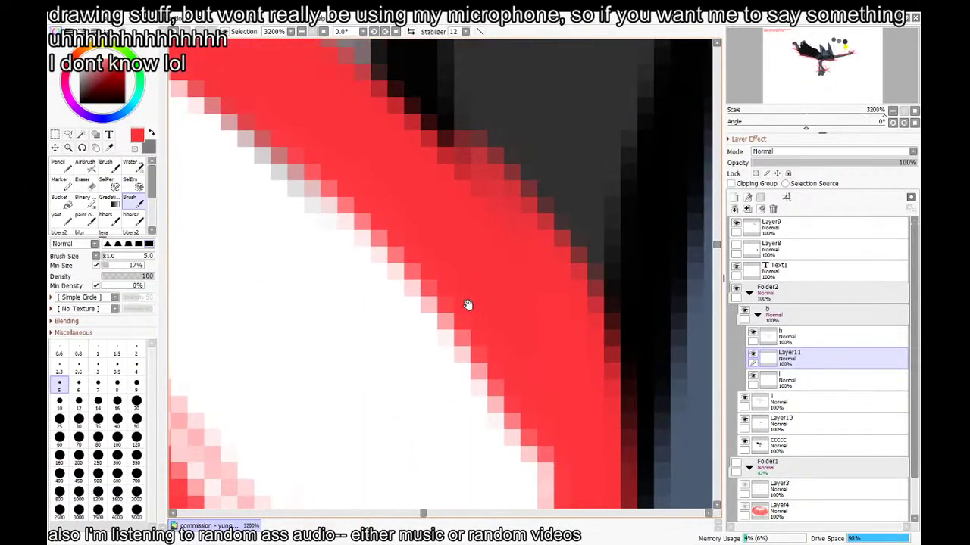
scroll(409, 235, down, 5)
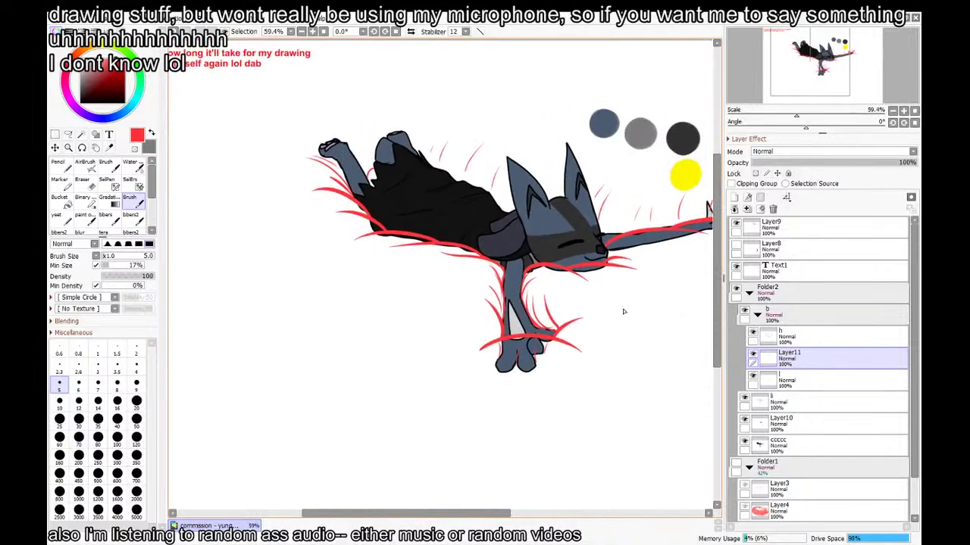
key(Tab)
scroll(624, 311, up, 2)
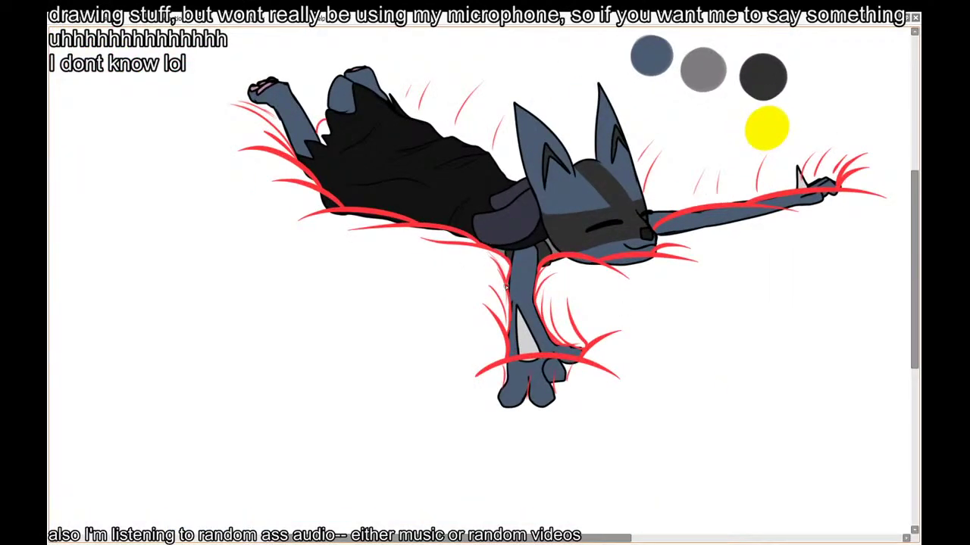
drag(505, 284, 301, 220)
key(ctrl+z)
drag(508, 278, 279, 220)
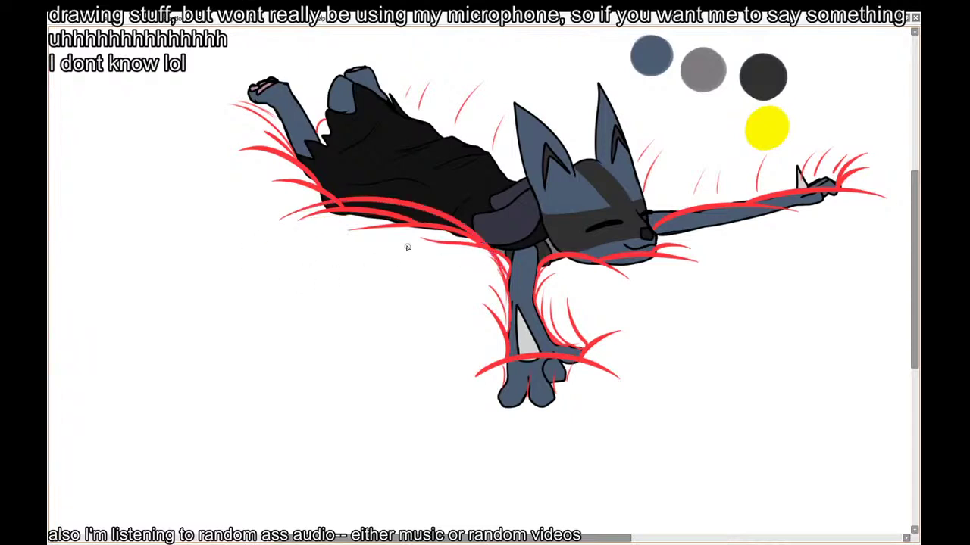
drag(407, 247, 429, 266)
key(ctrl+z)
drag(531, 303, 283, 244)
key(ctrl+z)
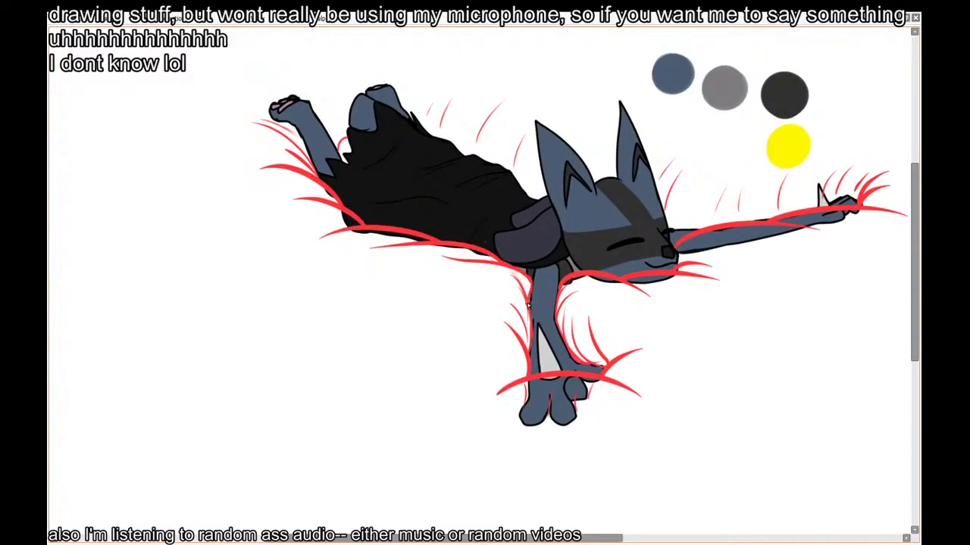
mouse_move(528, 305)
mouse_down()
mouse_move(411, 199)
mouse_move(335, 190)
mouse_move(507, 262)
mouse_move(341, 204)
mouse_up()
key(ctrl+z)
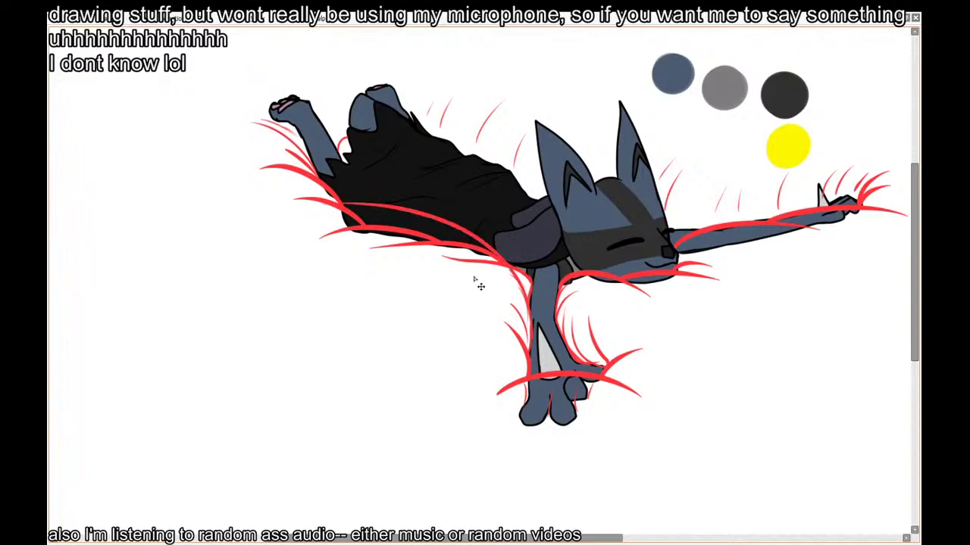
key(ctrl+z)
drag(525, 292, 216, 238)
key(ctrl+y)
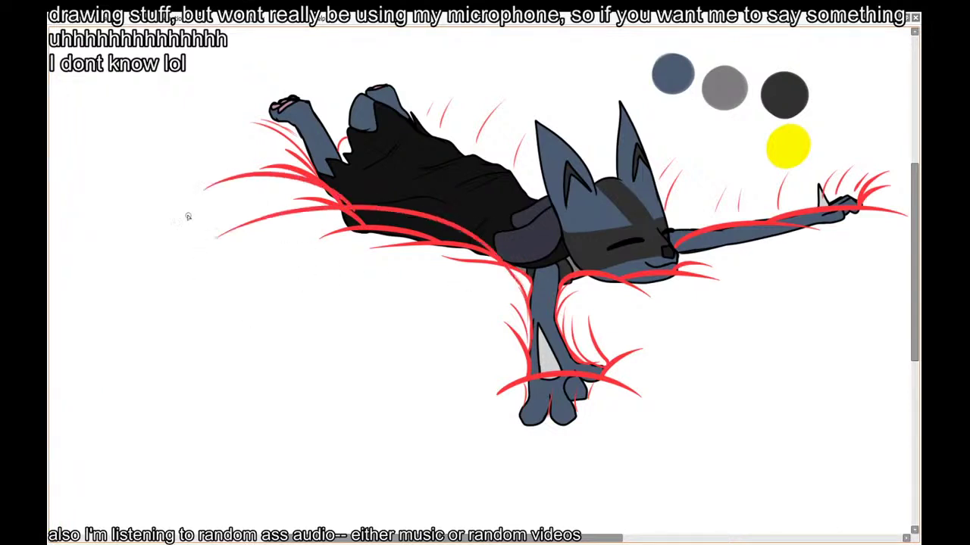
key(ctrl+z)
key(ctrl+y)
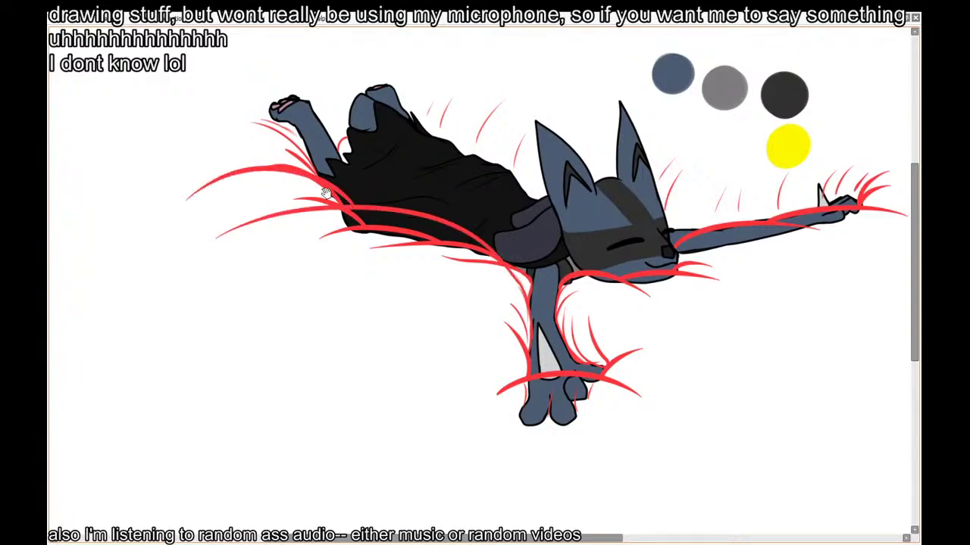
drag(326, 194, 347, 222)
drag(306, 172, 354, 241)
key(ctrl+z)
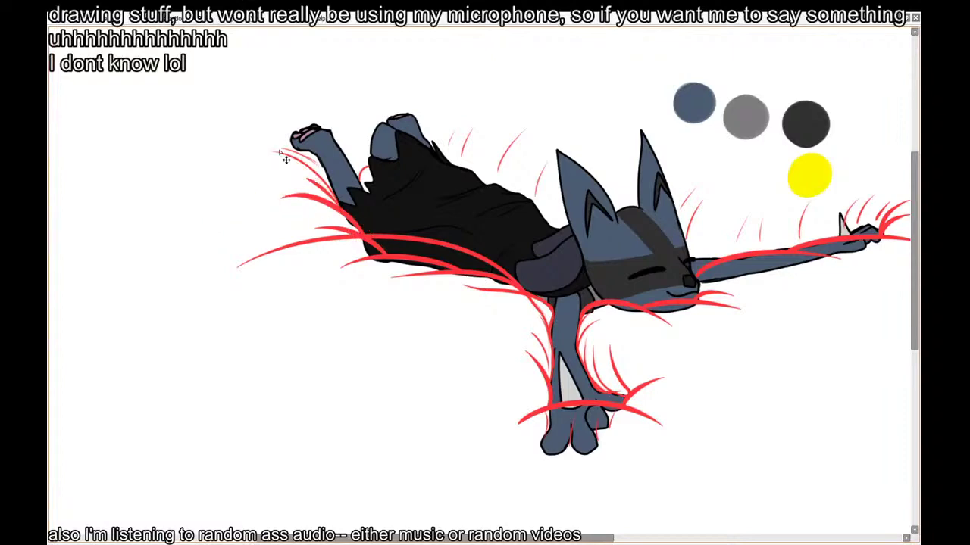
drag(262, 134, 379, 244)
key(ctrl+z)
key(ctrl+z)
Draw the upper-left arc of a large red oval around the character, running to the canvas's left edge
scroll(409, 259, down, 4)
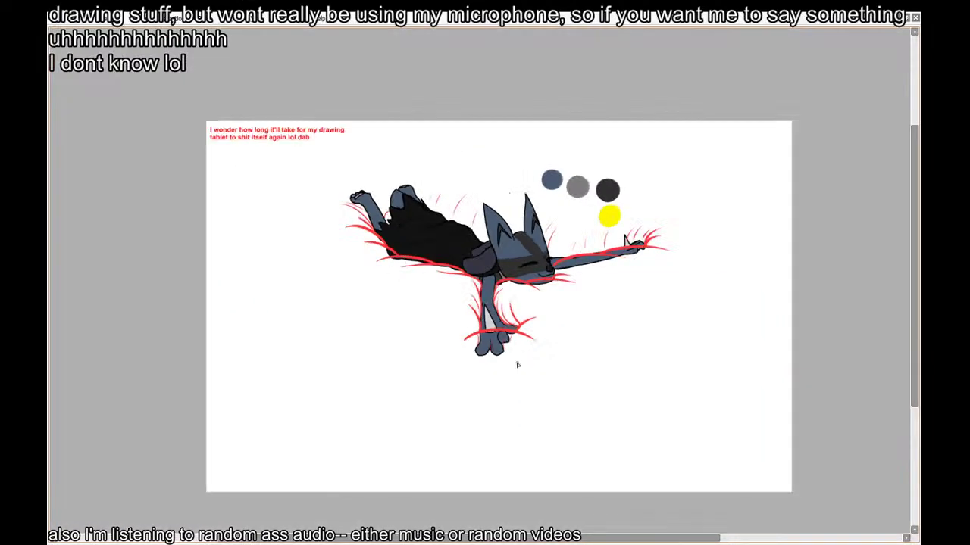
scroll(547, 370, up, 2)
drag(544, 353, 558, 351)
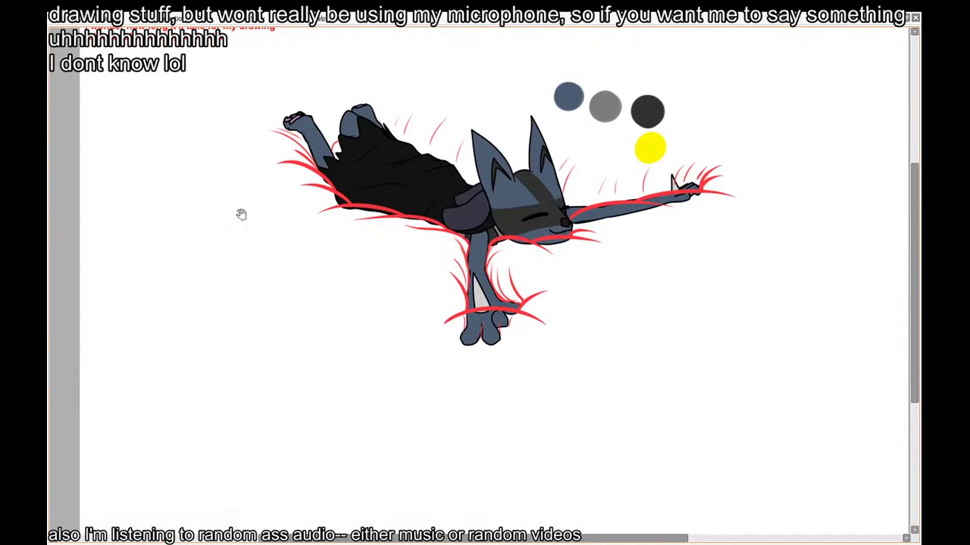
drag(240, 215, 266, 242)
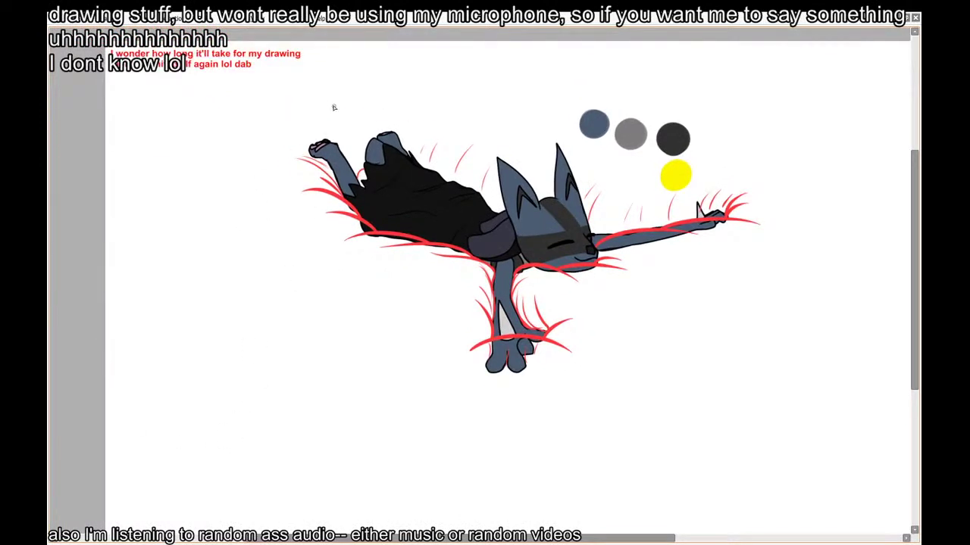
mouse_move(326, 79)
mouse_down()
mouse_move(230, 89)
mouse_move(74, 294)
mouse_up()
drag(226, 373, 203, 282)
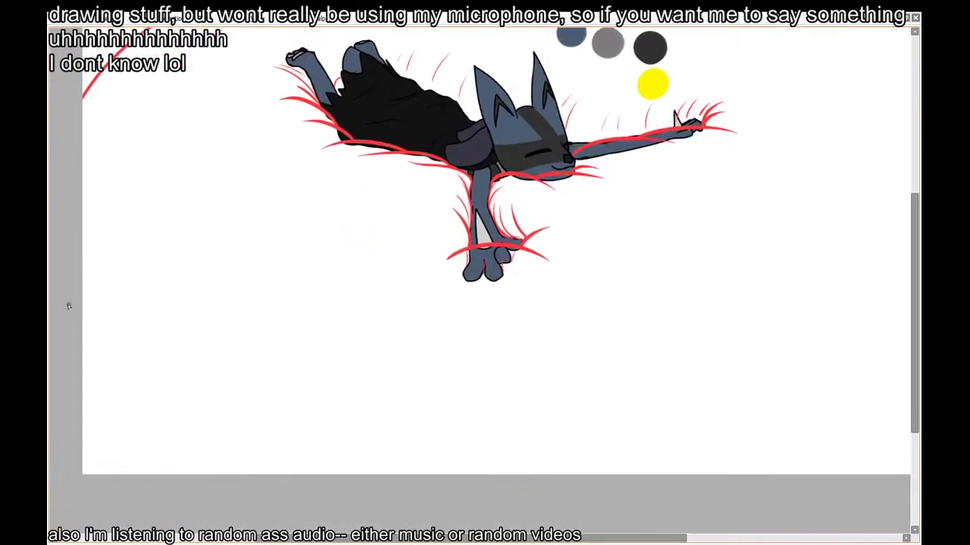
drag(68, 306, 242, 471)
drag(612, 338, 594, 414)
drag(290, 319, 313, 312)
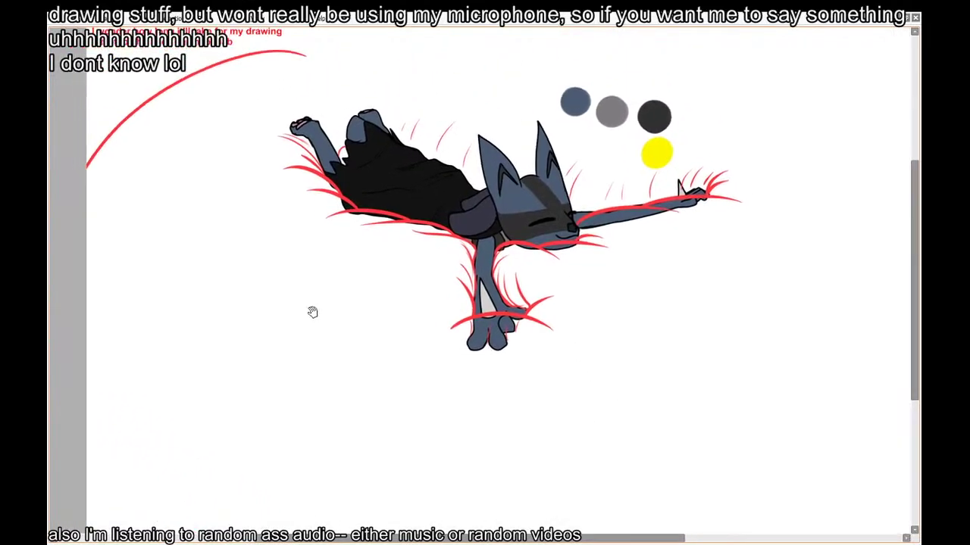
Draw the oval's lower-left arc from the canvas's left edge to its bottom edge and save the canvas
drag(74, 352, 356, 543)
drag(374, 461, 338, 396)
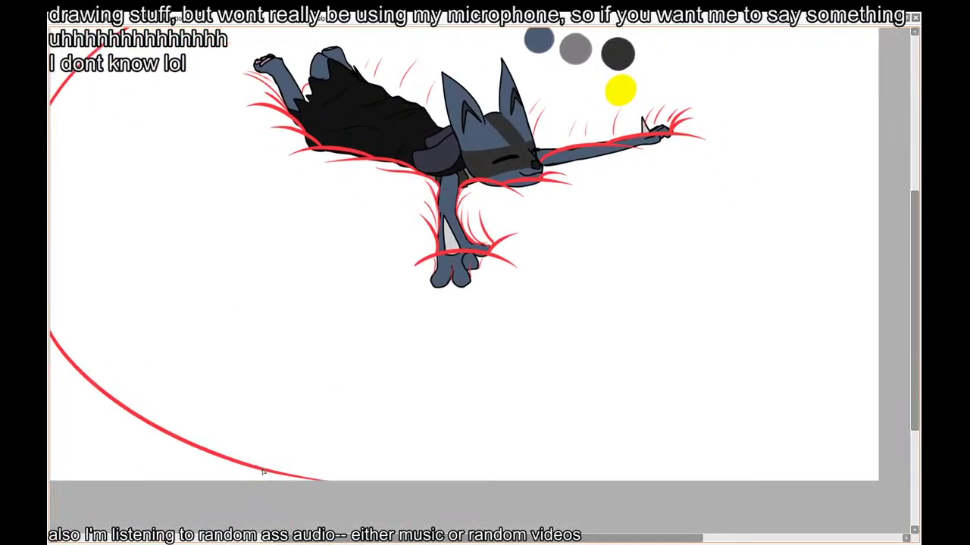
drag(247, 466, 348, 481)
key(ctrl+z)
scroll(528, 329, up, 3)
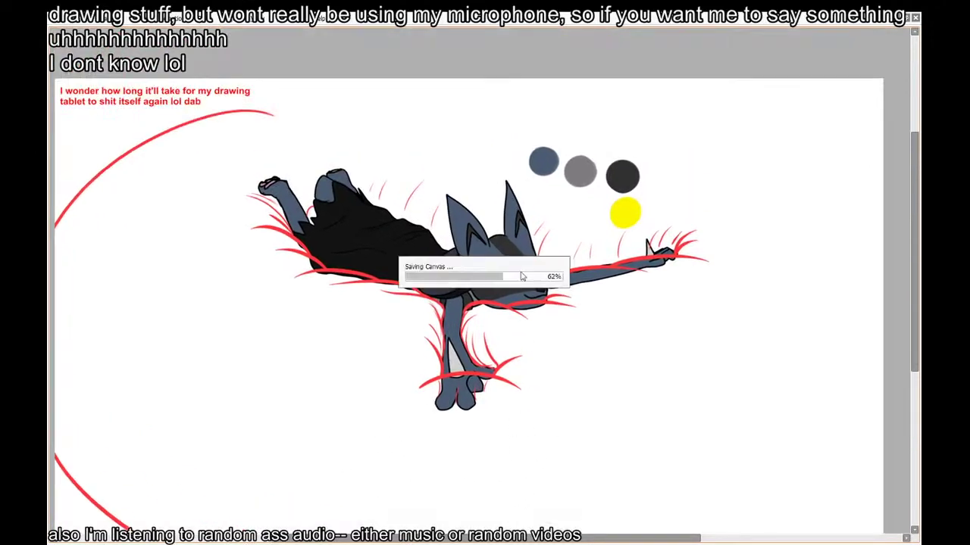
Extend the oval with a curved red stroke along the top, passing above the colour swatches
mouse_move(211, 119)
mouse_down()
mouse_move(400, 113)
mouse_move(627, 151)
mouse_up()
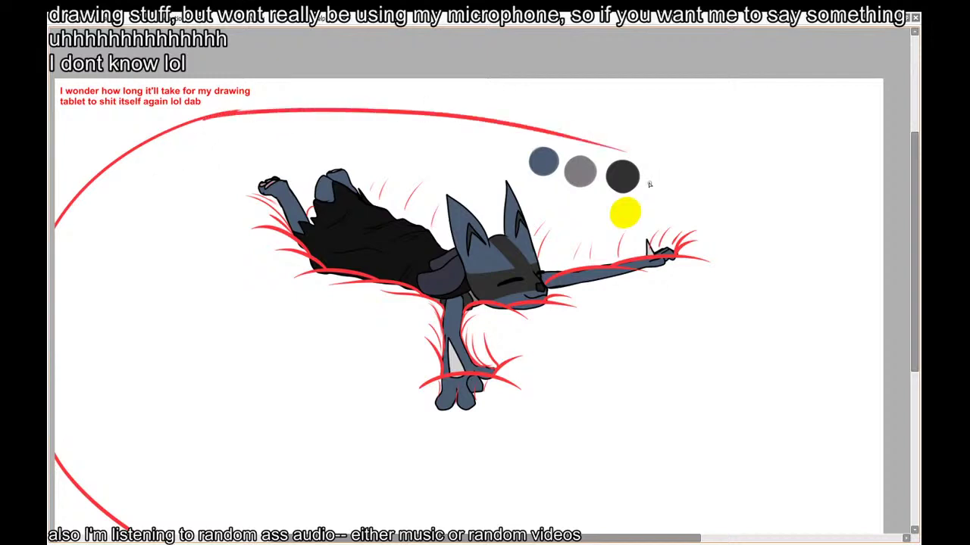
key(ctrl+z)
drag(224, 113, 650, 143)
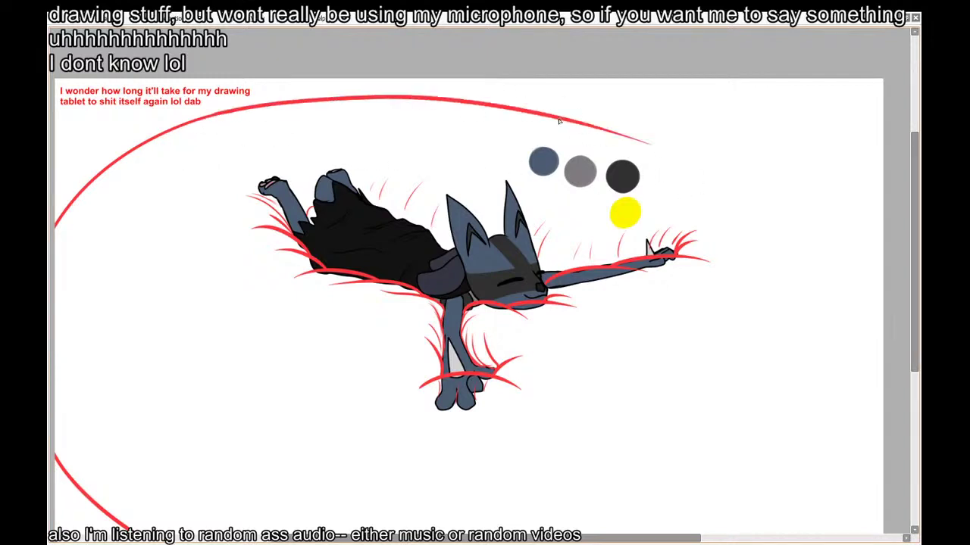
Draw the oval's right-hand arc from beside the outstretched arm up to the top of the canvas, redoing rough attempts
mouse_move(595, 129)
mouse_down()
mouse_move(823, 381)
mouse_move(824, 394)
mouse_up()
drag(779, 367, 674, 302)
key(ctrl+z)
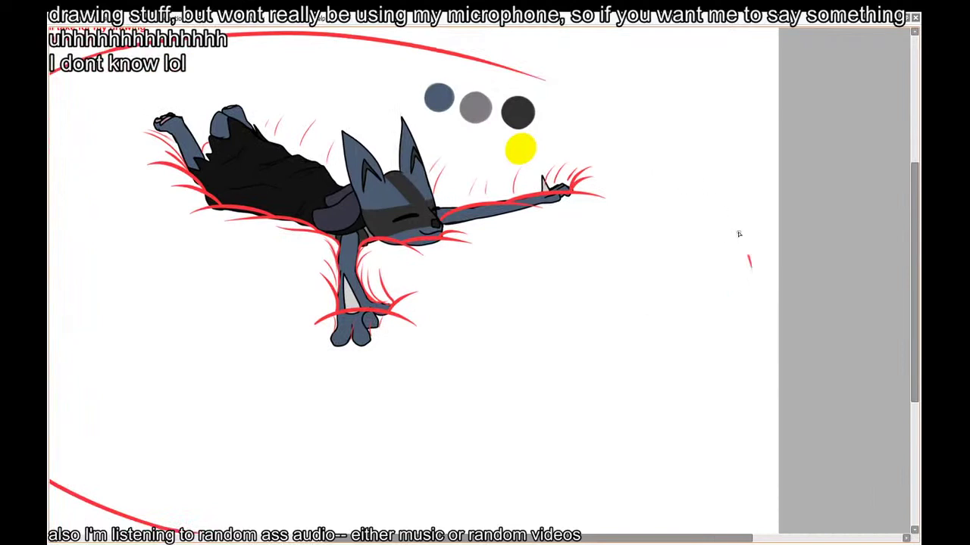
drag(739, 234, 340, 43)
drag(314, 79, 313, 125)
key(ctrl+z)
mouse_move(751, 356)
mouse_down()
mouse_move(759, 273)
mouse_move(591, 96)
mouse_move(236, 93)
mouse_up()
key(ctrl+z)
mouse_move(725, 401)
mouse_down()
mouse_move(346, 72)
mouse_move(315, 76)
mouse_up()
Erase the earlier top stroke and bridge the gap between the left and right arcs with a new red curve
mouse_move(212, 87)
mouse_down()
mouse_move(310, 85)
mouse_move(563, 137)
mouse_up()
key(n)
mouse_move(190, 83)
mouse_down()
mouse_move(275, 74)
mouse_move(559, 99)
mouse_up()
key(ctrl+z)
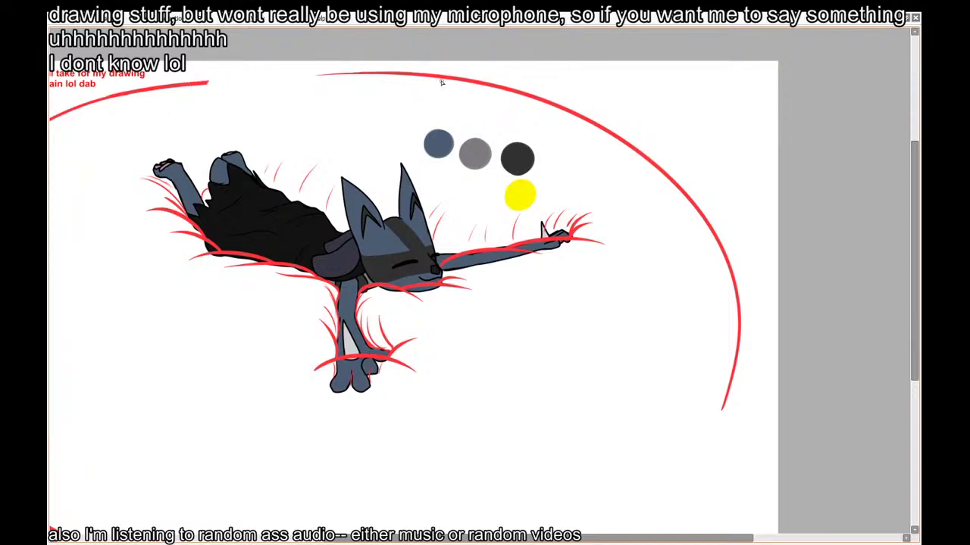
drag(442, 79, 117, 81)
drag(356, 148, 506, 217)
key(ctrl+z)
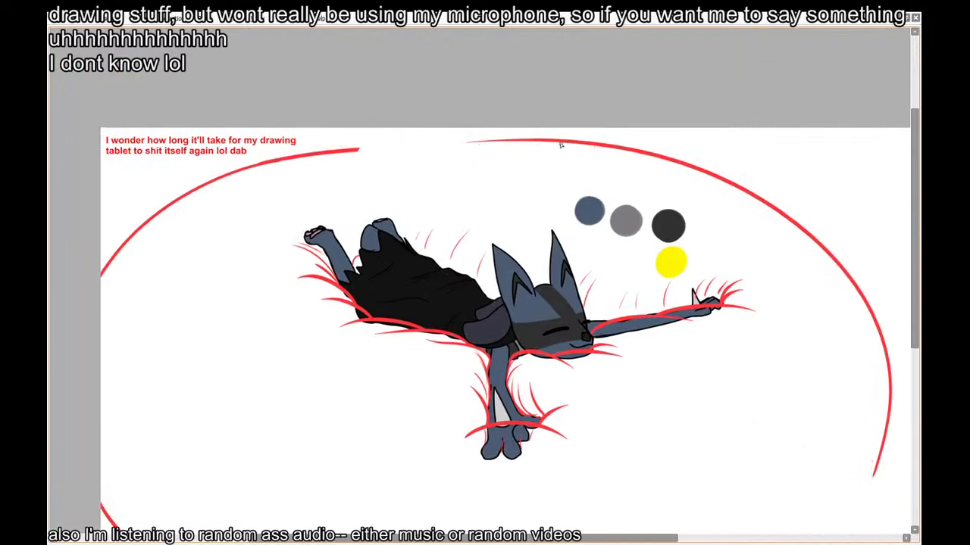
drag(547, 142, 296, 155)
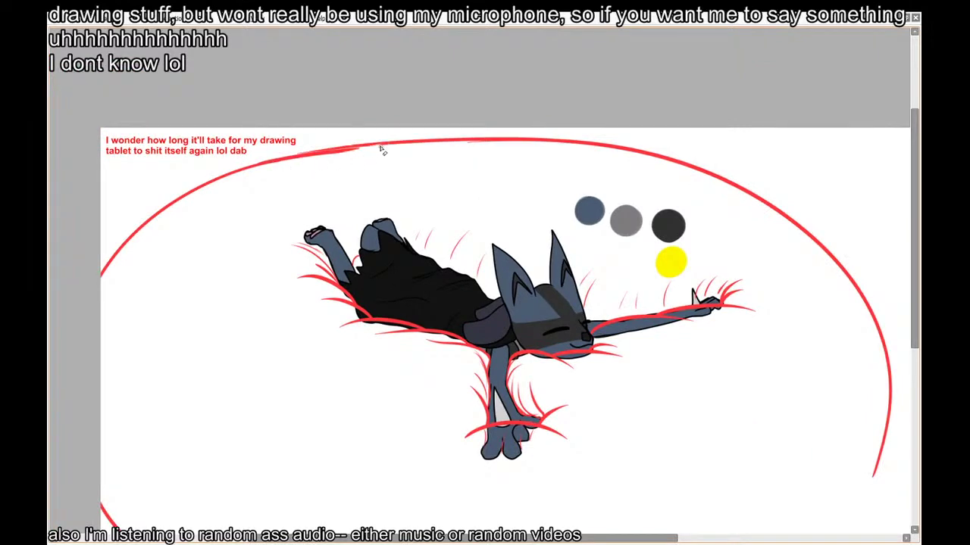
drag(382, 151, 268, 165)
Erase the rough overlaps along the oval's top and reopen a gap between the left and right arcs
scroll(340, 159, up, 3)
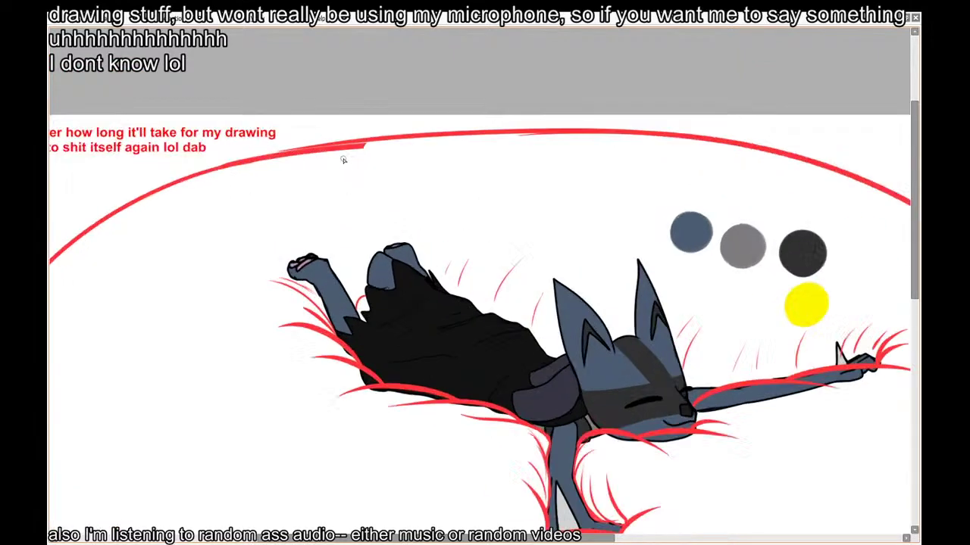
key(e)
mouse_move(372, 150)
mouse_down()
mouse_move(178, 186)
mouse_move(398, 138)
mouse_up()
key(n)
key(ctrl+z)
mouse_move(139, 182)
mouse_down()
mouse_move(319, 142)
mouse_move(716, 133)
mouse_move(667, 117)
mouse_move(258, 149)
mouse_move(151, 196)
mouse_move(241, 151)
mouse_move(527, 118)
mouse_move(803, 140)
mouse_up()
key(ctrl+z)
key(ctrl+z)
key(e)
mouse_move(735, 140)
mouse_down()
mouse_move(587, 135)
mouse_move(834, 138)
mouse_up()
key(n)
drag(748, 143, 544, 163)
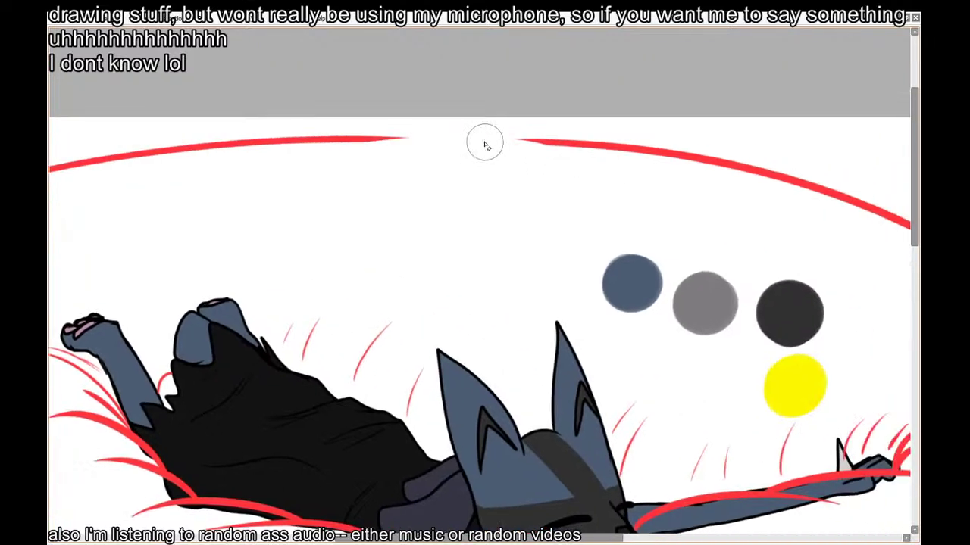
key(ctrl+z)
key(ctrl+z)
drag(708, 193, 523, 172)
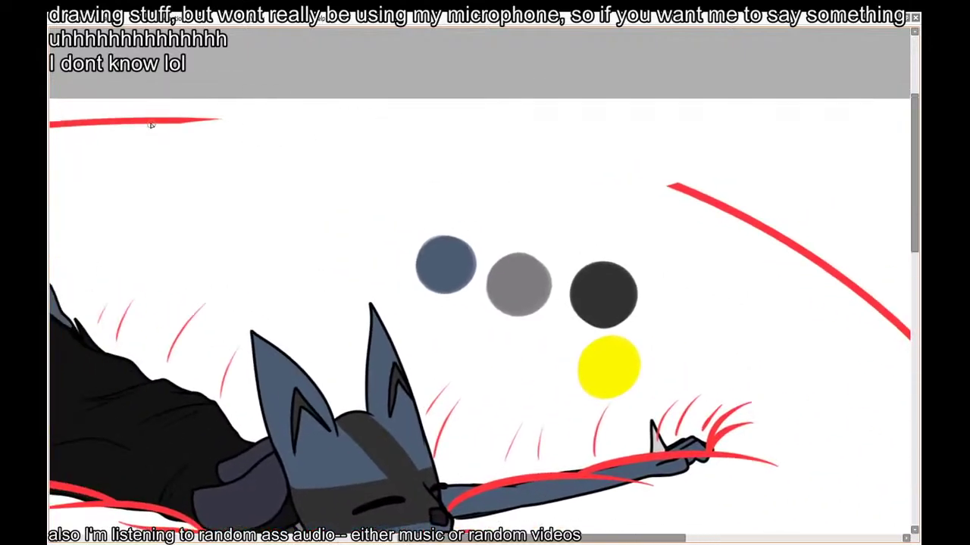
Join the left and right arcs with one long red curve and clean up the overlap above the swatches
mouse_move(152, 124)
mouse_down()
mouse_move(277, 121)
mouse_move(602, 170)
mouse_move(856, 296)
mouse_up()
drag(741, 251, 505, 198)
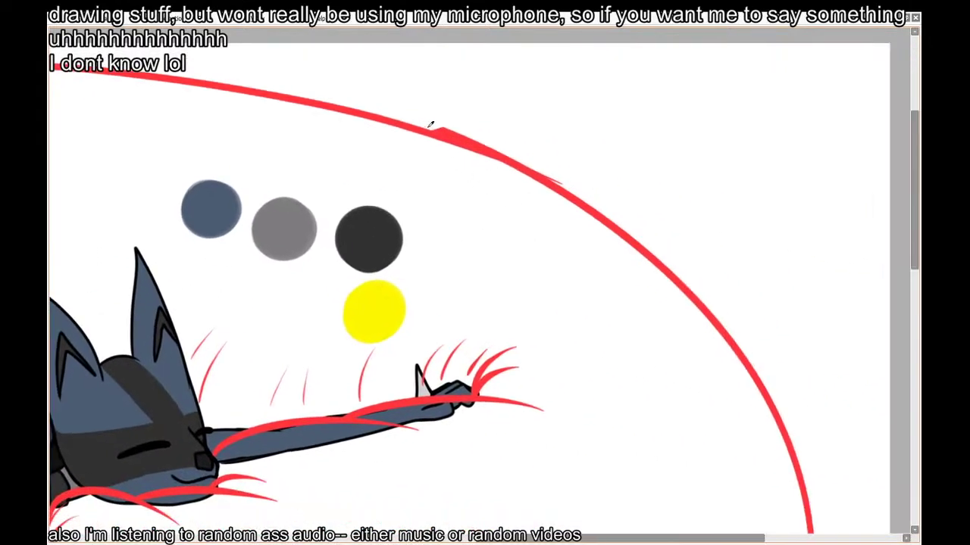
mouse_move(402, 126)
mouse_down()
mouse_move(520, 157)
mouse_move(563, 190)
mouse_up()
key(ctrl+z)
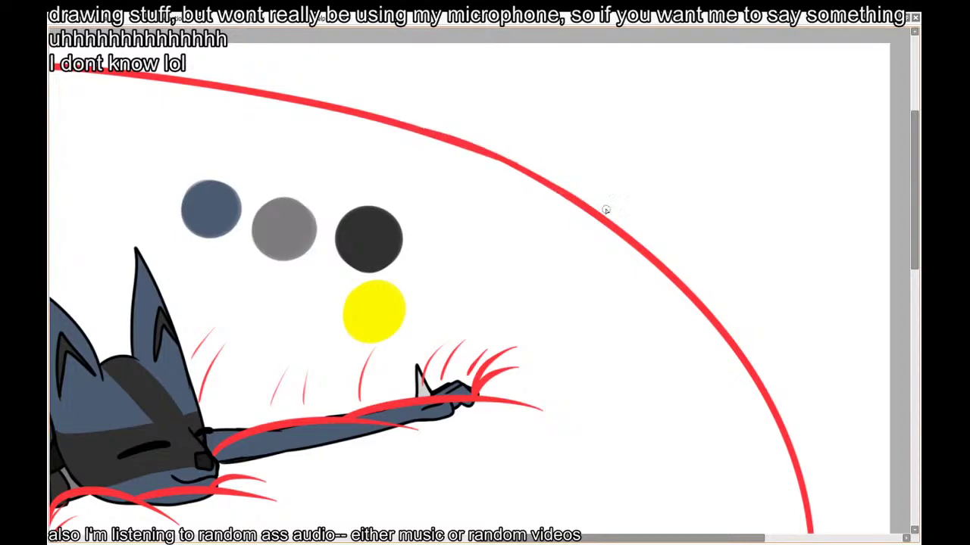
Erase the right-hand arc and redraw it as a wider curve reaching the canvas's right edge
scroll(631, 211, down, 4)
drag(630, 340, 672, 275)
scroll(698, 241, up, 1)
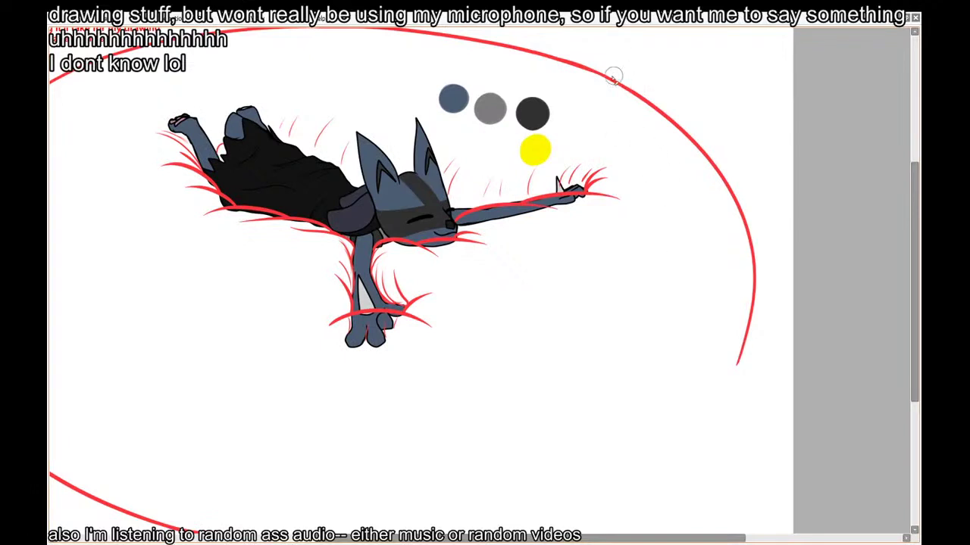
mouse_move(614, 76)
mouse_down()
mouse_move(708, 152)
mouse_move(748, 284)
mouse_move(701, 394)
mouse_up()
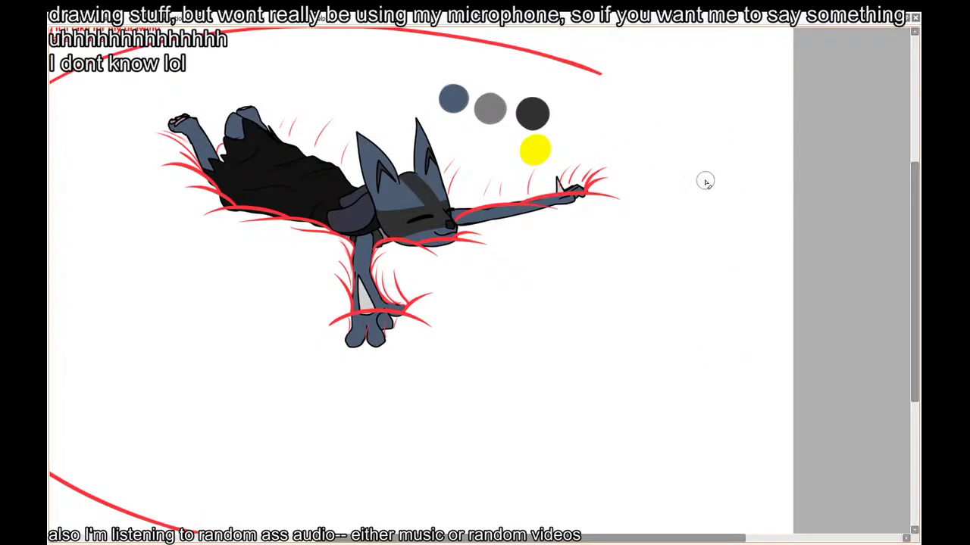
drag(621, 85, 793, 283)
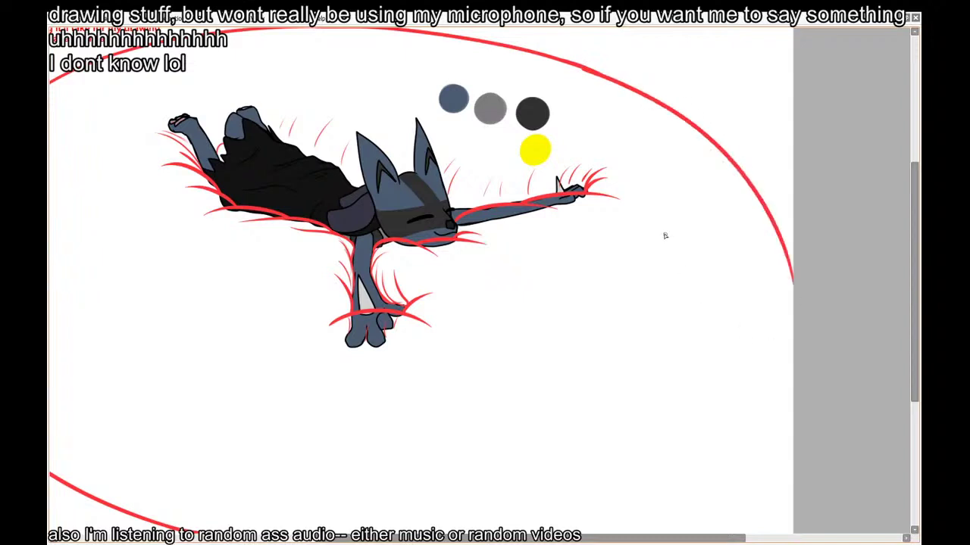
Redraw the oval's right side as a wide red curve running off the canvas edge and continue it to the canvas's bottom edge
key(ctrl+z)
mouse_move(588, 71)
mouse_down()
mouse_move(741, 189)
mouse_move(729, 445)
mouse_up()
mouse_move(689, 334)
mouse_down()
mouse_move(708, 260)
mouse_move(687, 323)
mouse_up()
key(ctrl+z)
mouse_move(585, 57)
mouse_down()
mouse_move(647, 88)
mouse_move(808, 283)
mouse_move(671, 491)
mouse_up()
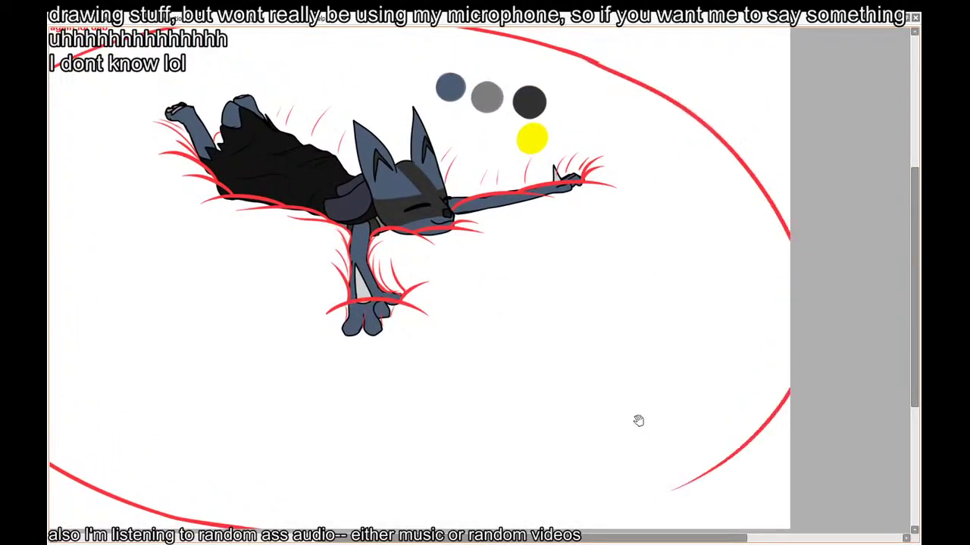
drag(636, 420, 706, 339)
drag(805, 364, 545, 444)
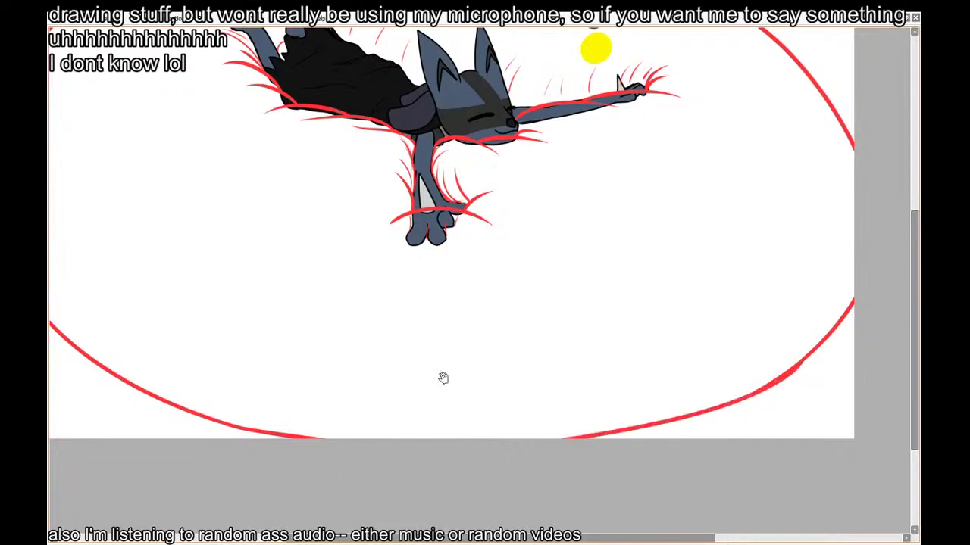
mouse_move(638, 314)
mouse_down()
mouse_move(585, 395)
mouse_move(635, 428)
mouse_up()
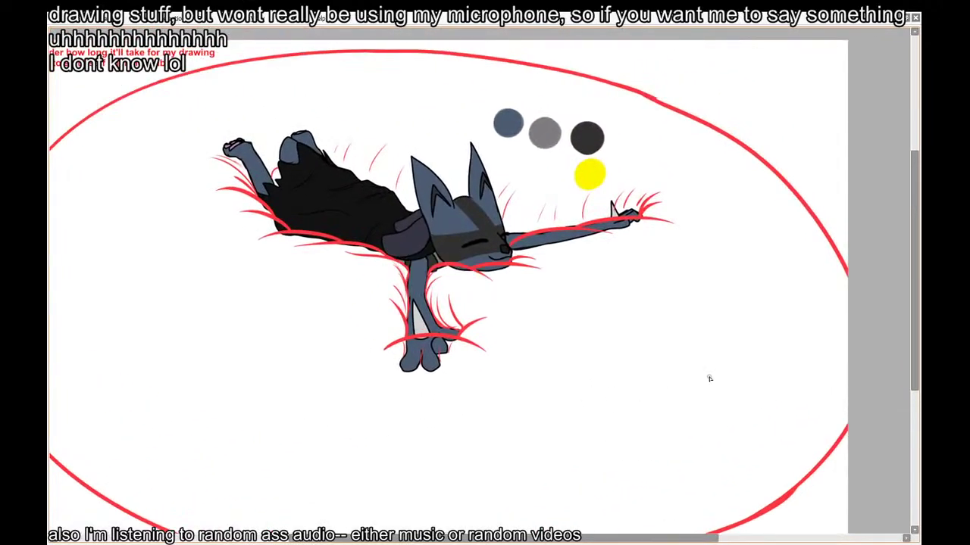
Smooth the rough joint in the red oval line above the color swatches with additional strokes along the curve
scroll(739, 77, up, 3)
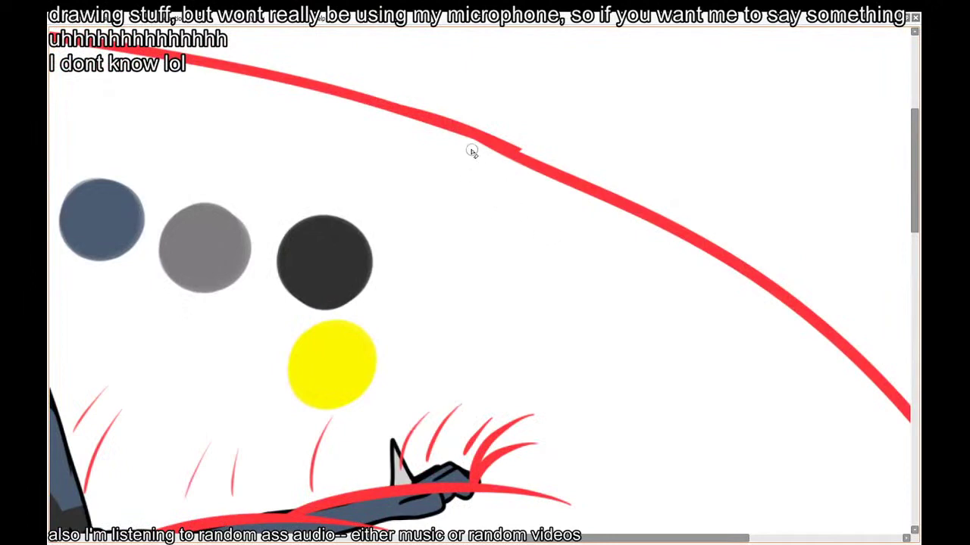
drag(471, 152, 702, 268)
drag(509, 160, 670, 233)
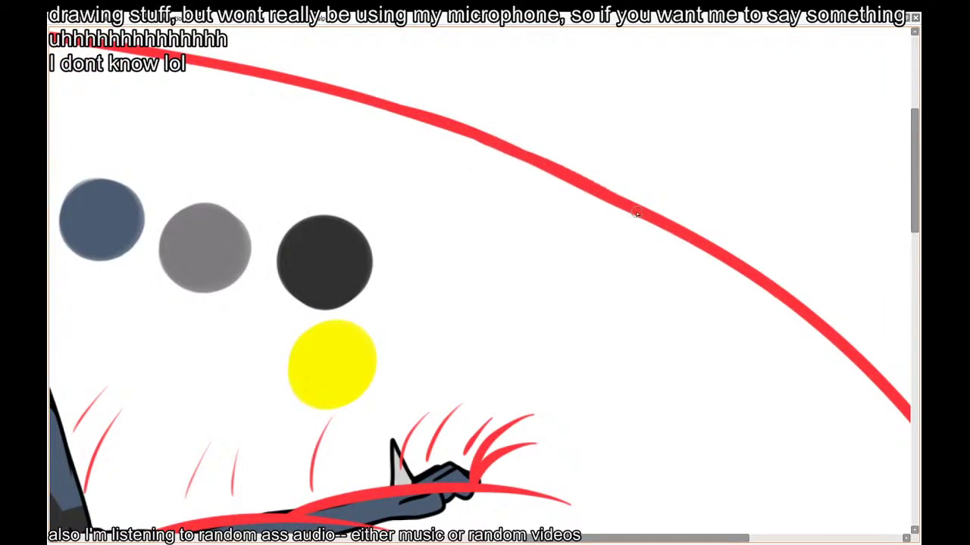
scroll(636, 214, down, 5)
scroll(512, 279, up, 1)
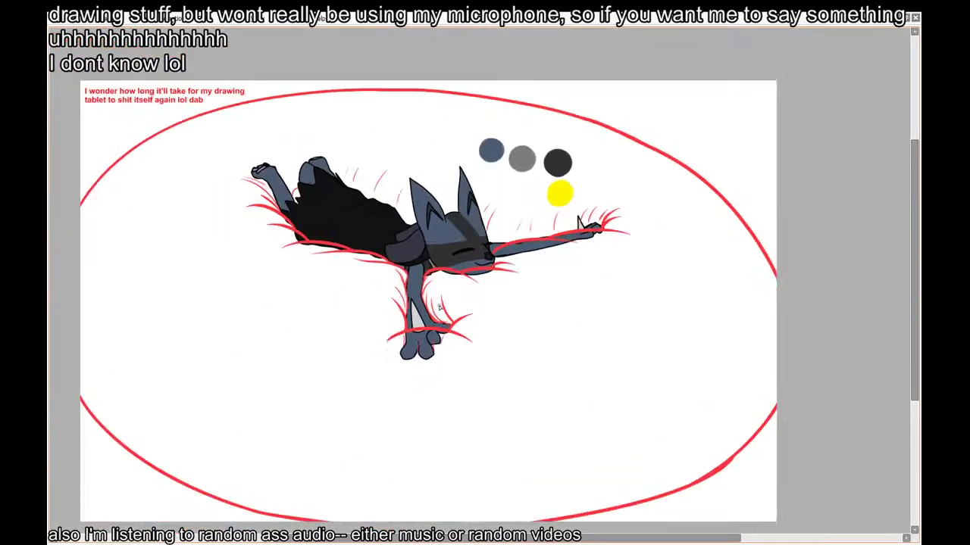
Bring back the interface and hide Layer9, which holds the color swatches
key(Tab)
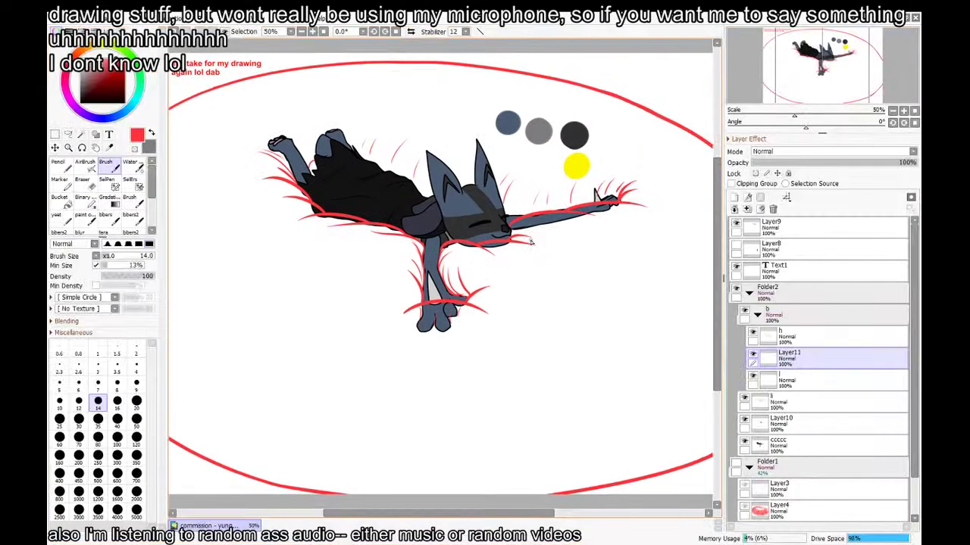
click(736, 225)
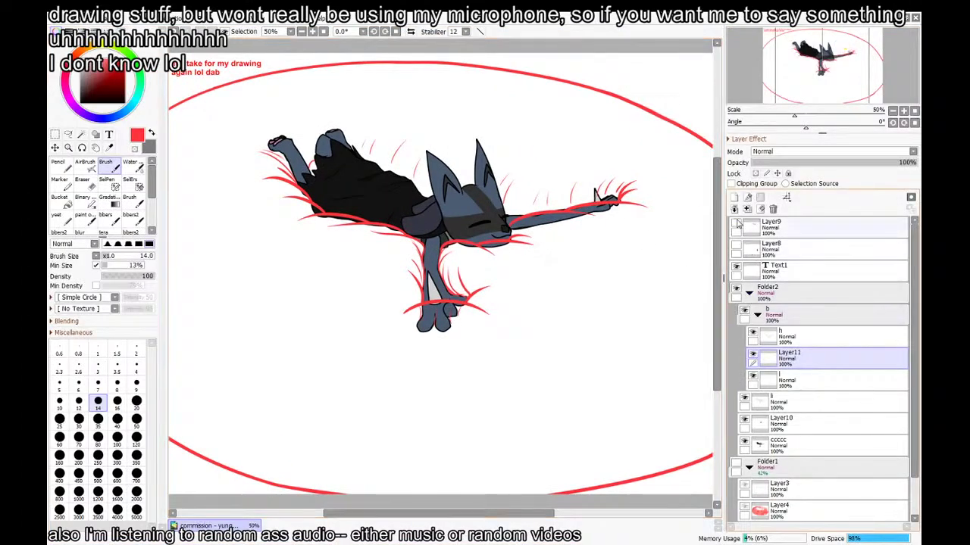
scroll(532, 232, down, 1)
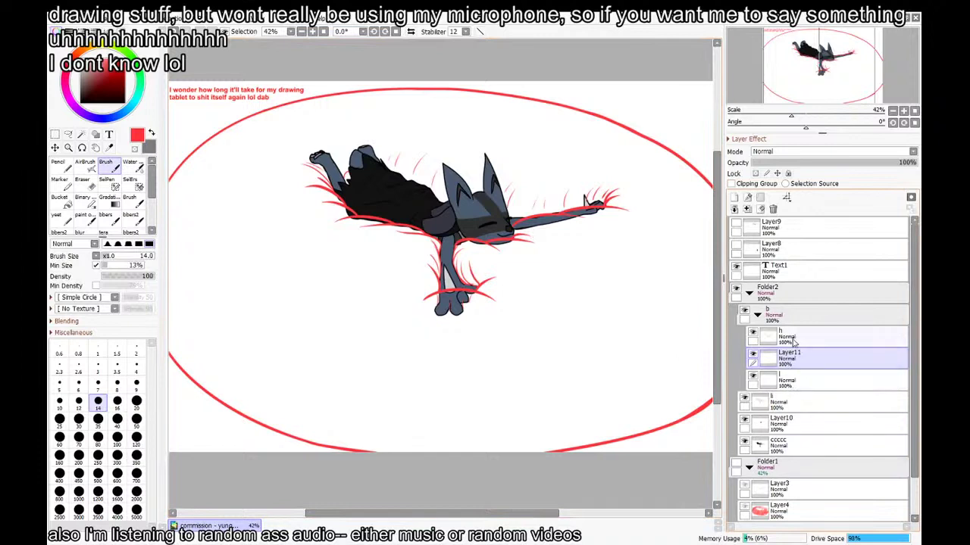
Rename the oval outline's layer "gggggg" and add a new layer directly above it
double_click(798, 366)
text(dddddd)
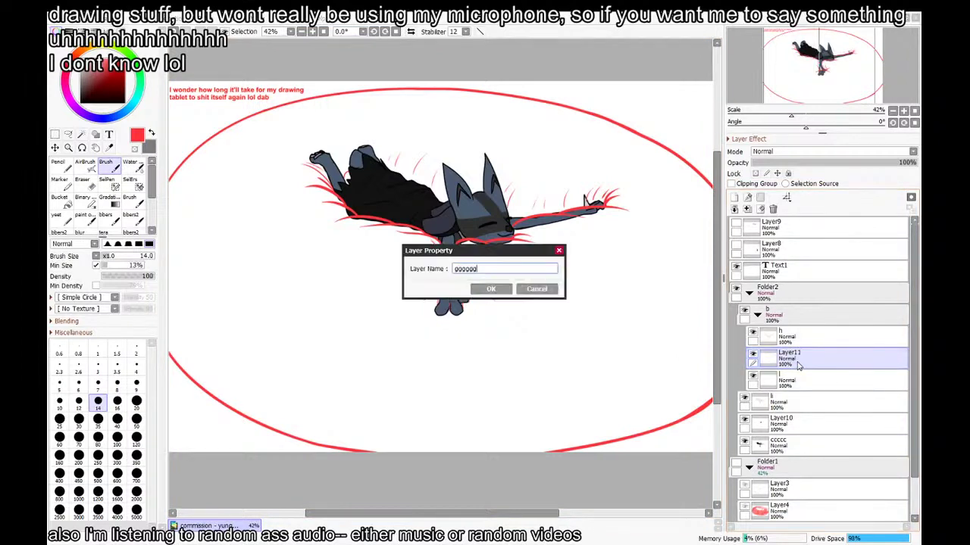
key(Return)
key(ctrl+shift+n)
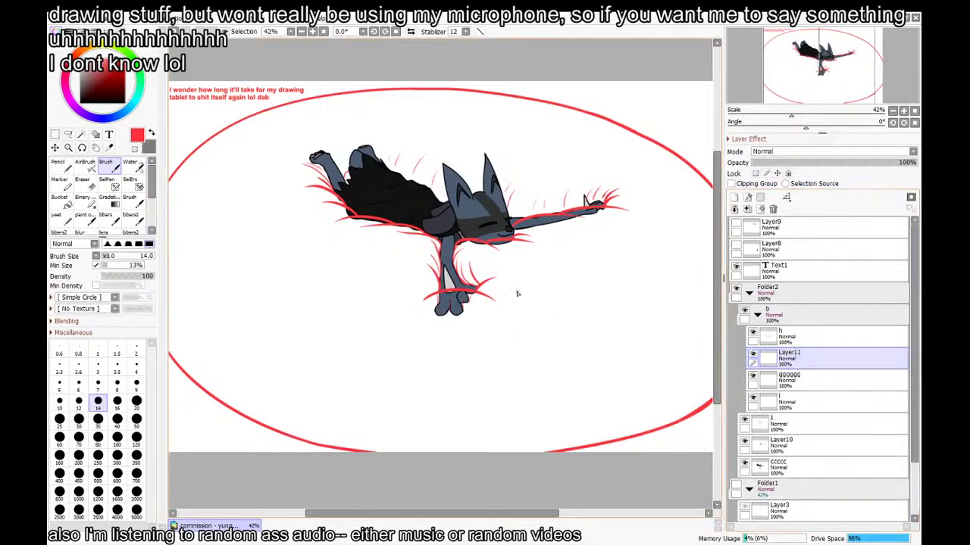
Try filling the oval's interior with red using the Bucket in Transparent Area mode, then undo the fill
key(g)
click(545, 301)
key(ctrl+z)
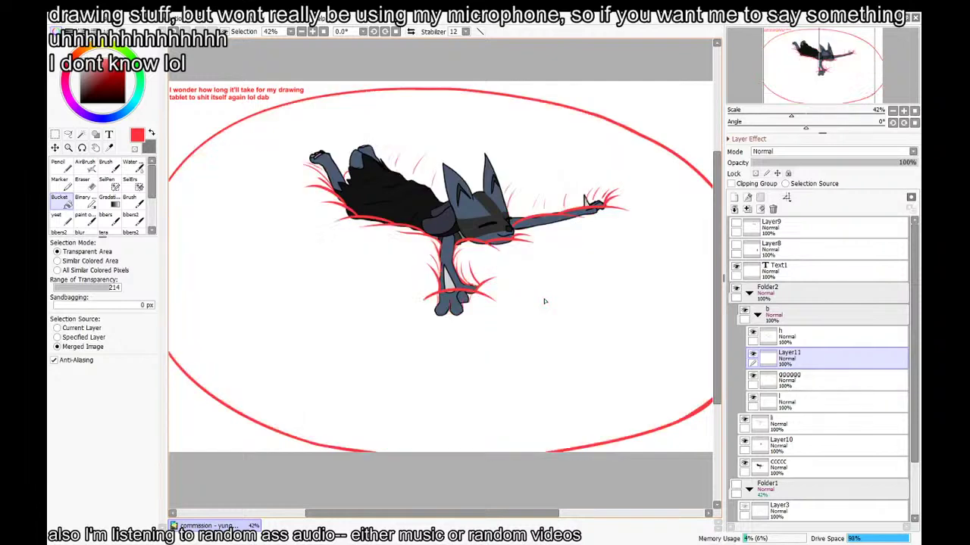
click(544, 300)
scroll(540, 208, up, 5)
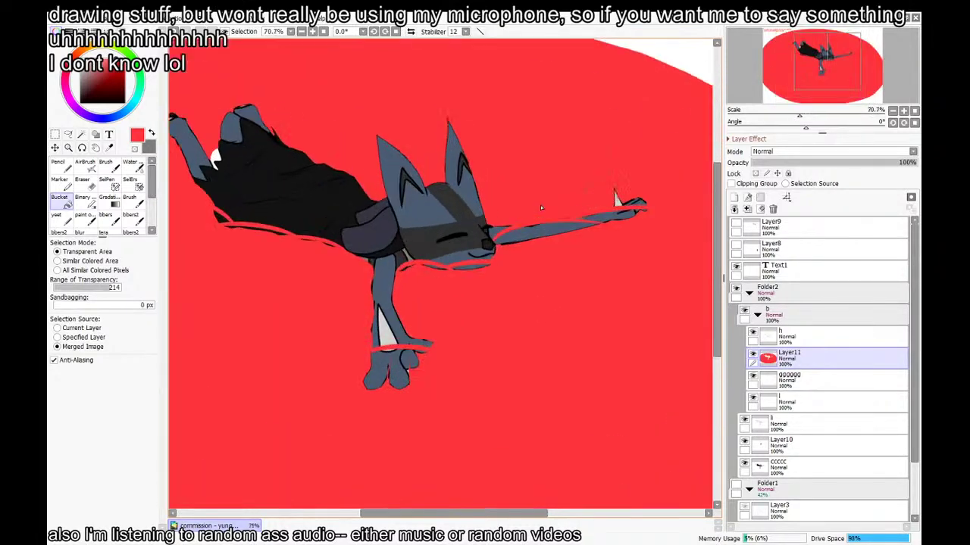
key(ctrl+z)
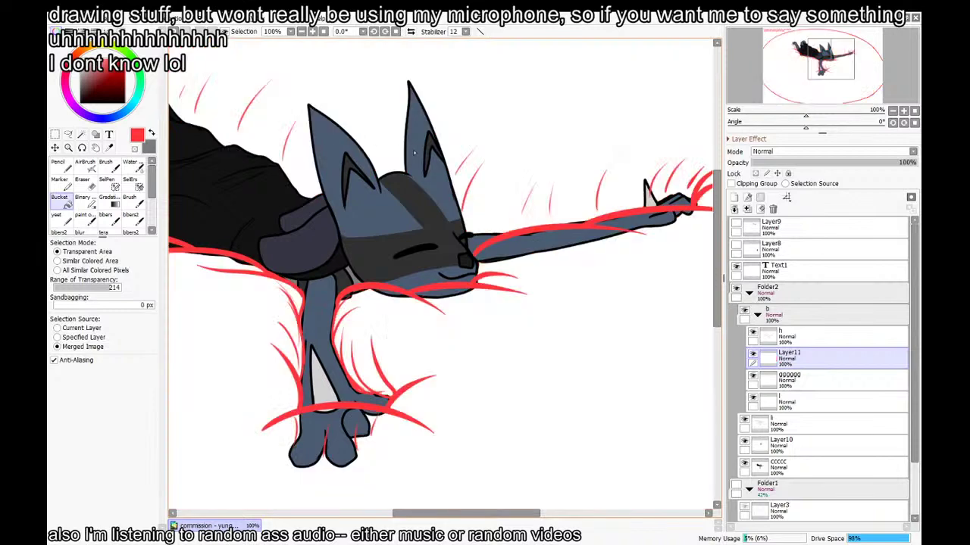
key(ctrl+y)
key(ctrl+z)
Set the bucket's range of transparency to 50, try the red fill inside the oval, and undo it
click(66, 287)
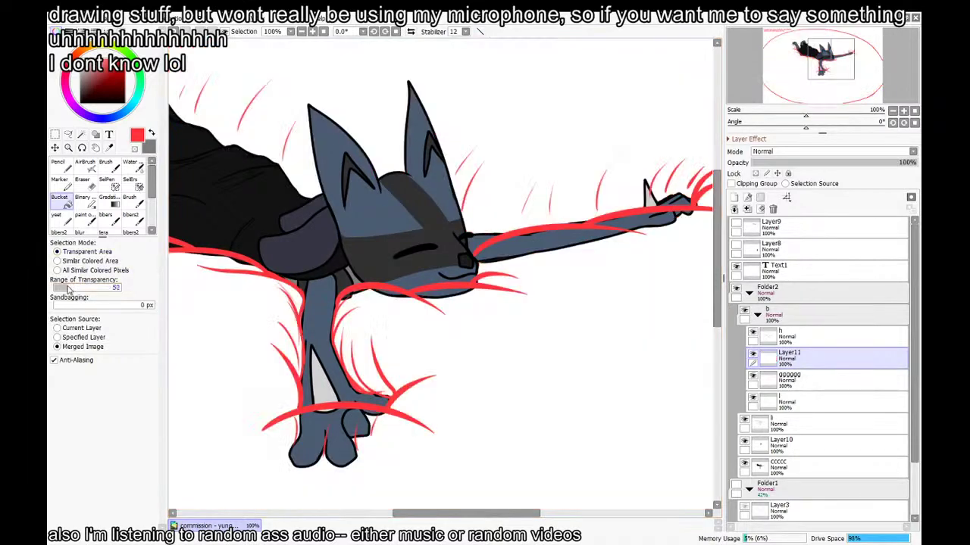
click(202, 331)
key(ctrl+z)
key(ctrl+y)
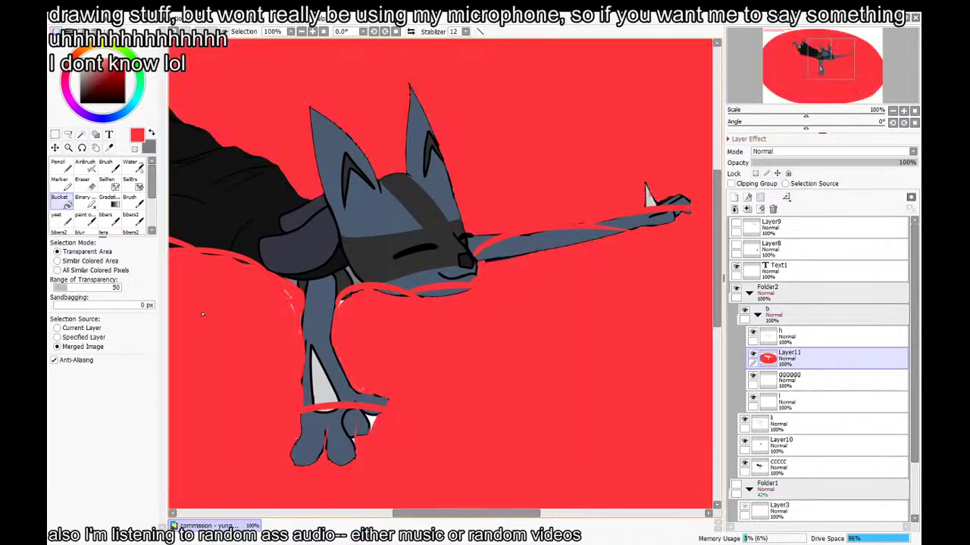
key(ctrl+z)
Switch the bucket to Similar Colored Area, try a red fill inside the oval, inspect its edges around the character, and undo it
click(93, 262)
click(185, 314)
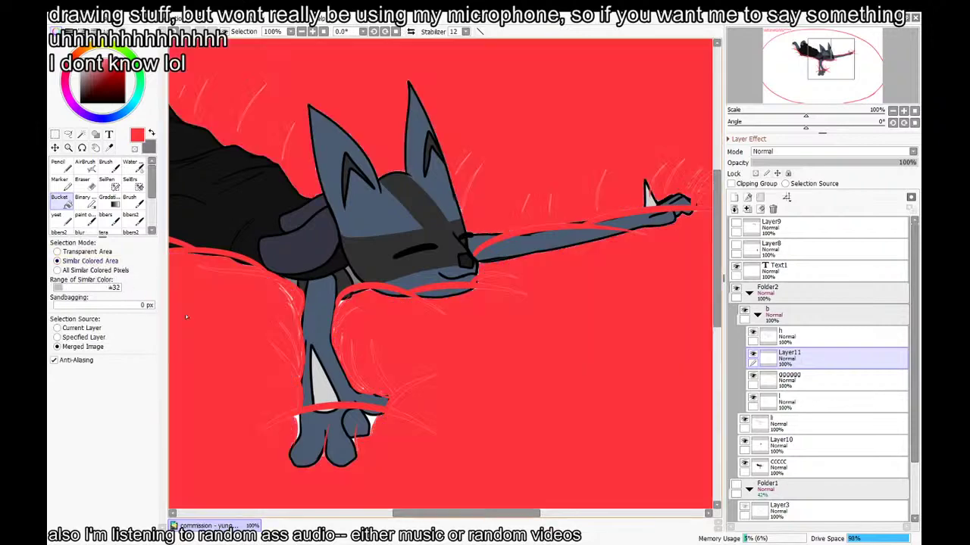
scroll(503, 266, down, 4)
scroll(503, 266, up, 7)
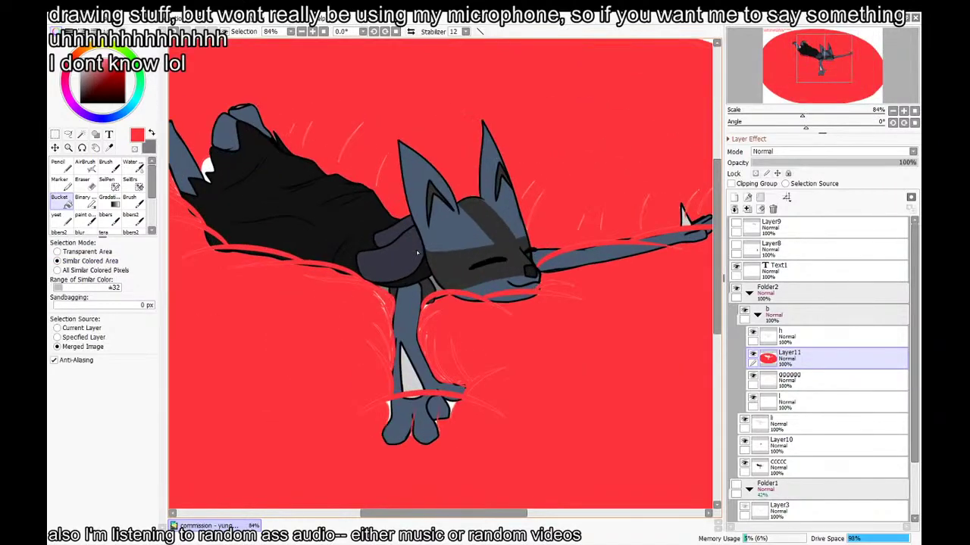
scroll(426, 103, up, 5)
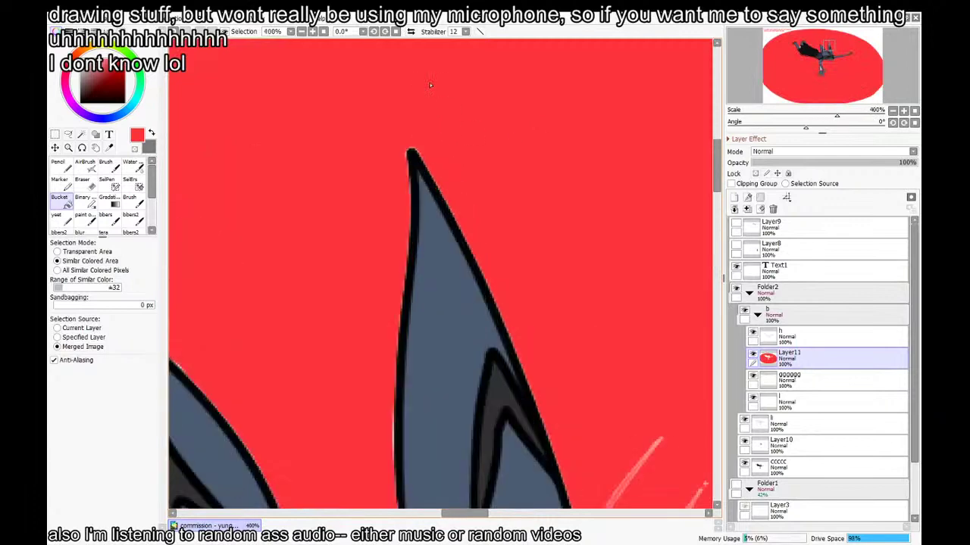
key(ctrl+z)
Set the bucket's range of similar color to ±110, try the red fill inside the oval, and undo it
drag(75, 287, 81, 287)
click(232, 259)
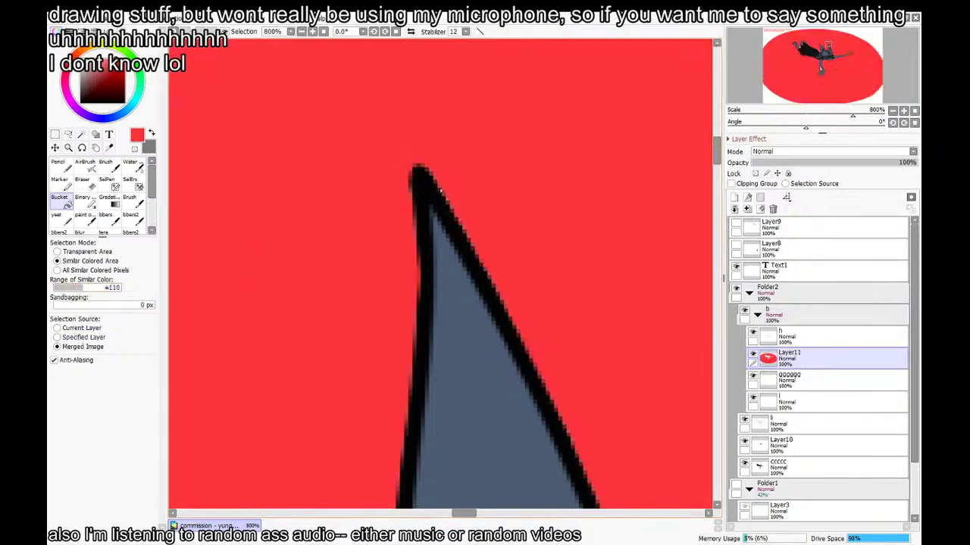
scroll(529, 156, down, 6)
scroll(553, 226, down, 2)
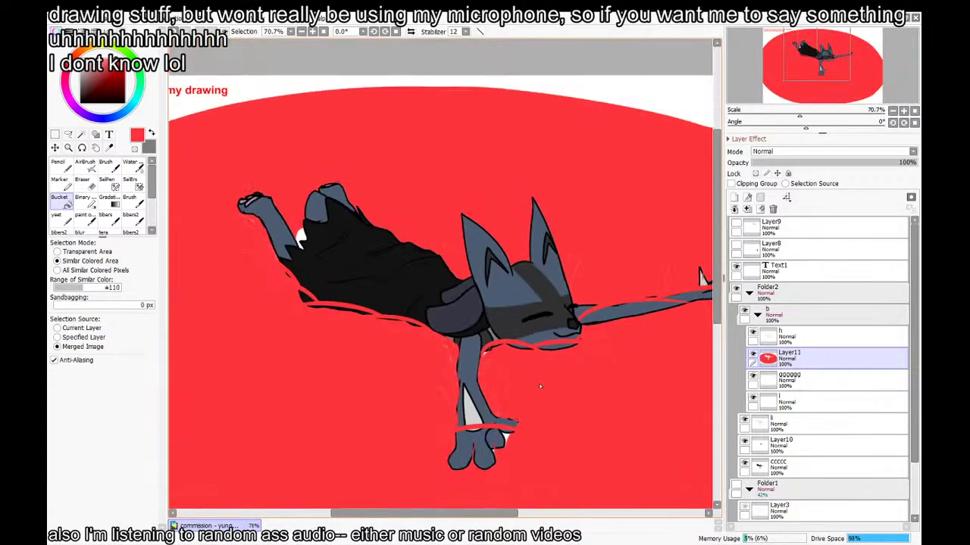
key(ctrl+z)
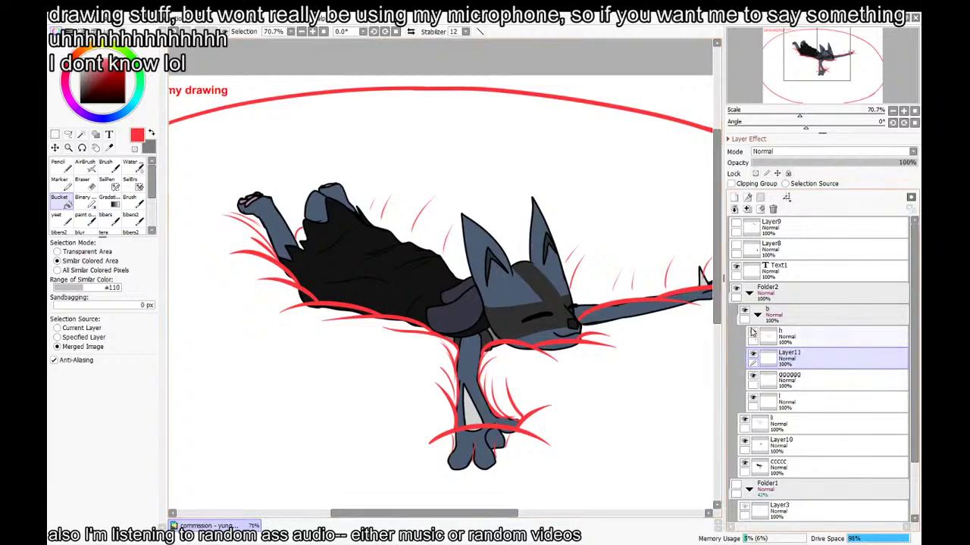
Hide the fold-line layer h, try the red fill inside the oval, check the area around the hand, and undo it
click(752, 332)
click(670, 371)
scroll(457, 361, down, 1)
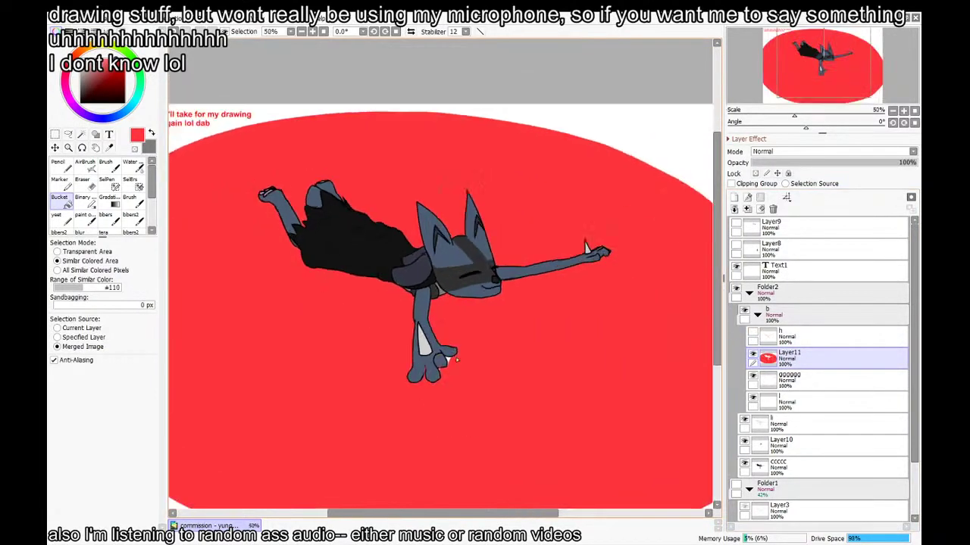
scroll(456, 361, up, 5)
scroll(534, 321, down, 3)
key(ctrl+z)
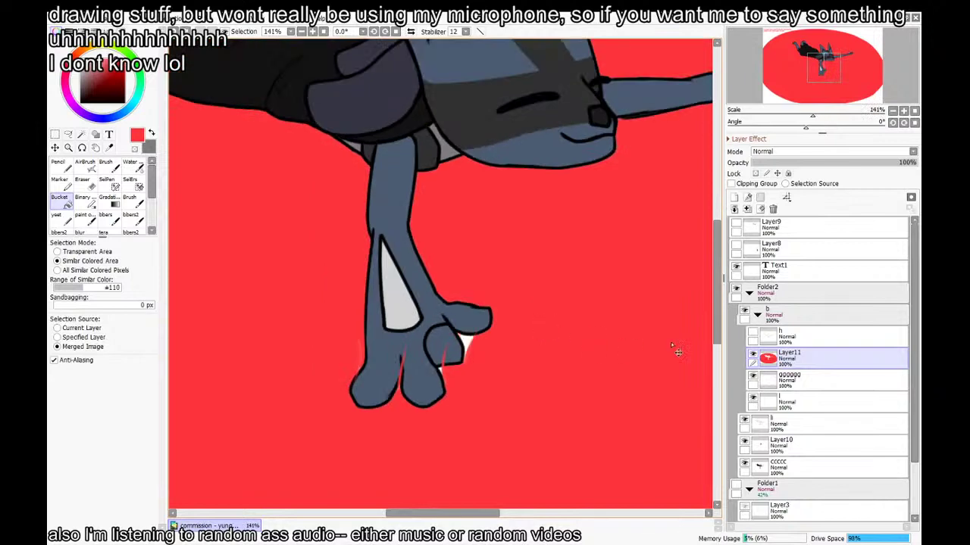
key(ctrl+z)
Hide layer l as well and fill the oval's interior with red on the new layer
click(752, 397)
click(681, 384)
scroll(393, 318, down, 2)
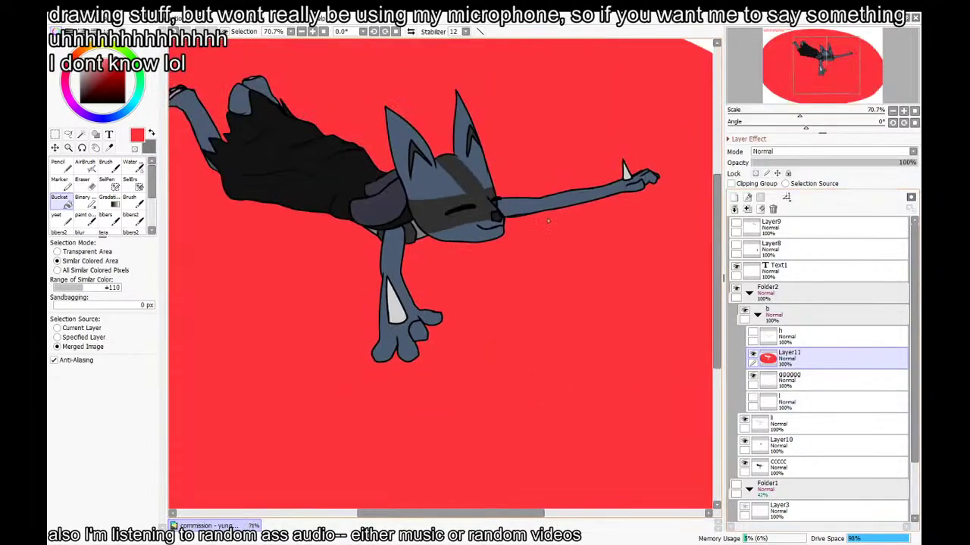
drag(611, 186, 633, 215)
scroll(633, 215, down, 2)
scroll(633, 215, up, 3)
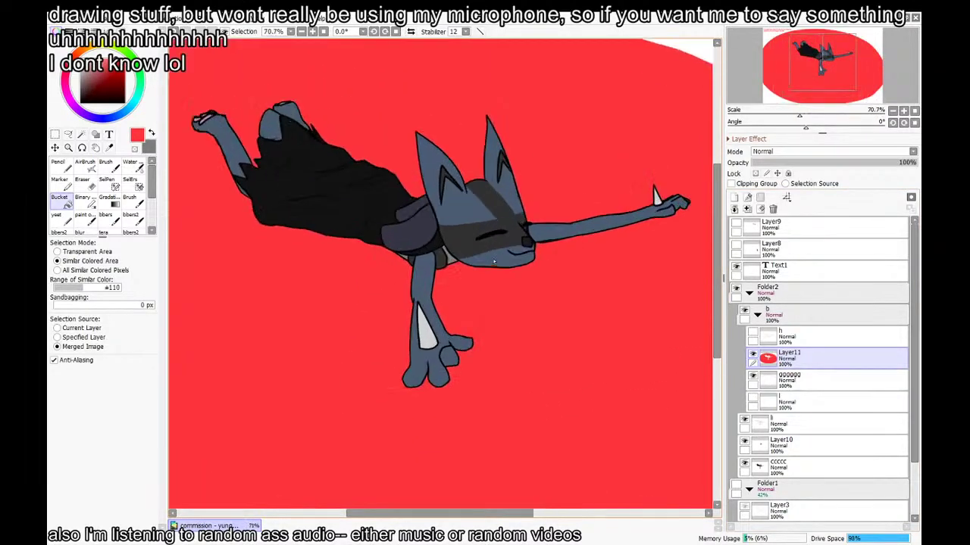
Show layers h and l again and lower the red fill layer's opacity
click(752, 399)
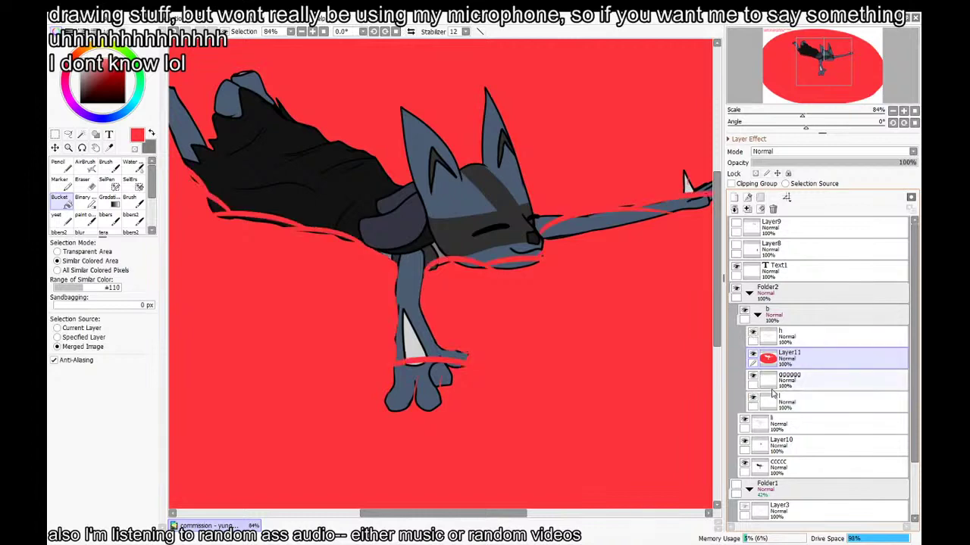
click(893, 164)
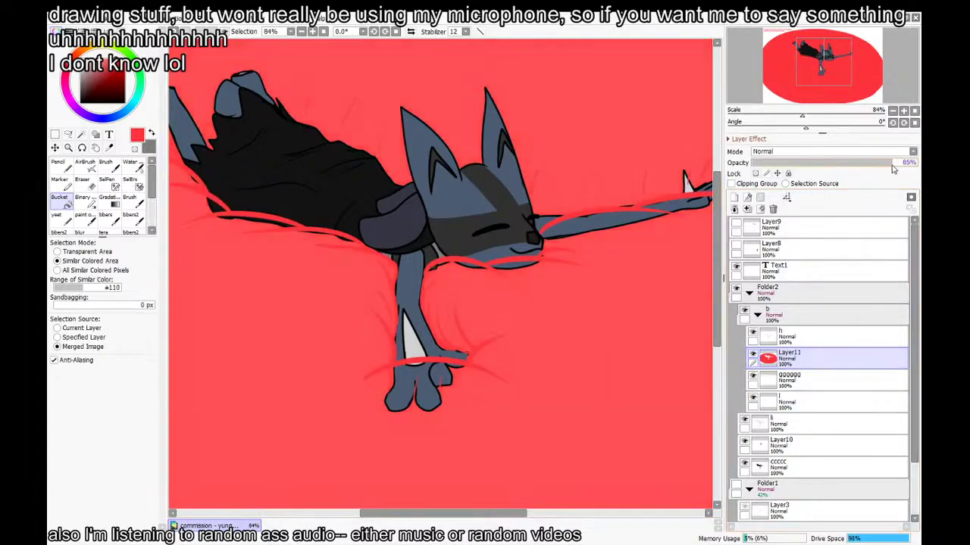
Brush the translucent red over the lower hand and the chin where they extend below the red fold lines
scroll(407, 399, up, 3)
key(Tab)
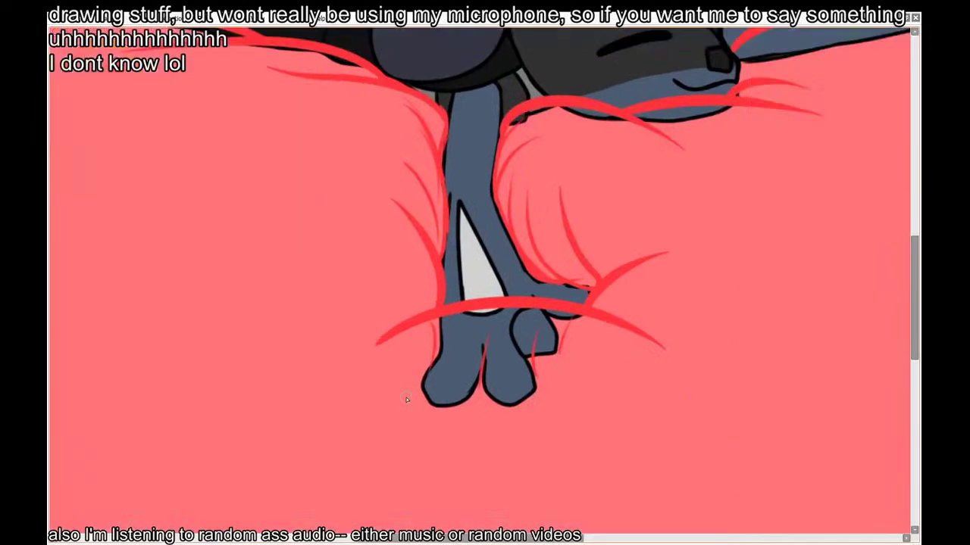
mouse_move(407, 399)
mouse_down()
mouse_move(552, 385)
mouse_move(573, 374)
mouse_move(432, 389)
mouse_move(519, 337)
mouse_move(465, 322)
mouse_move(576, 350)
mouse_up()
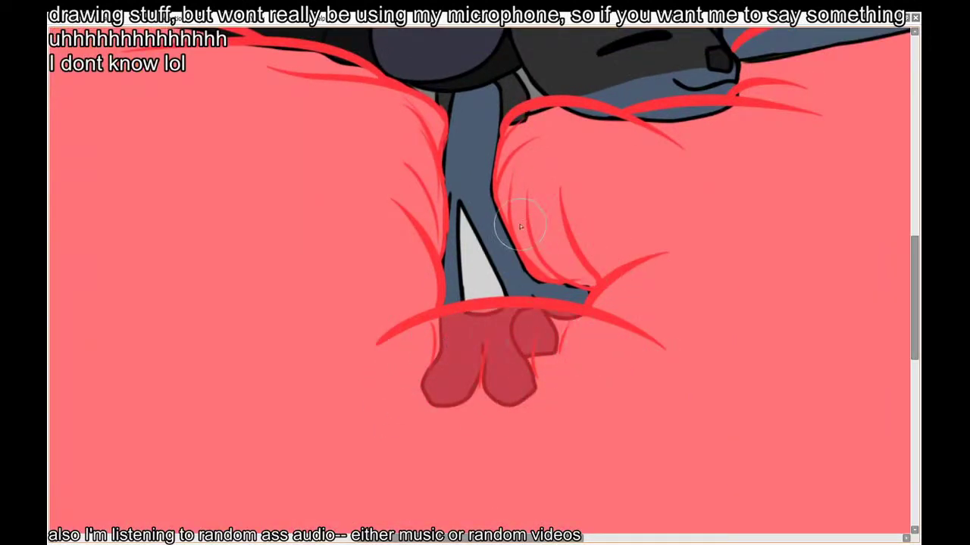
drag(521, 227, 467, 277)
mouse_move(490, 218)
mouse_down()
mouse_move(613, 251)
mouse_move(748, 227)
mouse_move(682, 238)
mouse_move(593, 212)
mouse_move(532, 270)
mouse_up()
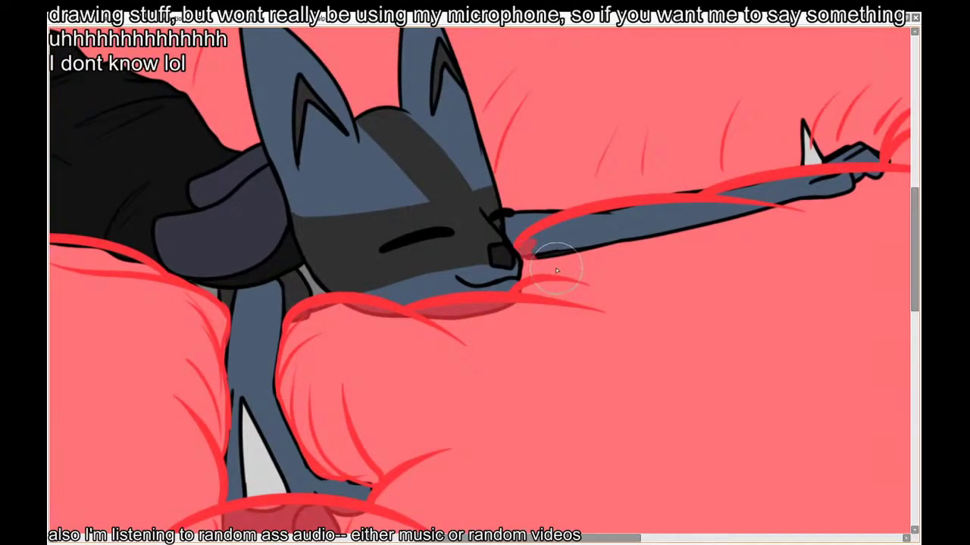
Brush the translucent red over the part of the outstretched arm and hand lying below the fold line
mouse_move(555, 268)
mouse_down()
mouse_move(543, 244)
mouse_move(524, 252)
mouse_move(643, 236)
mouse_move(619, 235)
mouse_up()
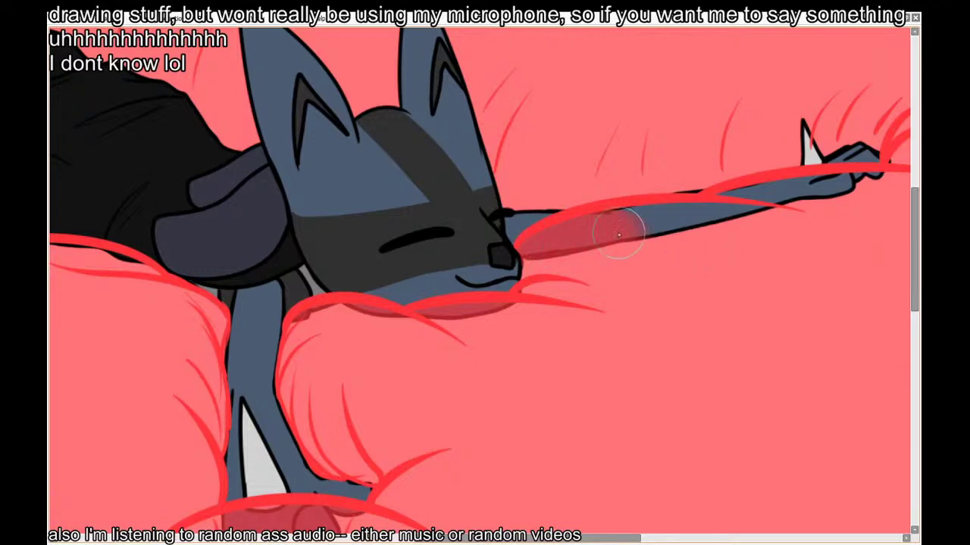
drag(788, 253, 566, 279)
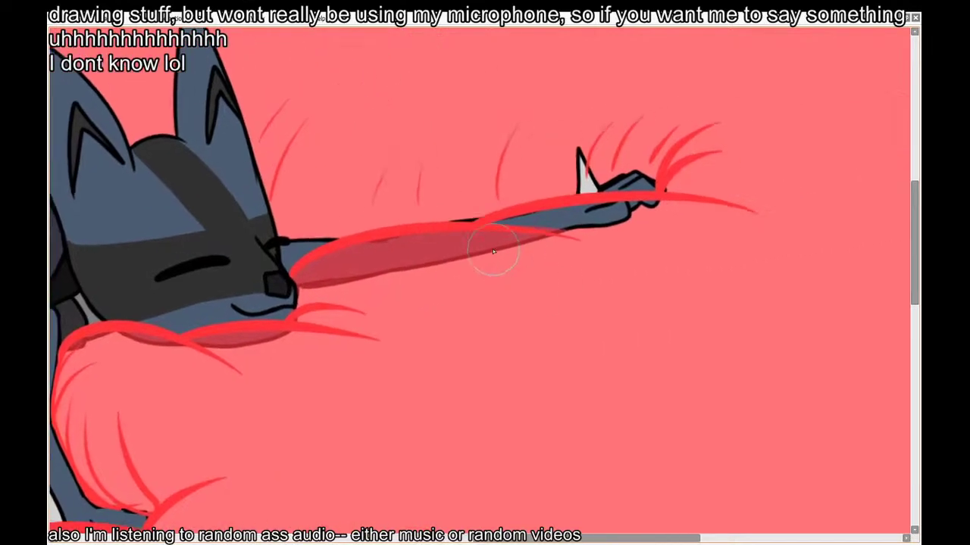
drag(492, 251, 771, 231)
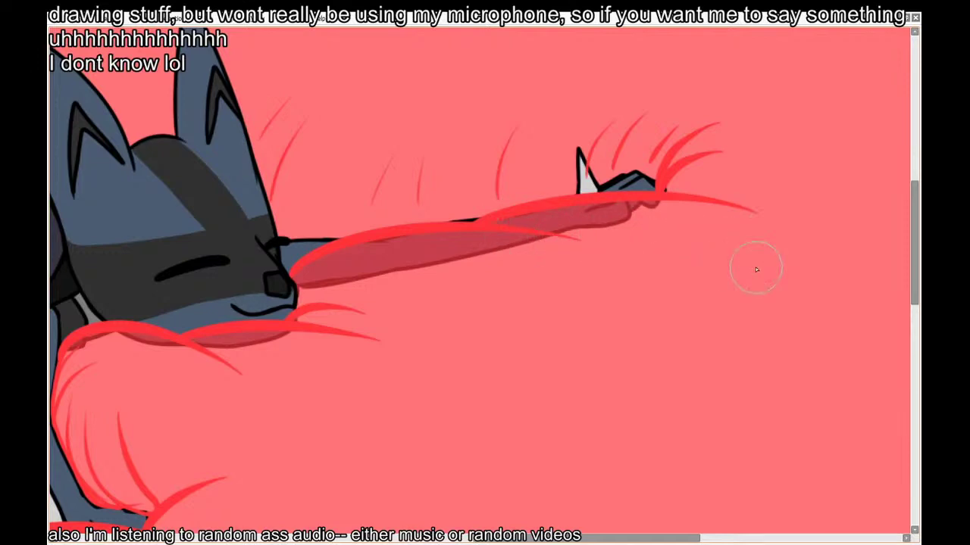
scroll(756, 270, down, 5)
scroll(351, 230, up, 4)
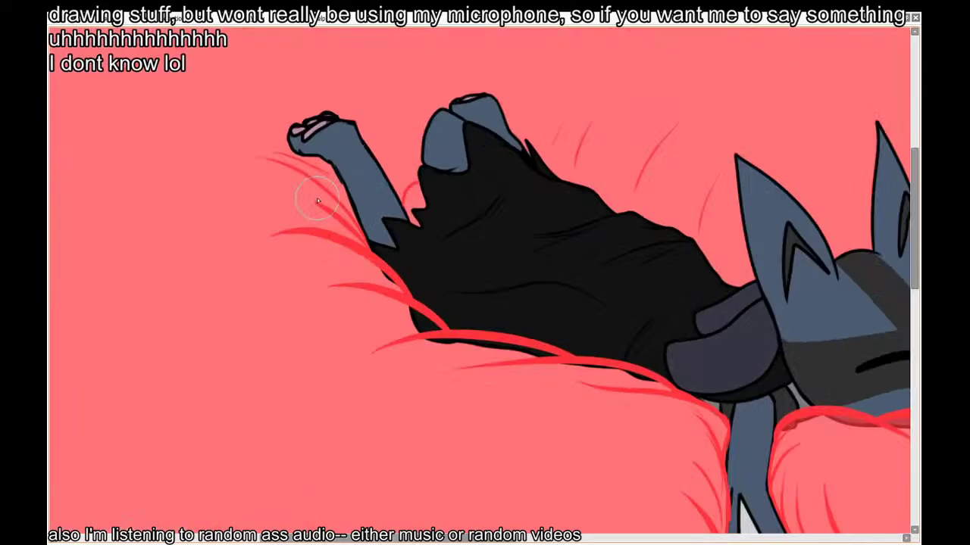
scroll(298, 205, down, 1)
scroll(334, 201, up, 3)
scroll(364, 196, up, 1)
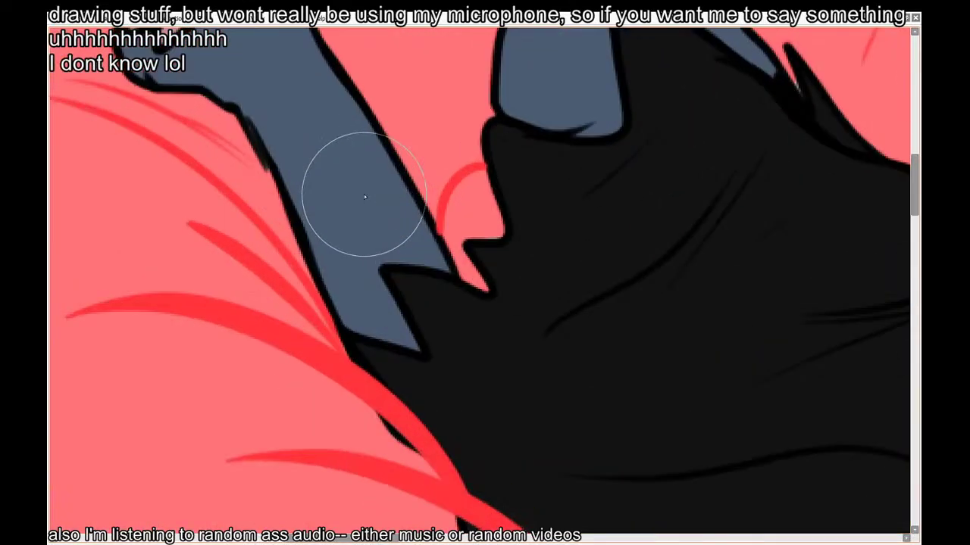
key(n)
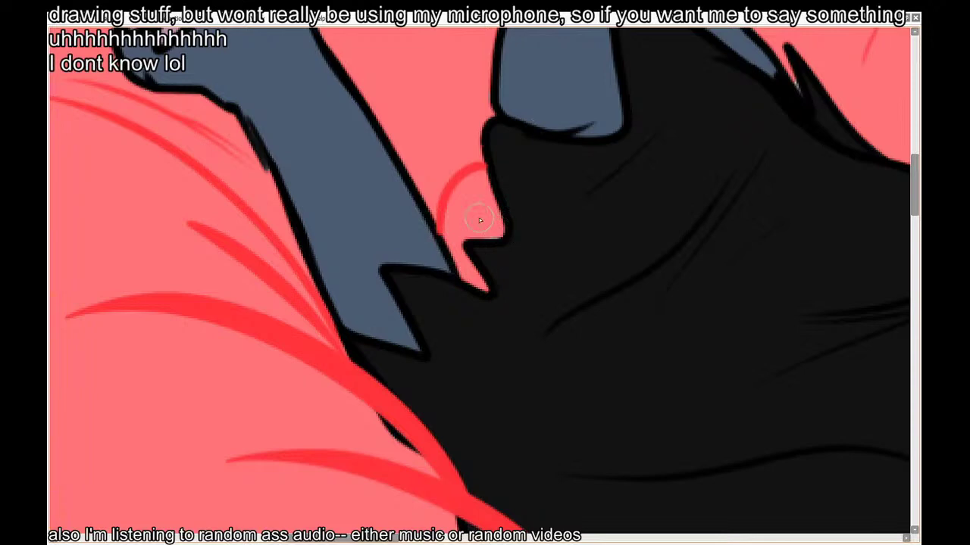
scroll(370, 263, down, 4)
scroll(372, 196, down, 2)
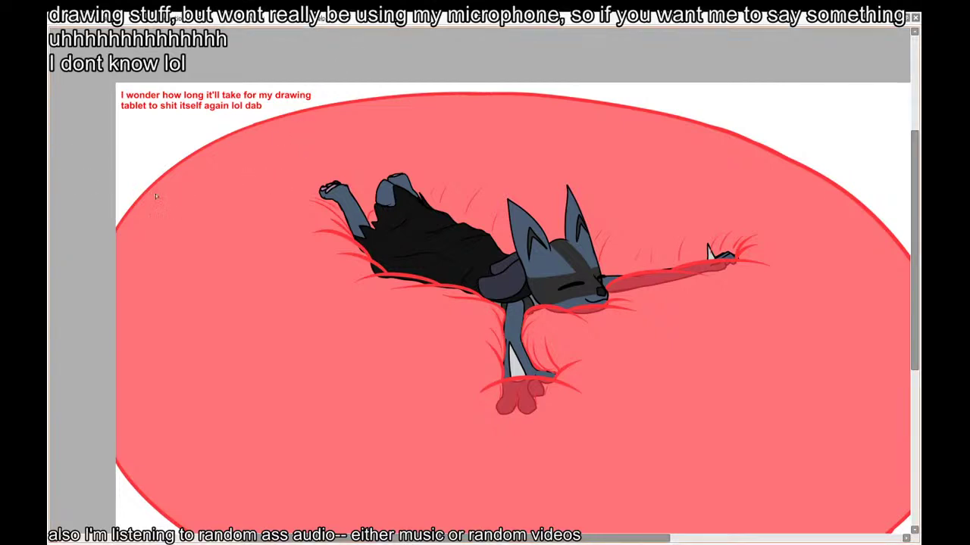
Save the drawing and check the whole canvas
scroll(172, 196, down, 2)
key(ctrl+s)
scroll(333, 273, up, 2)
scroll(323, 275, down, 1)
drag(323, 275, 363, 248)
key(Tab)
key(Tab)
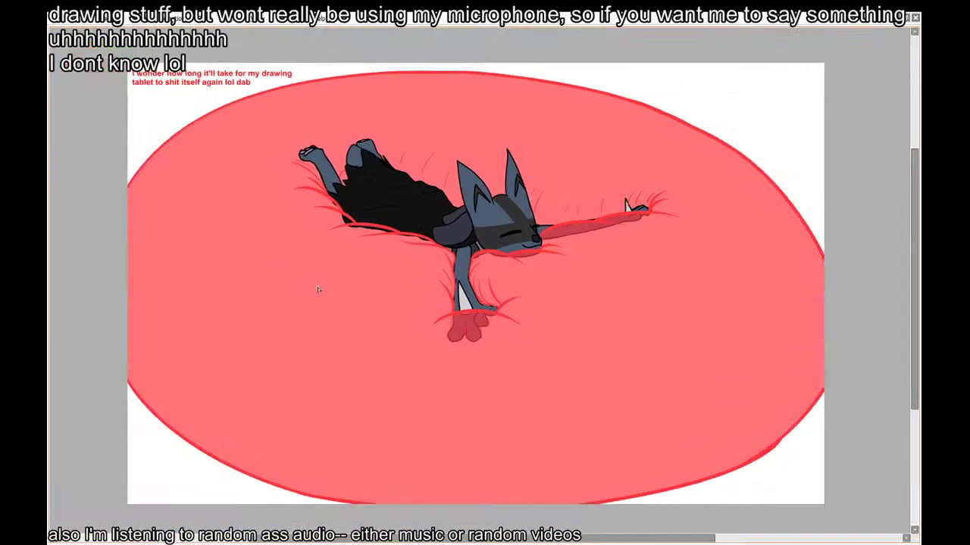
Collapse Folder2 and Folder1 and add a new layer between them for the background
key(Tab)
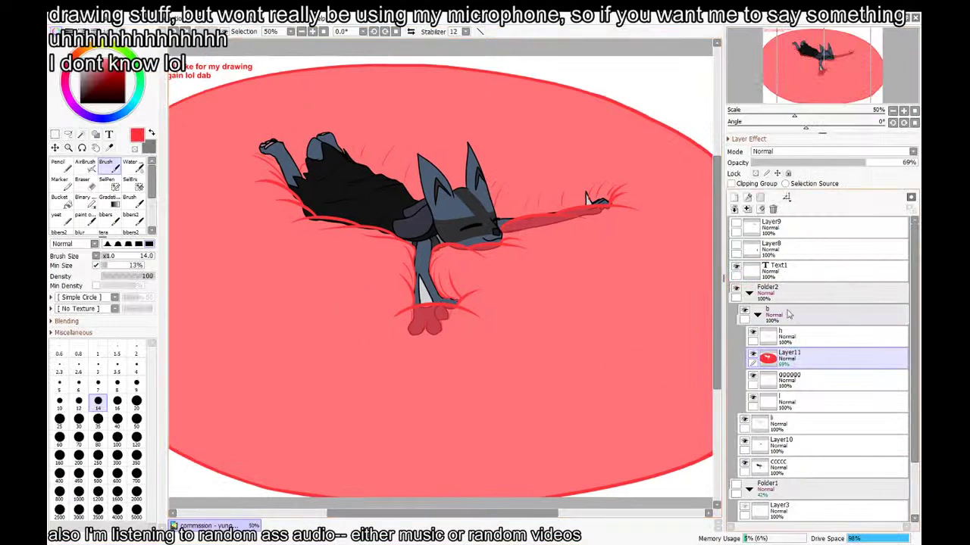
click(749, 293)
click(737, 289)
click(737, 289)
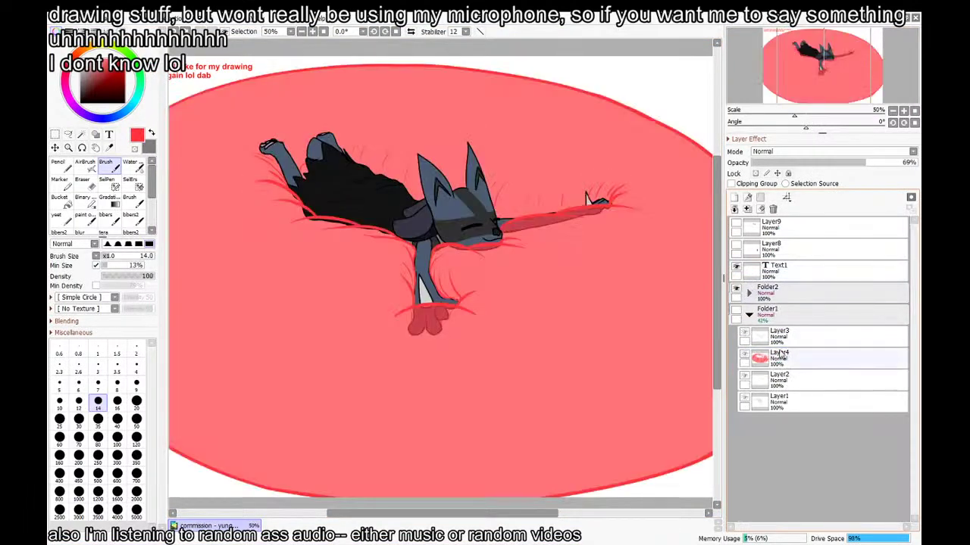
click(753, 317)
click(750, 316)
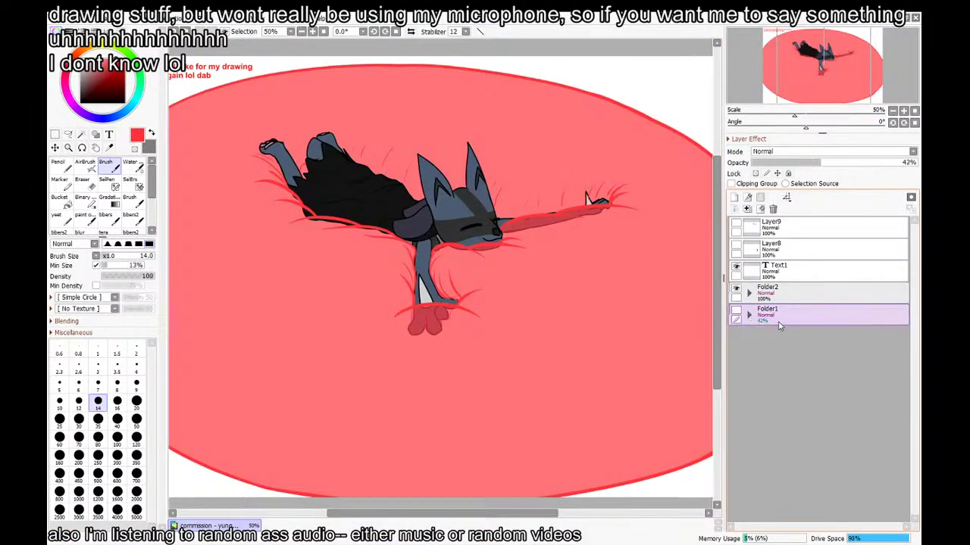
click(734, 197)
key(Tab)
key(Tab)
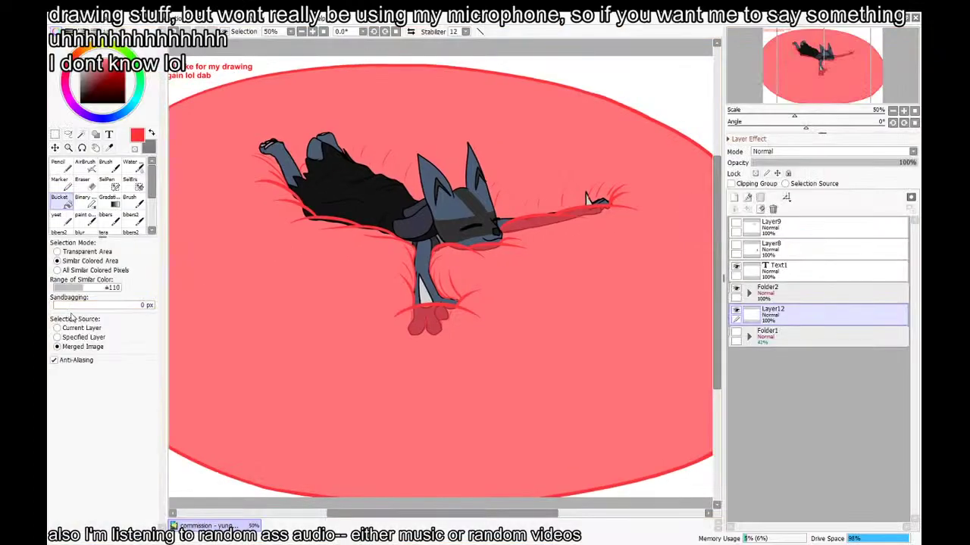
Set the bucket to fill the transparent area of the current layer and try a red fill on the new layer
click(70, 328)
click(227, 296)
key(ctrl+z)
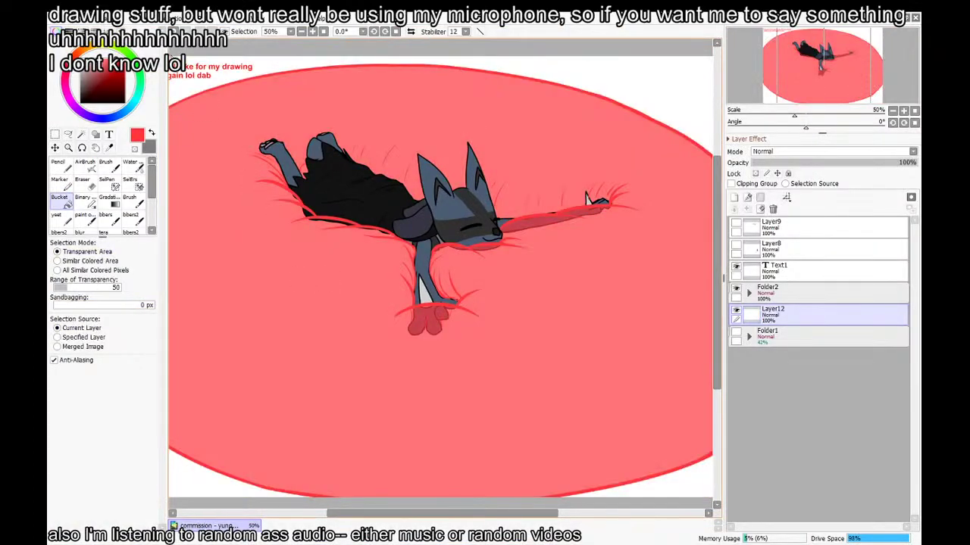
click(254, 97)
key(ctrl+z)
Try cyan, aqua and stronger blue background fills on the new layer, undoing each one
click(133, 103)
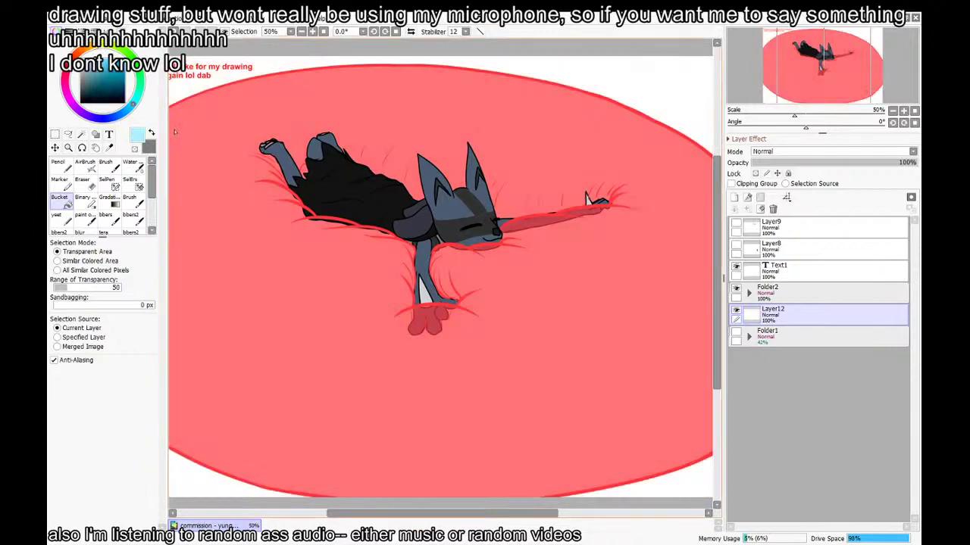
click(255, 147)
key(ctrl+z)
click(235, 97)
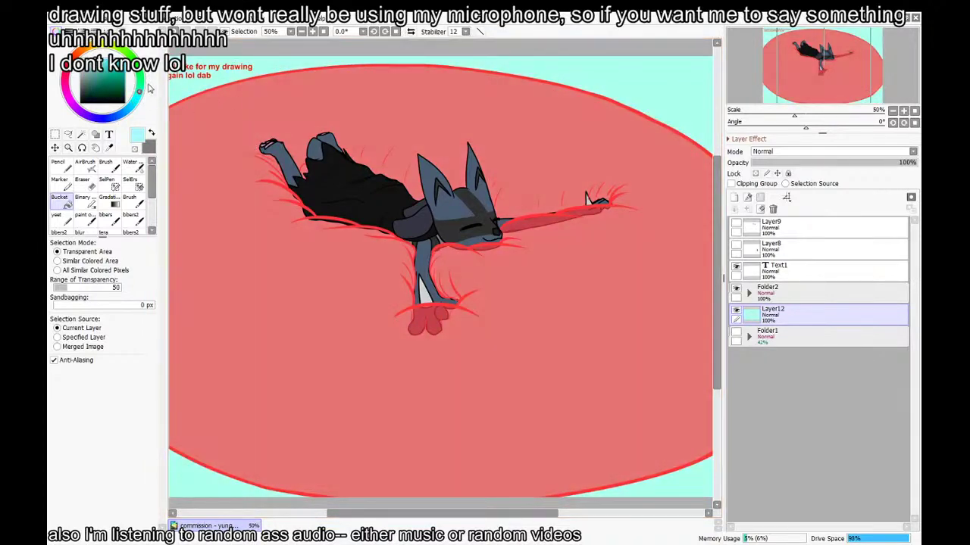
key(ctrl+z)
click(128, 111)
click(114, 69)
click(285, 99)
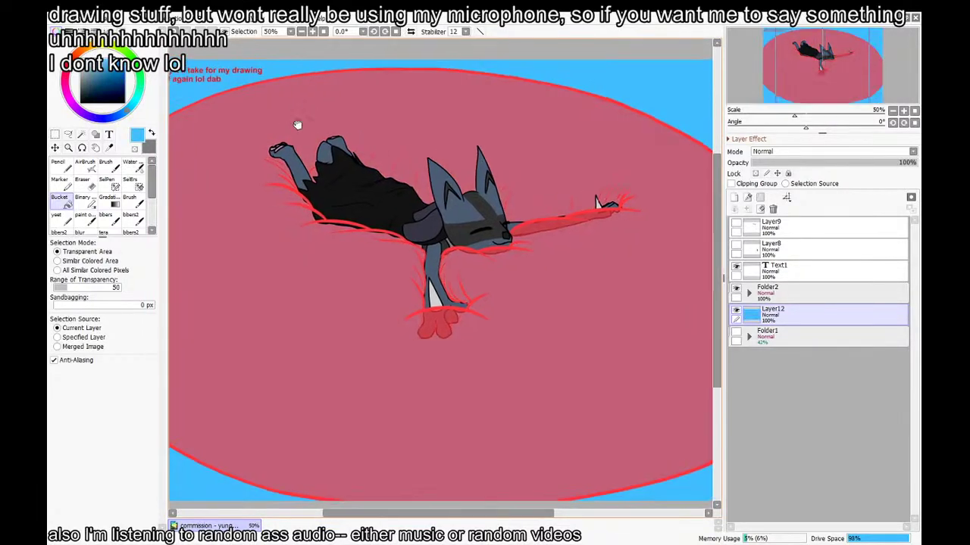
key(ctrl+z)
click(267, 114)
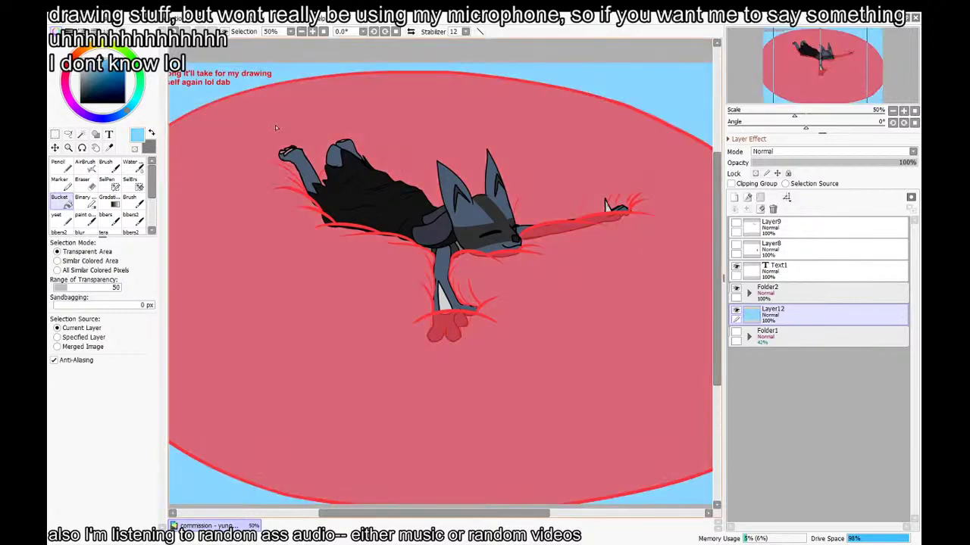
key(ctrl+z)
Fill the new background layer with a very pale sky blue
click(97, 59)
click(265, 116)
scroll(423, 141, down, 1)
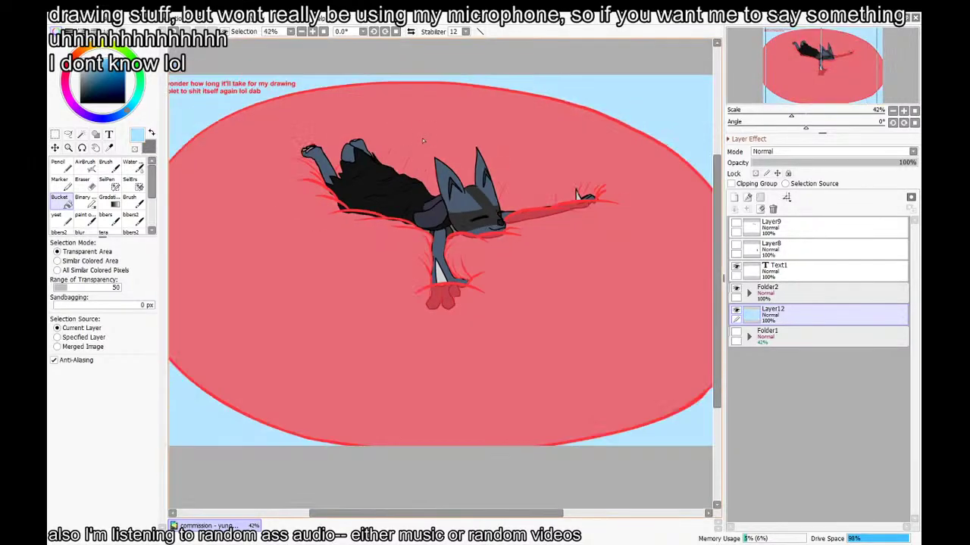
key(Tab)
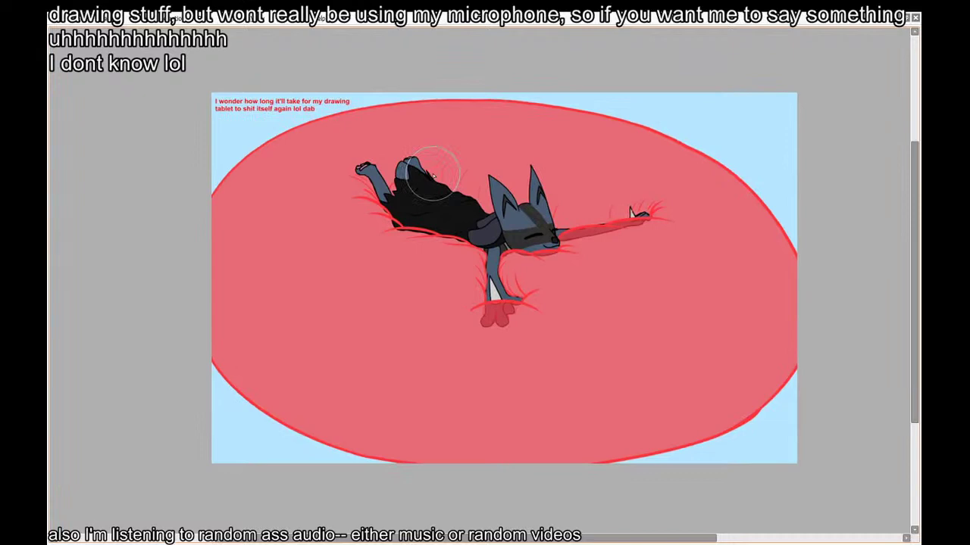
Blend pale lavender and white across the upper part of the background with the bbers2 brush at size 450
key(Tab)
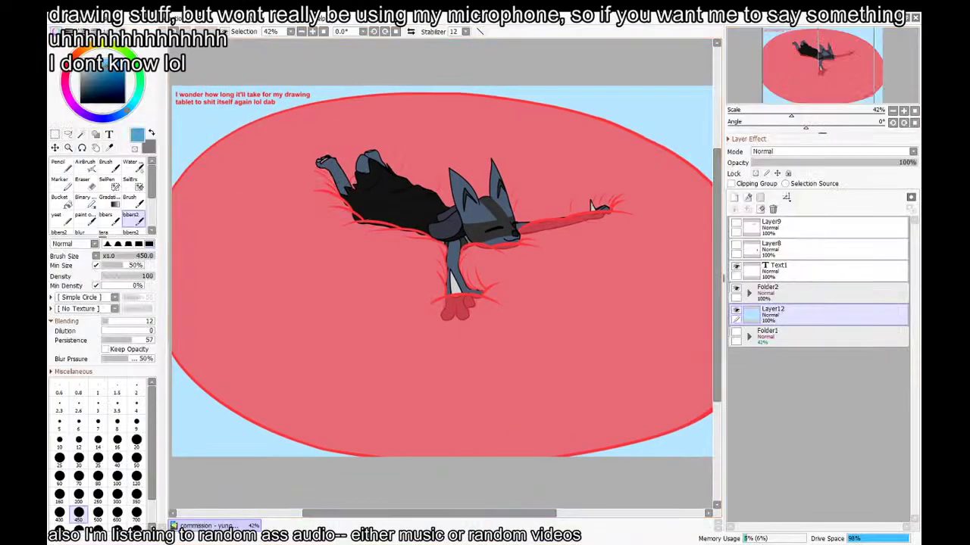
click(115, 118)
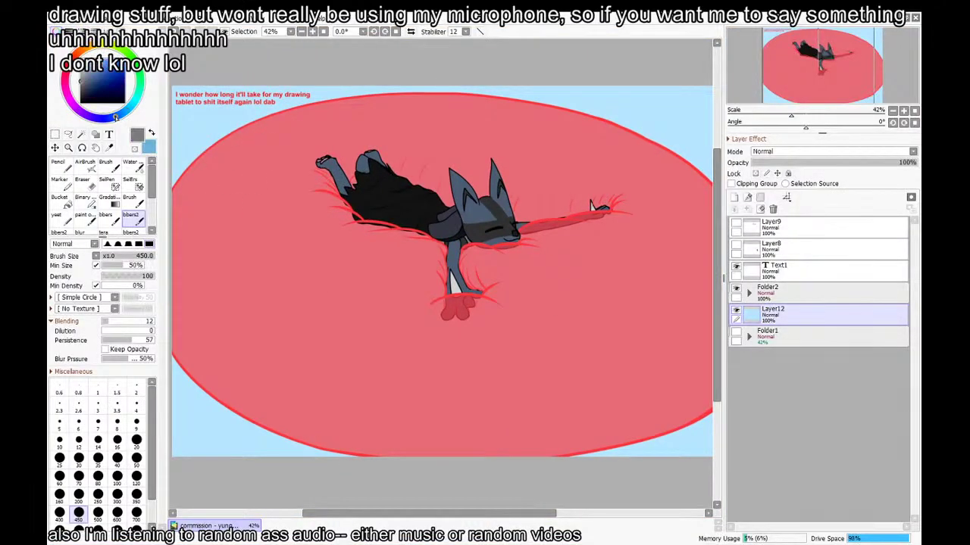
key(Tab)
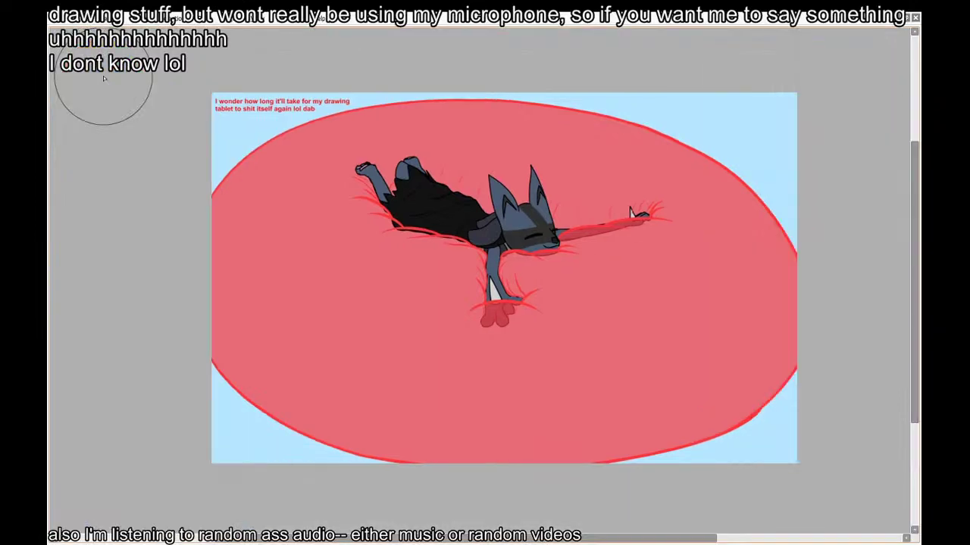
mouse_move(720, 60)
mouse_down()
mouse_move(848, 148)
mouse_move(556, 93)
mouse_move(817, 209)
mouse_move(550, 75)
mouse_move(828, 137)
mouse_move(766, 94)
mouse_move(609, 52)
mouse_move(841, 168)
mouse_move(630, 63)
mouse_move(769, 191)
mouse_move(756, 137)
mouse_move(632, 92)
mouse_move(714, 192)
mouse_up()
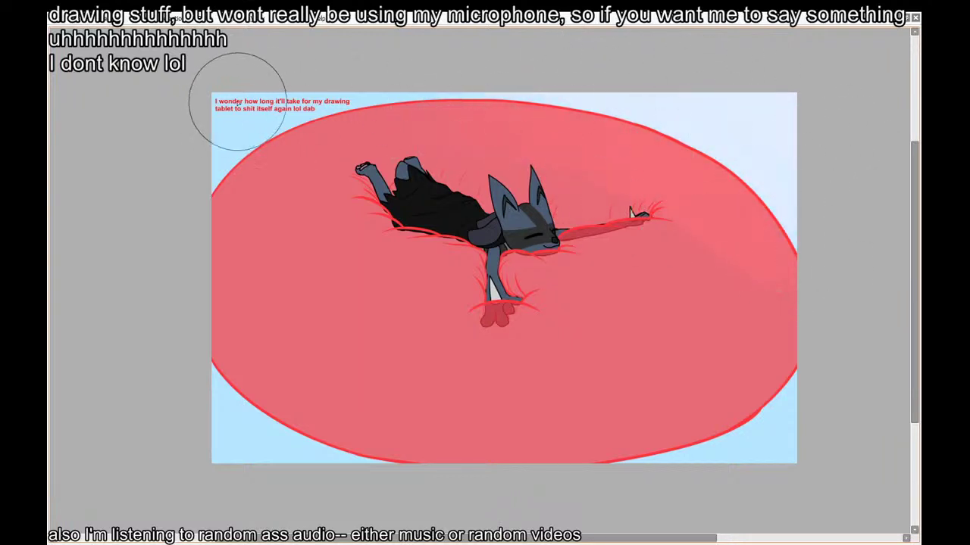
mouse_move(238, 102)
mouse_down()
mouse_move(381, 73)
mouse_move(386, 88)
mouse_up()
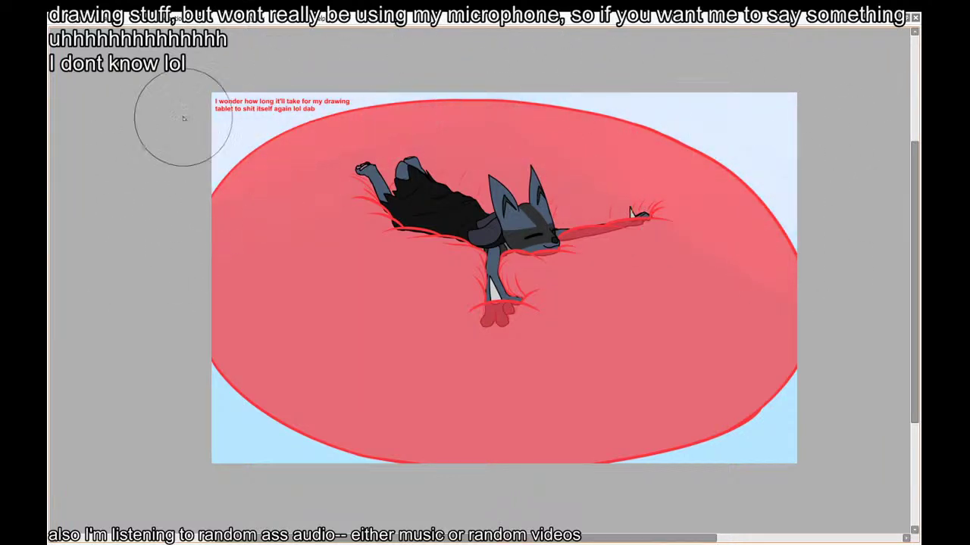
key(Tab)
key(Tab)
mouse_move(710, 126)
mouse_down()
mouse_move(728, 46)
mouse_move(740, 104)
mouse_move(787, 188)
mouse_move(835, 136)
mouse_move(865, 208)
mouse_up()
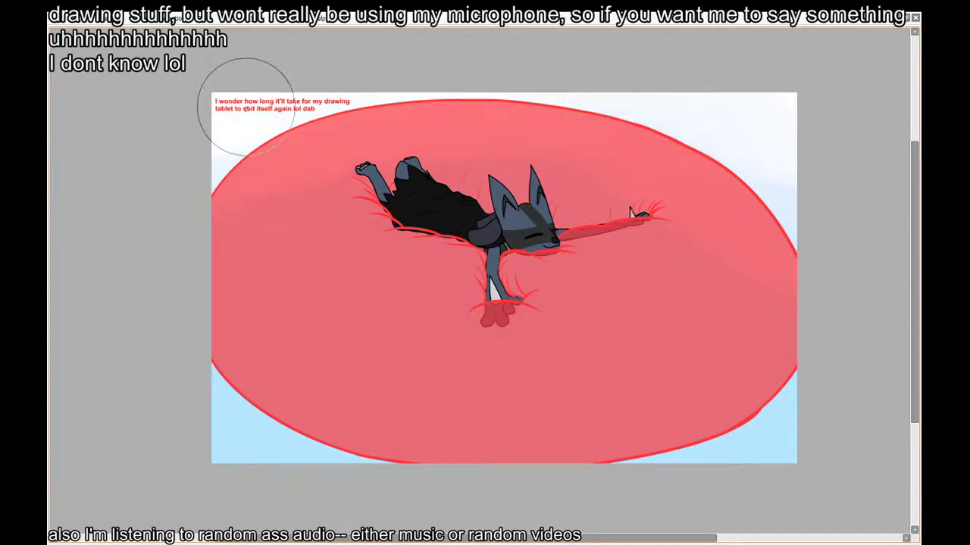
Brush a large darker blue oval shadow onto the background layer beneath the middle of the translucent cushion
scroll(569, 292, down, 2)
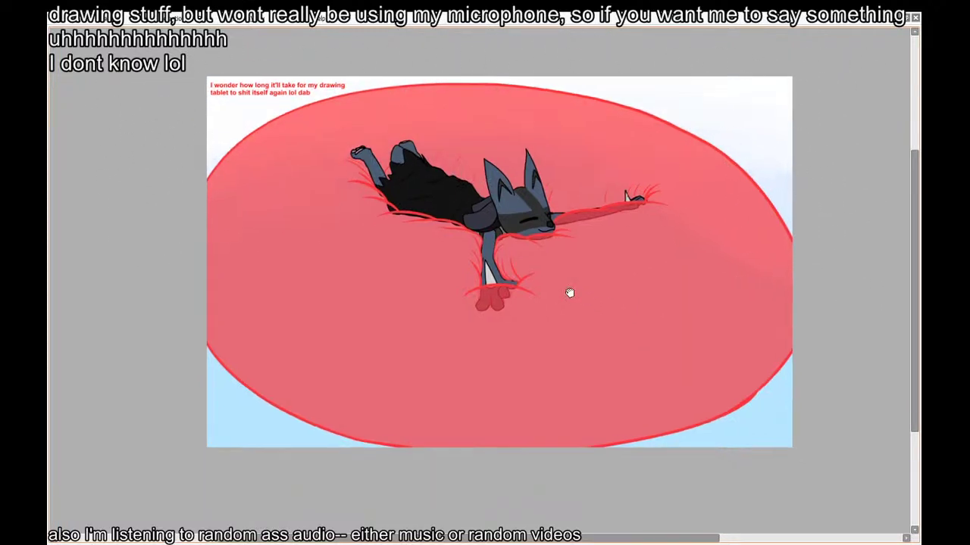
key(Tab)
mouse_move(441, 321)
mouse_down()
mouse_move(357, 255)
mouse_move(281, 271)
mouse_up()
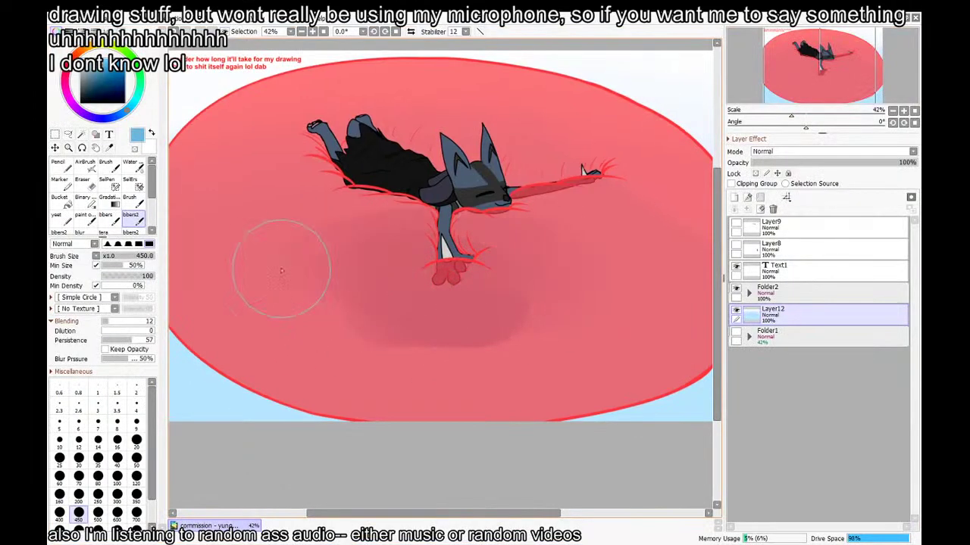
key(Tab)
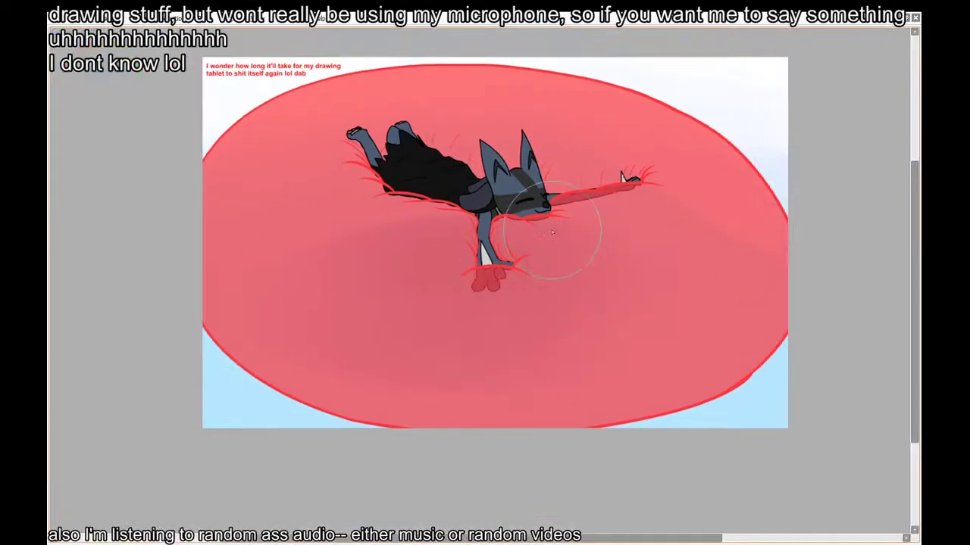
mouse_move(632, 346)
mouse_down()
mouse_move(594, 315)
mouse_move(393, 262)
mouse_move(665, 324)
mouse_move(648, 350)
mouse_up()
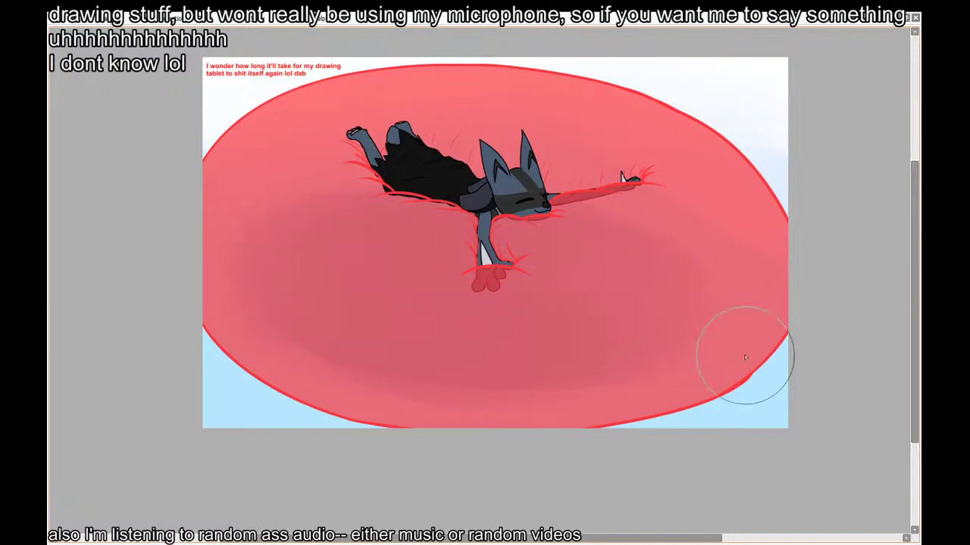
scroll(693, 152, up, 1)
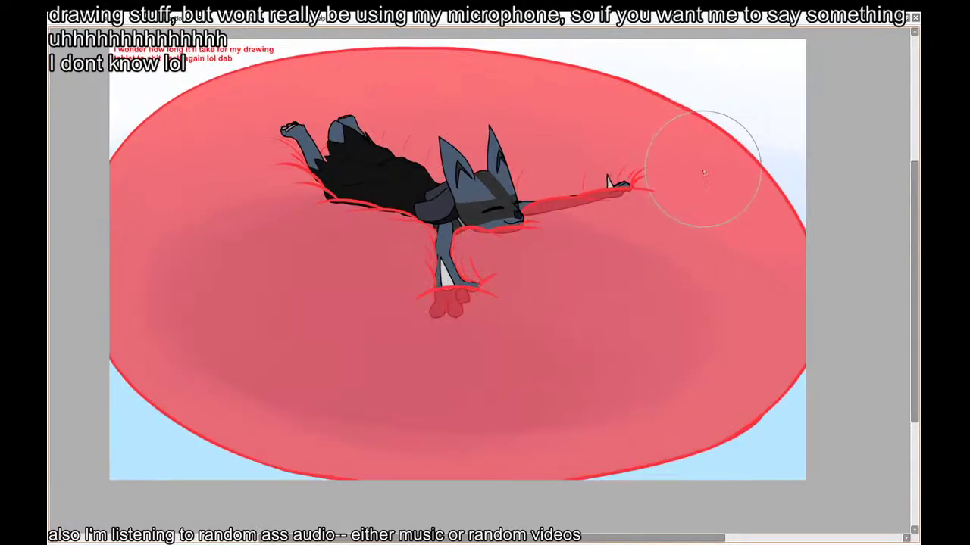
drag(653, 261, 676, 270)
Duplicate folder b inside Folder2, hide the copy and make the original folder active
key(Tab)
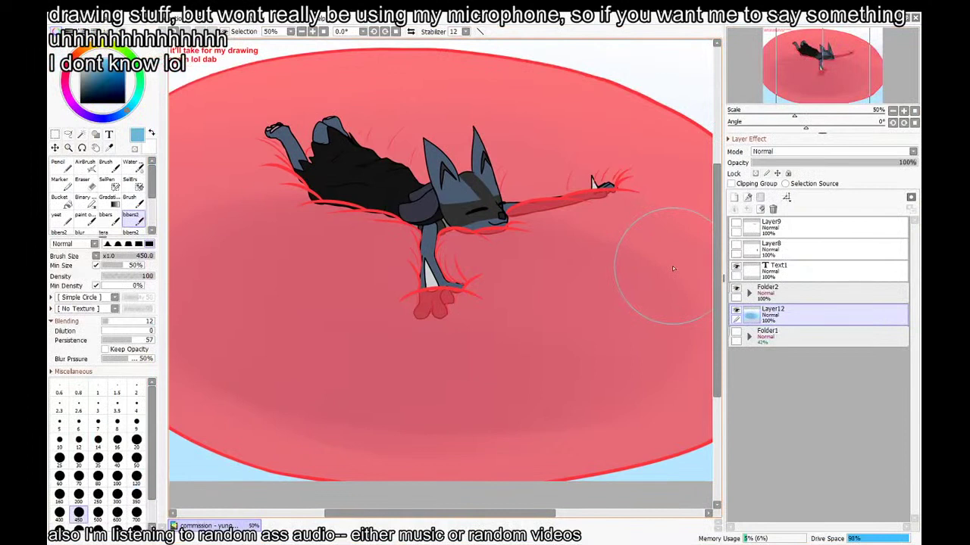
click(749, 293)
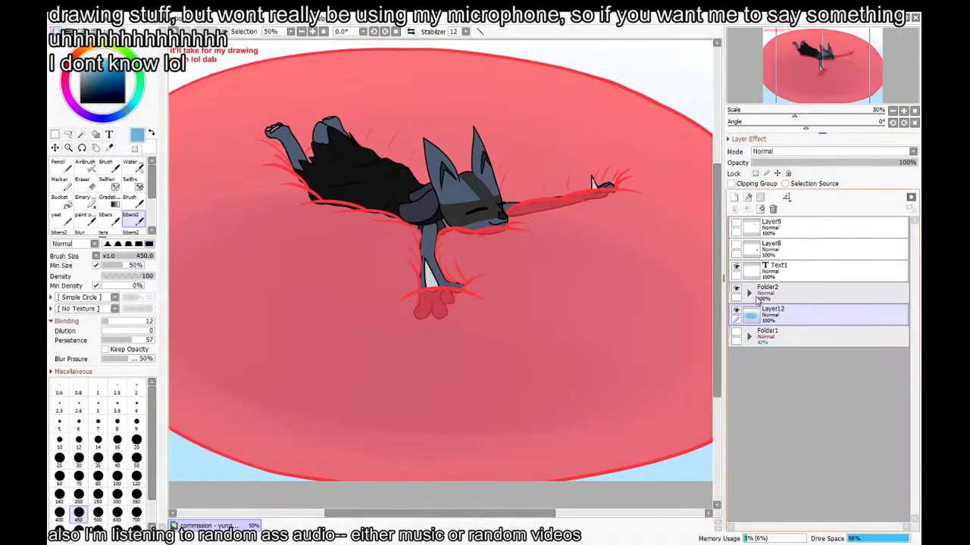
click(757, 315)
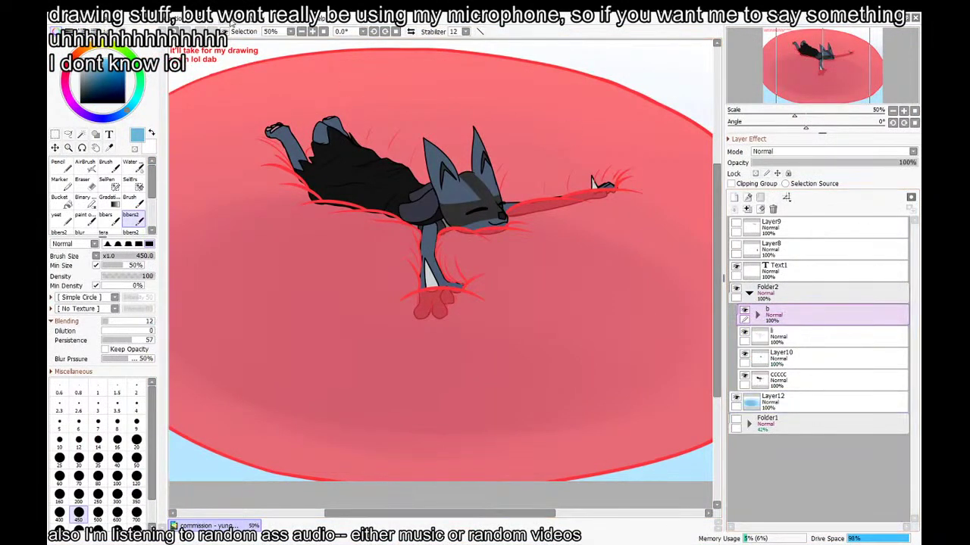
click(232, 23)
click(744, 310)
click(794, 335)
Lower the opacity of the red fill on Layer11 in folder b to 43%
click(758, 337)
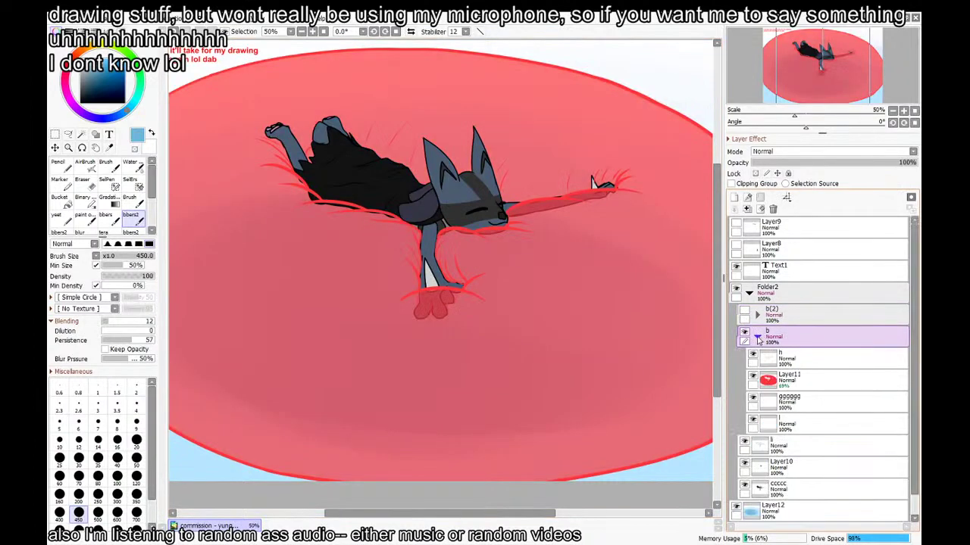
click(789, 378)
click(899, 163)
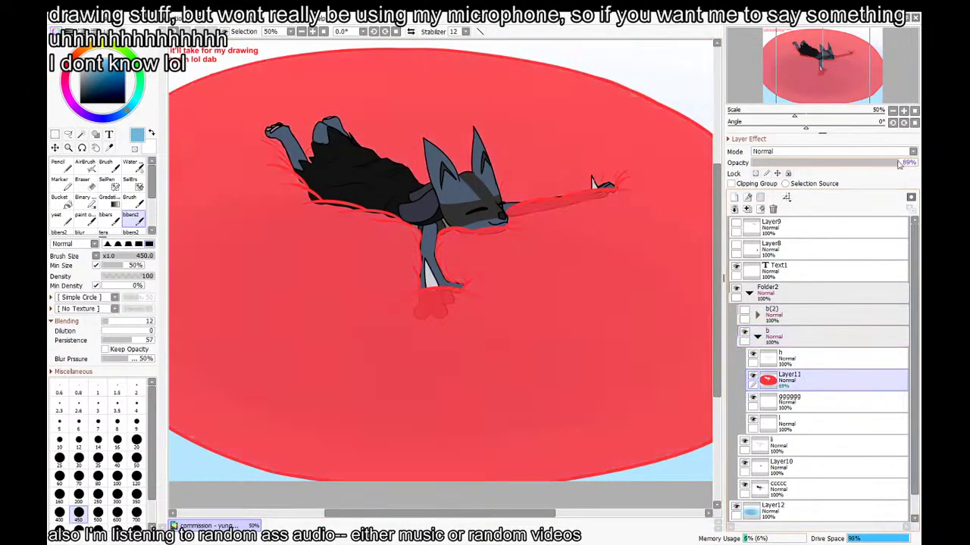
drag(899, 162, 822, 164)
key(w)
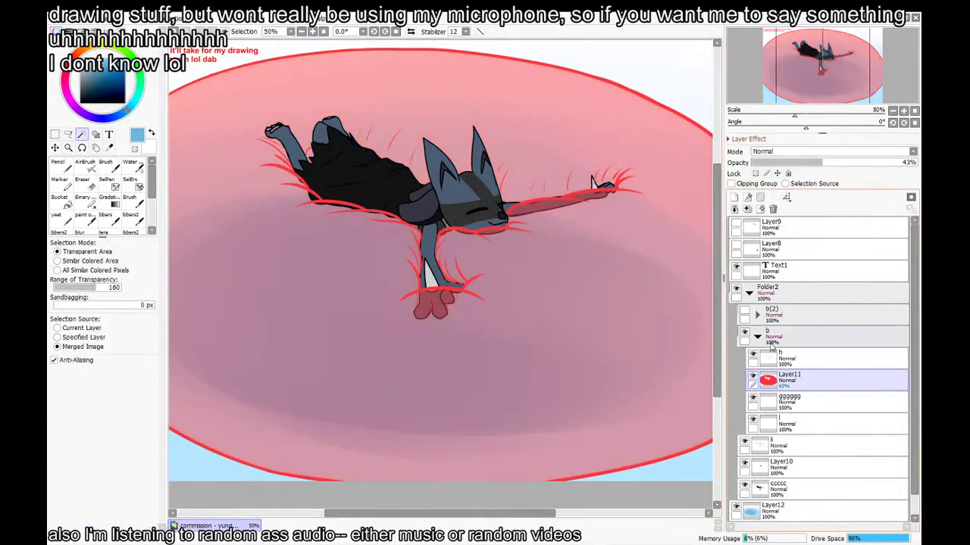
key(Tab)
drag(710, 196, 720, 198)
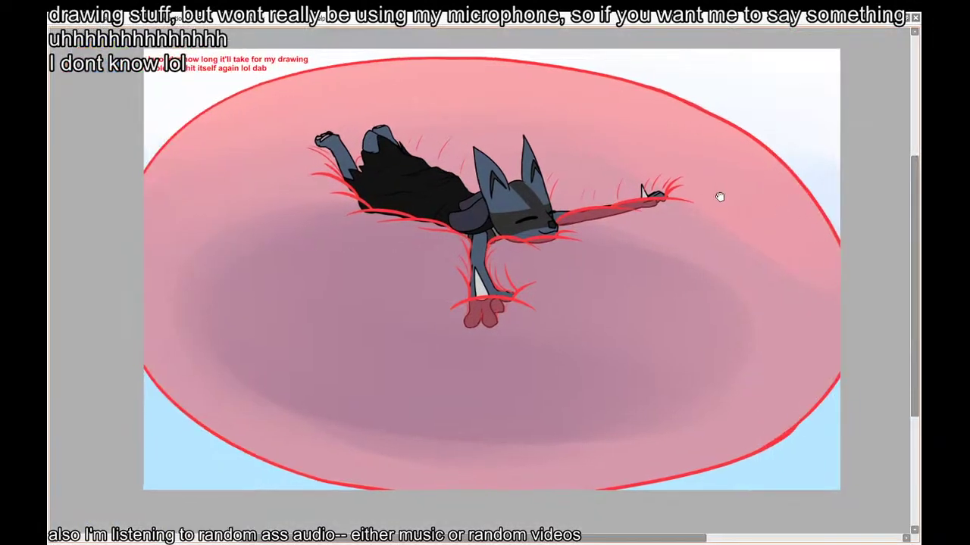
Load the painted area of the red fill layer, Layer11, as a selection
key(b)
key(Tab)
double_click(767, 381)
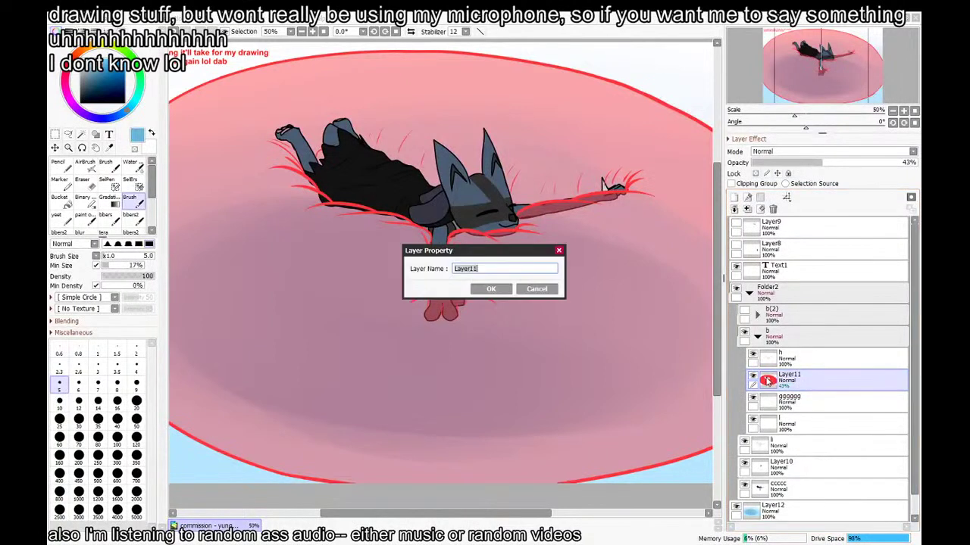
key(Return)
right_click(766, 380)
key(Escape)
ctrl+click(766, 380)
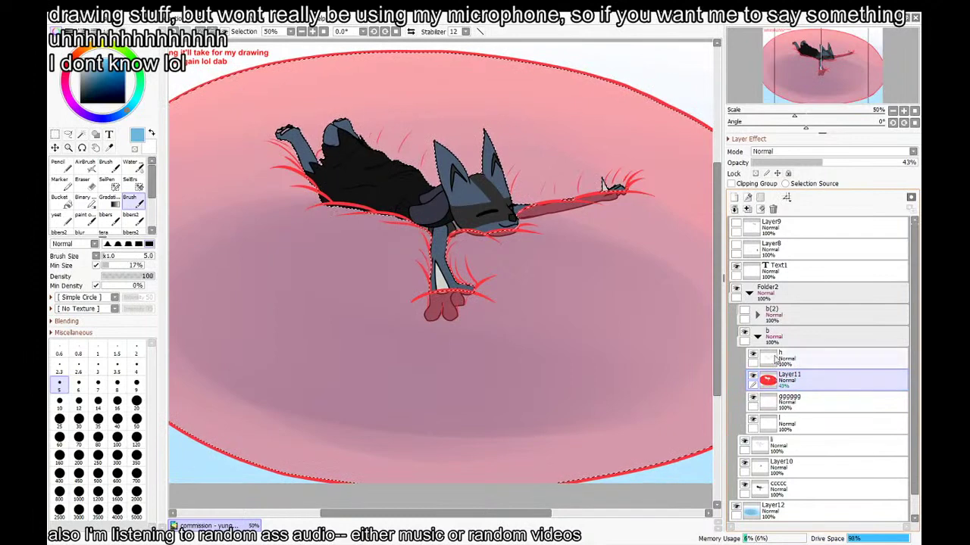
Clear the selection and raise the opacity of the red fill on Layer11 to 100%
click(775, 359)
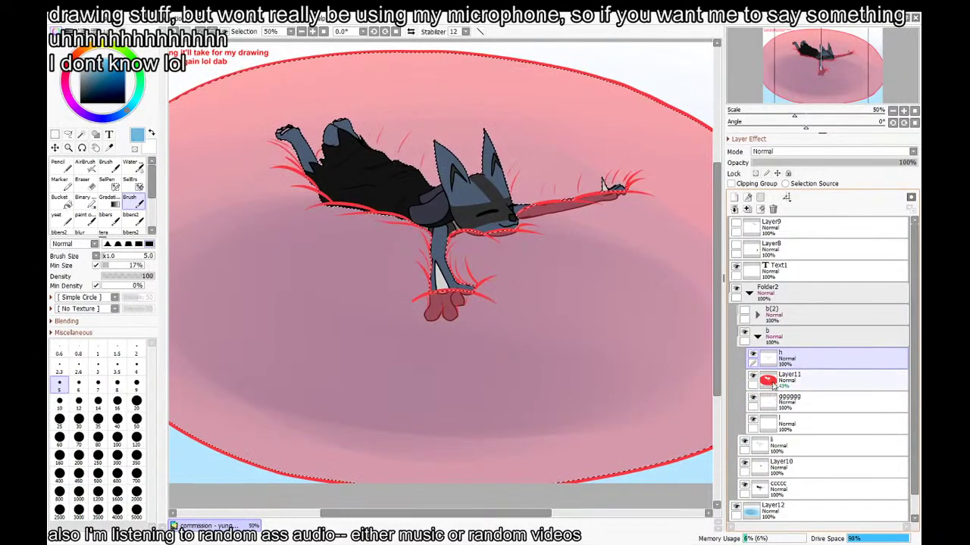
drag(542, 298, 549, 301)
scroll(522, 161, up, 3)
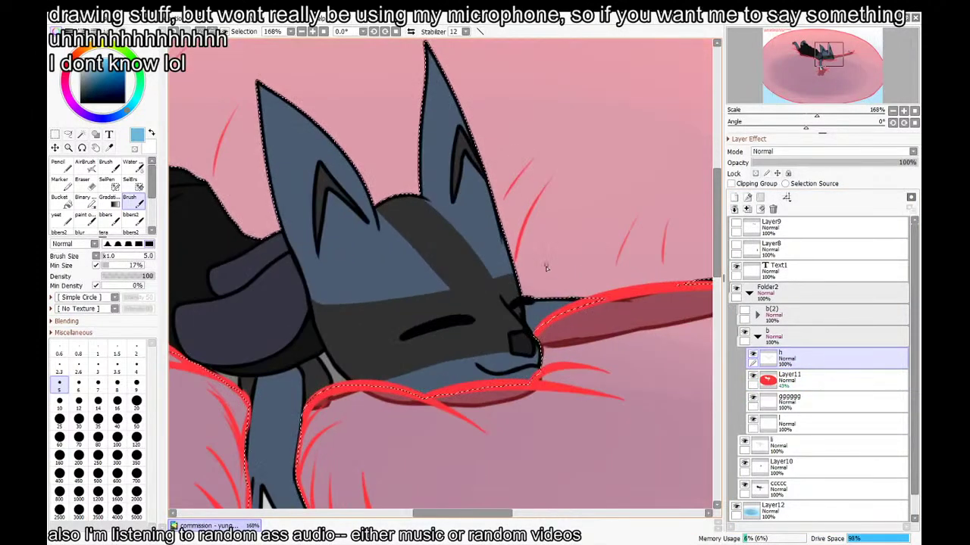
scroll(546, 250, down, 2)
click(789, 377)
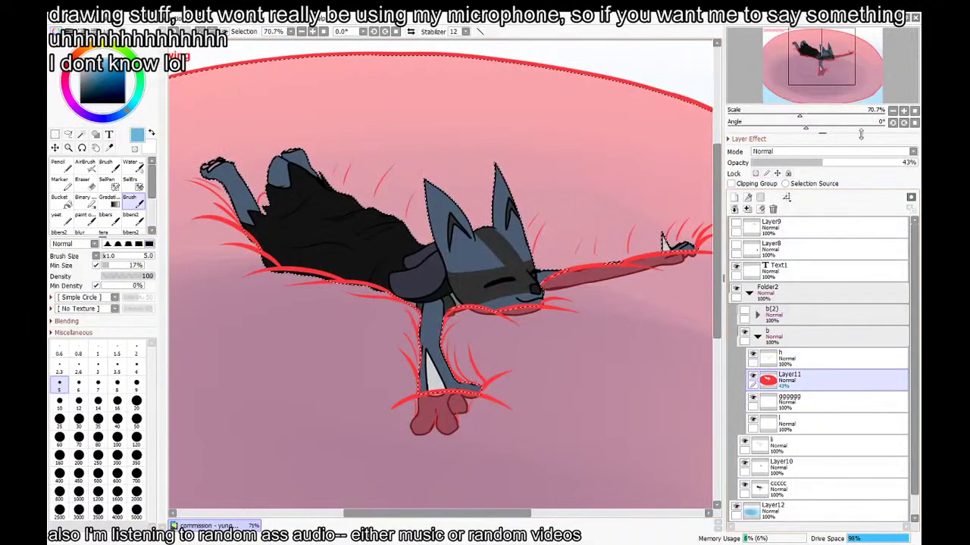
drag(823, 163, 894, 173)
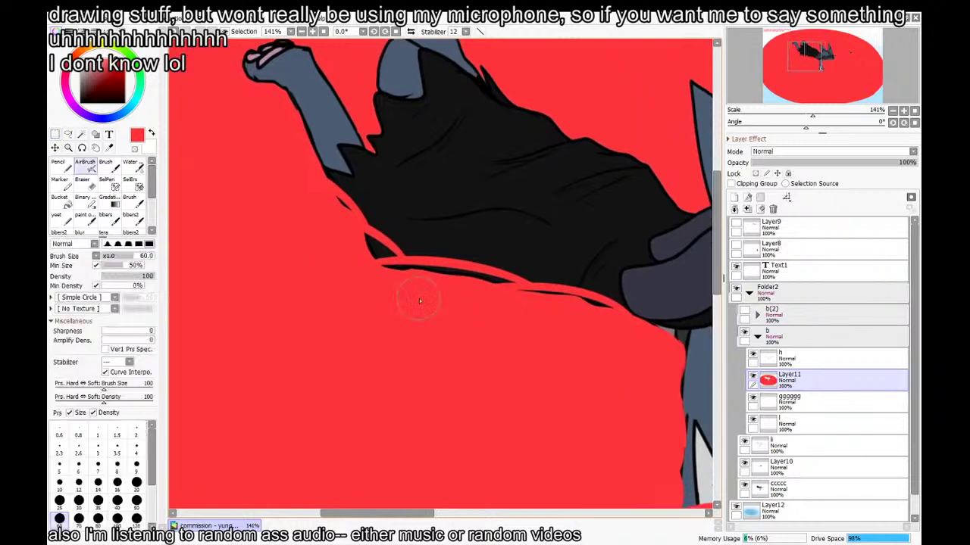
Airbrush red at size 60 over the black slivers along the underside of the character's body on Layer11
key(Tab)
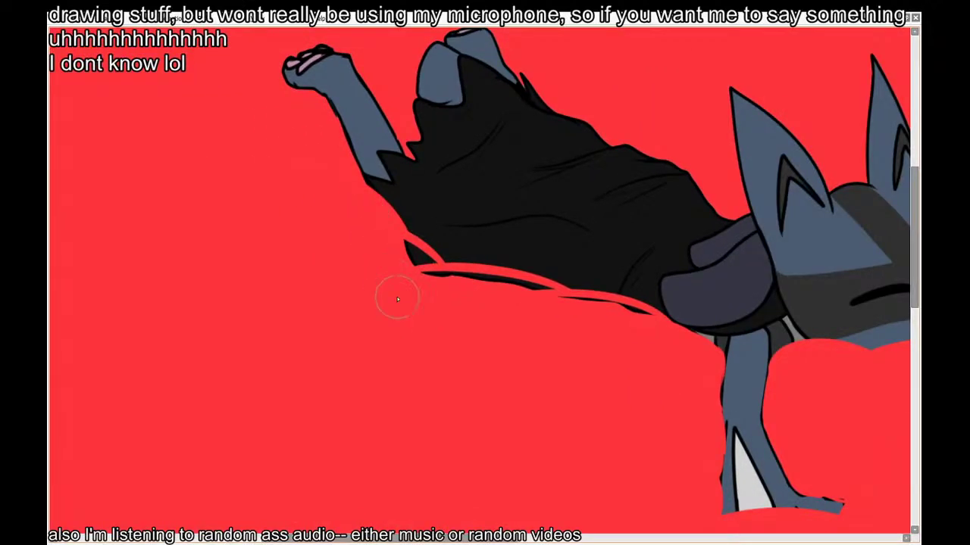
mouse_move(436, 294)
mouse_down()
mouse_move(510, 297)
mouse_move(643, 356)
mouse_up()
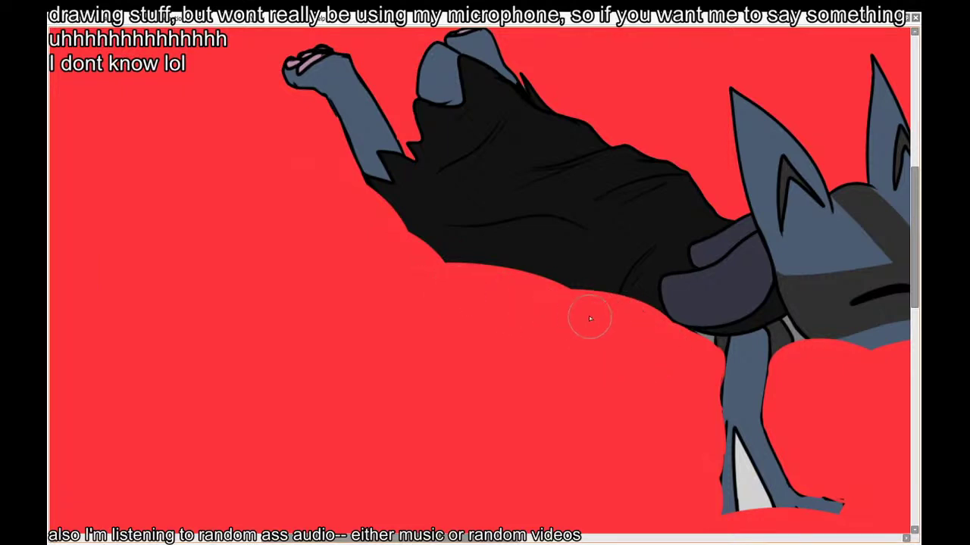
drag(652, 357, 435, 253)
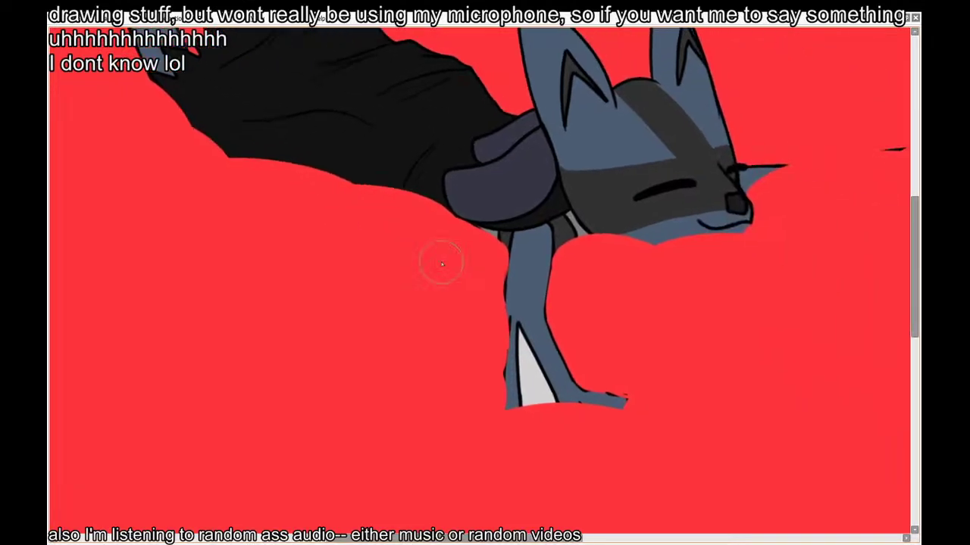
drag(509, 457, 412, 253)
scroll(545, 219, up, 3)
scroll(545, 219, down, 3)
scroll(568, 279, down, 3)
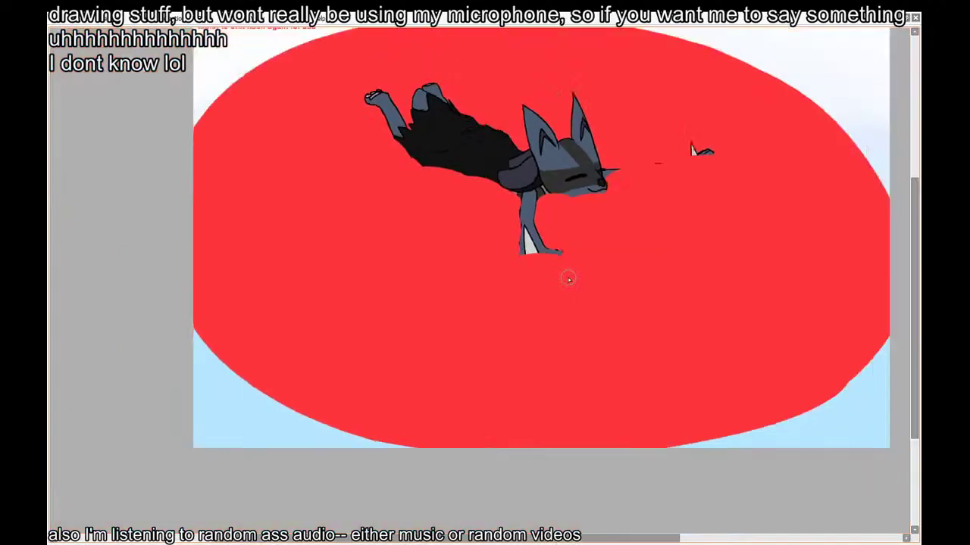
Airbrush red over the stray outline bits around the character's front paw and forearm on Layer11
scroll(568, 278, up, 5)
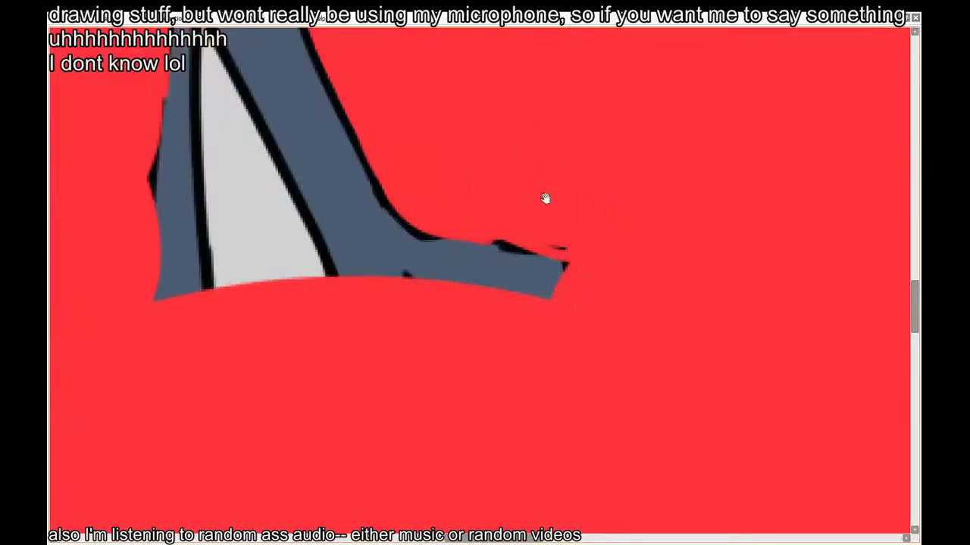
drag(545, 199, 574, 217)
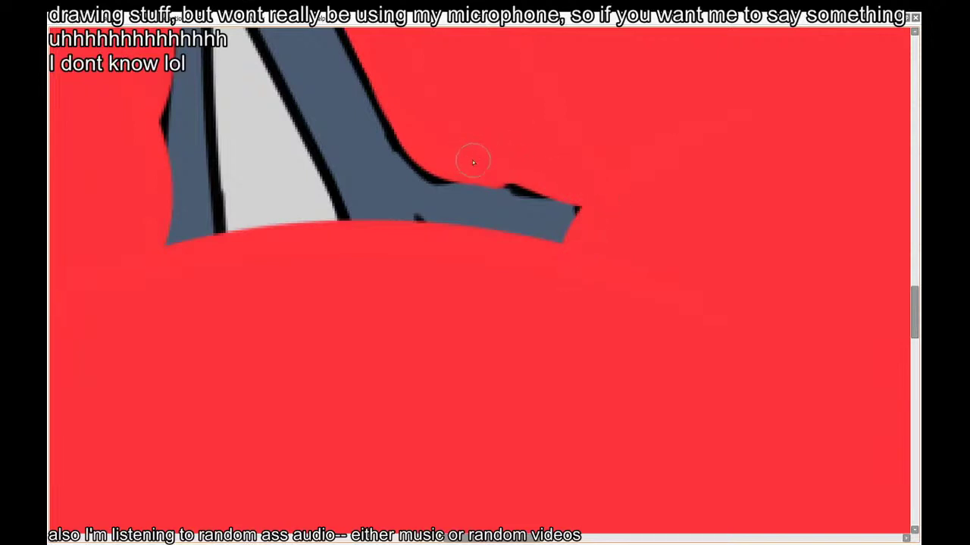
drag(473, 140, 616, 336)
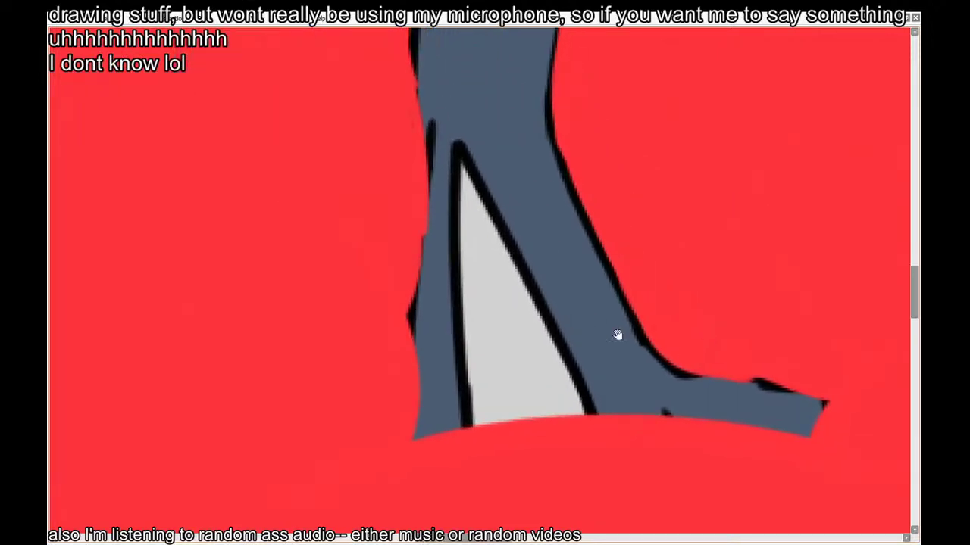
drag(378, 206, 460, 254)
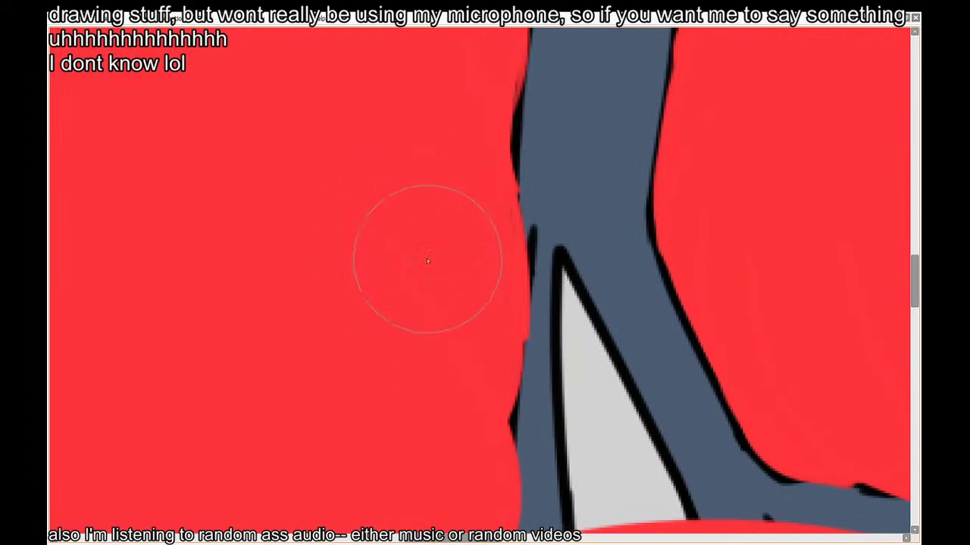
mouse_move(379, 177)
mouse_down()
mouse_move(514, 378)
mouse_move(737, 430)
mouse_up()
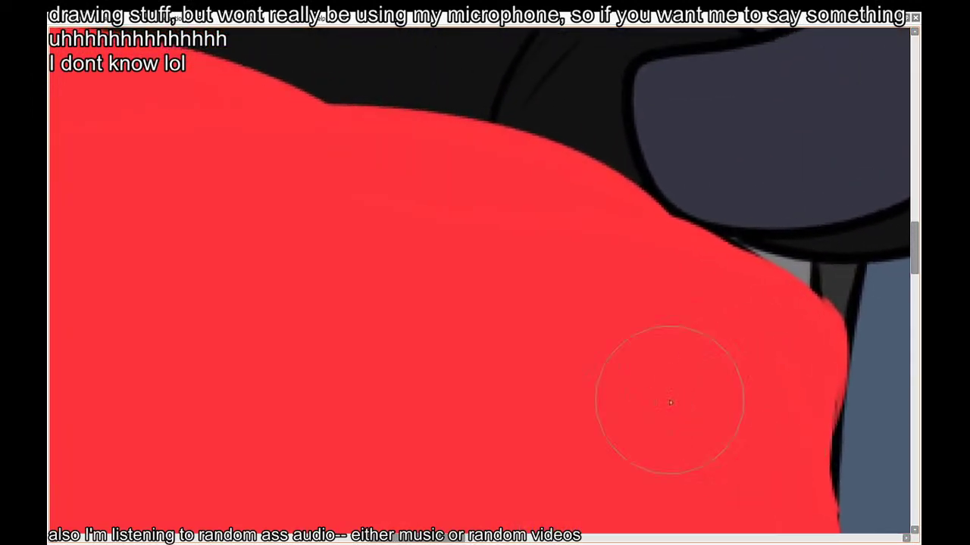
Paint over the stray black spot beside the outstretched hand in red, and lower Layer11's opacity to 67%
scroll(260, 148, down, 3)
scroll(260, 149, down, 5)
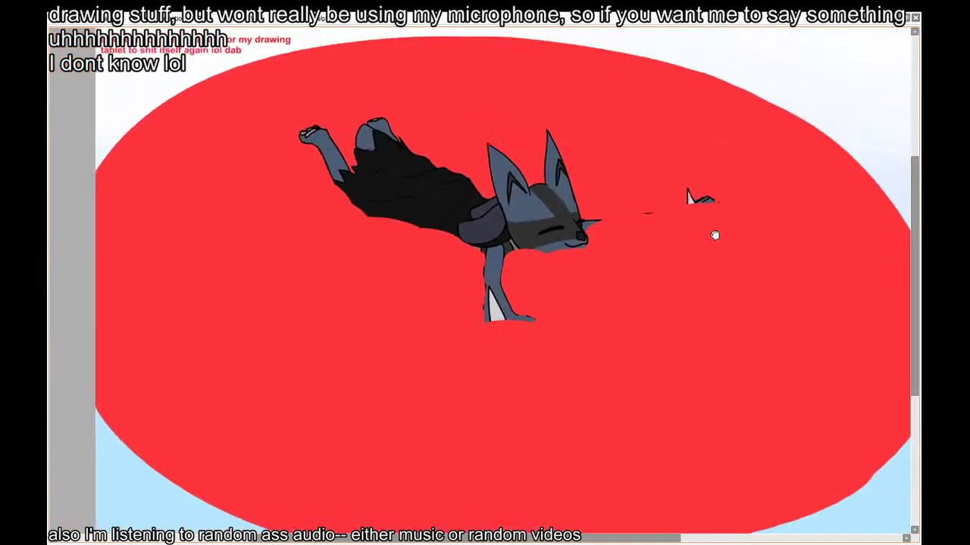
scroll(694, 198, up, 6)
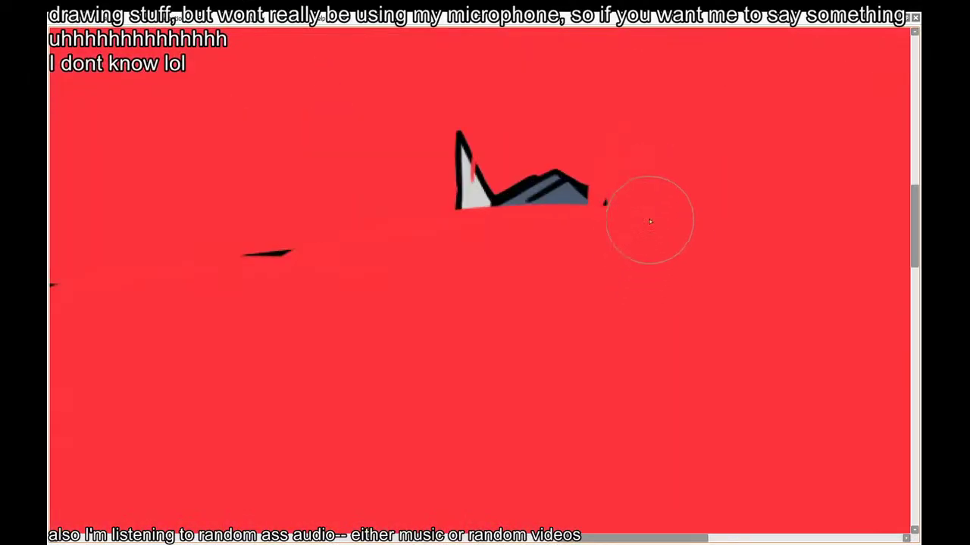
key(Tab)
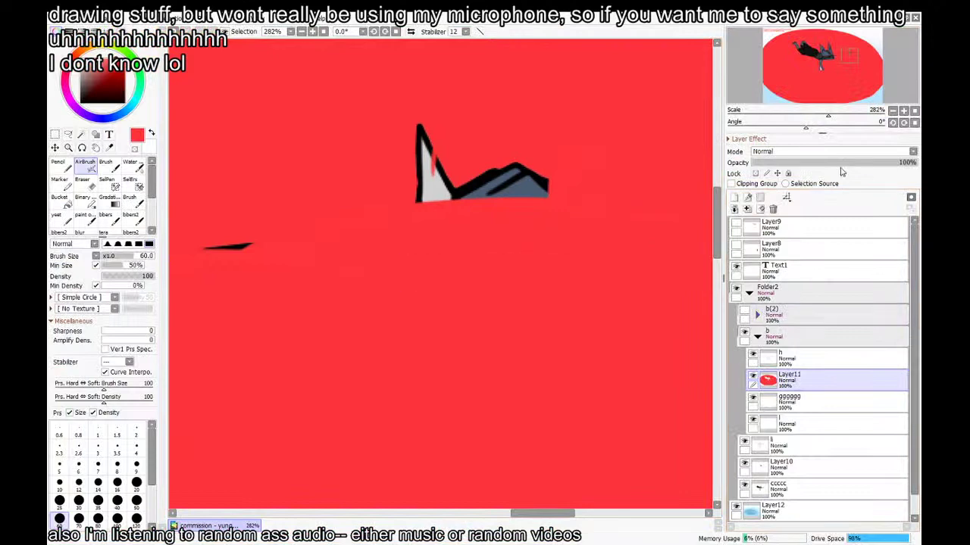
mouse_move(841, 162)
mouse_down()
mouse_move(825, 169)
mouse_move(823, 187)
mouse_move(862, 190)
mouse_up()
Erase the red line overlapping the claw of the outstretched hand on layer h with the transparent brush at size 14
click(802, 403)
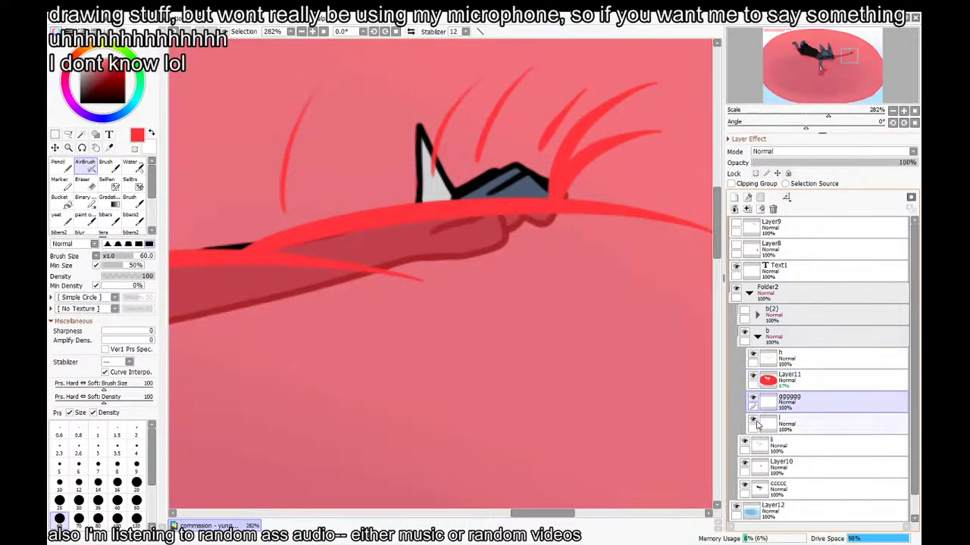
click(753, 355)
click(753, 355)
click(770, 359)
key(v)
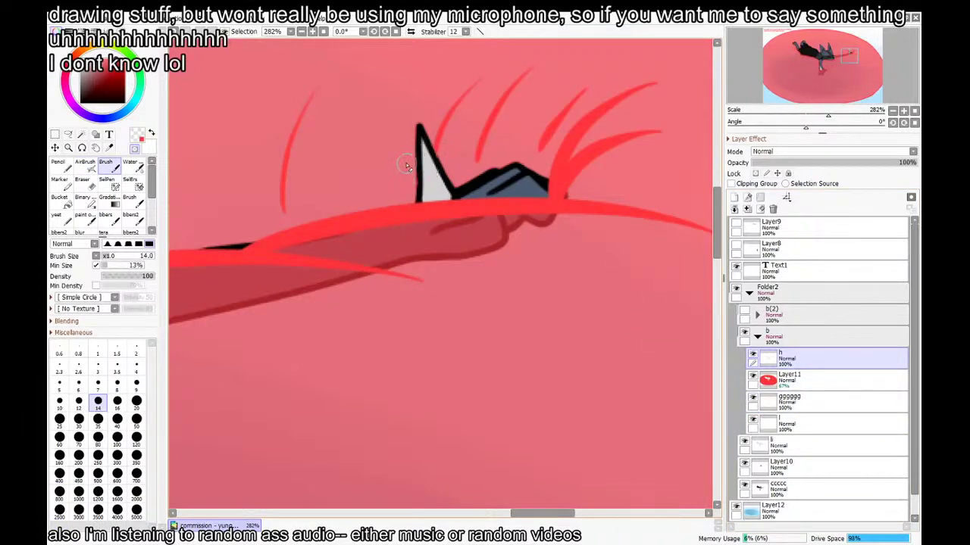
scroll(523, 197, down, 8)
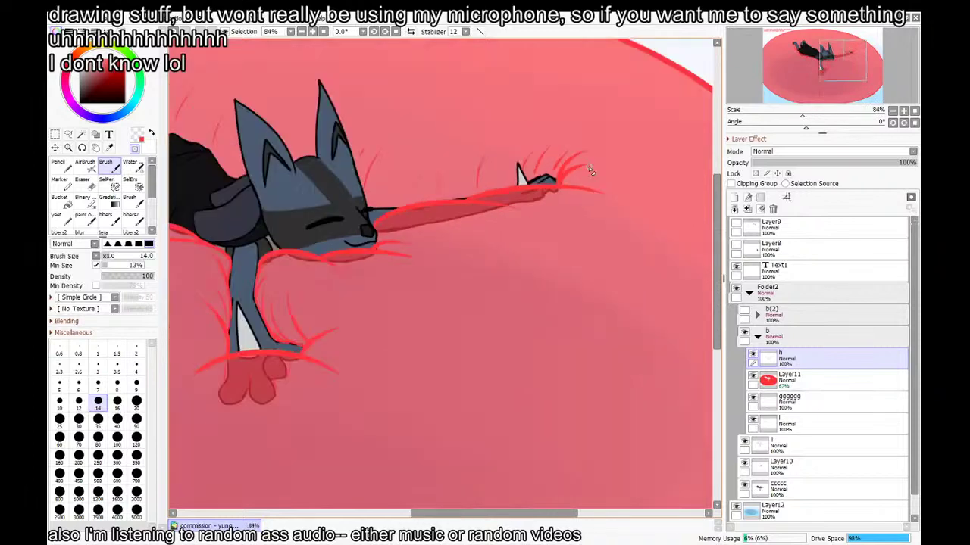
scroll(524, 371, down, 1)
scroll(485, 243, up, 1)
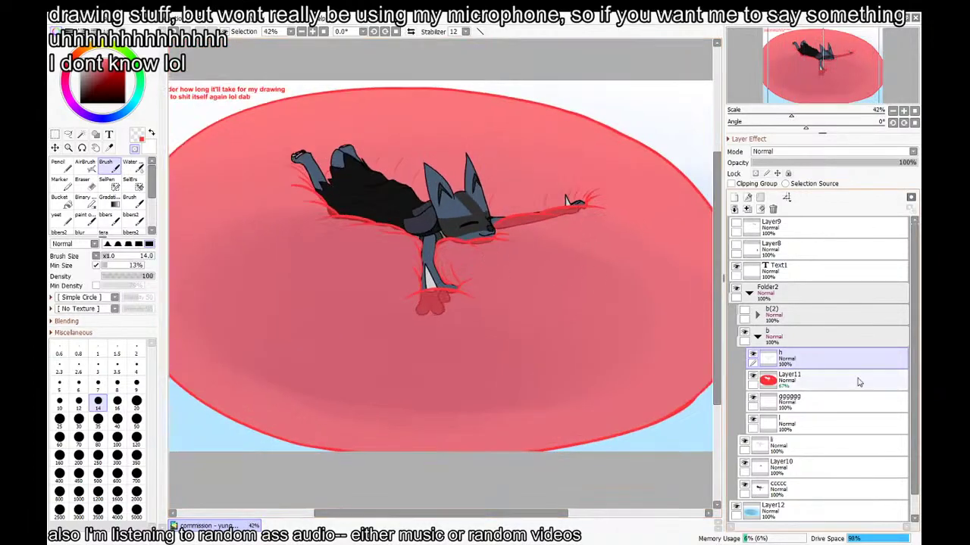
Delete the old folder copy b(2), duplicate folder b again, and hide and collapse the new copy
click(831, 318)
key(Delete)
click(819, 315)
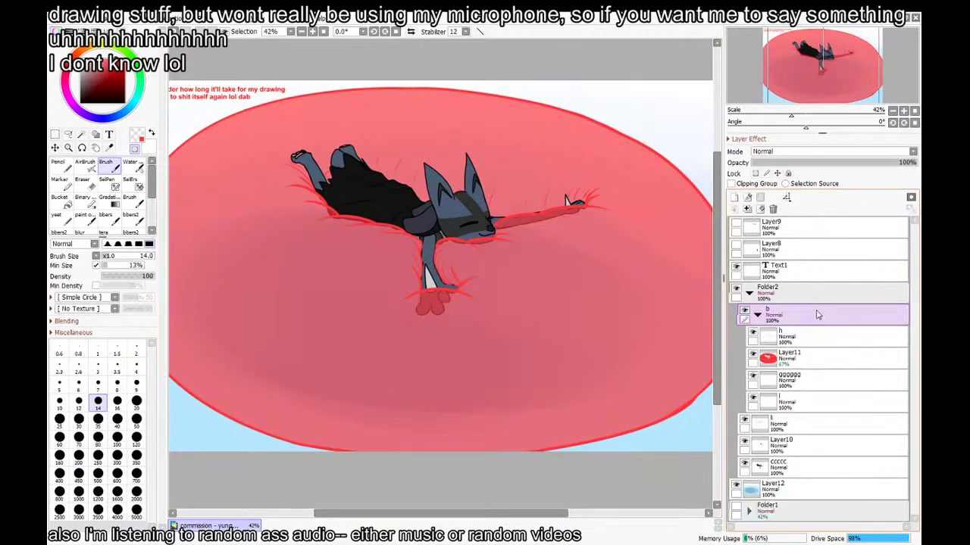
key(ctrl+j)
click(746, 316)
click(757, 314)
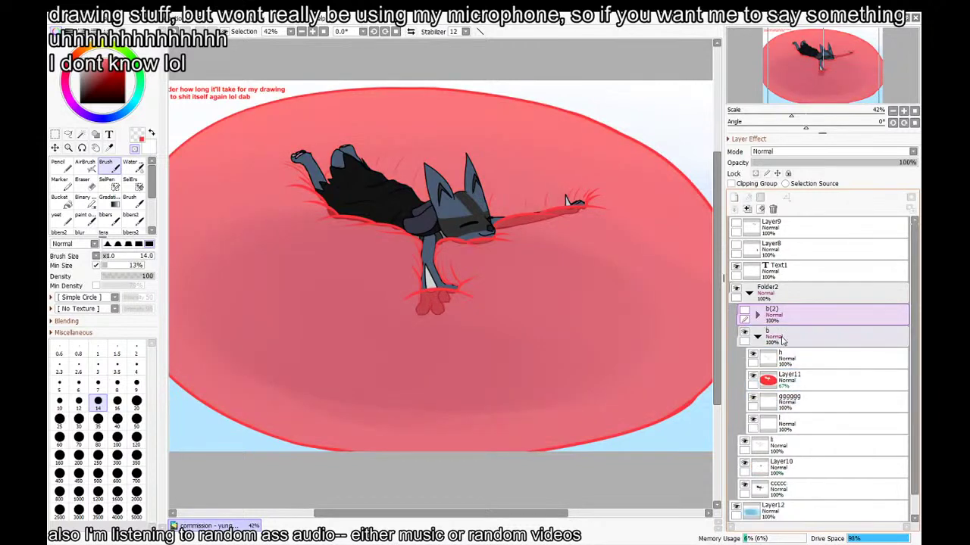
Set the opacity of Layer11 to 100% and load its painted area as a selection
click(755, 379)
click(915, 162)
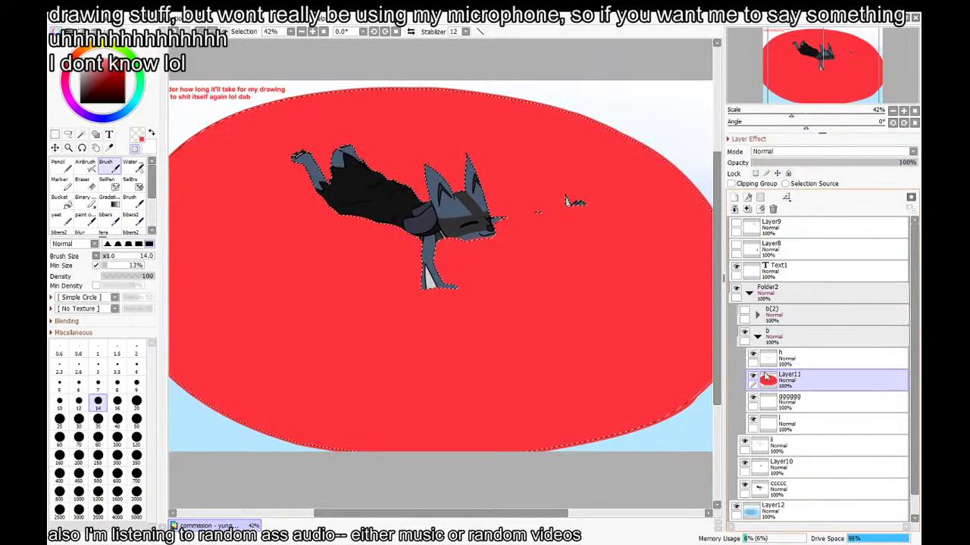
key(Tab)
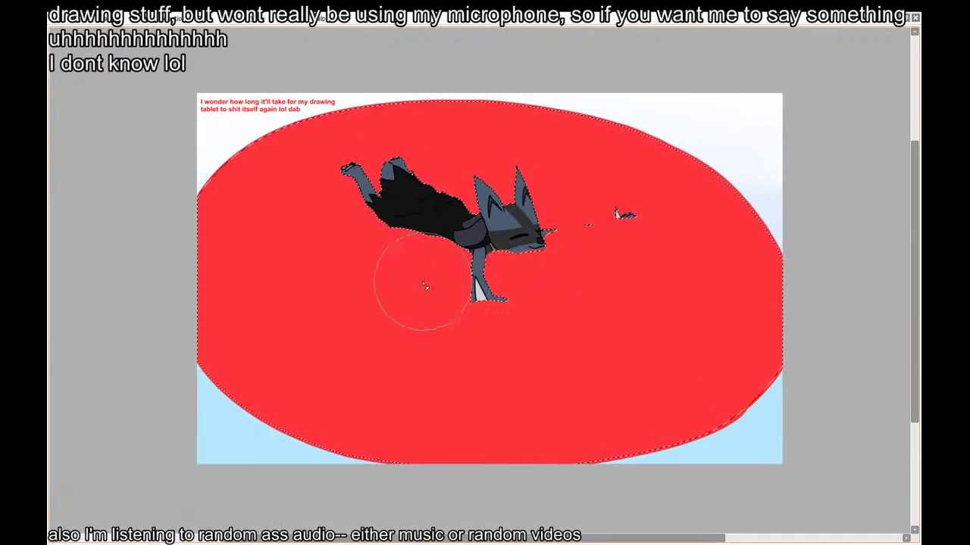
key(Tab)
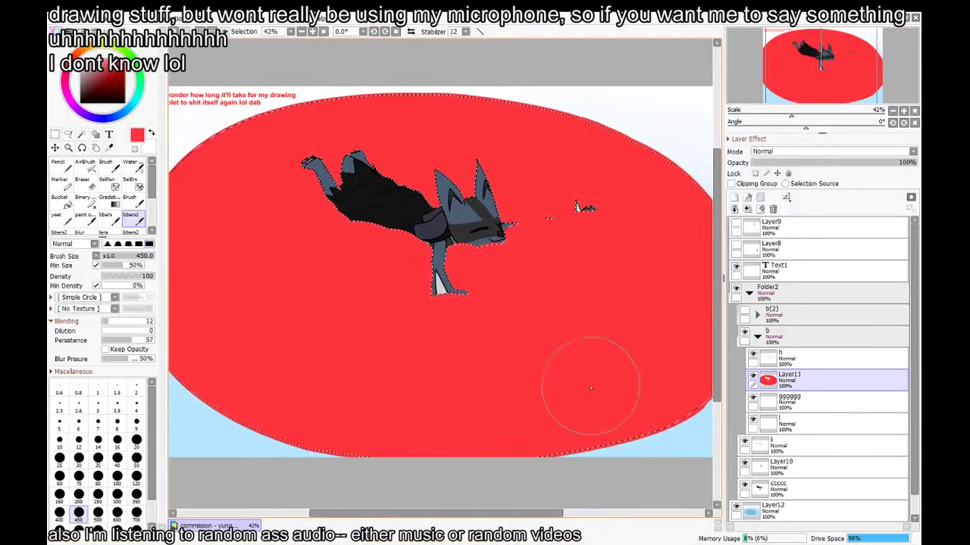
Thin out the interior of the red fill on Layer11 with large soft transparent strokes, keeping denser red near the cushion's rim
drag(271, 286, 335, 341)
key(Tab)
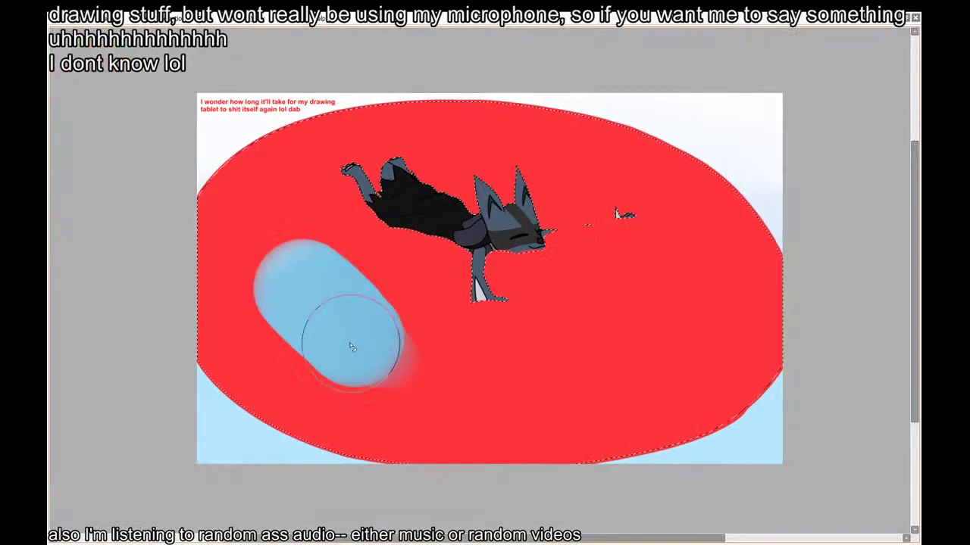
mouse_move(274, 261)
mouse_down()
mouse_move(394, 369)
mouse_move(364, 308)
mouse_move(444, 353)
mouse_move(336, 336)
mouse_move(240, 214)
mouse_move(394, 363)
mouse_move(294, 339)
mouse_move(284, 185)
mouse_move(215, 288)
mouse_up()
mouse_move(243, 188)
mouse_down()
mouse_move(347, 389)
mouse_move(217, 229)
mouse_move(235, 359)
mouse_move(262, 388)
mouse_move(455, 449)
mouse_move(428, 415)
mouse_move(464, 410)
mouse_move(431, 390)
mouse_move(327, 227)
mouse_move(440, 297)
mouse_move(333, 228)
mouse_move(441, 273)
mouse_move(276, 173)
mouse_up()
mouse_move(349, 200)
mouse_down()
mouse_move(273, 322)
mouse_move(463, 139)
mouse_move(277, 359)
mouse_move(259, 174)
mouse_move(506, 152)
mouse_move(322, 195)
mouse_move(552, 164)
mouse_move(665, 269)
mouse_move(394, 171)
mouse_move(762, 247)
mouse_move(432, 135)
mouse_move(646, 191)
mouse_move(658, 245)
mouse_move(725, 299)
mouse_move(637, 300)
mouse_move(652, 179)
mouse_move(649, 413)
mouse_move(733, 343)
mouse_move(361, 408)
mouse_move(662, 399)
mouse_move(399, 403)
mouse_move(686, 349)
mouse_move(352, 399)
mouse_move(523, 252)
mouse_move(591, 233)
mouse_move(633, 279)
mouse_move(568, 361)
mouse_move(486, 381)
mouse_move(708, 301)
mouse_move(525, 410)
mouse_move(260, 380)
mouse_move(700, 373)
mouse_move(399, 404)
mouse_move(690, 395)
mouse_move(467, 429)
mouse_move(761, 381)
mouse_move(523, 437)
mouse_move(777, 331)
mouse_move(759, 315)
mouse_move(413, 430)
mouse_move(431, 399)
mouse_move(242, 408)
mouse_move(530, 439)
mouse_move(502, 355)
mouse_move(658, 330)
mouse_move(731, 280)
mouse_move(575, 370)
mouse_move(554, 415)
mouse_up()
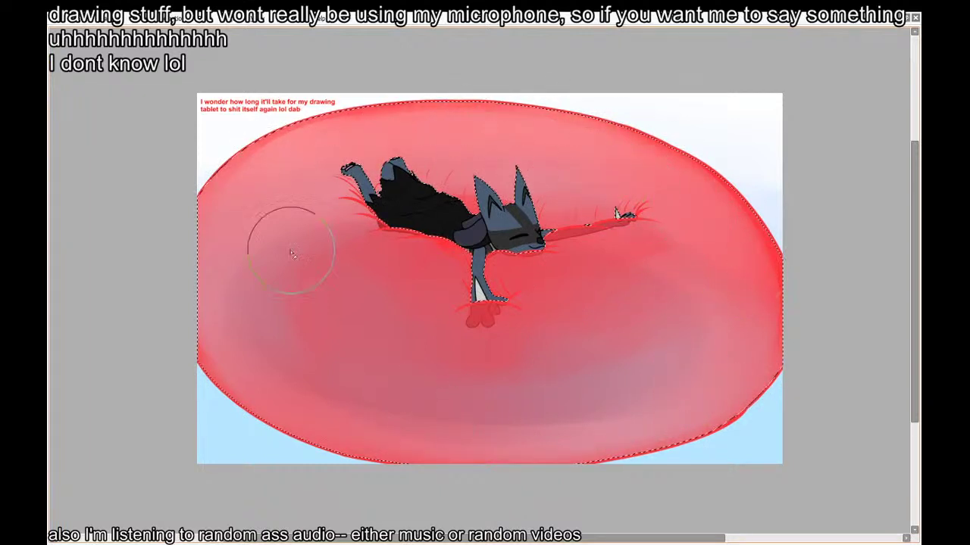
Blend the red shading across the cushion's middle beneath the character with the bbers brush at size 400
mouse_move(357, 255)
mouse_down()
mouse_move(352, 306)
mouse_move(400, 331)
mouse_move(268, 281)
mouse_move(293, 249)
mouse_move(432, 285)
mouse_move(339, 240)
mouse_move(326, 330)
mouse_move(378, 385)
mouse_move(400, 355)
mouse_move(296, 205)
mouse_move(421, 272)
mouse_move(444, 331)
mouse_move(273, 272)
mouse_move(339, 371)
mouse_up()
drag(400, 273, 422, 347)
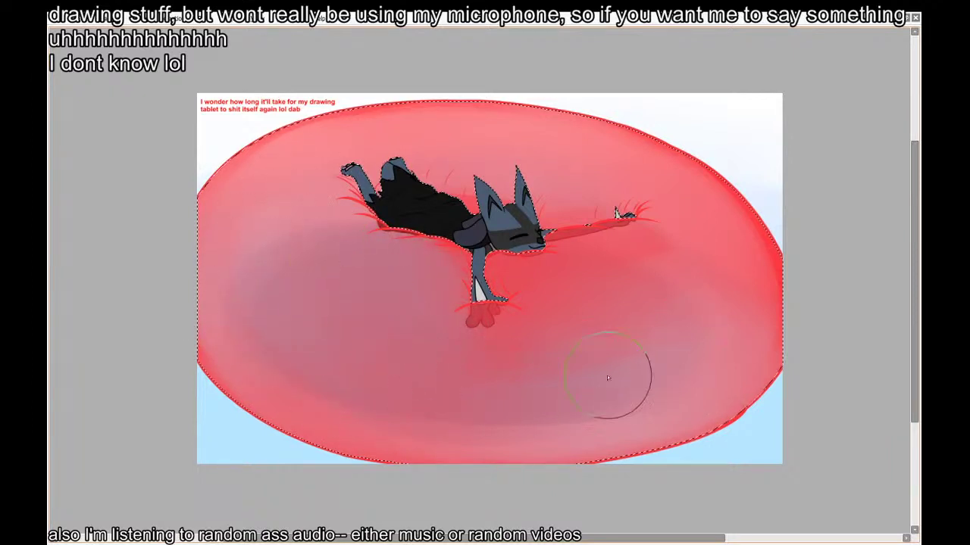
key(ctrl+z)
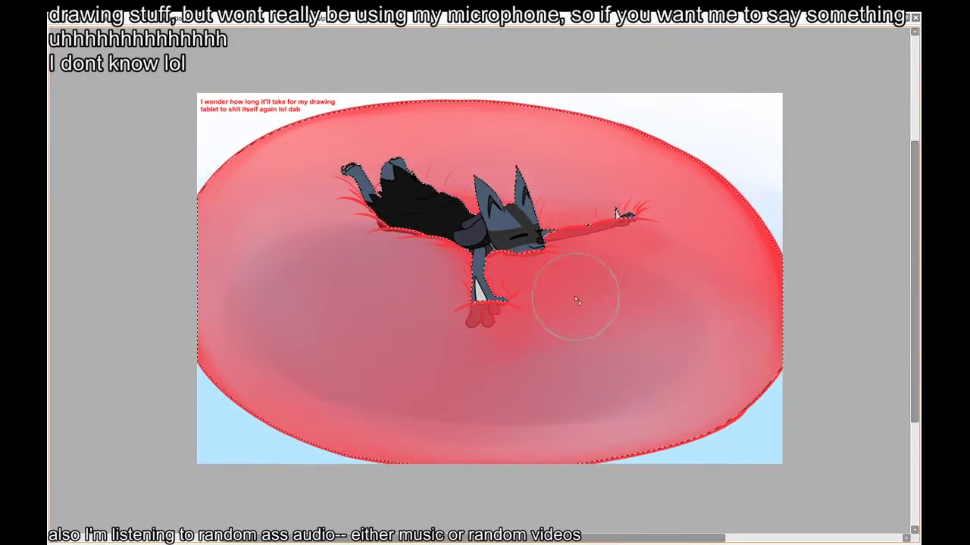
mouse_move(574, 293)
mouse_down()
mouse_move(631, 293)
mouse_move(542, 291)
mouse_move(658, 304)
mouse_move(601, 350)
mouse_move(527, 330)
mouse_up()
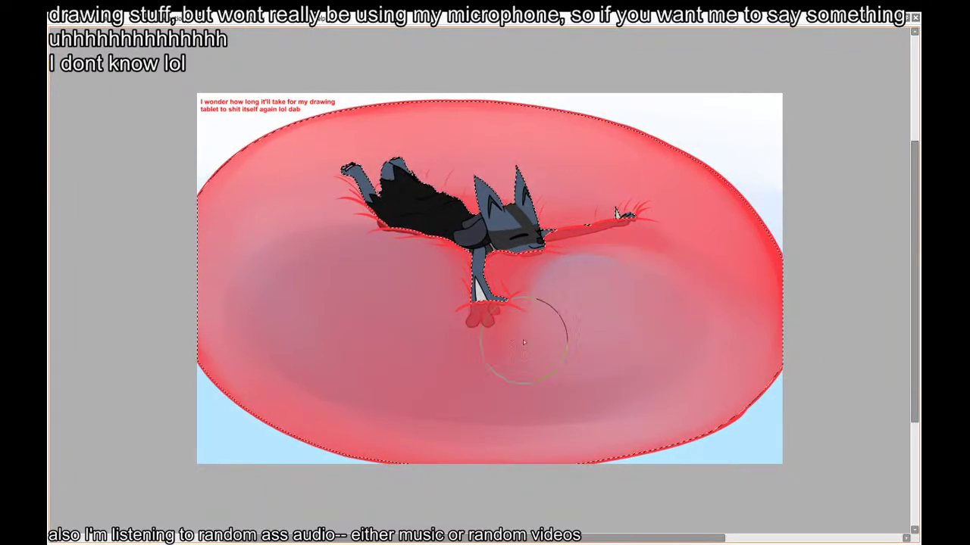
key(Tab)
key(ctrl+z)
key(x)
key(ctrl+z)
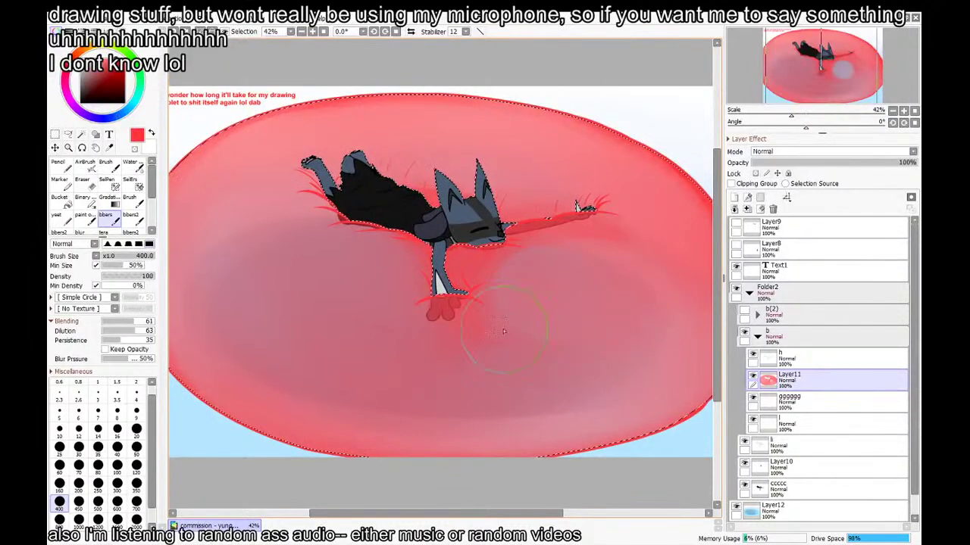
key(Tab)
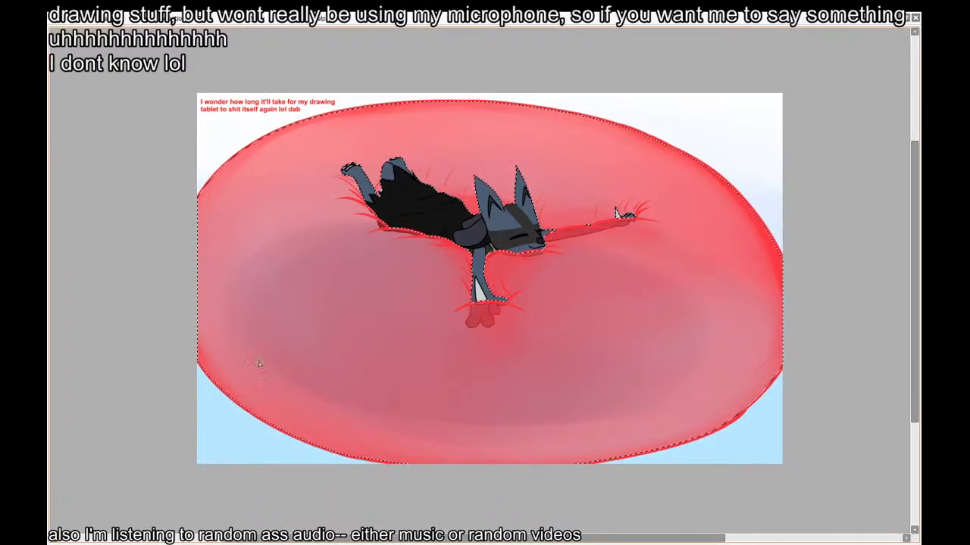
Brush a denser red band along the cushion's lower-left rim with a smaller brush and blend it towards the middle
drag(225, 345, 331, 430)
key(ctrl+z)
drag(201, 300, 334, 420)
key(ctrl+z)
key(b)
mouse_move(212, 318)
mouse_down()
mouse_move(248, 359)
mouse_move(350, 423)
mouse_up()
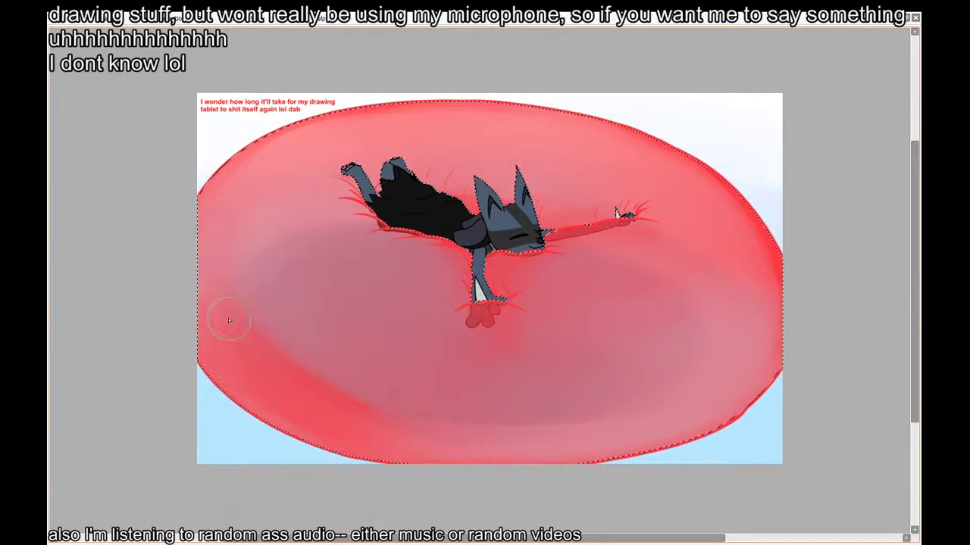
mouse_move(342, 329)
mouse_down()
mouse_move(287, 316)
mouse_move(338, 336)
mouse_move(339, 283)
mouse_move(312, 260)
mouse_move(466, 333)
mouse_move(423, 380)
mouse_move(452, 397)
mouse_move(426, 388)
mouse_up()
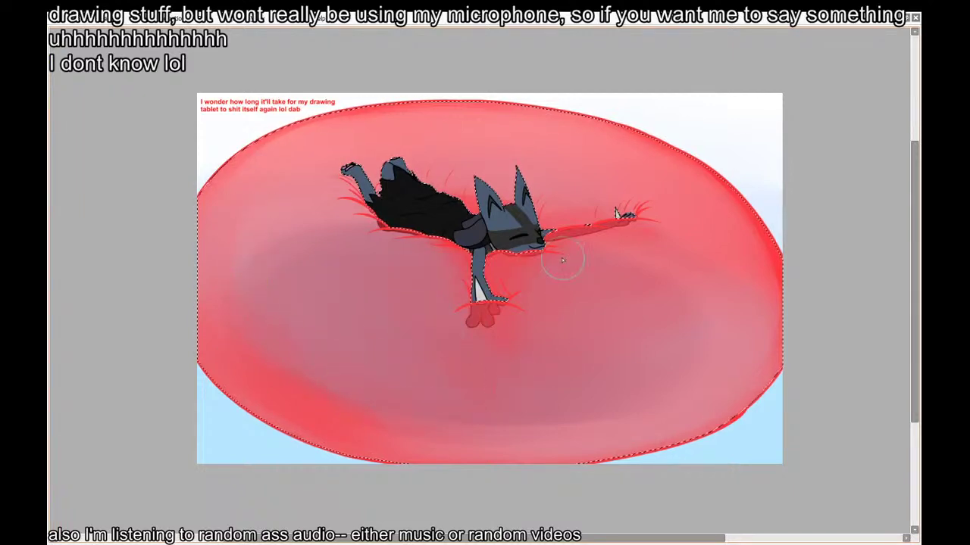
drag(568, 261, 569, 280)
scroll(580, 218, up, 2)
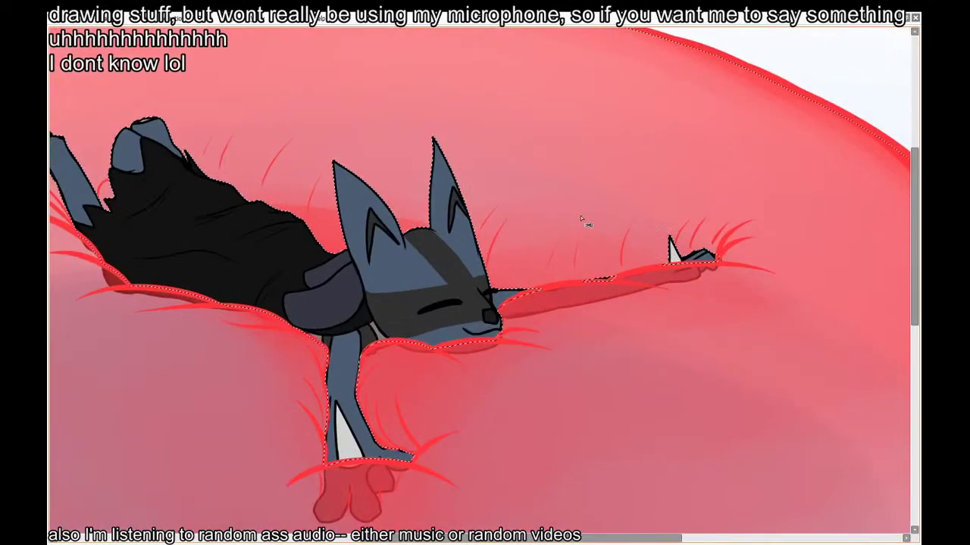
Check the red shading over the whole cushion and clear the selection around it
scroll(584, 220, up, 3)
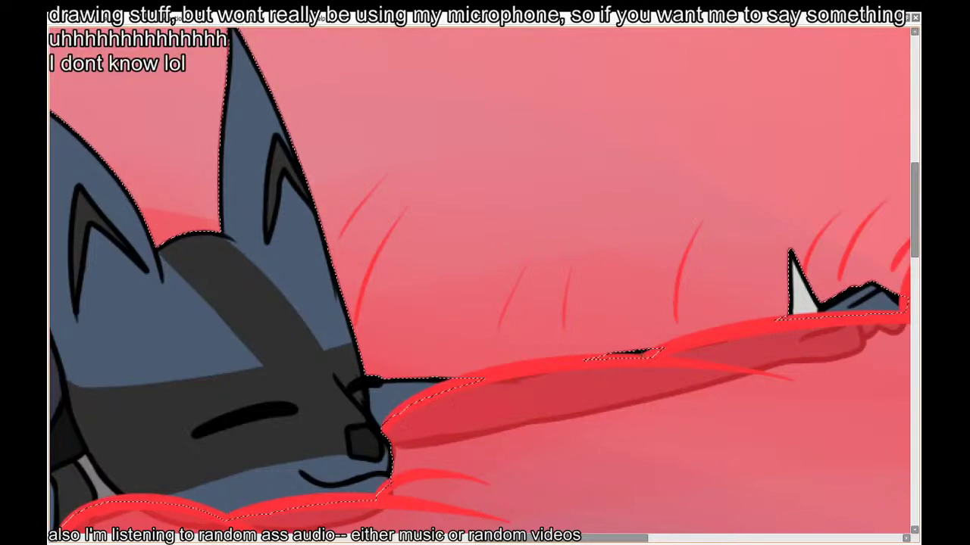
scroll(705, 265, up, 1)
scroll(731, 284, down, 1)
scroll(731, 284, down, 4)
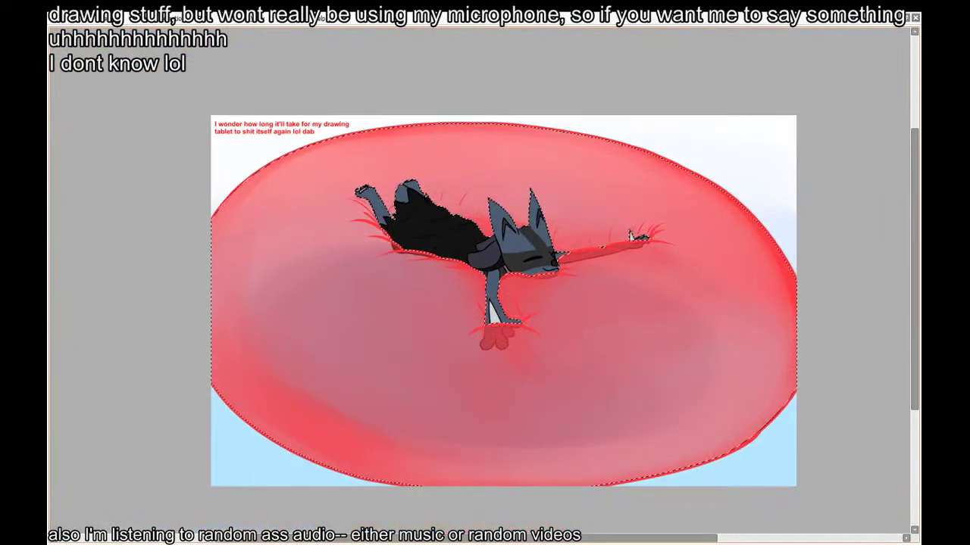
scroll(475, 312, up, 2)
key(Tab)
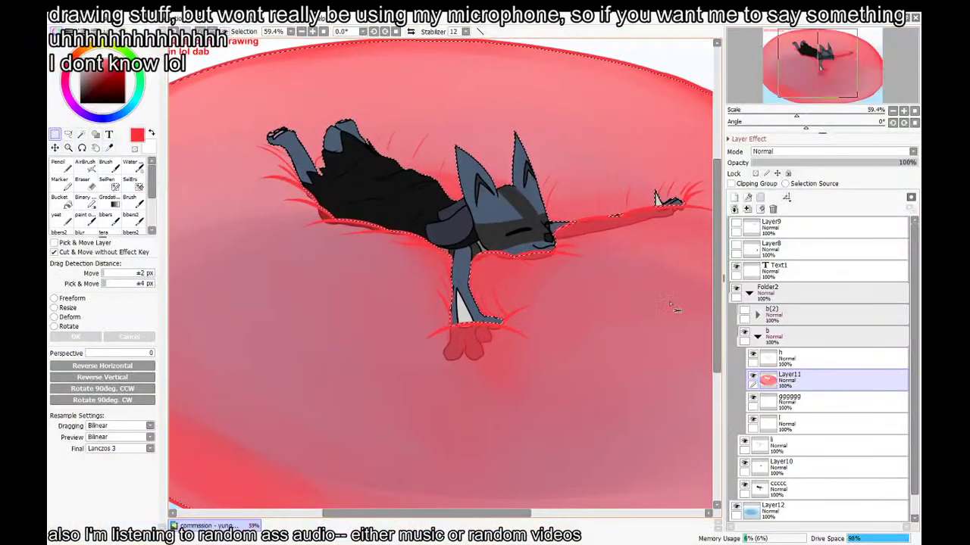
key(Tab)
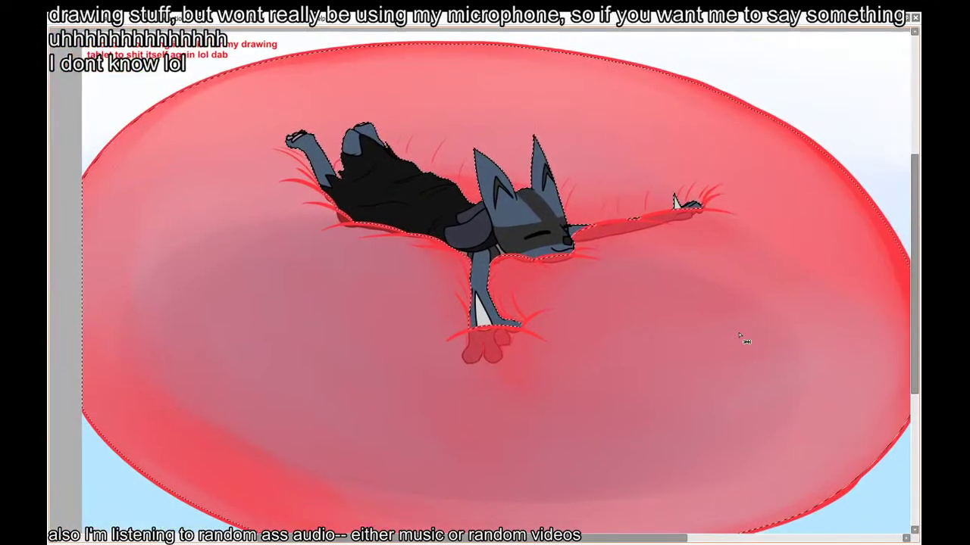
drag(733, 334, 723, 331)
key(ctrl+d)
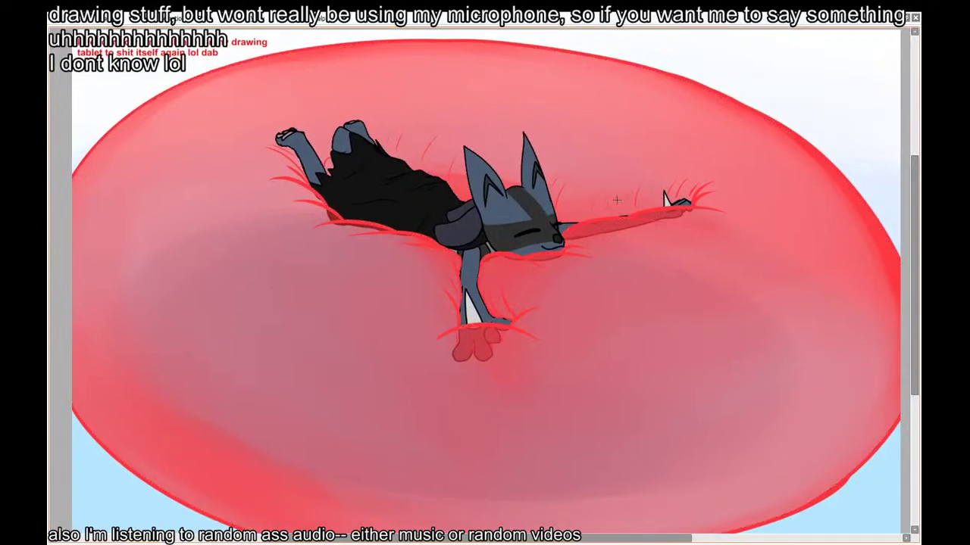
scroll(373, 234, down, 1)
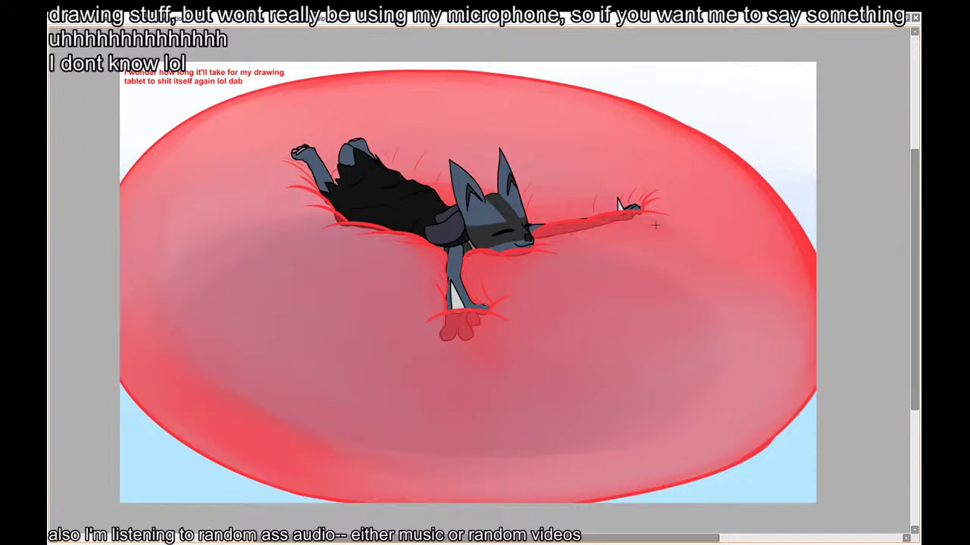
Collapse folder b and check what Layer10 contains by hiding and showing it again
key(Tab)
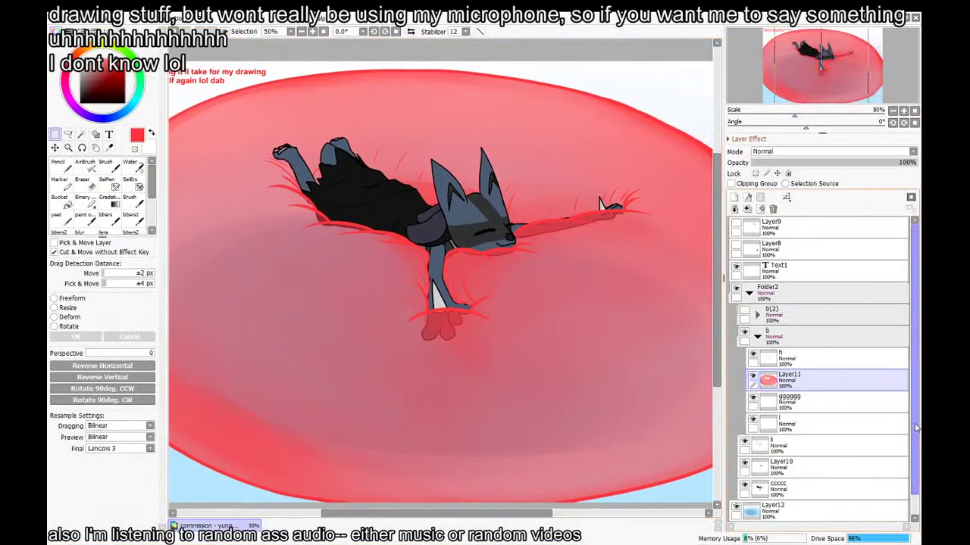
click(764, 342)
click(771, 357)
click(771, 380)
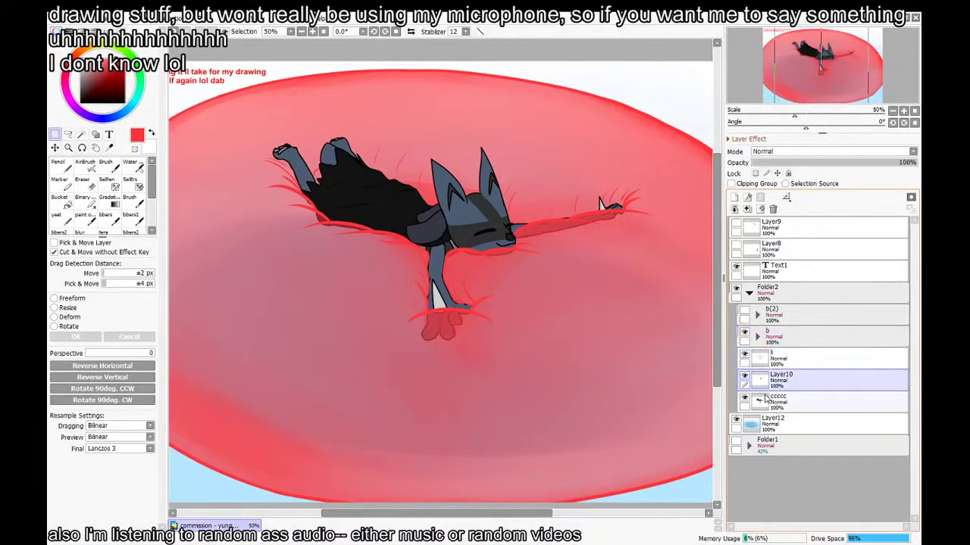
click(769, 402)
click(765, 382)
click(746, 377)
click(745, 377)
Save the drawing, and group the three character layers beneath folder b, including Layer10 and ccccc, into a new collapsed folder
scroll(491, 188, up, 5)
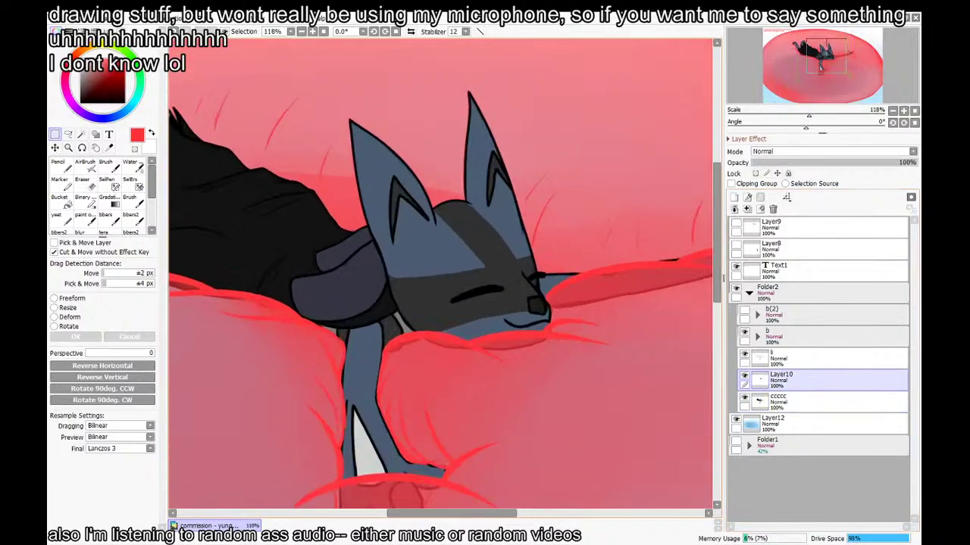
key(ctrl+s)
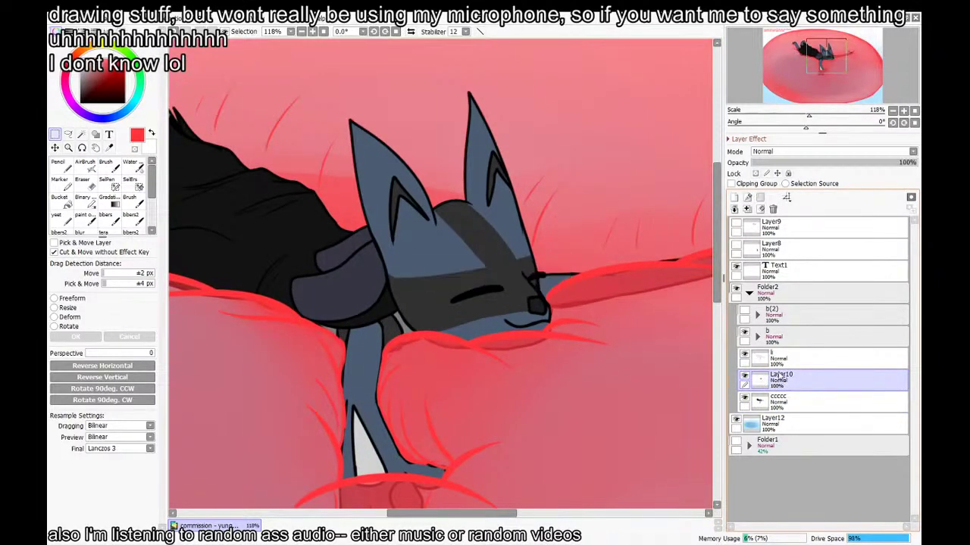
click(792, 381)
click(794, 355)
ctrl+click(800, 380)
ctrl+click(808, 399)
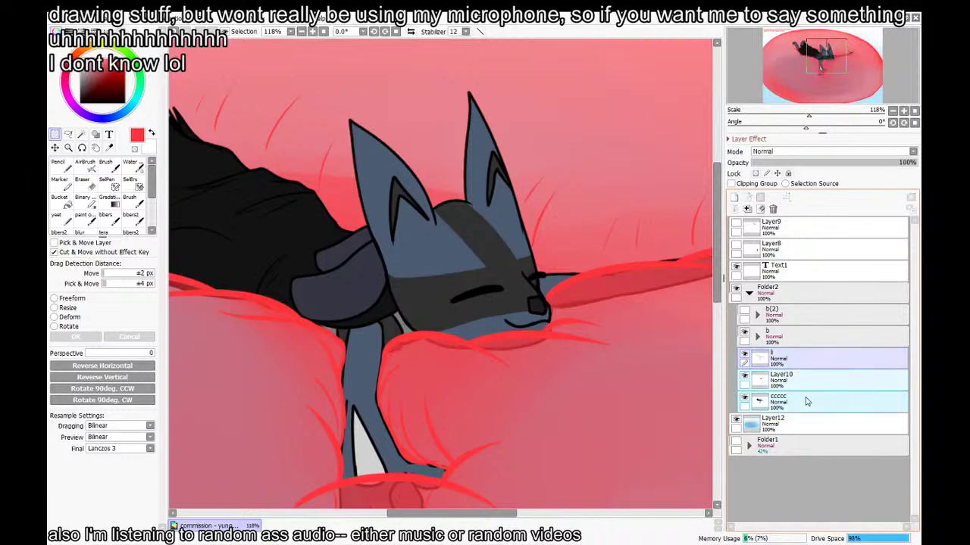
click(760, 197)
click(768, 362)
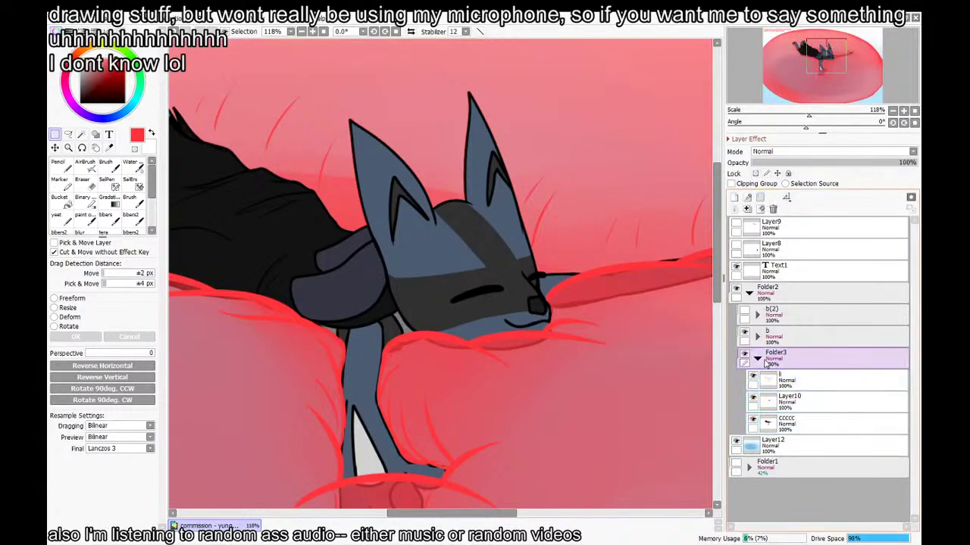
click(756, 359)
Duplicate Folder3 as a hidden backup and merge Layer10 down into ccccc in the original folder
key(ctrl+j)
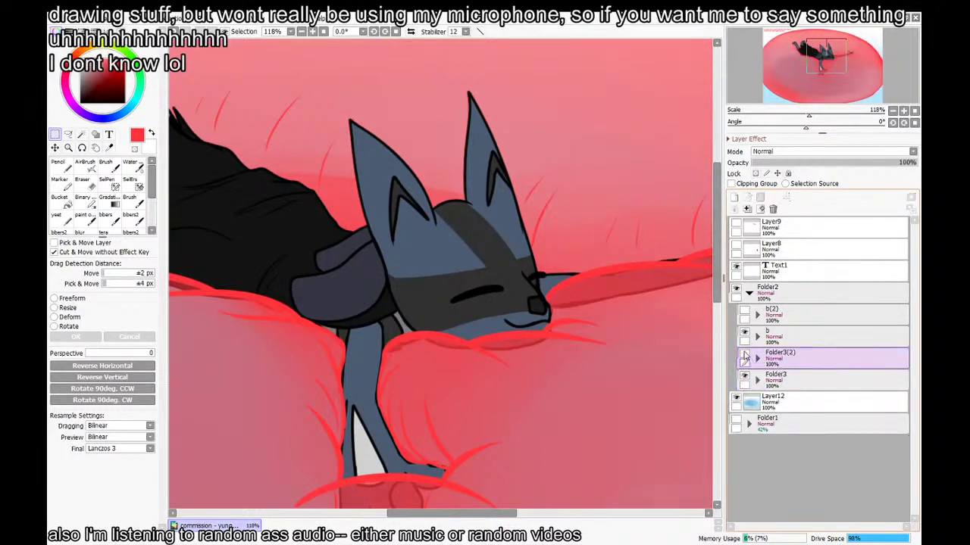
click(745, 356)
click(756, 380)
click(803, 424)
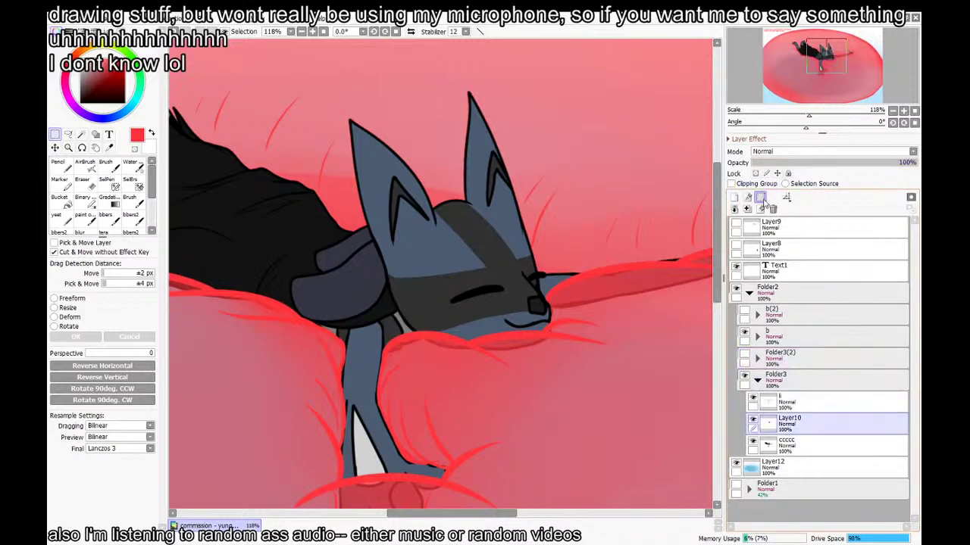
click(747, 208)
Add a new layer above ccccc, clip it to that layer and set its blending mode to Multiply
click(733, 197)
click(732, 184)
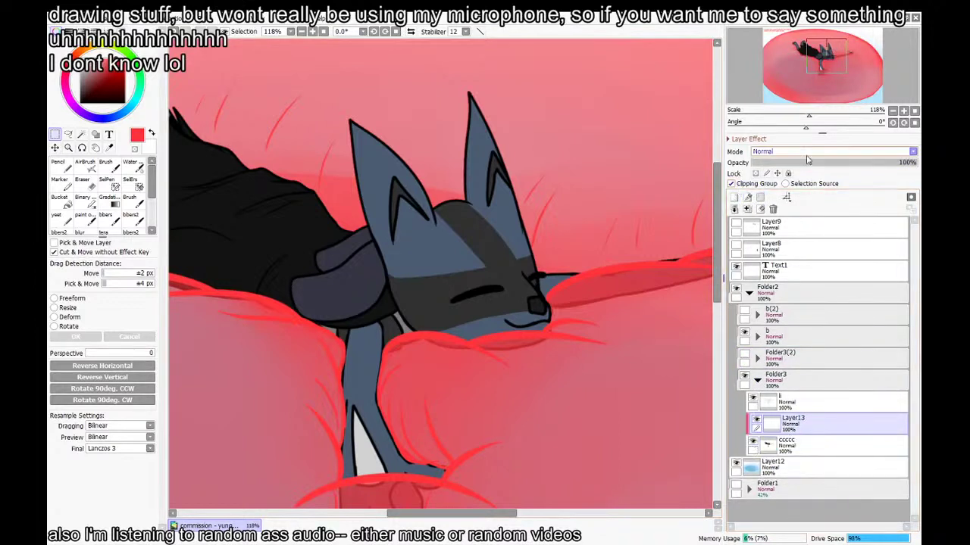
click(794, 153)
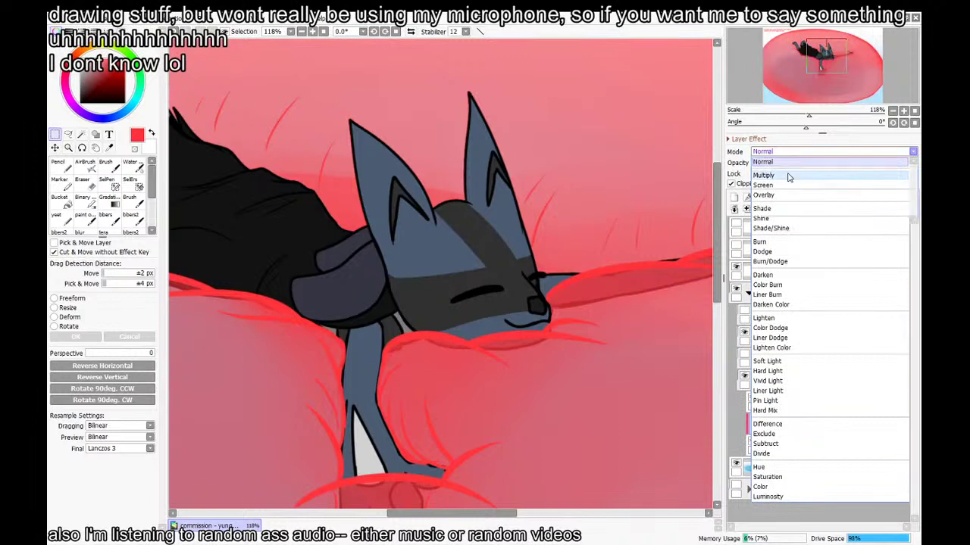
click(787, 176)
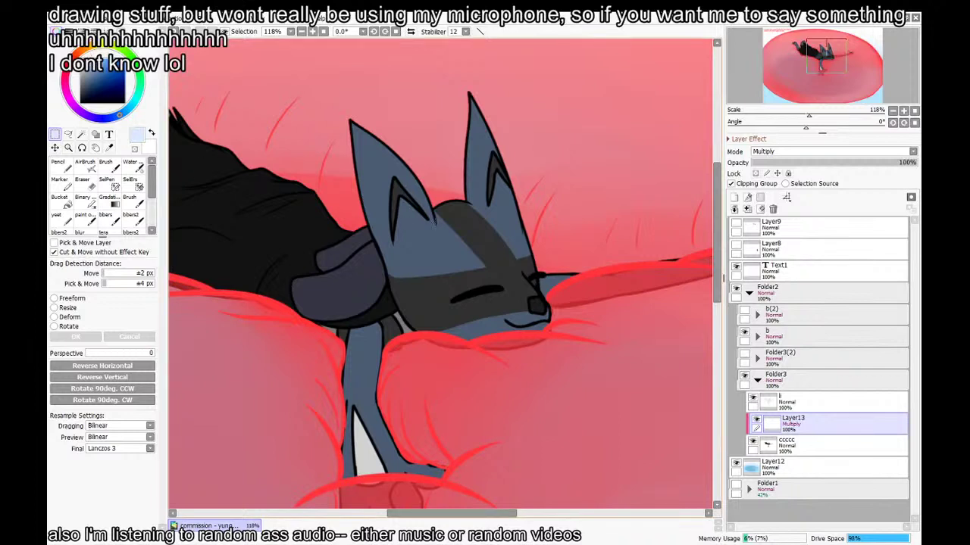
Choose a light grey shading colour by trial-filling the clipped Multiply layer with different pale tints and undoing each fill
key(g)
click(435, 220)
key(ctrl+z)
scroll(434, 220, up, 1)
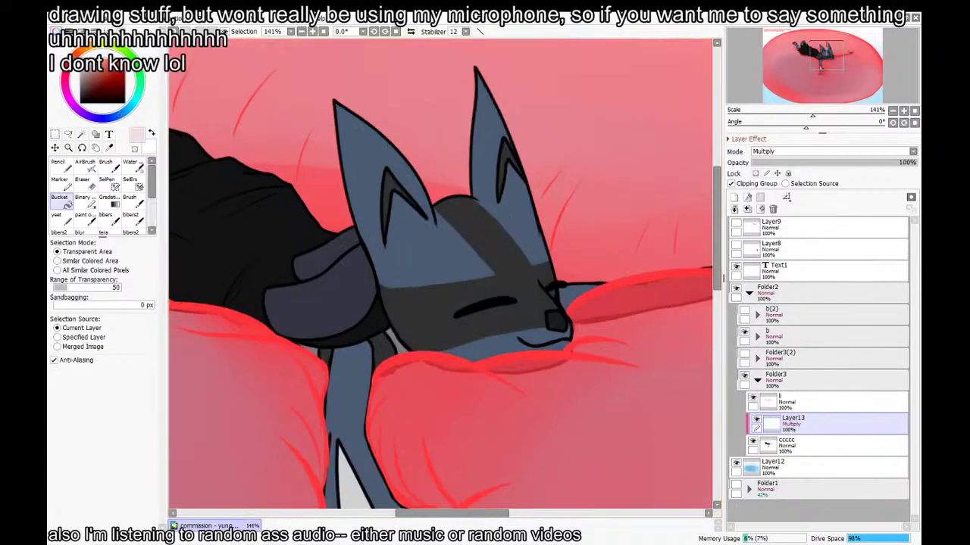
drag(106, 116, 117, 116)
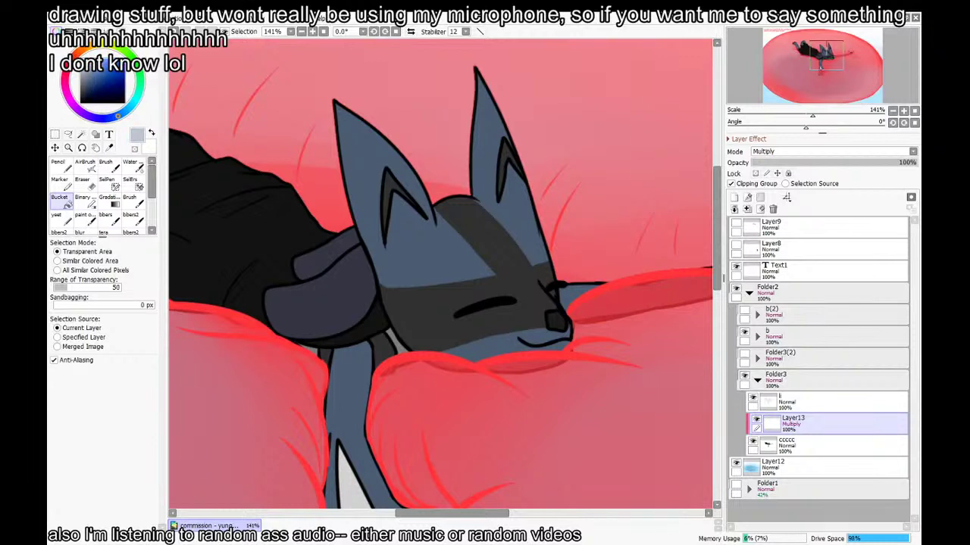
click(450, 243)
key(ctrl+z)
click(509, 286)
key(ctrl+z)
click(82, 78)
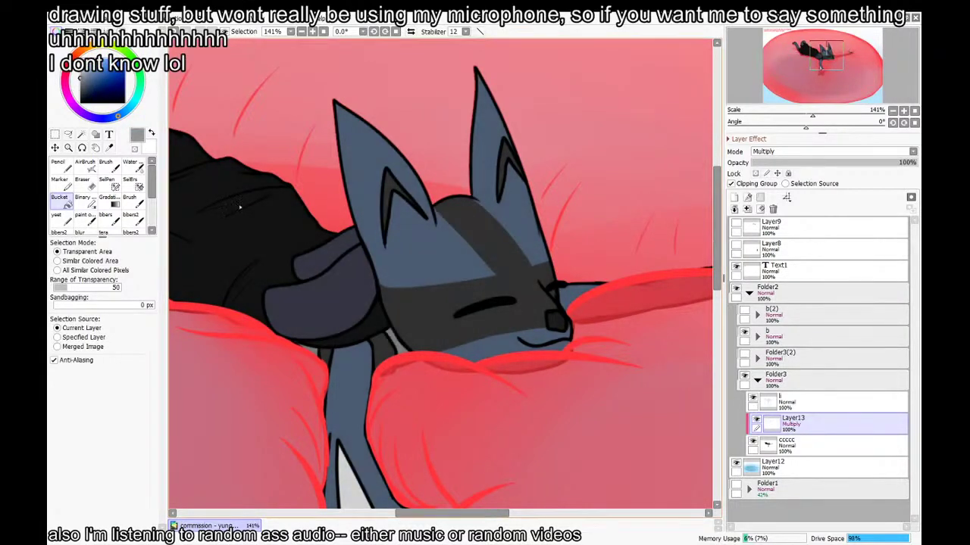
click(414, 261)
key(ctrl+z)
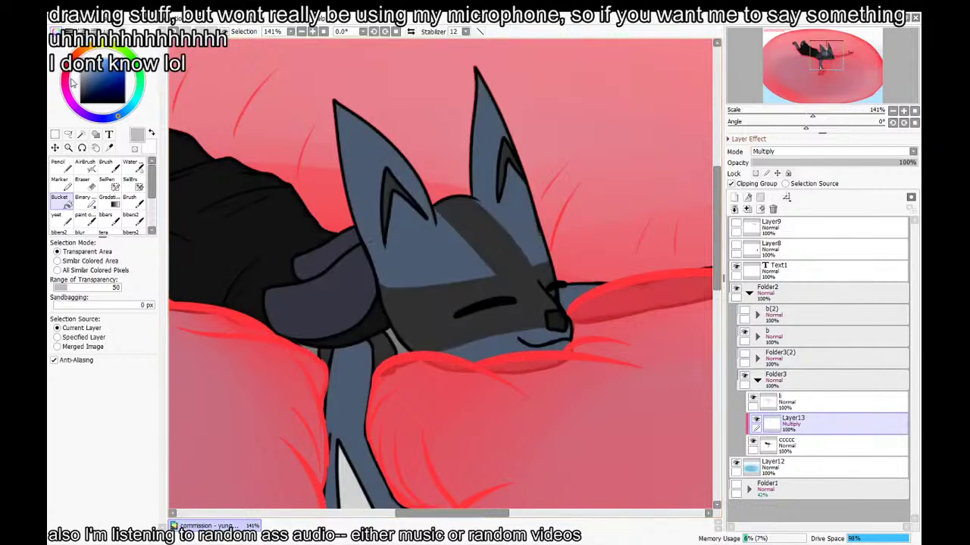
Set the bbers2 brush to size 60 and try a light grey shadow band down the back of the face
key(b)
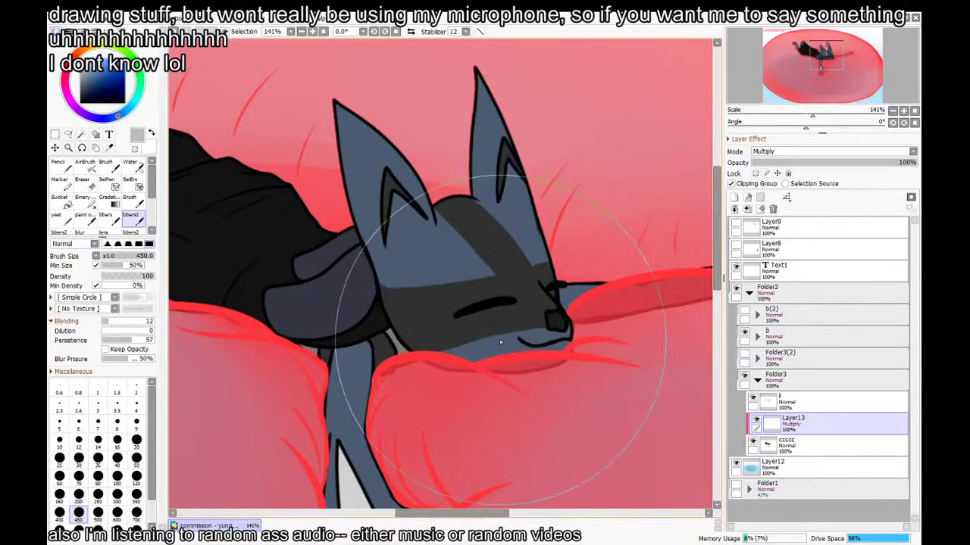
key([)
key([)
key([)
key([)
key([)
key([)
key([)
key([)
key([)
key([)
key([)
key([)
key([)
key(])
key(])
mouse_move(446, 280)
mouse_down()
mouse_move(407, 268)
mouse_move(497, 393)
mouse_up()
key(ctrl+z)
drag(396, 271, 393, 310)
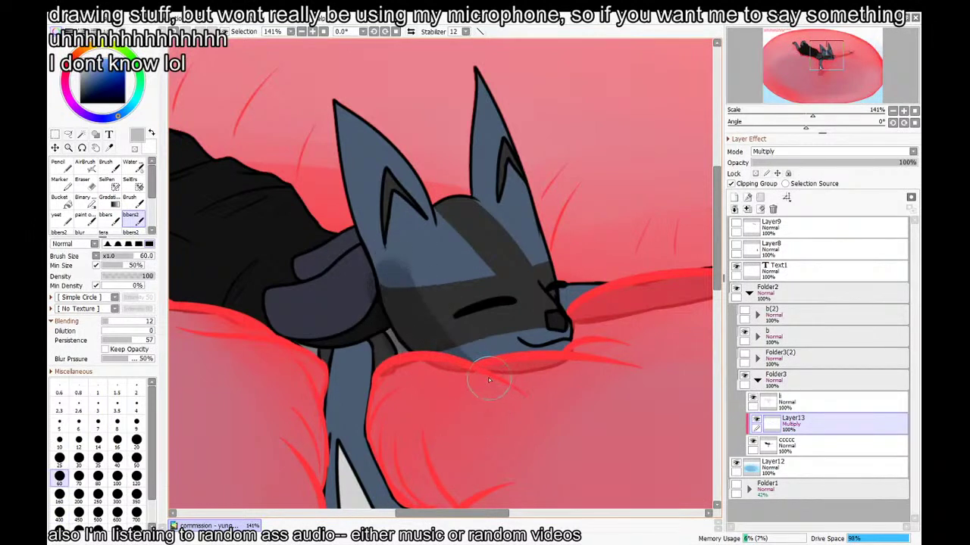
key(x)
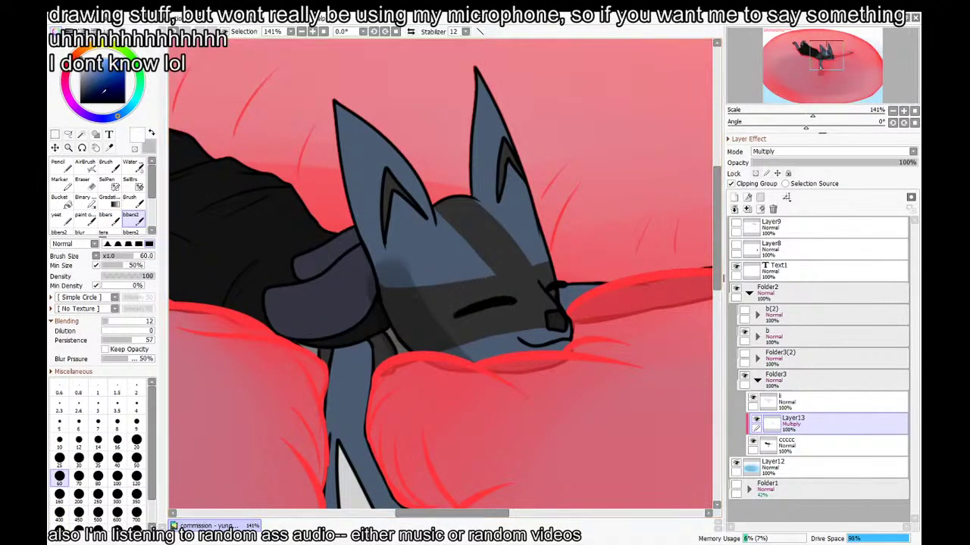
key(ctrl+z)
Build up the shadow on the character's cheek with overlapping dark grey and light grey strokes on Layer13
drag(386, 291, 443, 339)
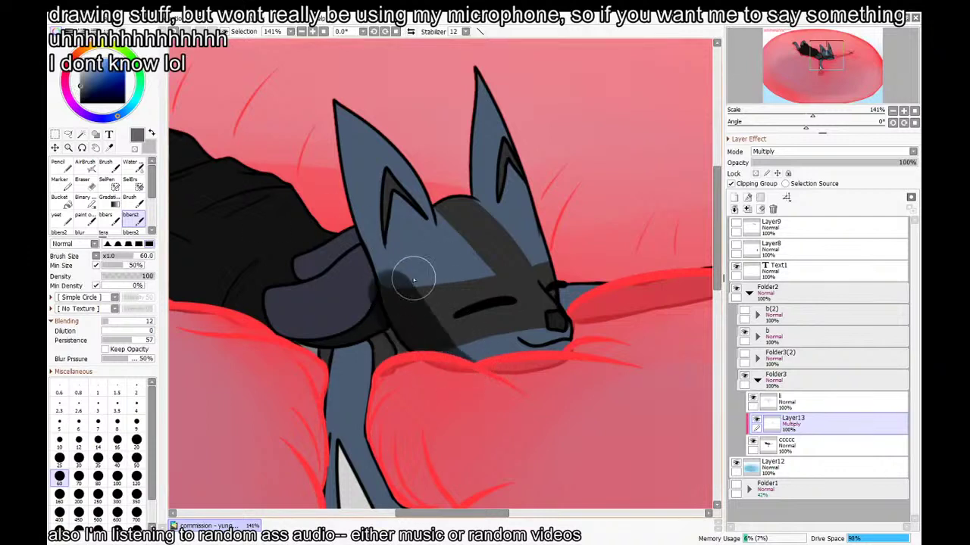
key(x)
mouse_move(414, 278)
mouse_down()
mouse_move(471, 388)
mouse_move(422, 331)
mouse_move(452, 331)
mouse_move(460, 377)
mouse_move(436, 352)
mouse_move(450, 375)
mouse_move(426, 317)
mouse_move(473, 361)
mouse_up()
key(ctrl+z)
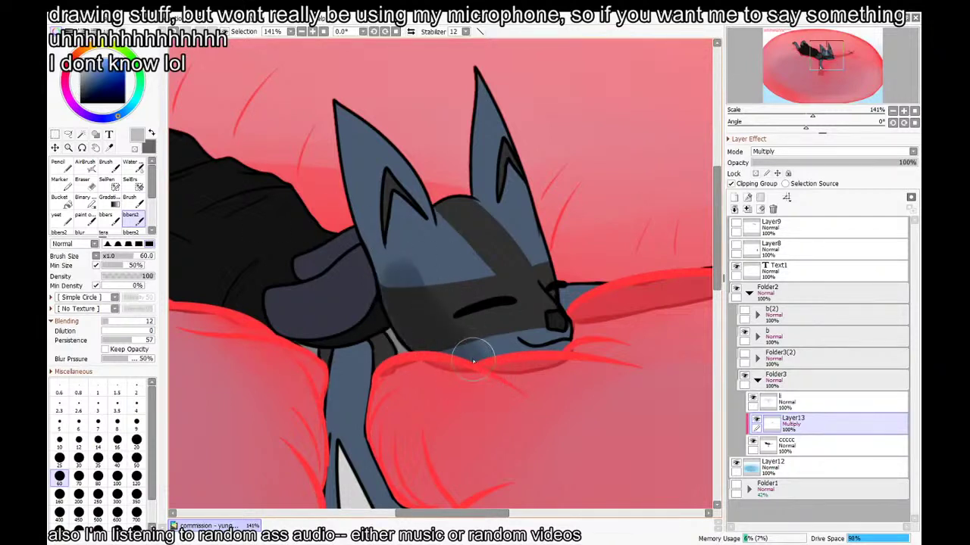
key(x)
drag(390, 321, 406, 331)
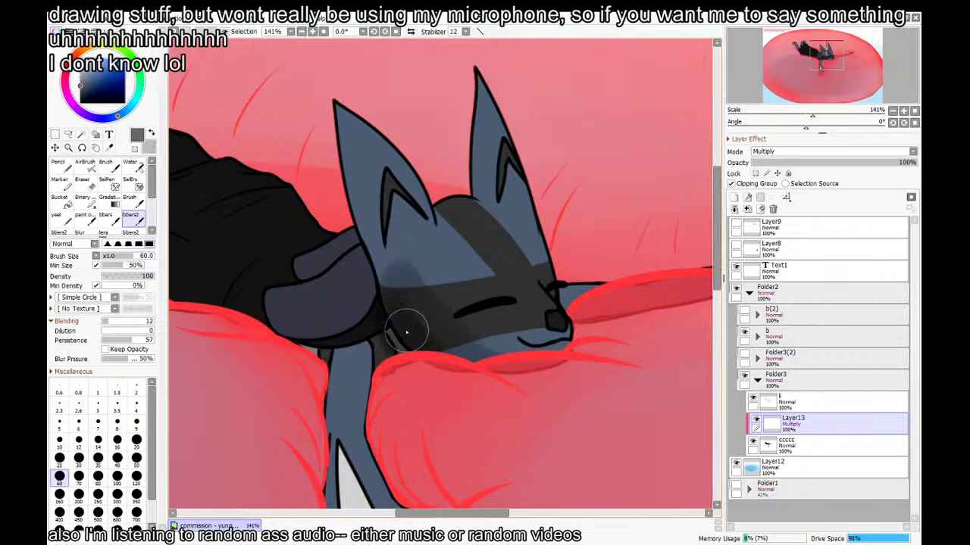
Trim the cheek shadow's edge with transparent strokes and deepen the shade from the ear base to the jaw
key(x)
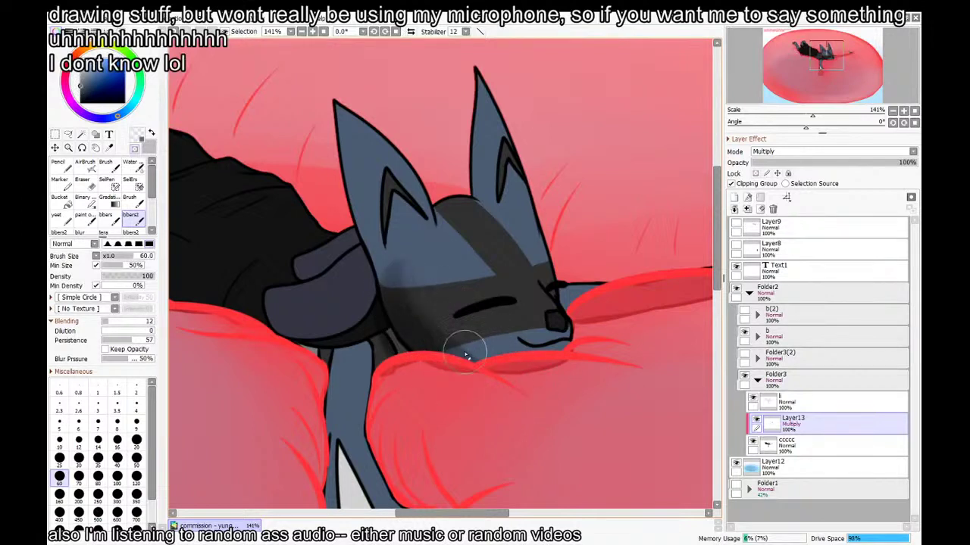
key(minus)
drag(374, 265, 460, 390)
drag(376, 246, 422, 340)
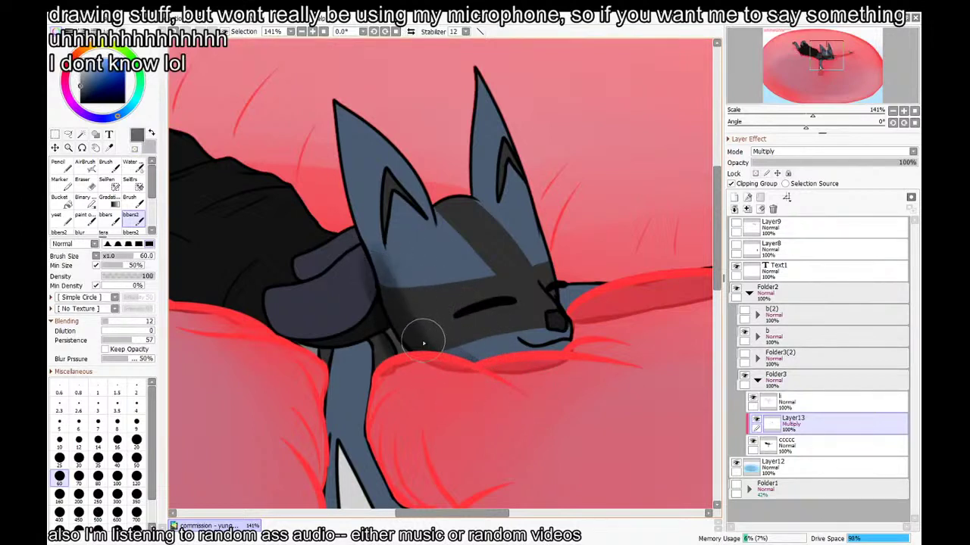
Shade the outer edge of the left ear down to the cheek with a softer blending brush at size 40
key(b)
key(bracketleft)
key(bracketleft)
key(bracketleft)
key(bracketleft)
key(bracketleft)
key(v)
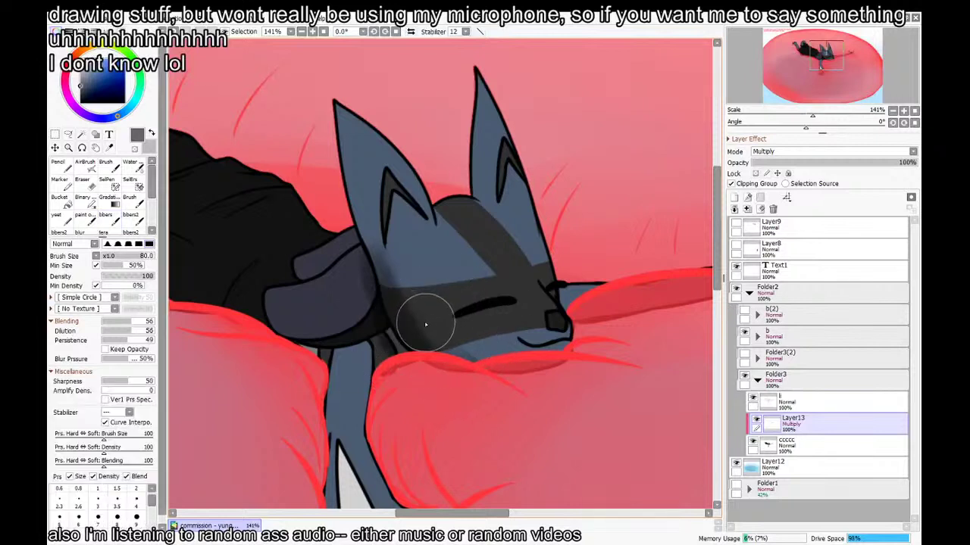
key(bracketleft)
key(bracketleft)
key(bracketleft)
key(bracketleft)
drag(335, 131, 391, 301)
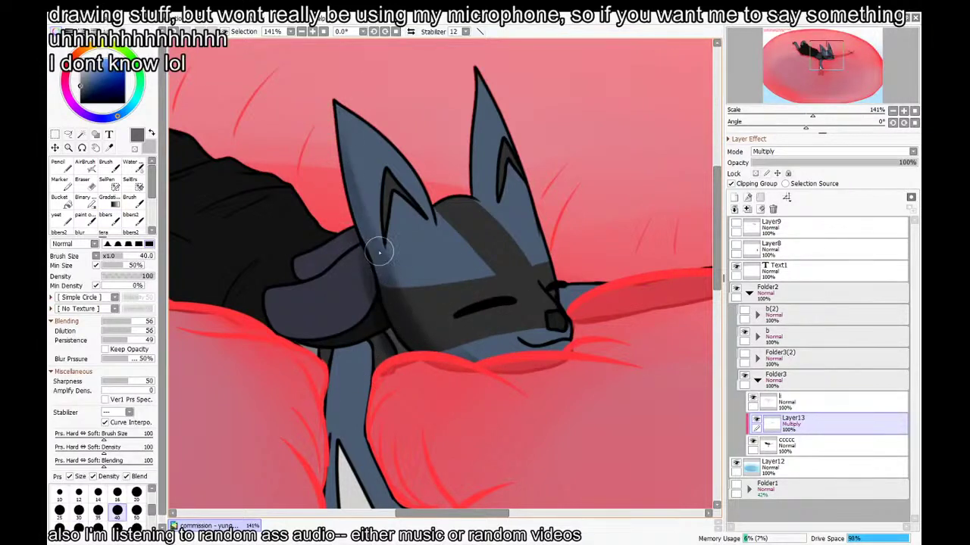
Soften the left ear's shadow by alternating dark and light grey, and extend the shading beneath the head towards the upper arm
key(x)
key(x)
drag(345, 120, 336, 108)
key(x)
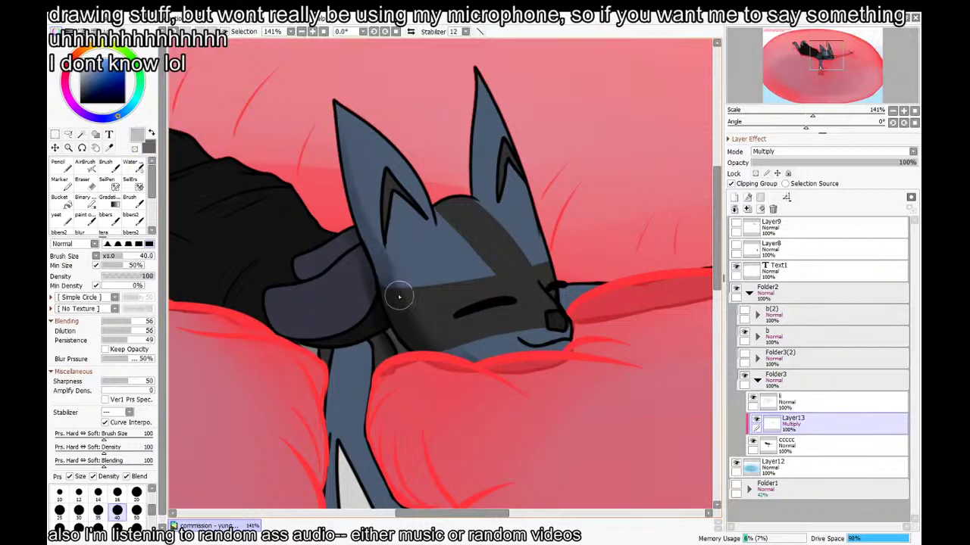
key(x)
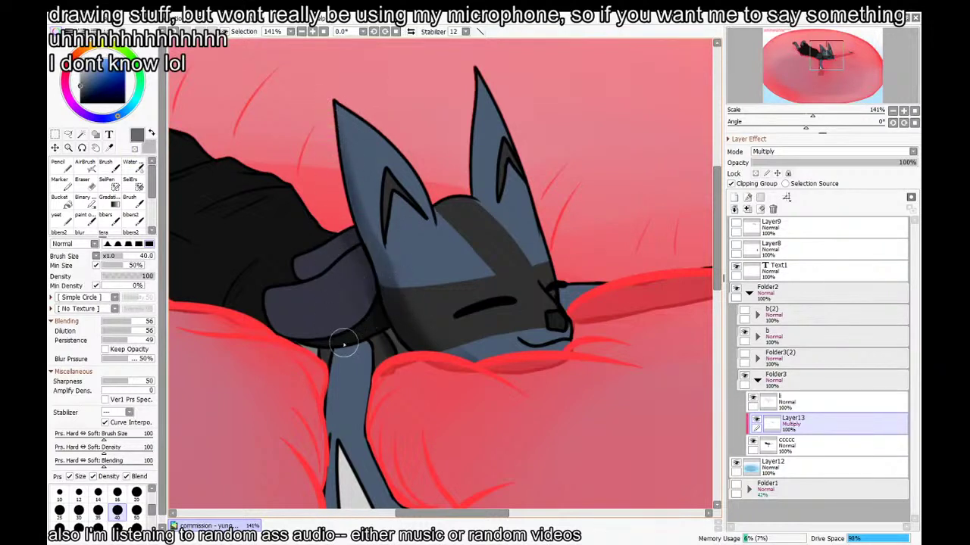
mouse_move(374, 288)
mouse_down()
mouse_move(300, 340)
mouse_move(314, 323)
mouse_move(368, 398)
mouse_up()
Hide the cushion folder b and shade the fingers and thumb of the hanging hand on Layer13 with the bbers2 brush at size 30
scroll(305, 390, down, 3)
key(b)
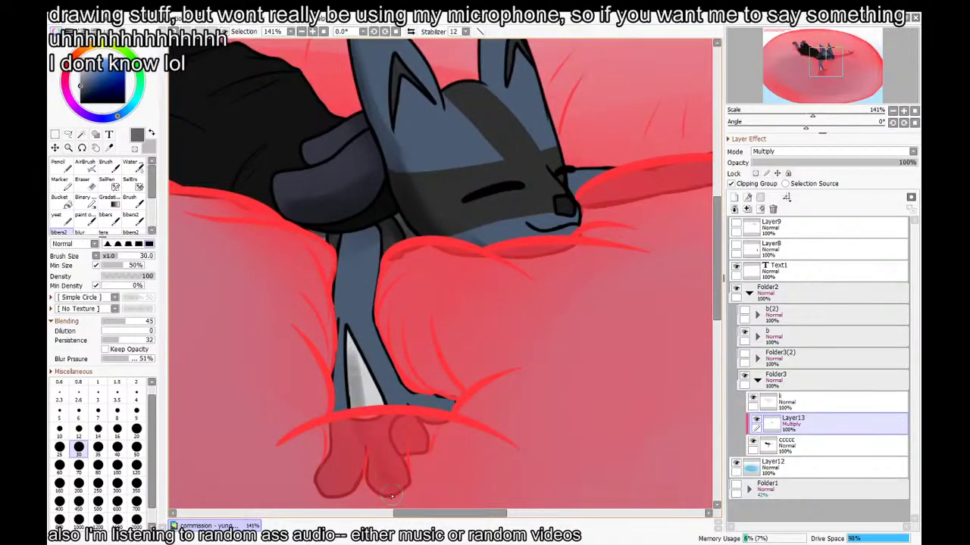
drag(391, 497, 417, 411)
click(745, 333)
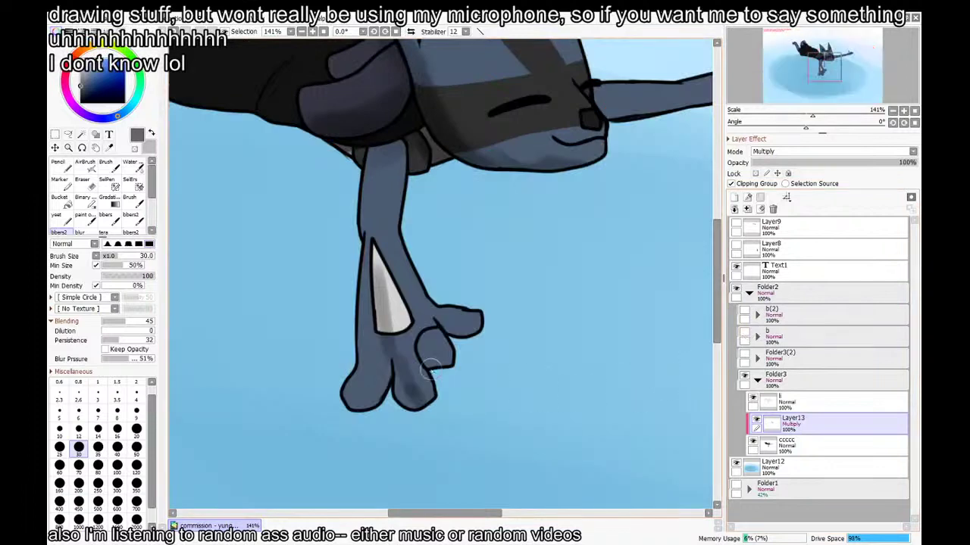
drag(435, 371, 414, 419)
mouse_move(356, 395)
mouse_down()
mouse_move(368, 386)
mouse_move(376, 408)
mouse_up()
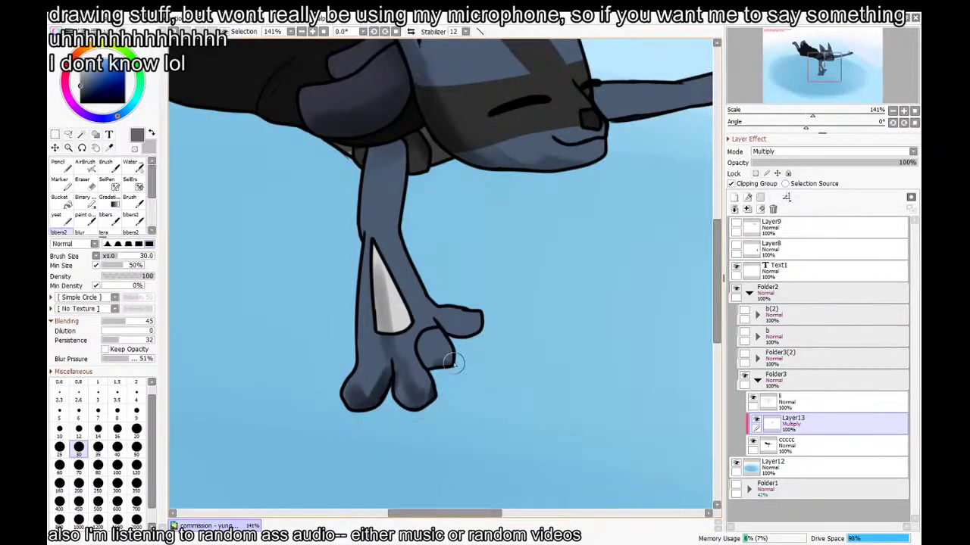
drag(453, 363, 427, 320)
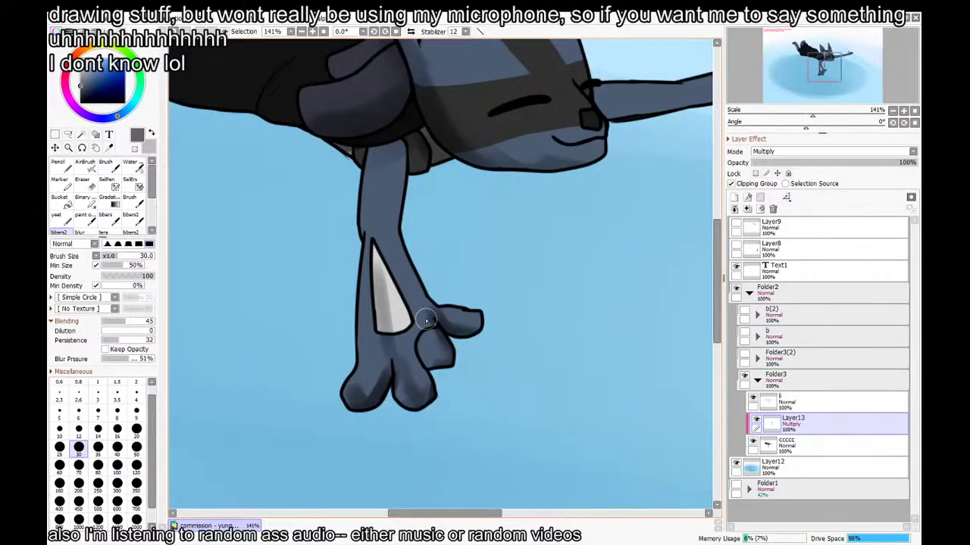
drag(417, 366, 453, 379)
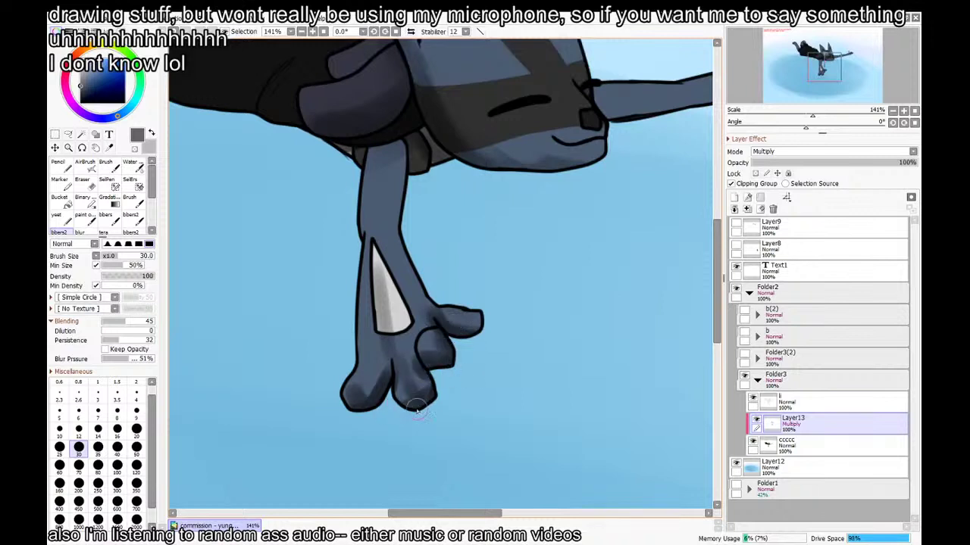
Shade the white patch on the forearm in dark grey at size 30, softening its edges with transparent strokes and the size 40 blending brush
drag(387, 292, 410, 334)
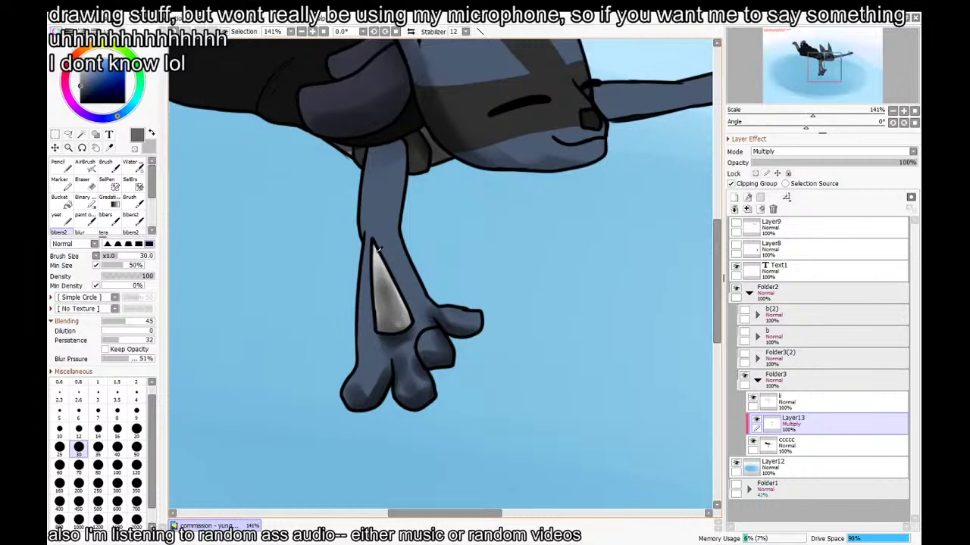
key(minus)
drag(370, 295, 375, 321)
mouse_move(381, 255)
mouse_down()
mouse_move(408, 307)
mouse_move(385, 292)
mouse_move(388, 329)
mouse_move(393, 306)
mouse_move(401, 316)
mouse_move(392, 296)
mouse_move(378, 346)
mouse_move(379, 328)
mouse_move(413, 329)
mouse_move(389, 350)
mouse_move(399, 310)
mouse_move(410, 343)
mouse_move(390, 336)
mouse_move(381, 264)
mouse_move(399, 341)
mouse_move(390, 272)
mouse_move(412, 345)
mouse_up()
key(x)
key(x)
key(c)
key(b)
key(c)
mouse_move(371, 284)
mouse_down()
mouse_move(371, 254)
mouse_move(380, 276)
mouse_move(384, 263)
mouse_up()
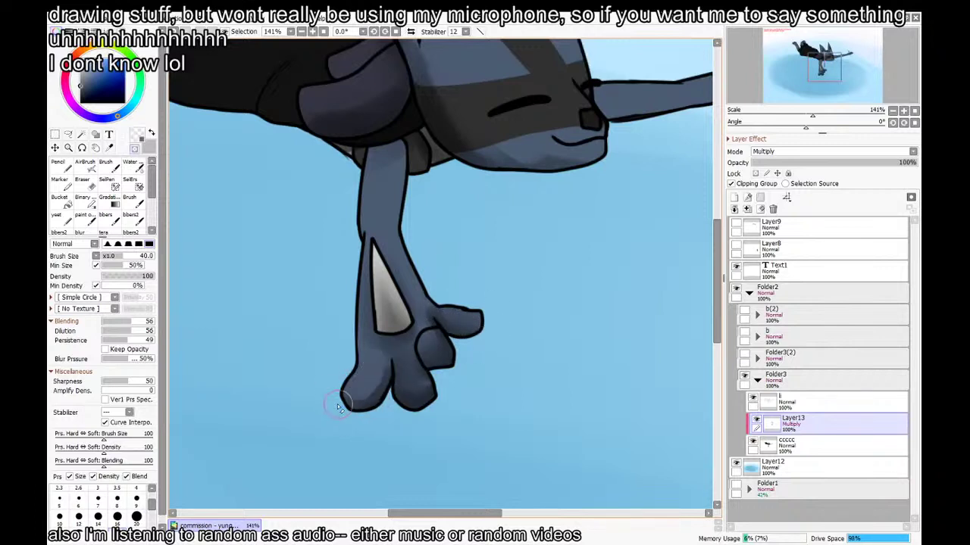
Undo the last stroke and refine the shading on the two lower fingers with dark grey and transparent strokes
key(x)
key(x)
key(ctrl+z)
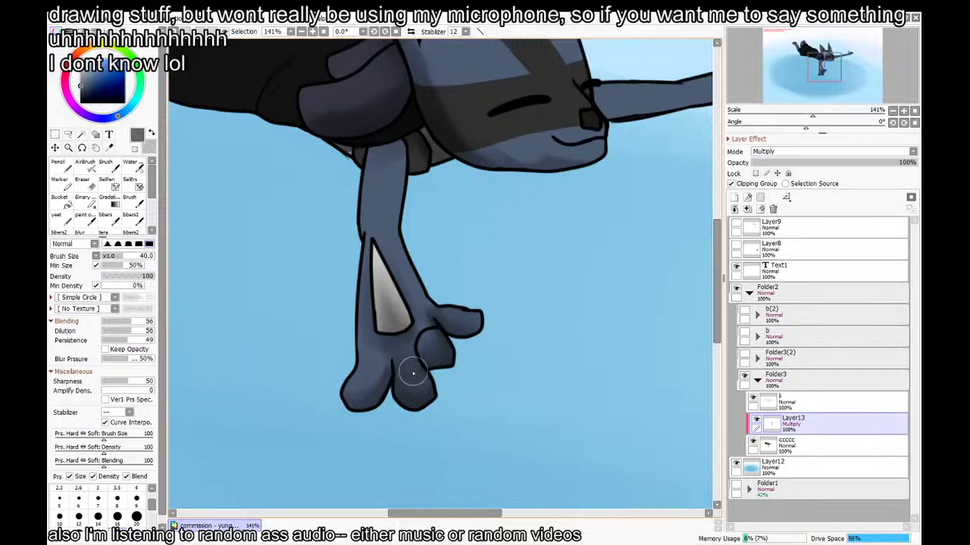
key(minus)
key(b)
drag(405, 356, 406, 368)
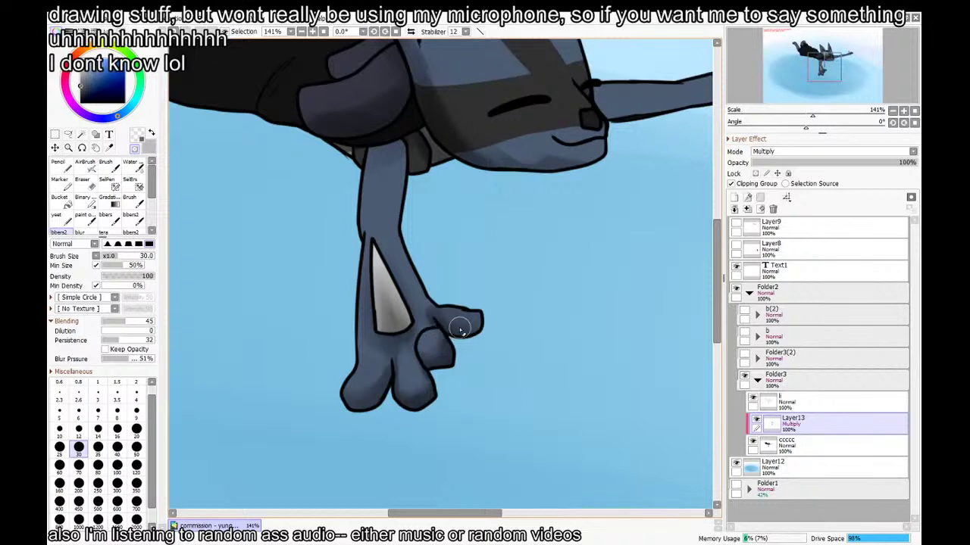
Blend the shading on the upper finger and thumb with the softer brush at size 40, clearing the thumb's upper edge with transparency
key(c)
key(minus)
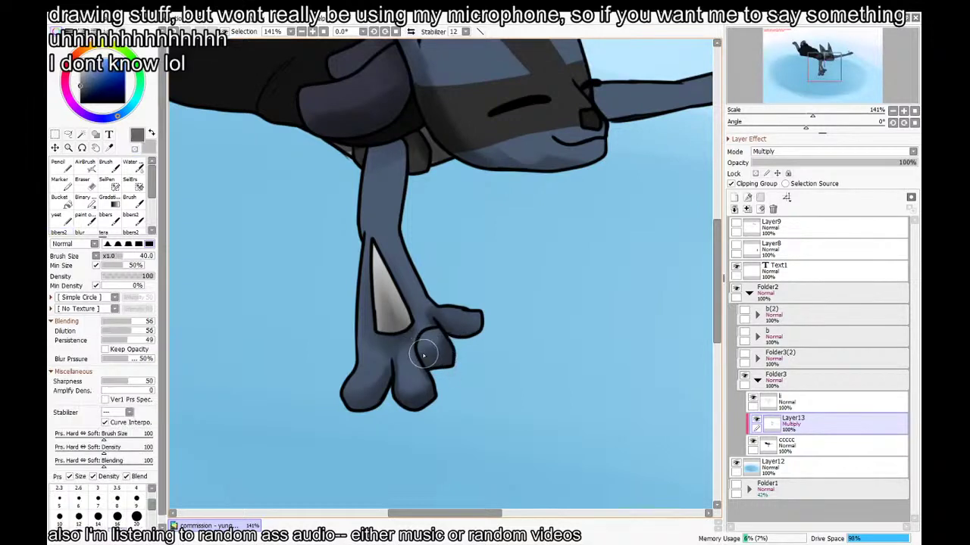
drag(423, 355, 436, 339)
key(minus)
drag(466, 308, 444, 296)
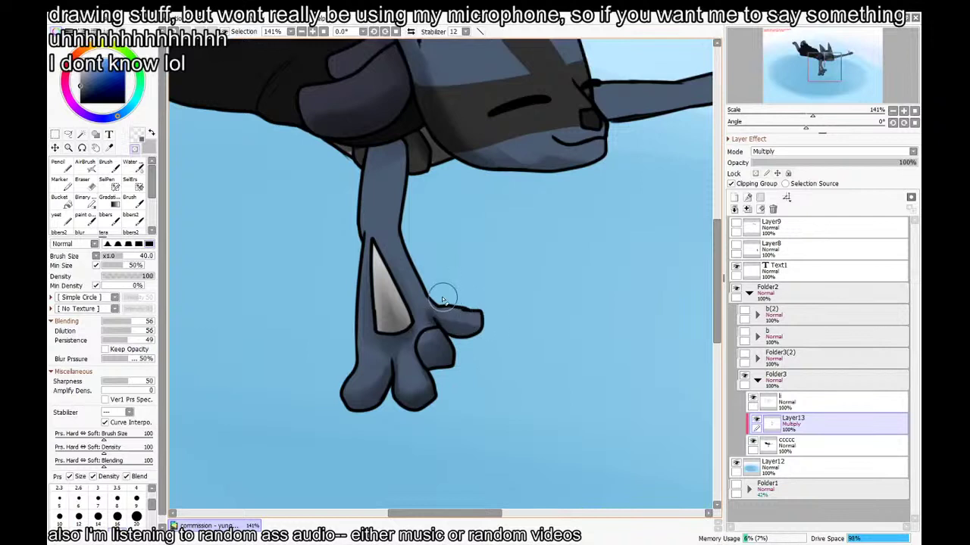
Shade the underside of the jaw and muzzle in dark grey, blending it with light grey using the bbers brush at size 70
key(minus)
drag(466, 339, 410, 378)
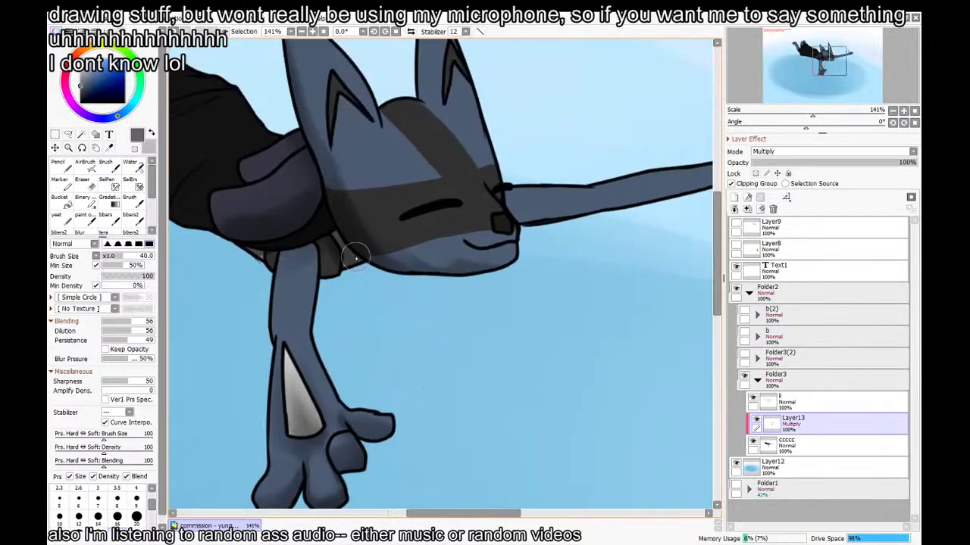
mouse_move(355, 258)
mouse_down()
mouse_move(492, 278)
mouse_move(363, 248)
mouse_move(513, 265)
mouse_move(453, 284)
mouse_move(528, 259)
mouse_move(371, 265)
mouse_move(378, 250)
mouse_move(417, 274)
mouse_up()
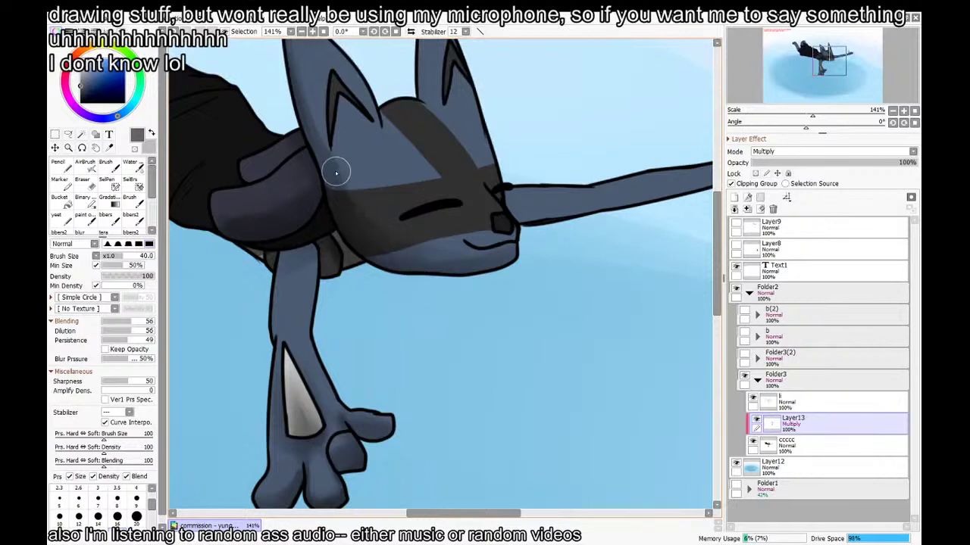
key(x)
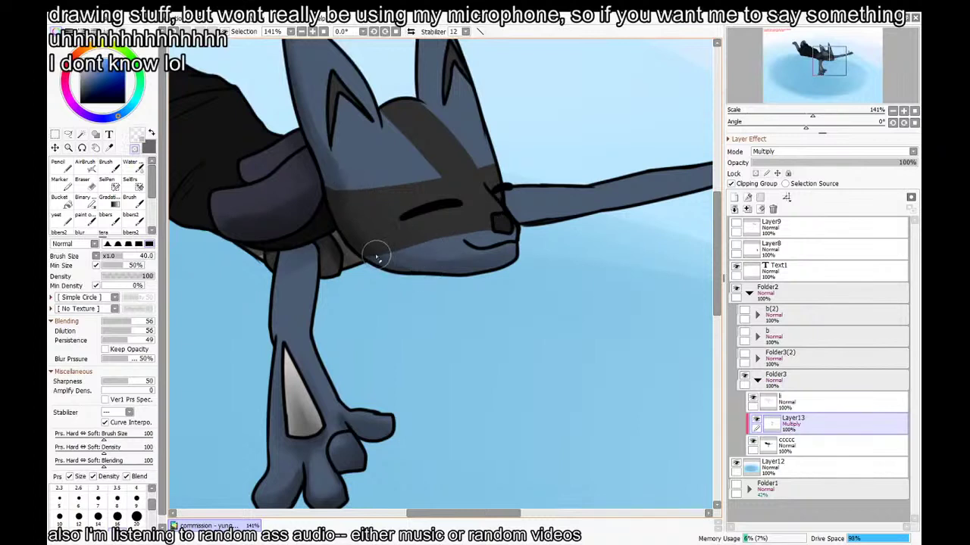
key(x)
key(x)
key(b)
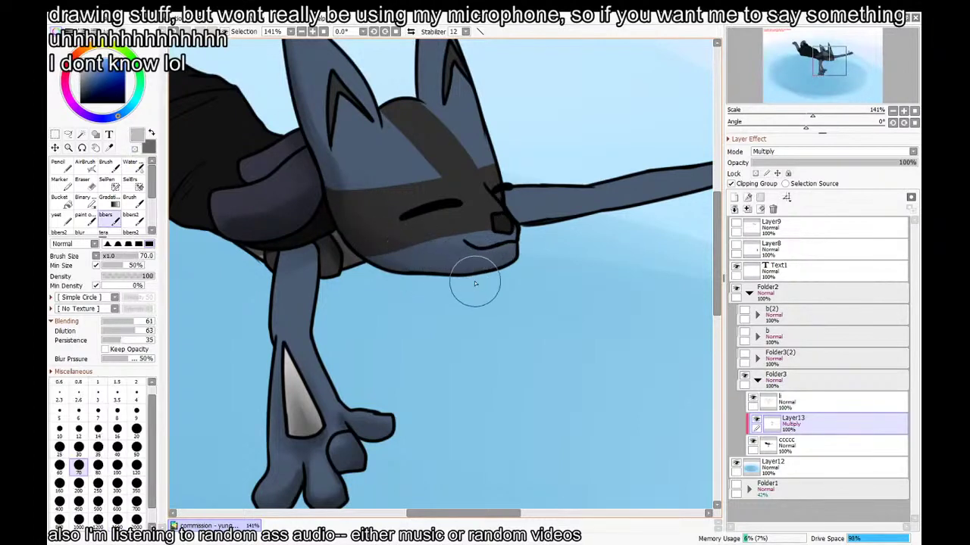
key(x)
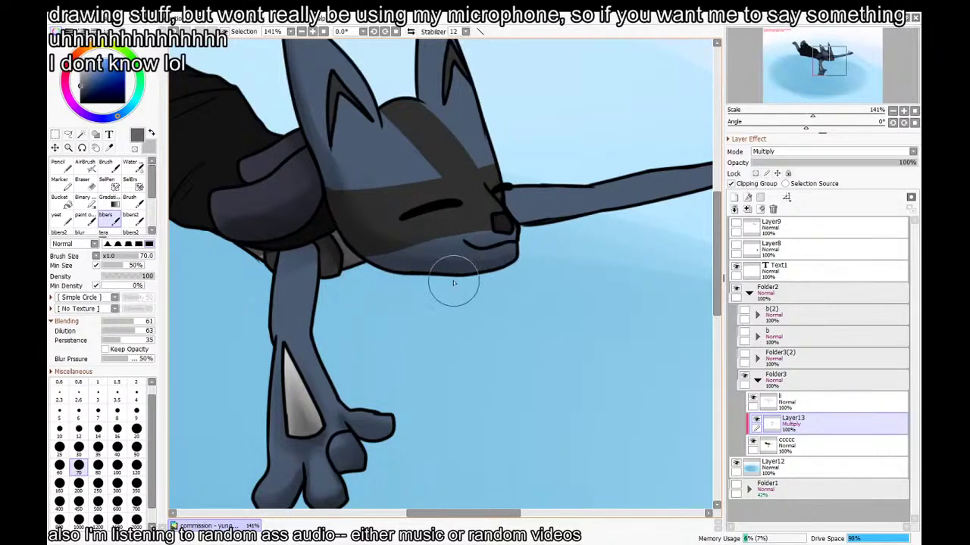
Shade the inner edge and base of the right ear at size 70, then blend with dark and light grey at size 40
drag(450, 214, 467, 290)
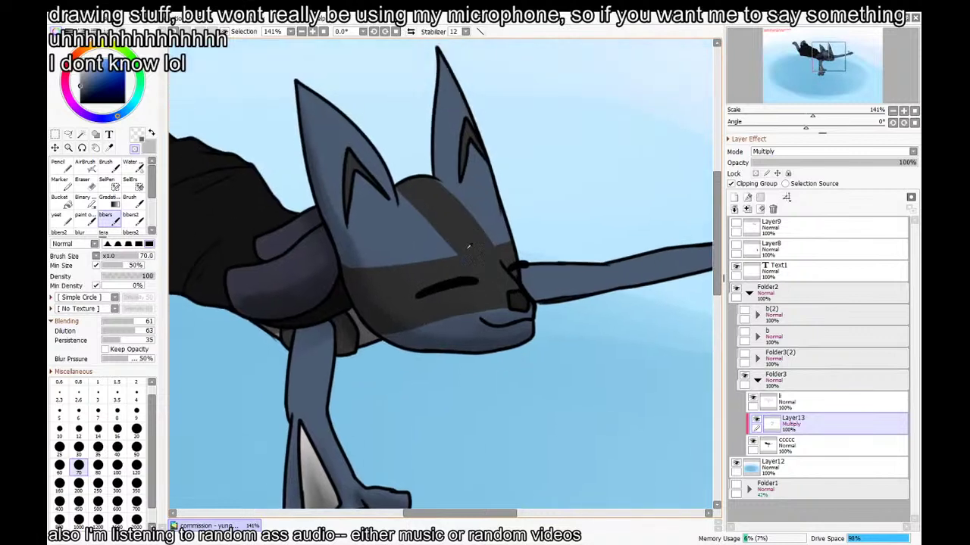
drag(456, 112, 471, 159)
drag(440, 209, 438, 123)
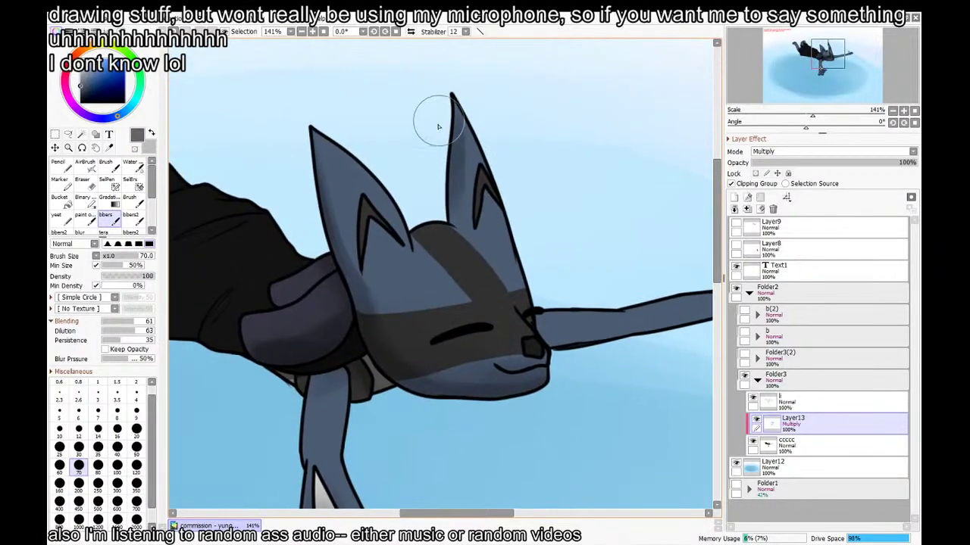
key(v)
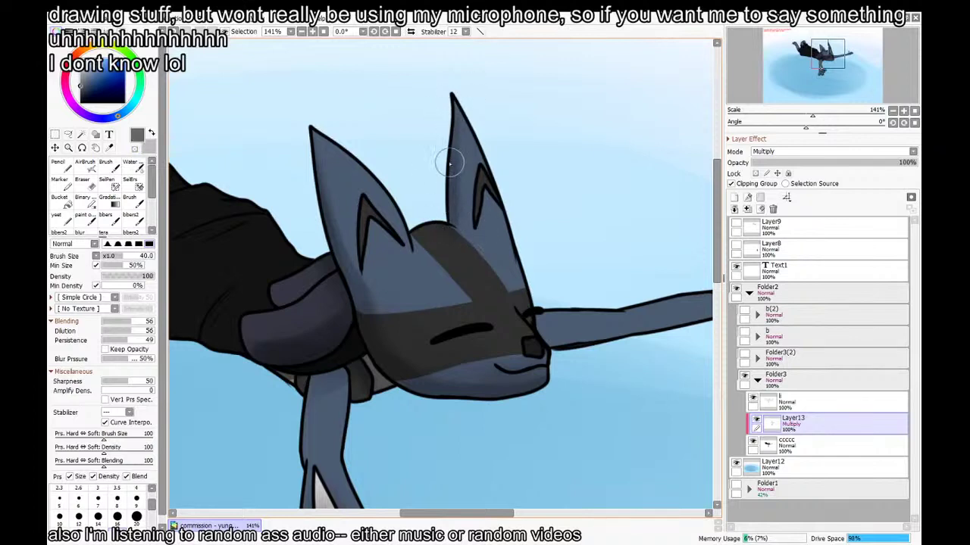
key(e)
key(e)
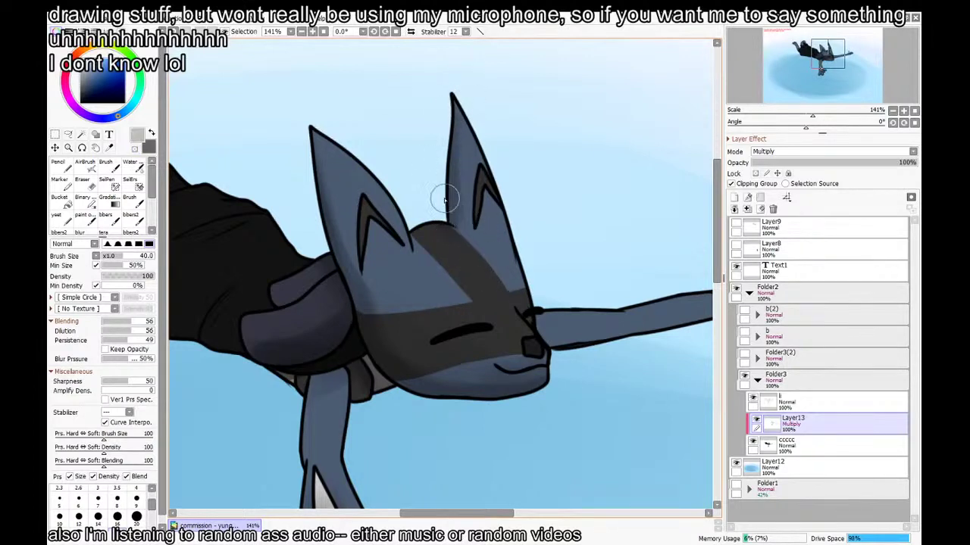
key(x)
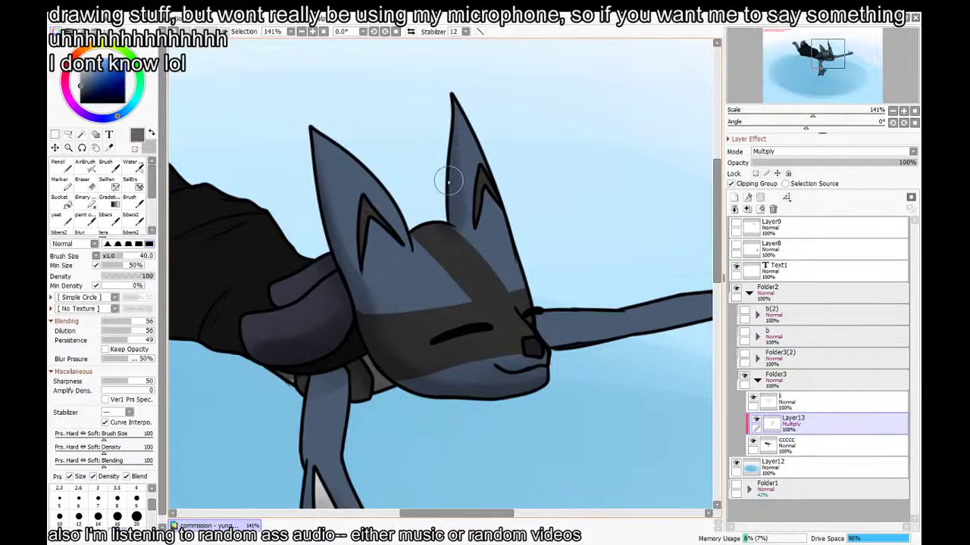
drag(491, 252, 501, 271)
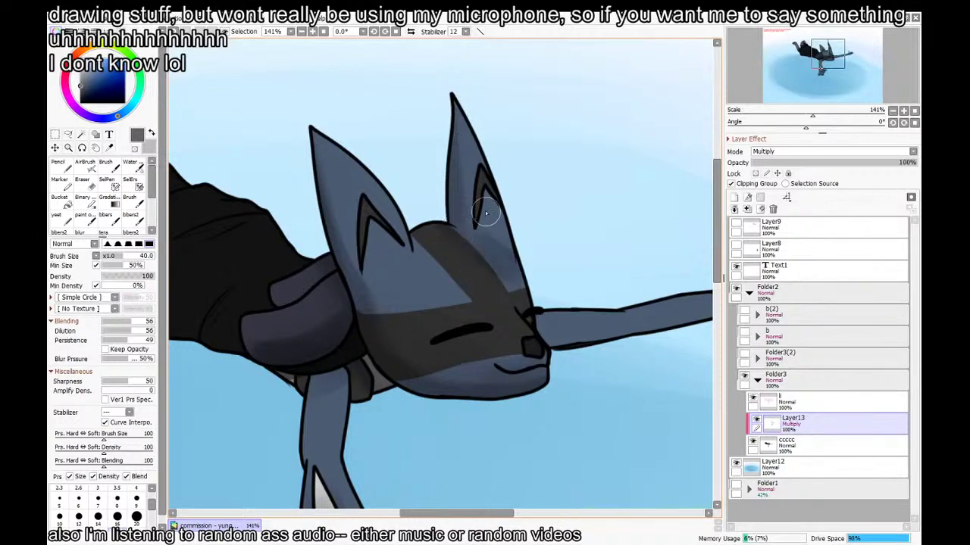
key(e)
key(e)
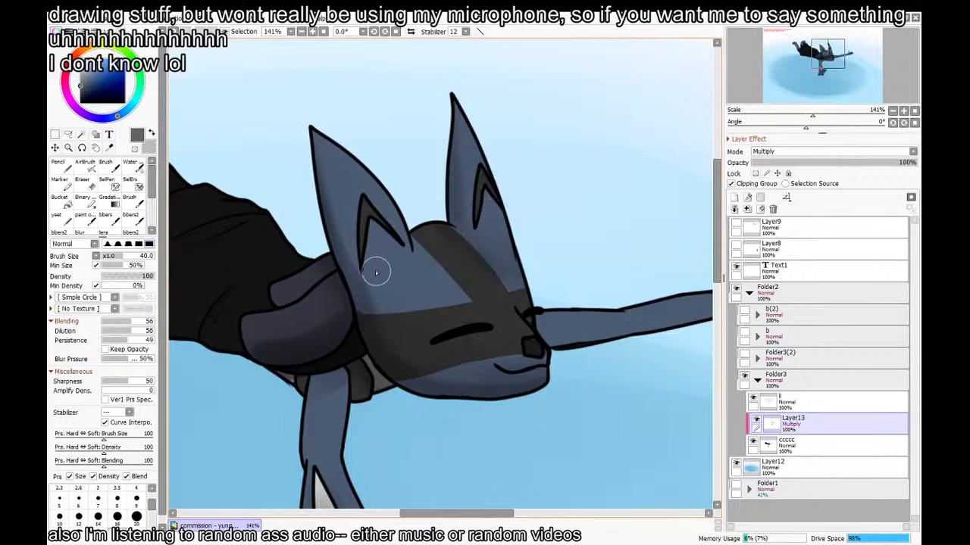
Shade the forehead beneath the left ear and the ear's outer edge in dark grey, and save the canvas
mouse_move(393, 264)
mouse_down()
mouse_move(374, 279)
mouse_move(388, 346)
mouse_move(382, 297)
mouse_move(393, 282)
mouse_move(402, 369)
mouse_move(384, 275)
mouse_move(436, 362)
mouse_move(376, 300)
mouse_move(383, 330)
mouse_move(372, 322)
mouse_move(456, 388)
mouse_move(372, 337)
mouse_move(428, 398)
mouse_move(381, 301)
mouse_move(389, 360)
mouse_move(460, 336)
mouse_up()
drag(428, 302, 444, 326)
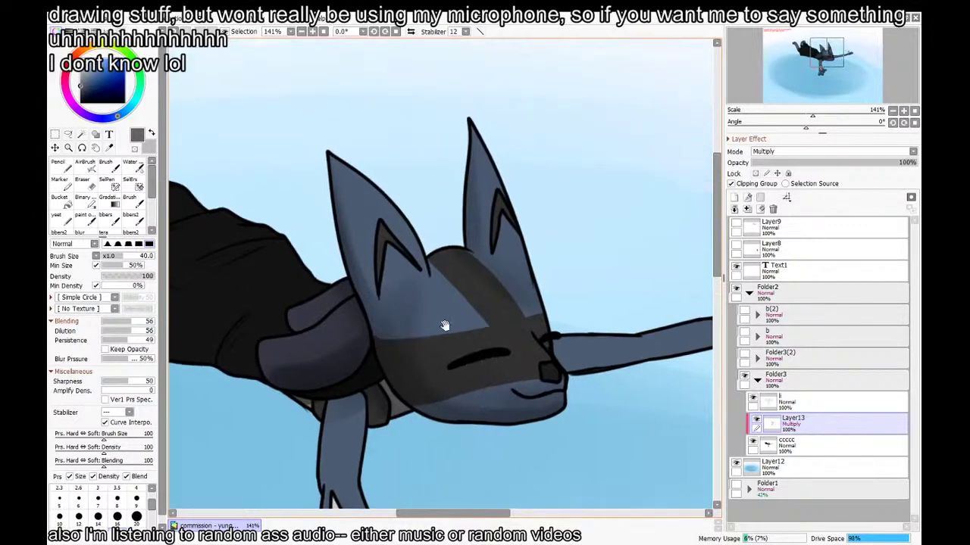
mouse_move(371, 278)
mouse_down()
mouse_move(338, 196)
mouse_move(354, 285)
mouse_move(375, 311)
mouse_up()
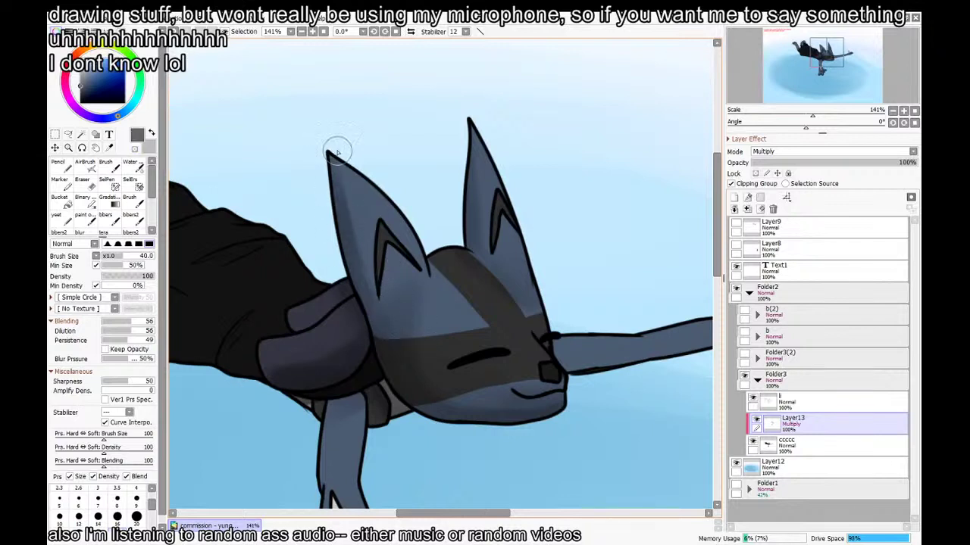
key(minus)
key(ctrl+s)
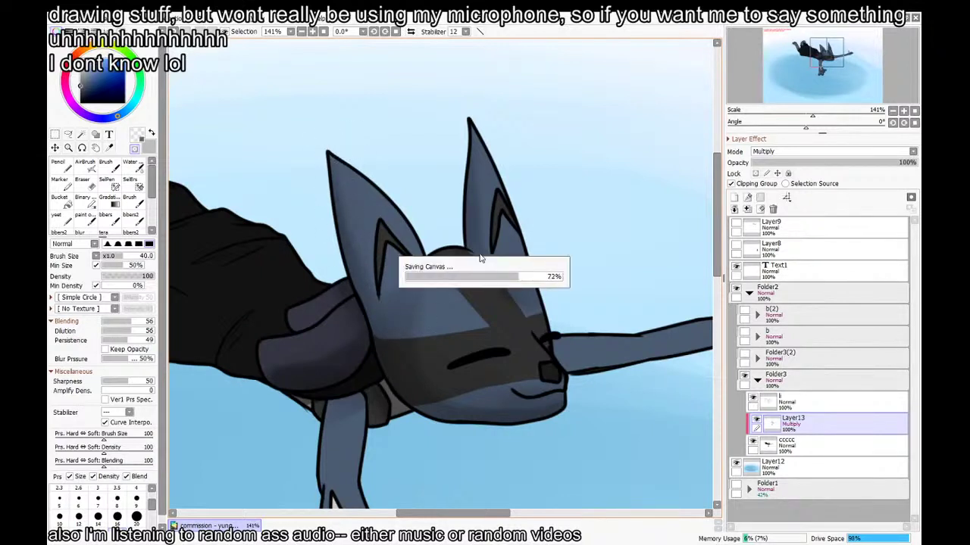
Refine the shadow along the left ear's outer edge by alternating transparent and dark grey strokes at size 40
scroll(480, 256, down, 5)
scroll(471, 262, up, 2)
scroll(471, 263, up, 3)
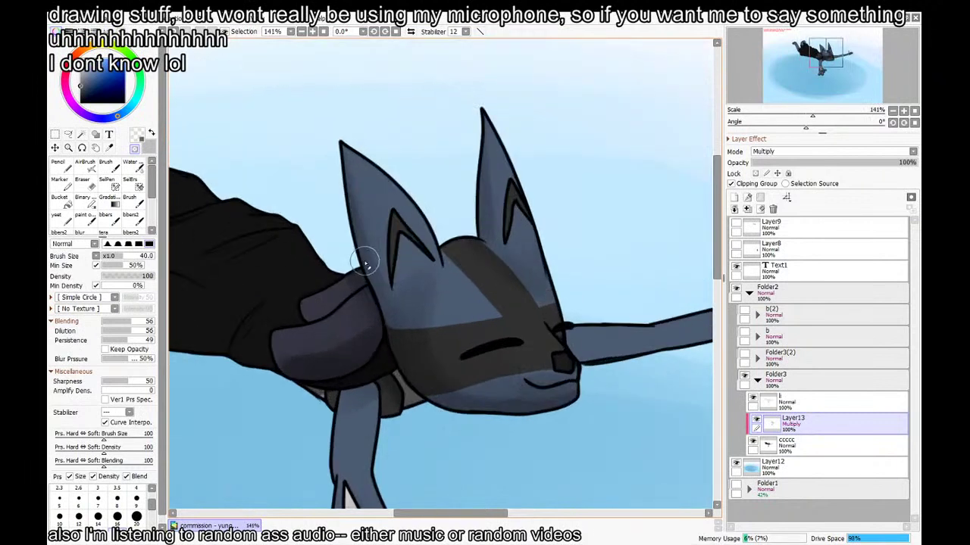
key(minus)
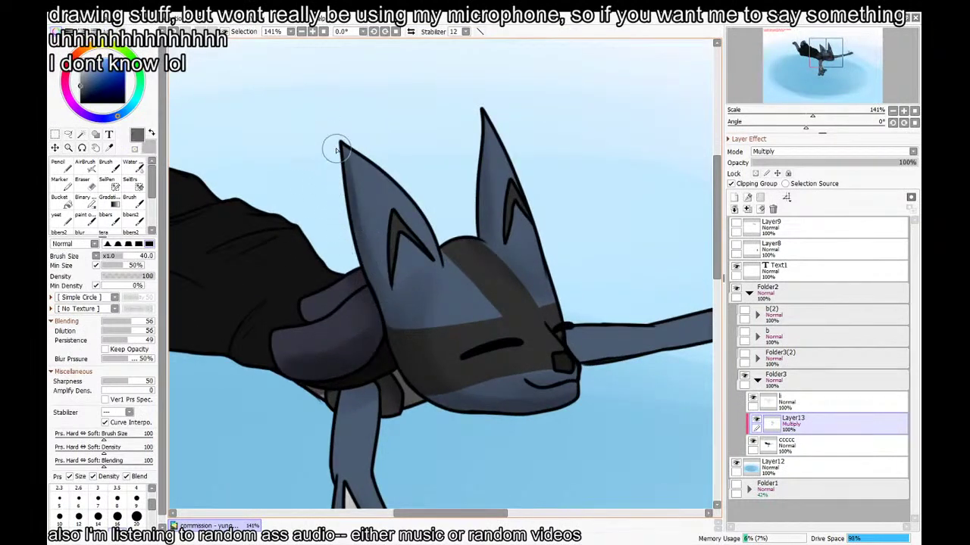
drag(358, 281, 403, 261)
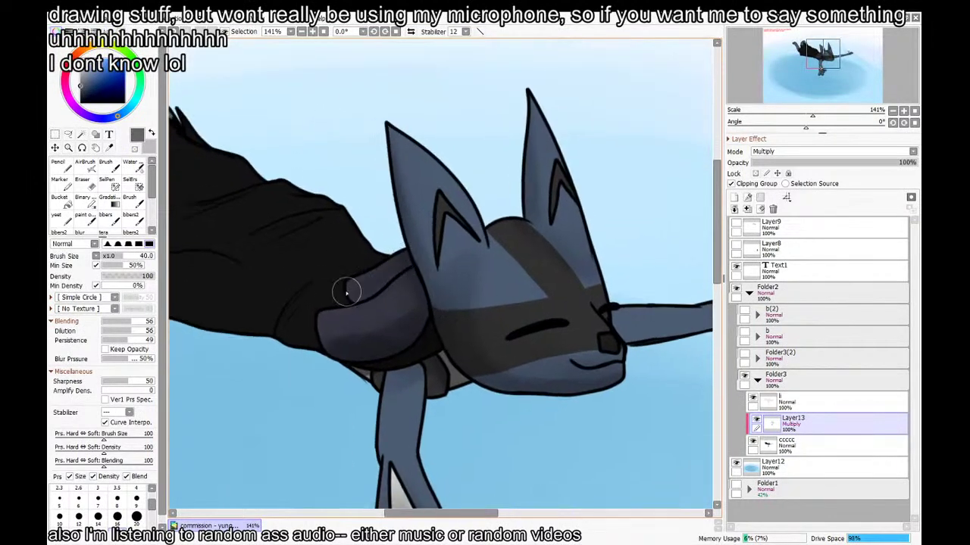
drag(260, 285, 355, 303)
key(ctrl+z)
Paint dark grey shadows along the fold lines of the black shirt with the bbers2 brush, reducing its size from 30 to 16
drag(302, 335, 410, 353)
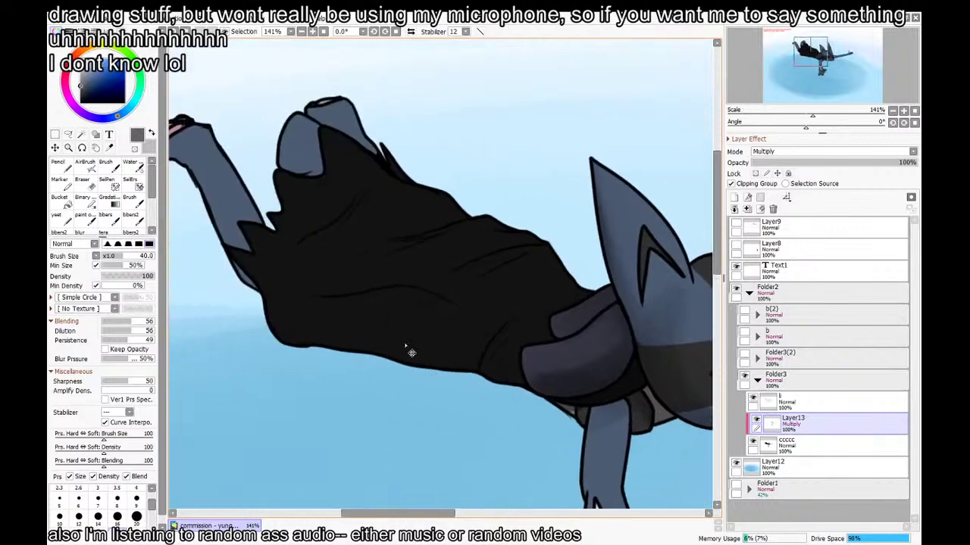
key(b)
drag(461, 277, 522, 256)
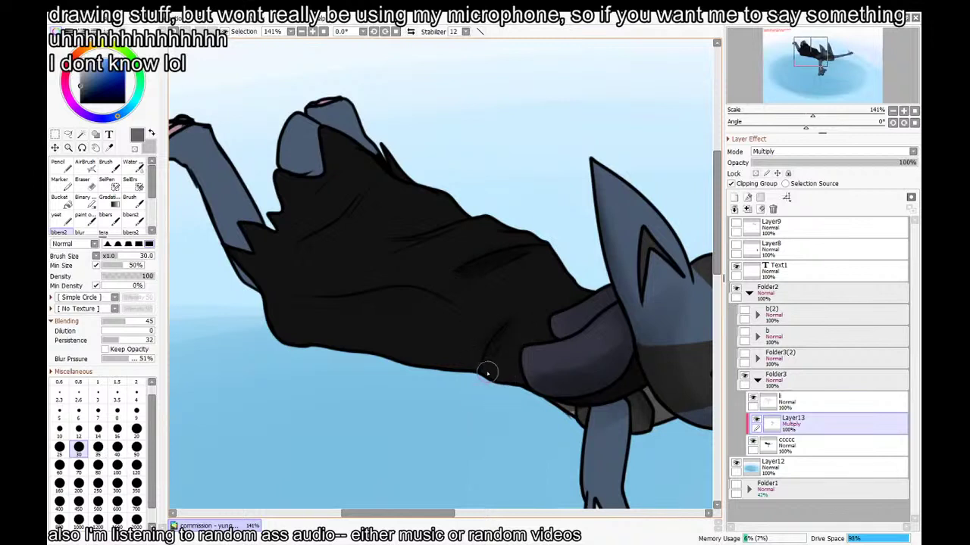
key(bracketleft)
key(bracketleft)
key(bracketleft)
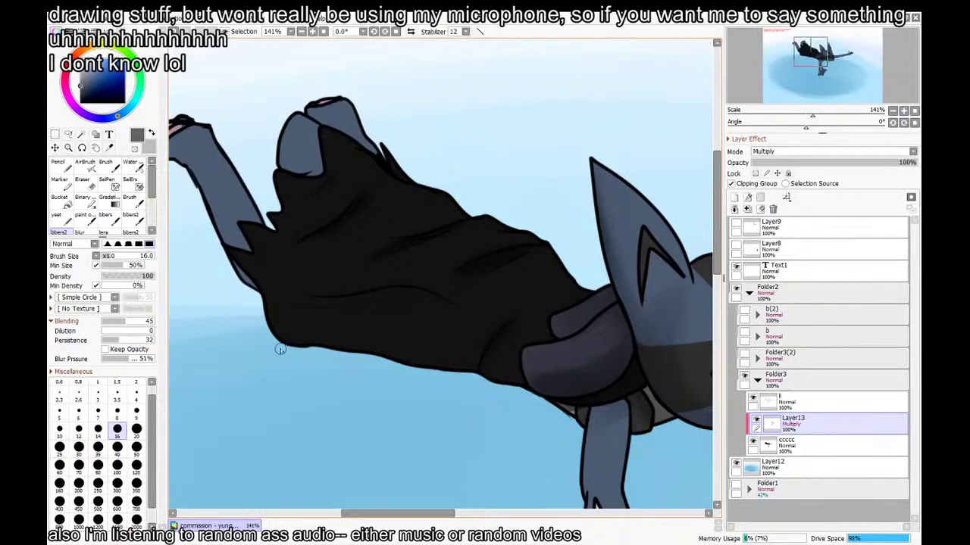
Shade the lower edge of the black shirt with the softer bbers brush at size 70, alternating dark and light grey
key(b)
drag(284, 345, 457, 372)
key(x)
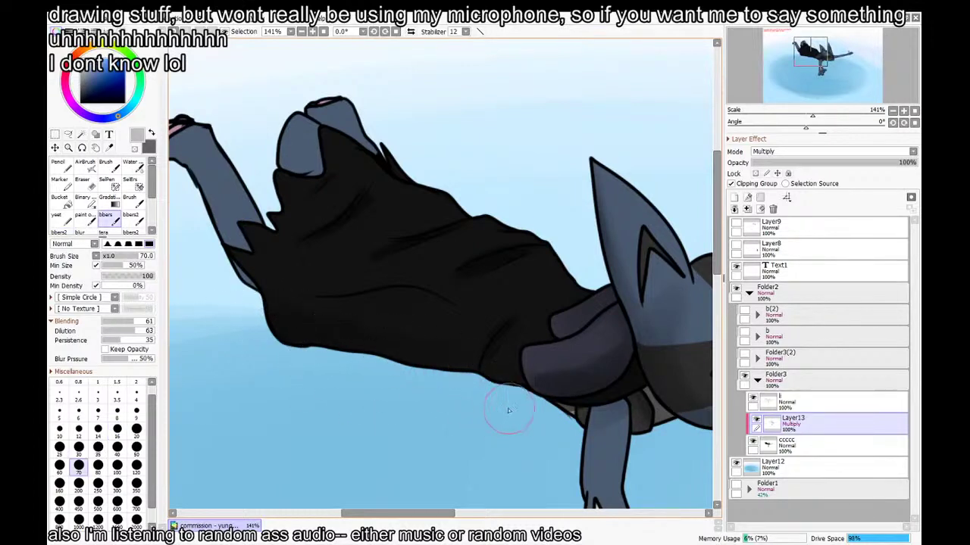
key(x)
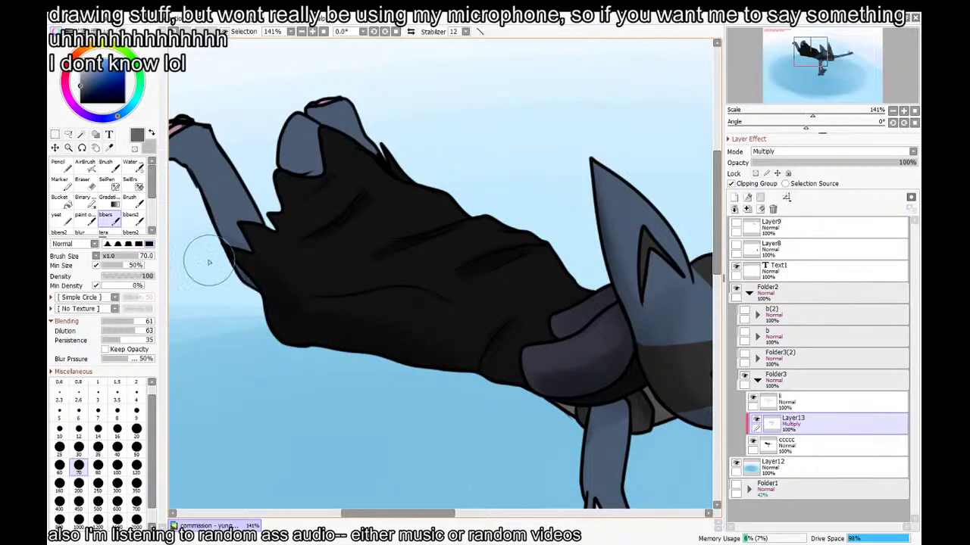
Shade the lower edge of the outstretched leg in dark grey with the bbers brush at size 40
drag(246, 278, 332, 343)
key(v)
drag(271, 224, 332, 357)
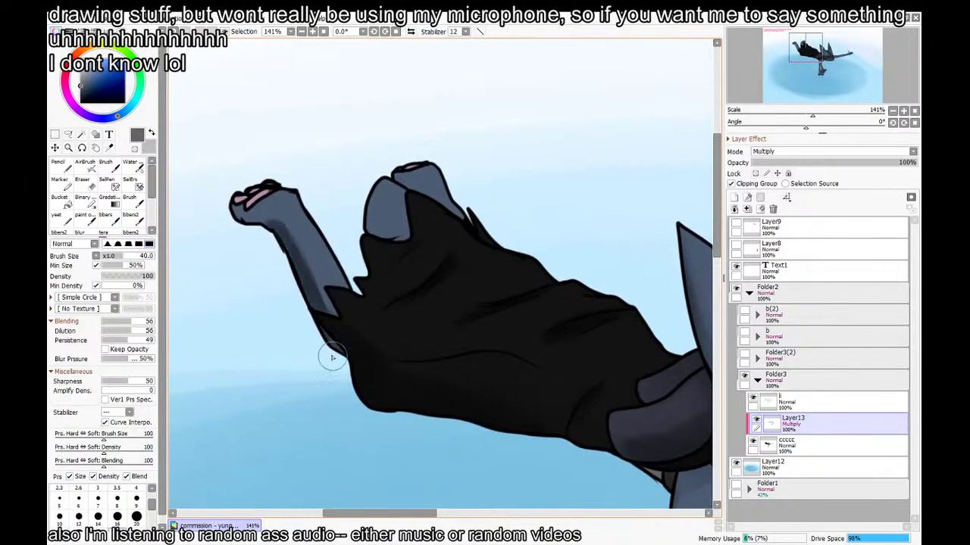
drag(271, 239, 342, 331)
mouse_move(290, 225)
mouse_down()
mouse_move(318, 300)
mouse_move(316, 256)
mouse_move(293, 248)
mouse_move(310, 296)
mouse_up()
key(minus)
key(minus)
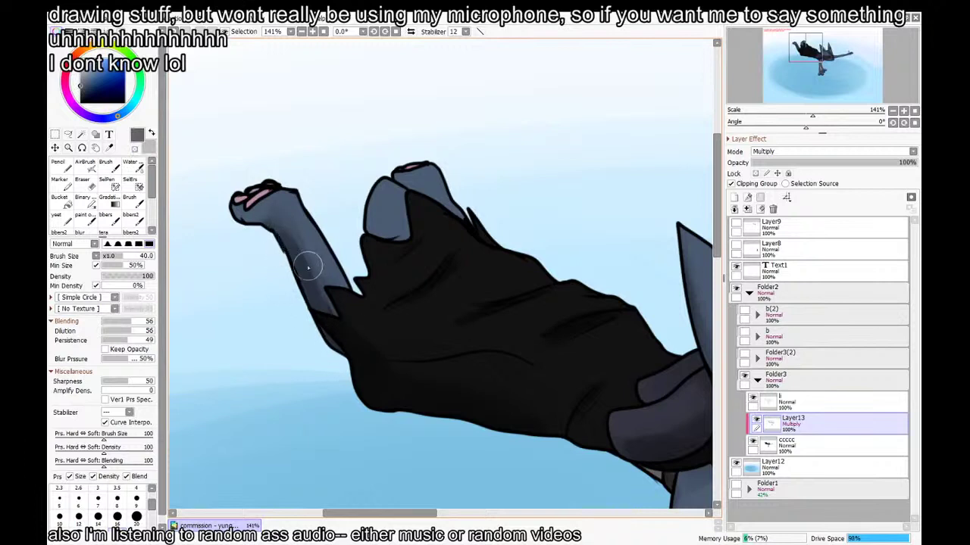
Refine the outstretched leg's shading toward its upper edge and foot, alternating dark grey and transparent strokes at size 40
key(minus)
mouse_move(294, 203)
mouse_down()
mouse_move(305, 233)
mouse_move(341, 263)
mouse_up()
key(minus)
mouse_move(254, 220)
mouse_down()
mouse_move(234, 218)
mouse_move(271, 233)
mouse_up()
key(minus)
key(minus)
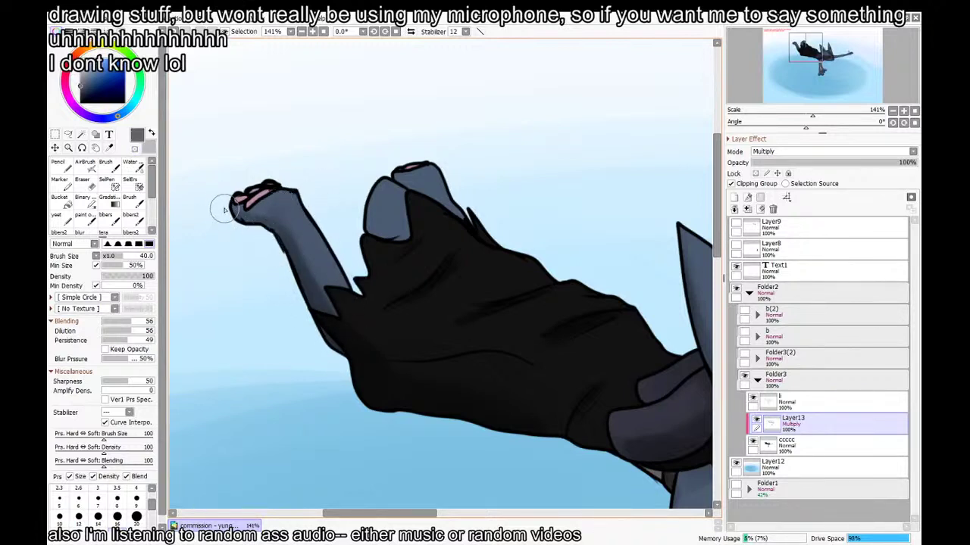
mouse_move(221, 208)
mouse_down()
mouse_move(253, 233)
mouse_move(266, 218)
mouse_move(278, 253)
mouse_up()
Shade the bent leg where it meets the black shirt, reducing the brush from size 40 to 16 and alternating with transparent
mouse_move(369, 224)
mouse_down()
mouse_move(416, 258)
mouse_move(377, 199)
mouse_move(390, 215)
mouse_move(372, 206)
mouse_move(419, 264)
mouse_move(360, 220)
mouse_move(416, 246)
mouse_move(406, 218)
mouse_up()
key(minus)
key(x)
key(b)
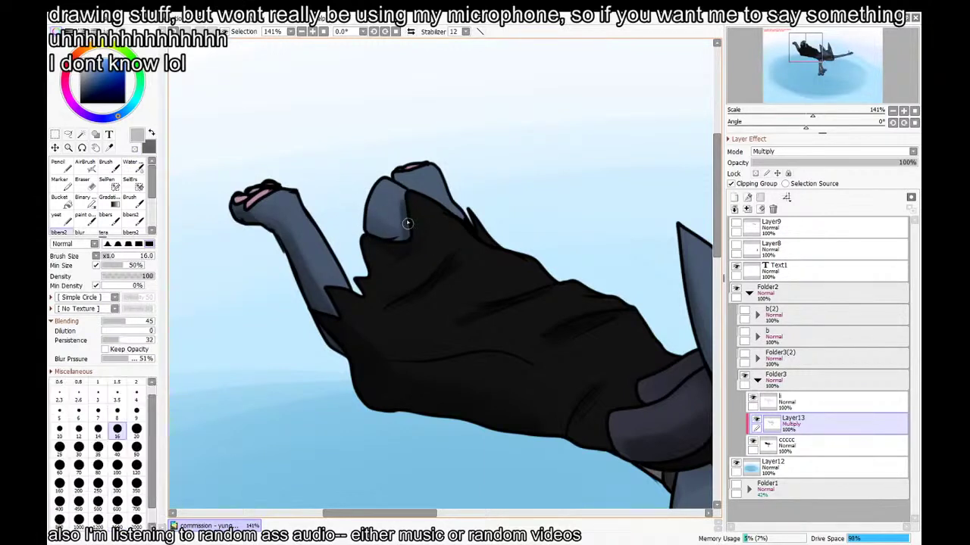
key(c)
drag(402, 210, 407, 218)
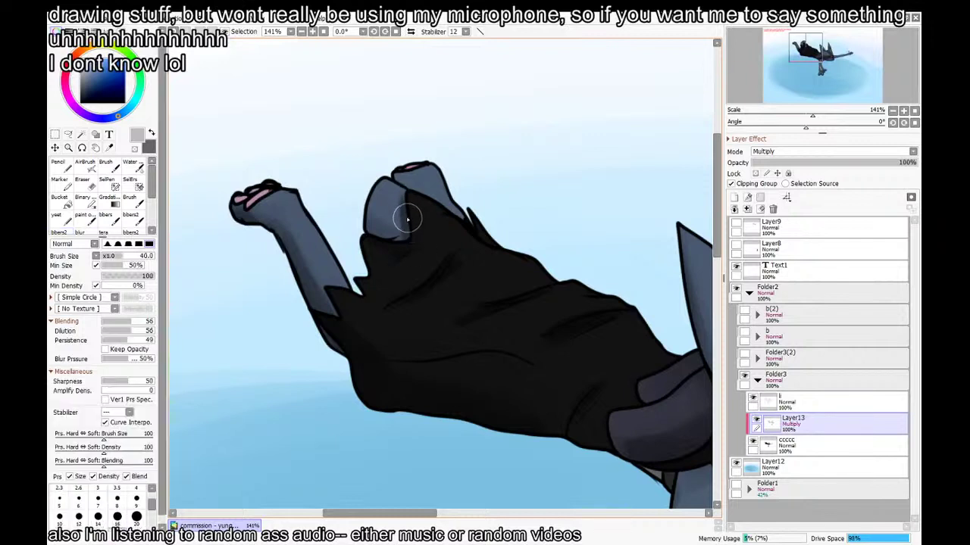
key(b)
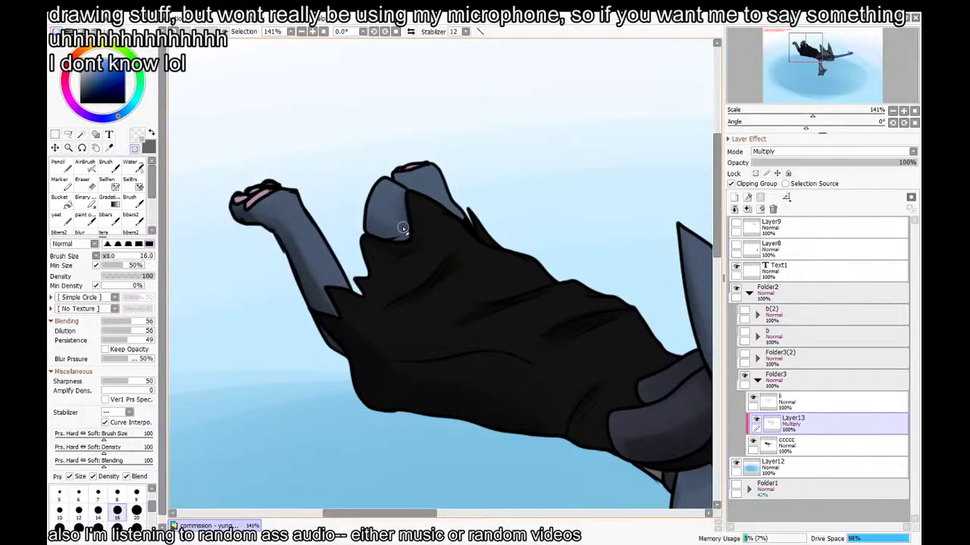
key(minus)
key(minus)
key(minus)
key(minus)
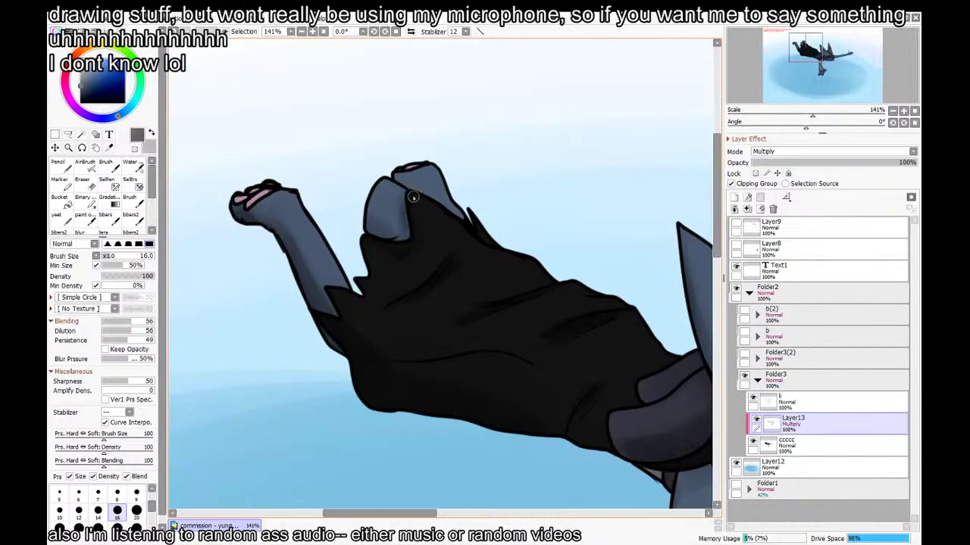
Refine the shadow along the bent leg's lower edge with dark grey and transparent strokes at size 16, undoing one stroke
key(minus)
key(minus)
drag(369, 221, 394, 237)
key(ctrl+z)
key(minus)
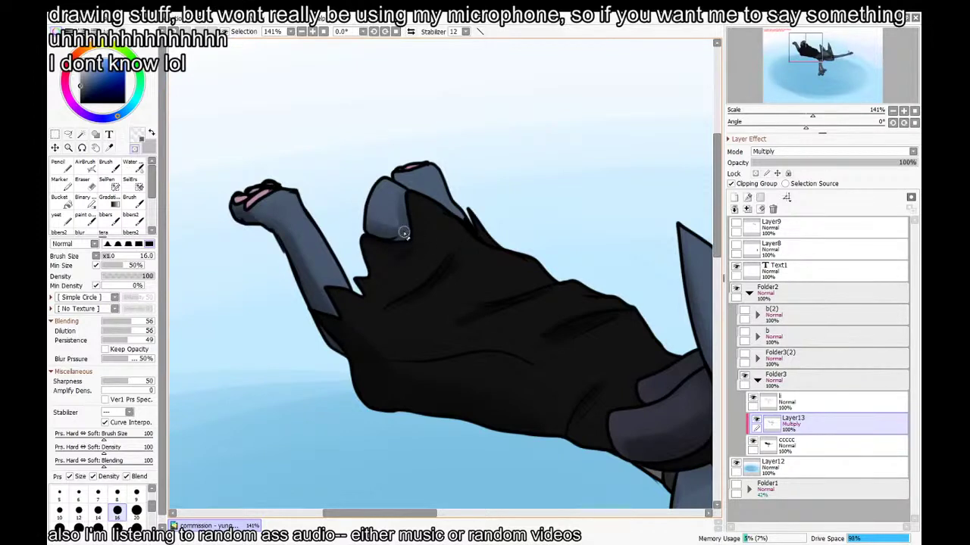
key(minus)
Clean up the outstretched leg's shadow below the foot with dark grey and transparent strokes at size 16
drag(457, 219, 427, 255)
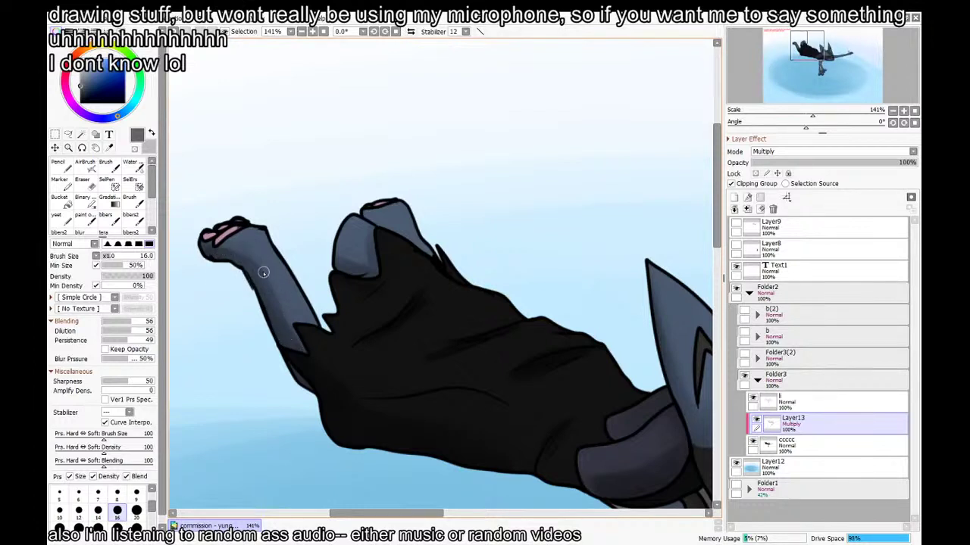
key(minus)
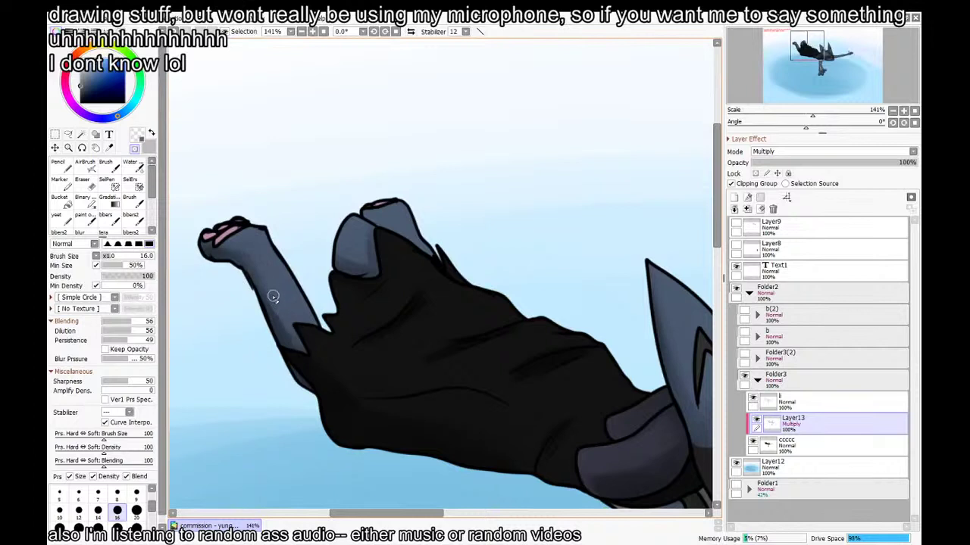
key(minus)
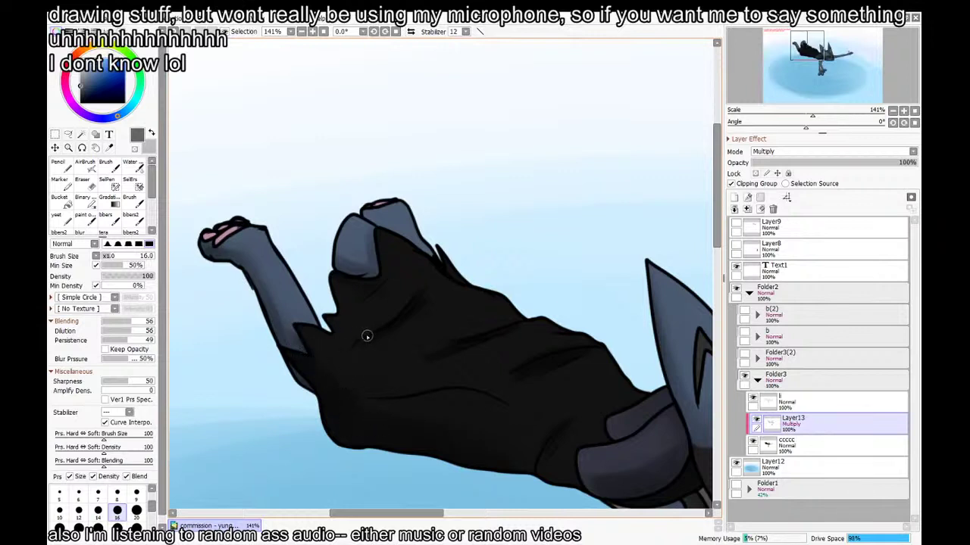
Shade the upper part of the hanging arm below the sleeve in dark grey with the bbers brush at size 16
key(b)
drag(492, 465, 417, 404)
drag(510, 446, 415, 344)
key(v)
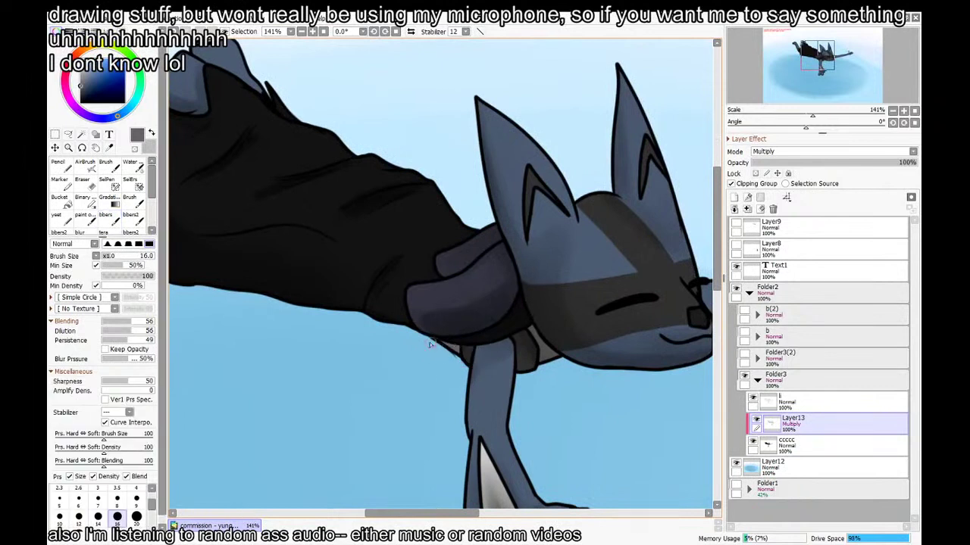
drag(482, 357, 471, 427)
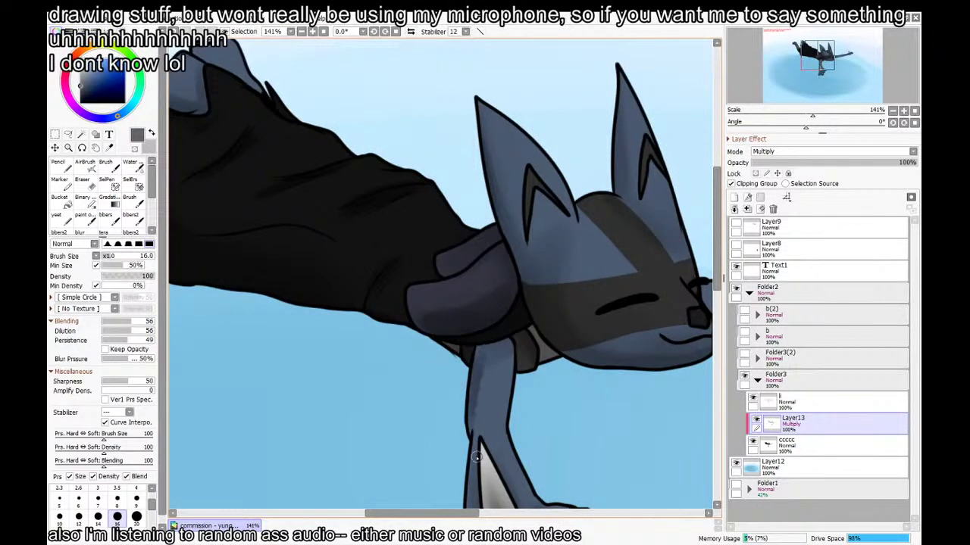
key(ctrl+z)
mouse_move(479, 355)
mouse_down()
mouse_move(469, 420)
mouse_move(480, 279)
mouse_up()
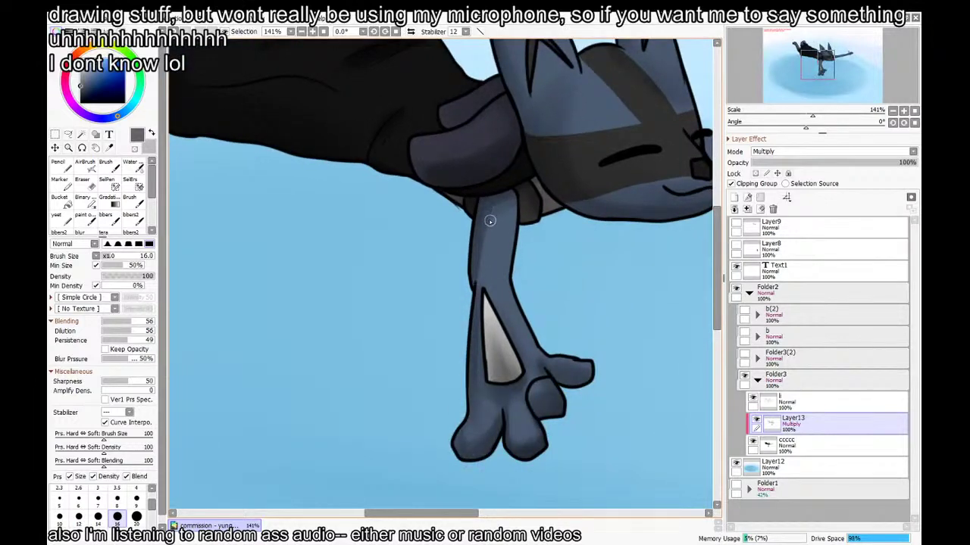
key(minus)
key(minus)
drag(517, 217, 510, 273)
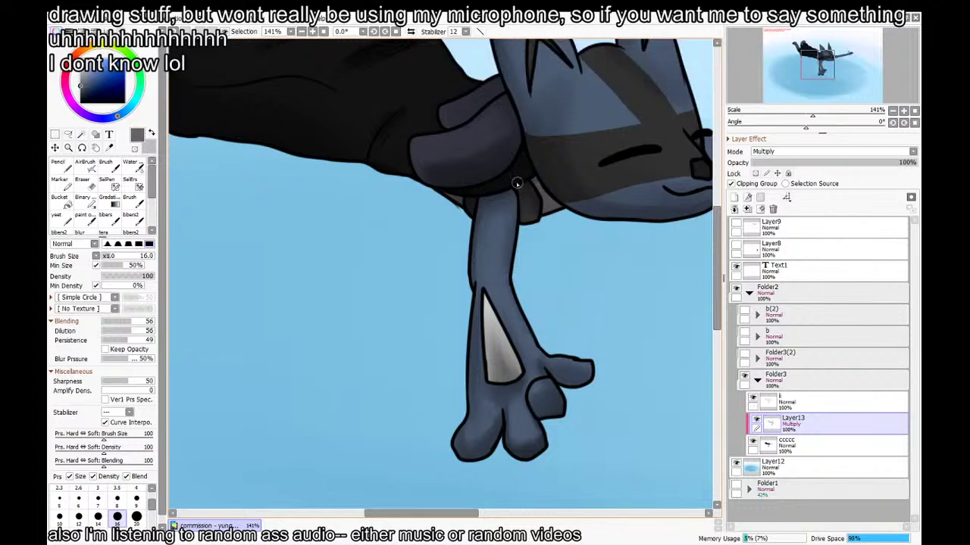
Refine the shading along the hanging arm and its thumb by alternating transparent and dark grey strokes
key(minus)
key(minus)
drag(507, 206, 512, 265)
key(minus)
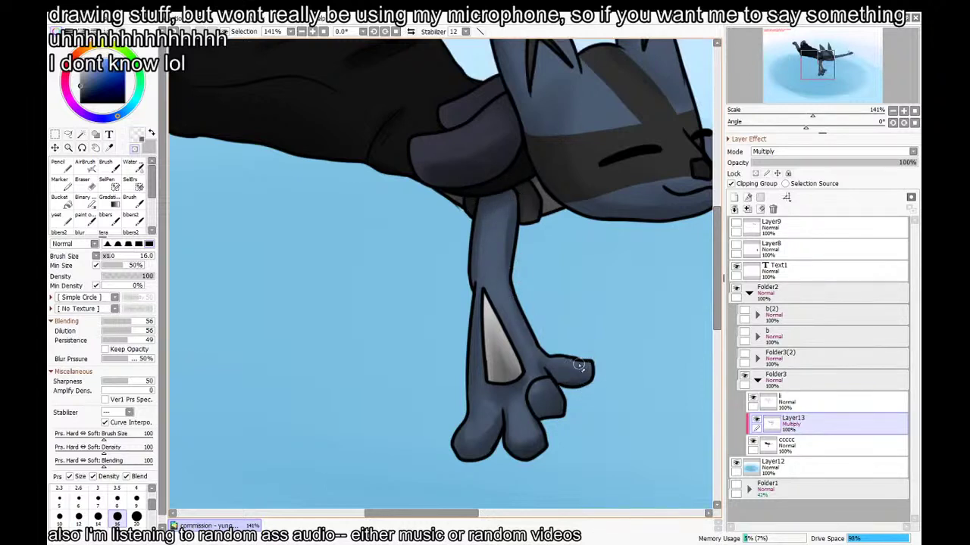
key(minus)
Hide the interface panels and shade the muzzle around the nose in dark grey
scroll(341, 341, down, 3)
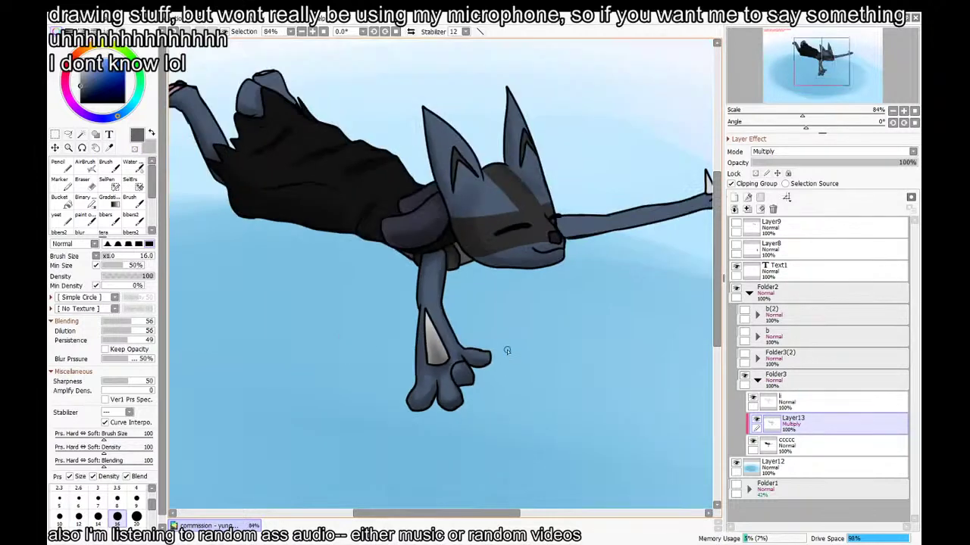
scroll(494, 294, up, 1)
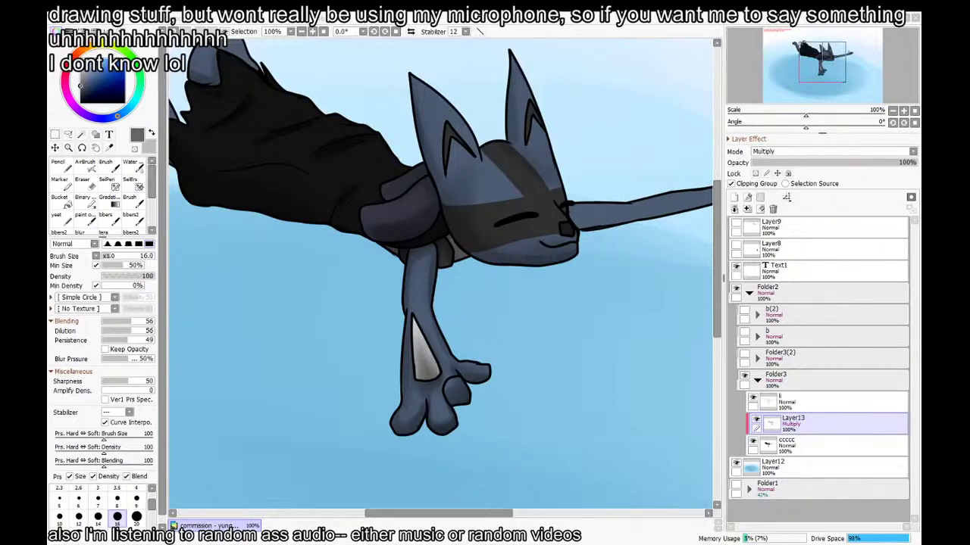
drag(603, 168, 555, 198)
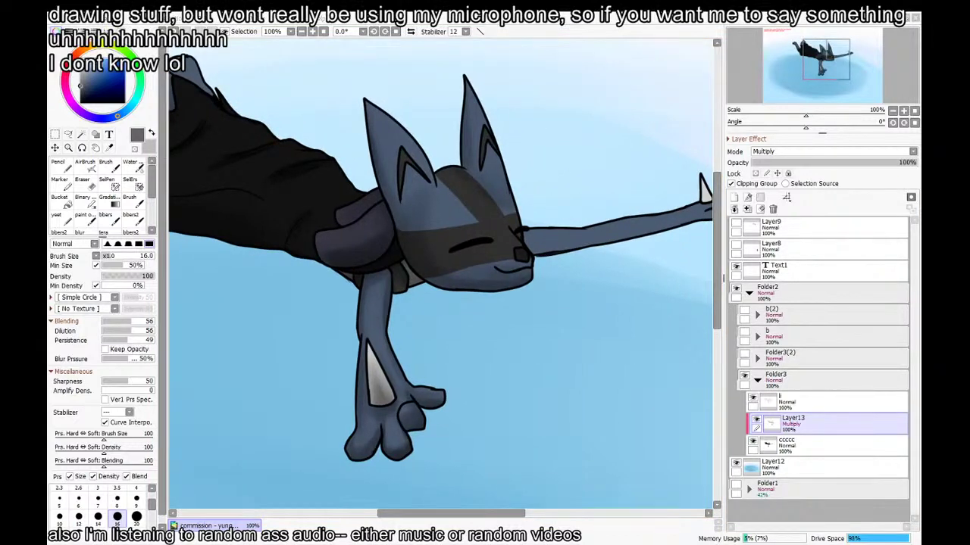
drag(402, 176, 356, 213)
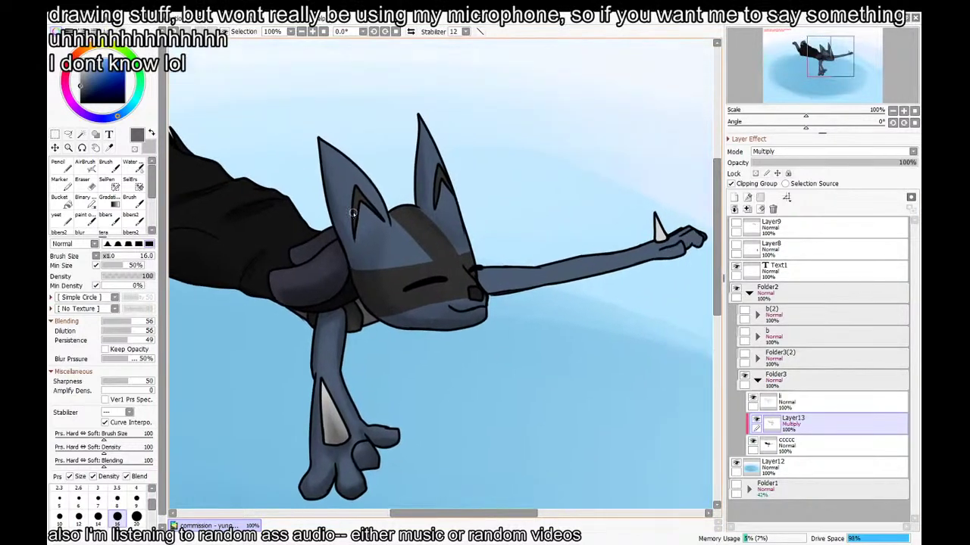
scroll(356, 213, down, 1)
scroll(457, 326, up, 3)
drag(484, 281, 336, 341)
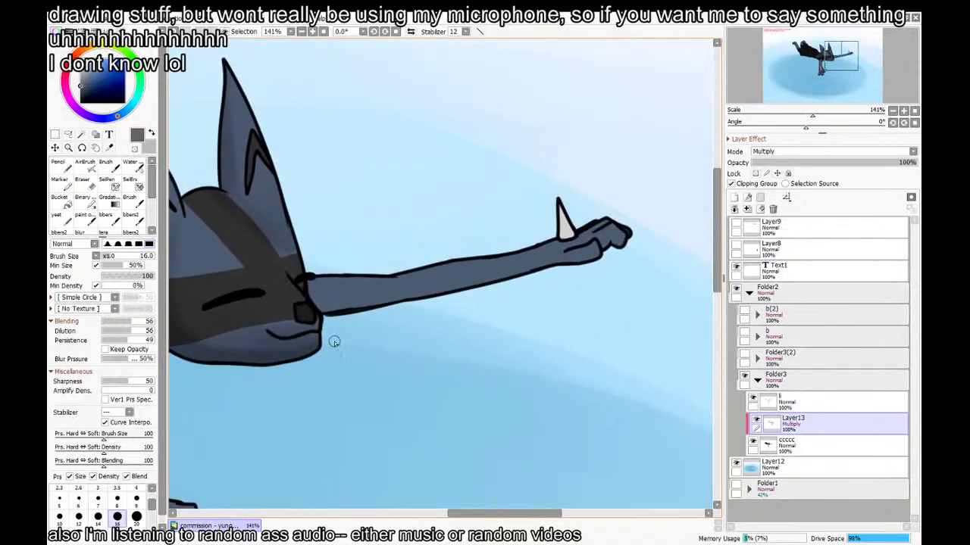
scroll(291, 327, up, 3)
key(Tab)
mouse_move(349, 292)
mouse_down()
mouse_move(385, 301)
mouse_move(380, 319)
mouse_up()
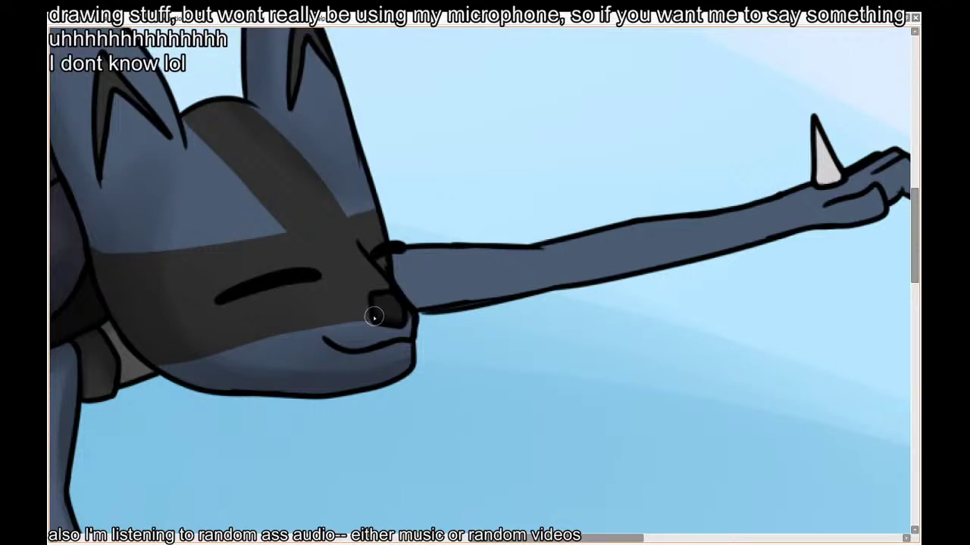
mouse_move(375, 322)
mouse_down()
mouse_move(403, 334)
mouse_move(385, 338)
mouse_move(379, 317)
mouse_move(417, 323)
mouse_move(375, 311)
mouse_up()
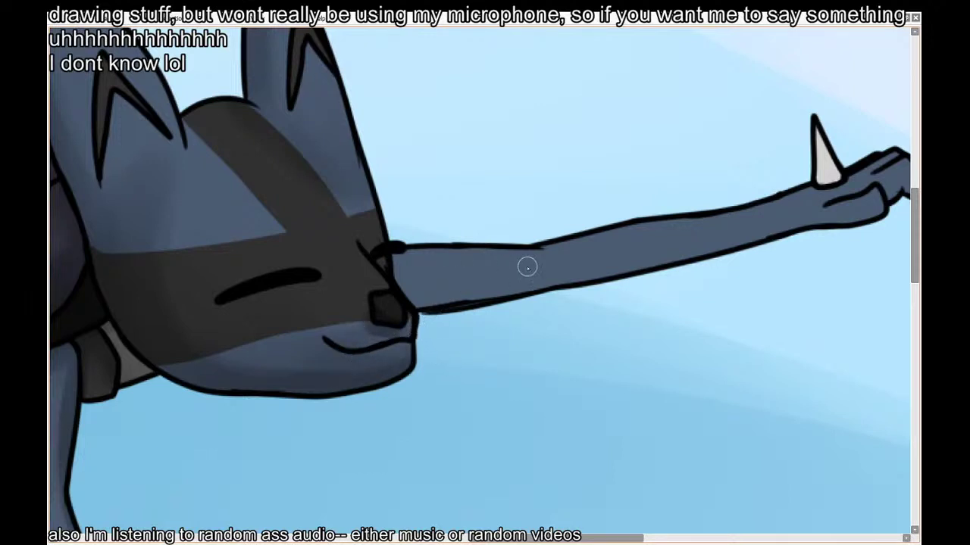
drag(388, 291, 569, 279)
key(ctrl+z)
mouse_move(399, 303)
mouse_down()
mouse_move(588, 283)
mouse_move(508, 297)
mouse_move(564, 286)
mouse_up()
key(ctrl+z)
Shade the underside of the outstretched arm and hand, and the white spike on its wrist, in dark grey
drag(419, 307, 772, 251)
drag(730, 262, 496, 303)
mouse_move(422, 317)
mouse_down()
mouse_move(645, 254)
mouse_move(685, 231)
mouse_move(666, 223)
mouse_move(668, 237)
mouse_up()
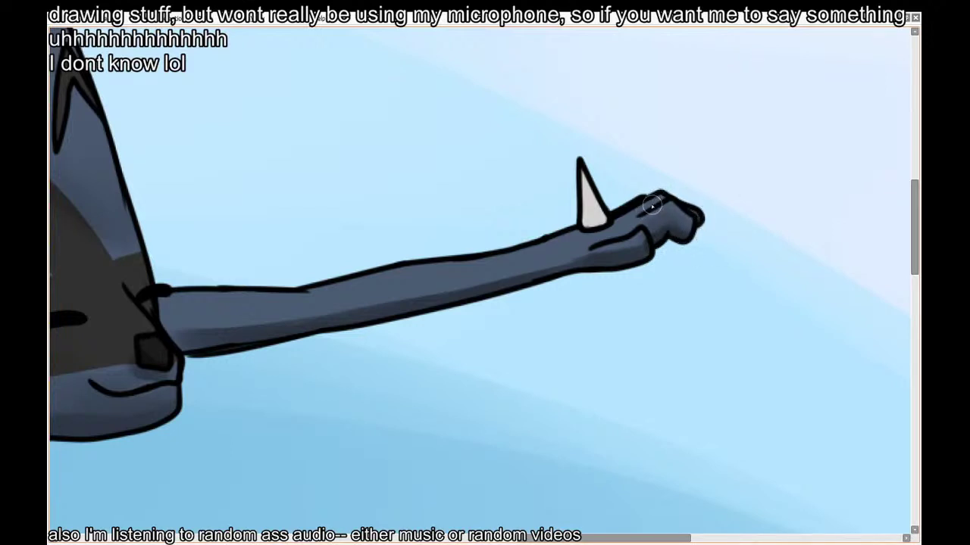
mouse_move(584, 181)
mouse_down()
mouse_move(588, 217)
mouse_move(579, 177)
mouse_move(589, 219)
mouse_move(579, 220)
mouse_move(607, 222)
mouse_move(591, 191)
mouse_move(602, 224)
mouse_up()
mouse_move(585, 184)
mouse_down()
mouse_move(590, 207)
mouse_move(577, 163)
mouse_up()
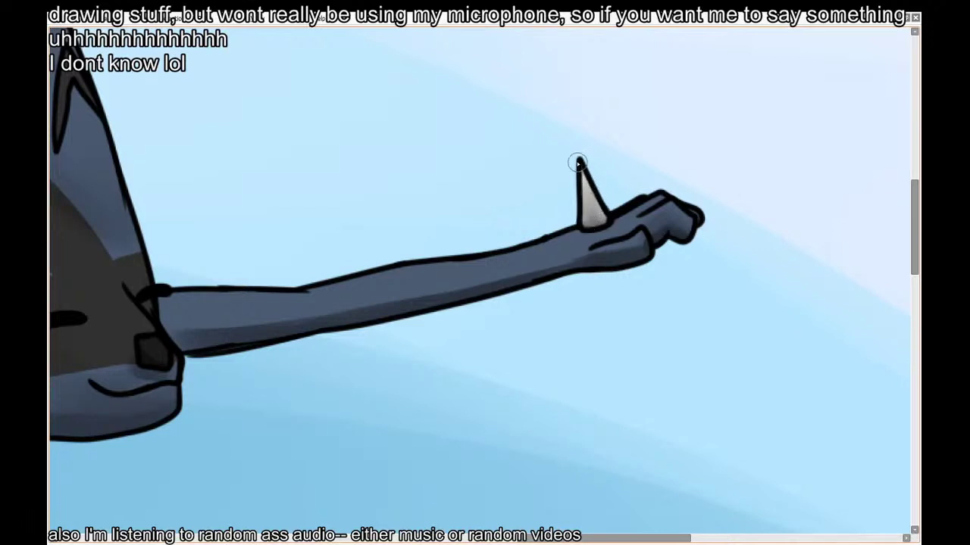